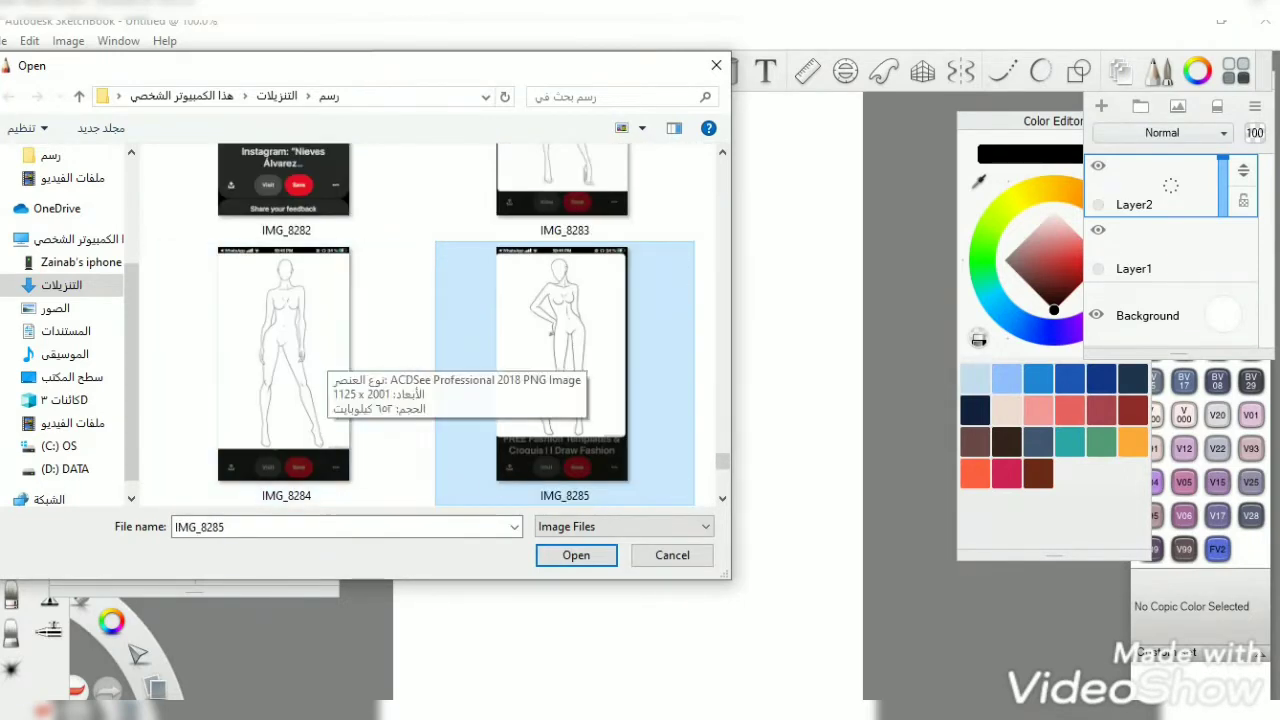
Step: Import the croquis image 44a732fcc3bcba78d337a7b30b15714b (1) and place it on its own layer beneath Layer2
key(Down)
key(Down)
key(Down)
key(Down)
key(Down)
key(Down)
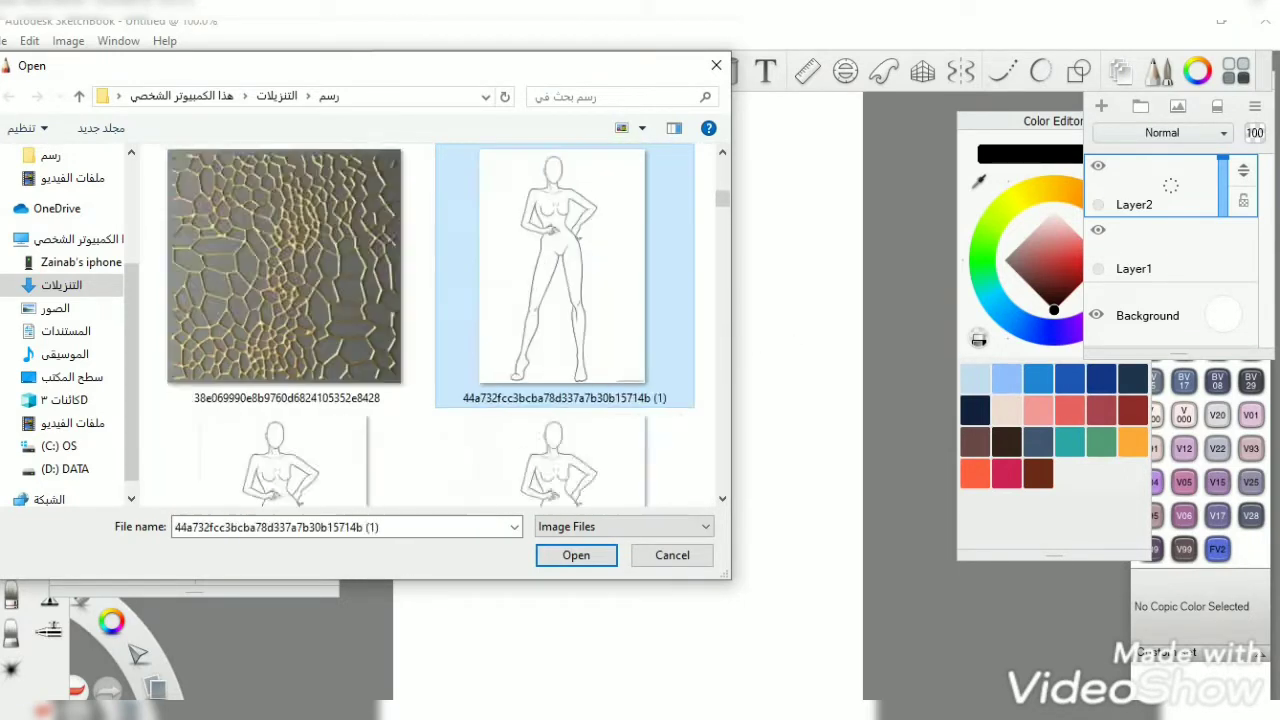
key(Return)
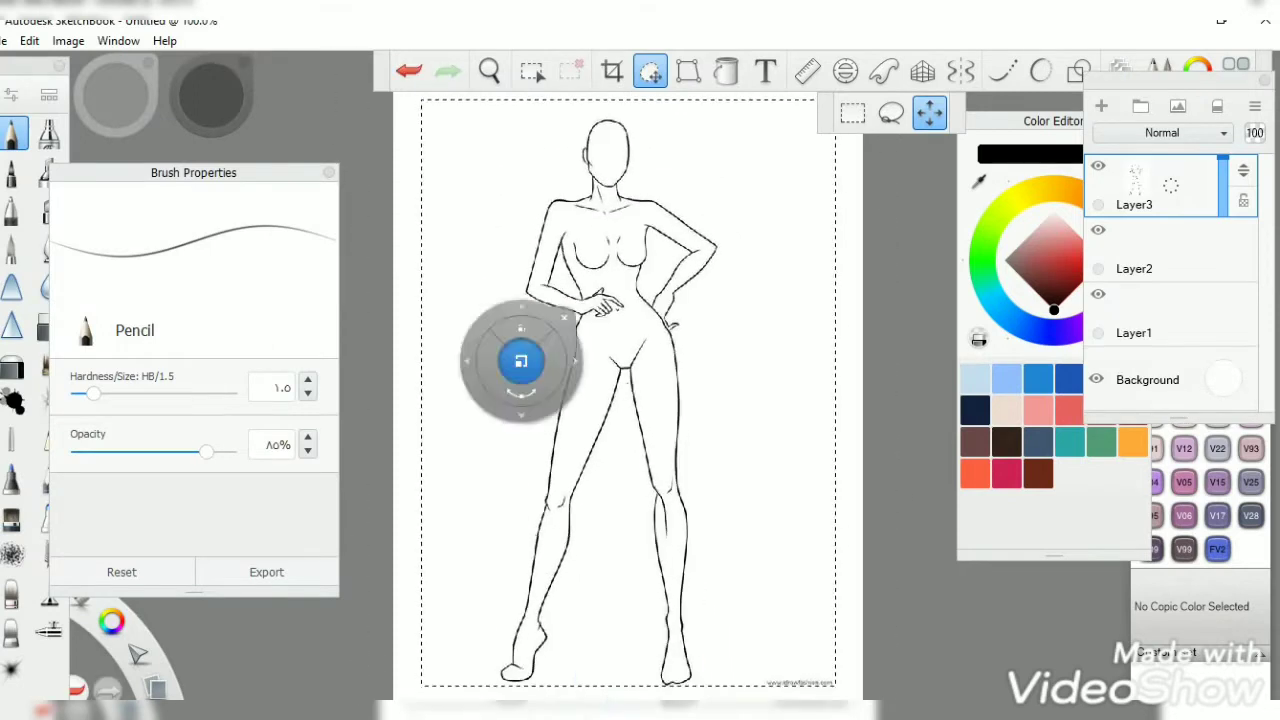
key(Return)
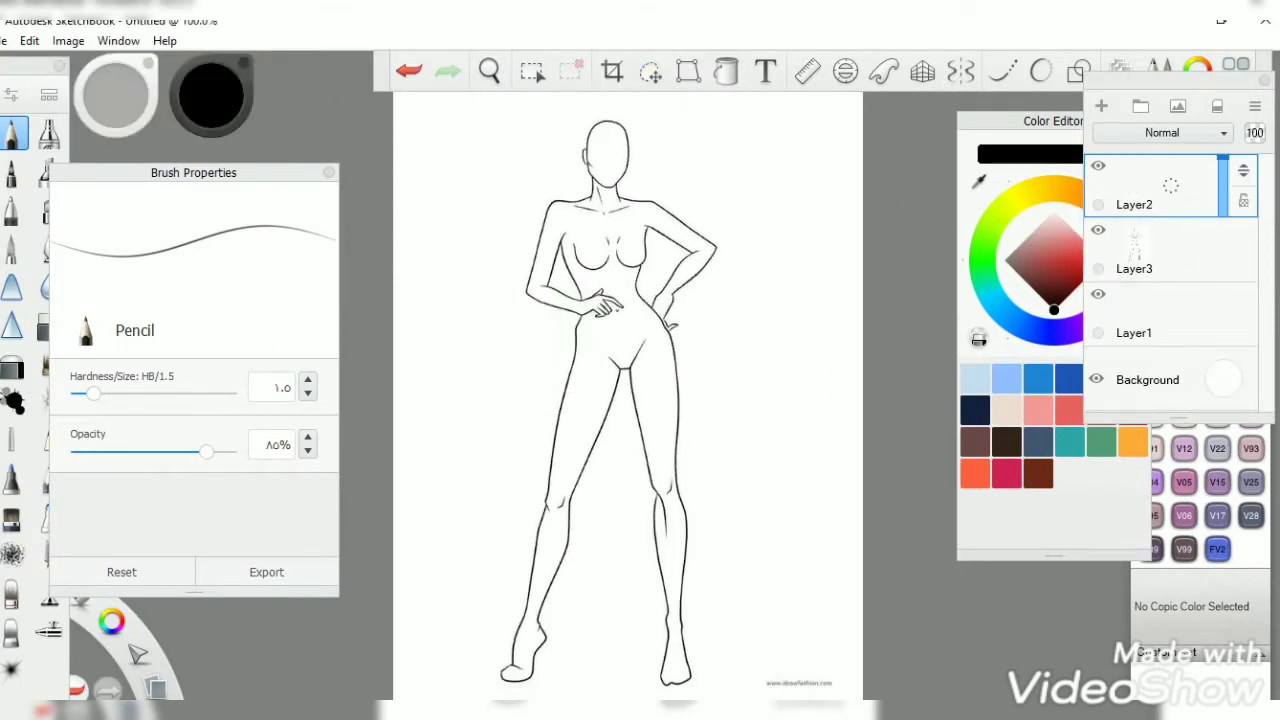
Step: Trace the shoulder, the arm resting on the hip and the adjoining chest side on Layer2 with the black Pencil and Steady Stroke
scroll(628, 400, up, 5)
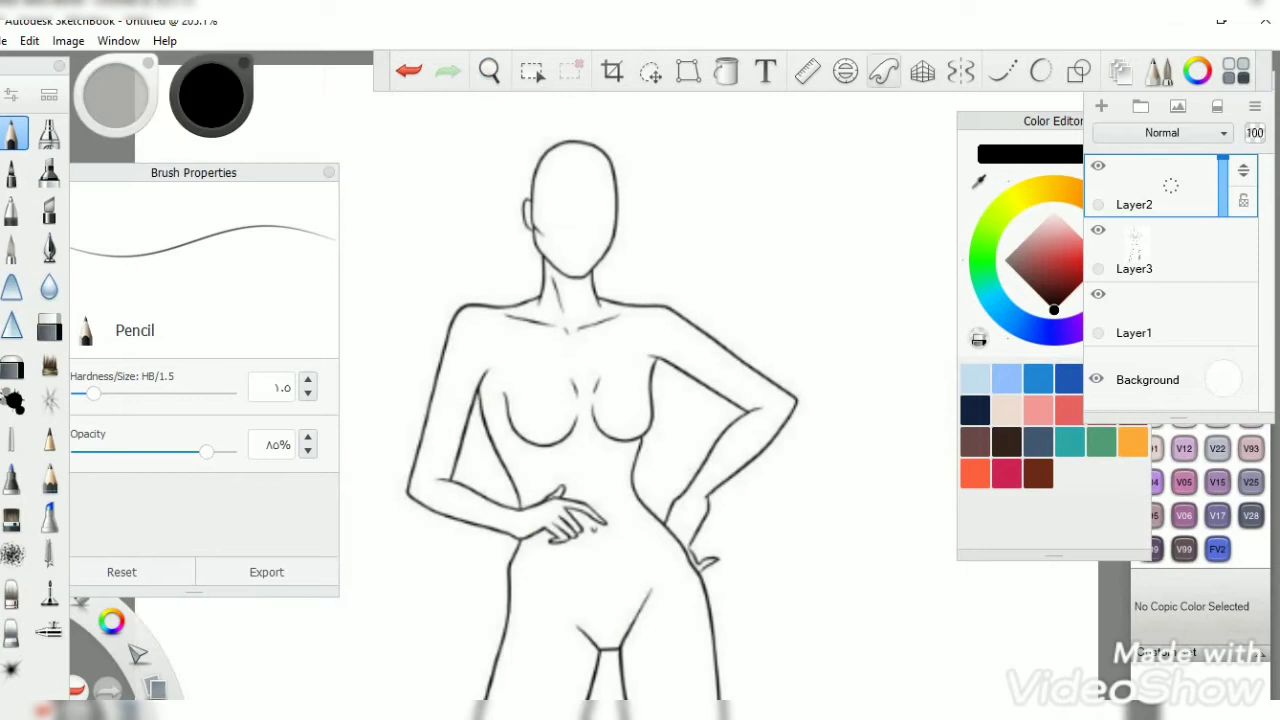
click(1040, 71)
mouse_move(598, 300)
mouse_down()
mouse_move(686, 316)
mouse_move(798, 398)
mouse_move(750, 466)
mouse_up()
key(ctrl+z)
mouse_move(796, 402)
mouse_down()
mouse_move(768, 450)
mouse_move(710, 490)
mouse_move(705, 465)
mouse_move(680, 494)
mouse_up()
drag(746, 412, 646, 352)
key(ctrl+z)
click(1002, 71)
drag(746, 412, 648, 351)
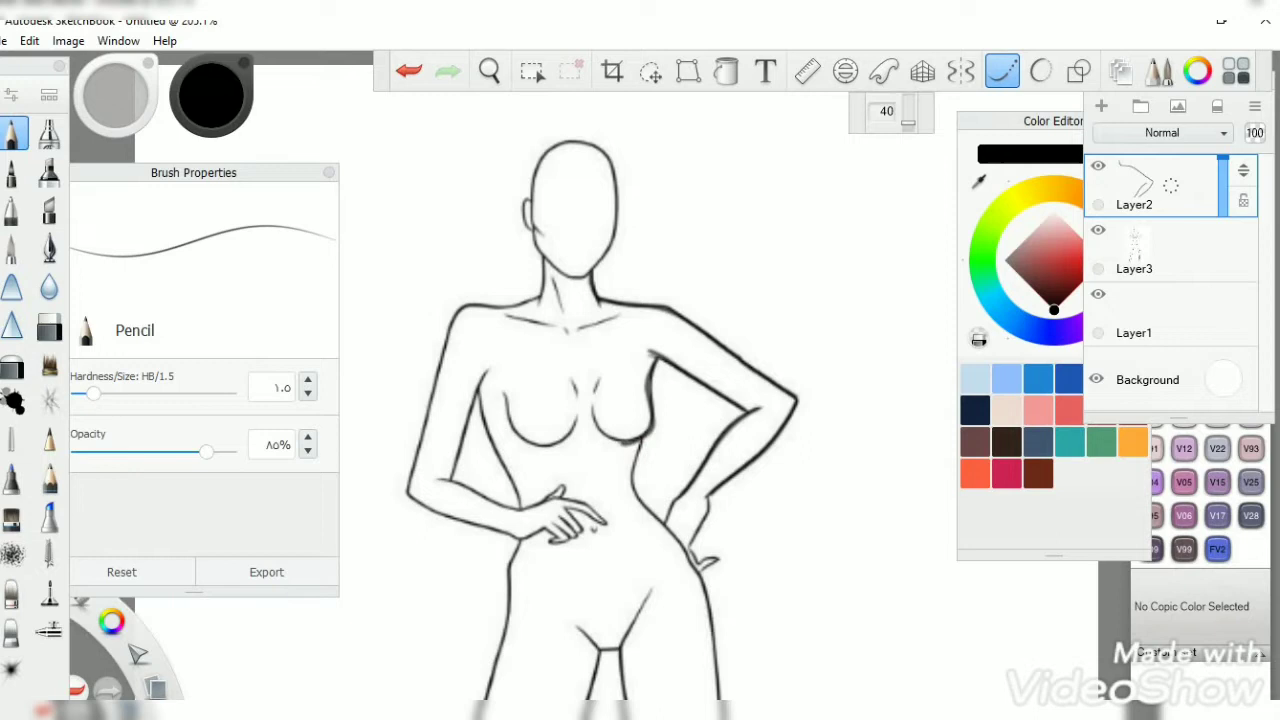
Step: Trace the croquis's waist, hips and upper thigh contours in black on both sides
drag(632, 484, 688, 546)
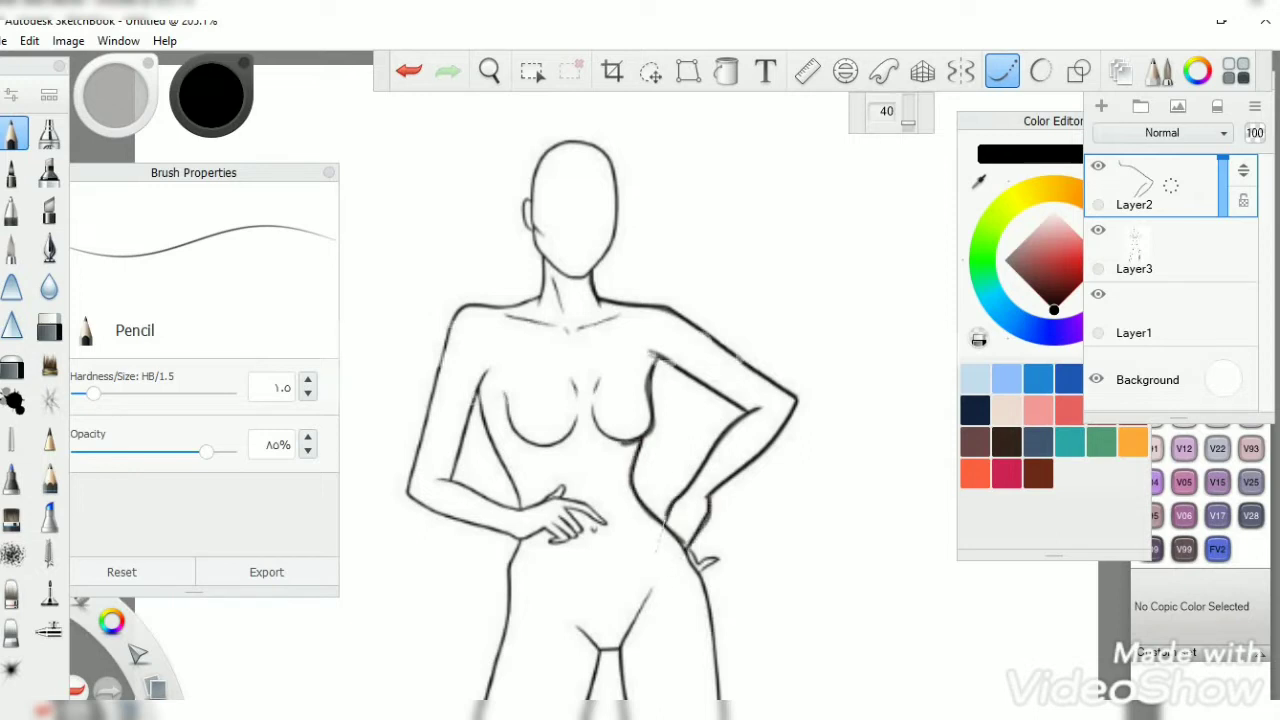
drag(711, 606, 719, 715)
drag(476, 398, 514, 494)
drag(503, 624, 486, 700)
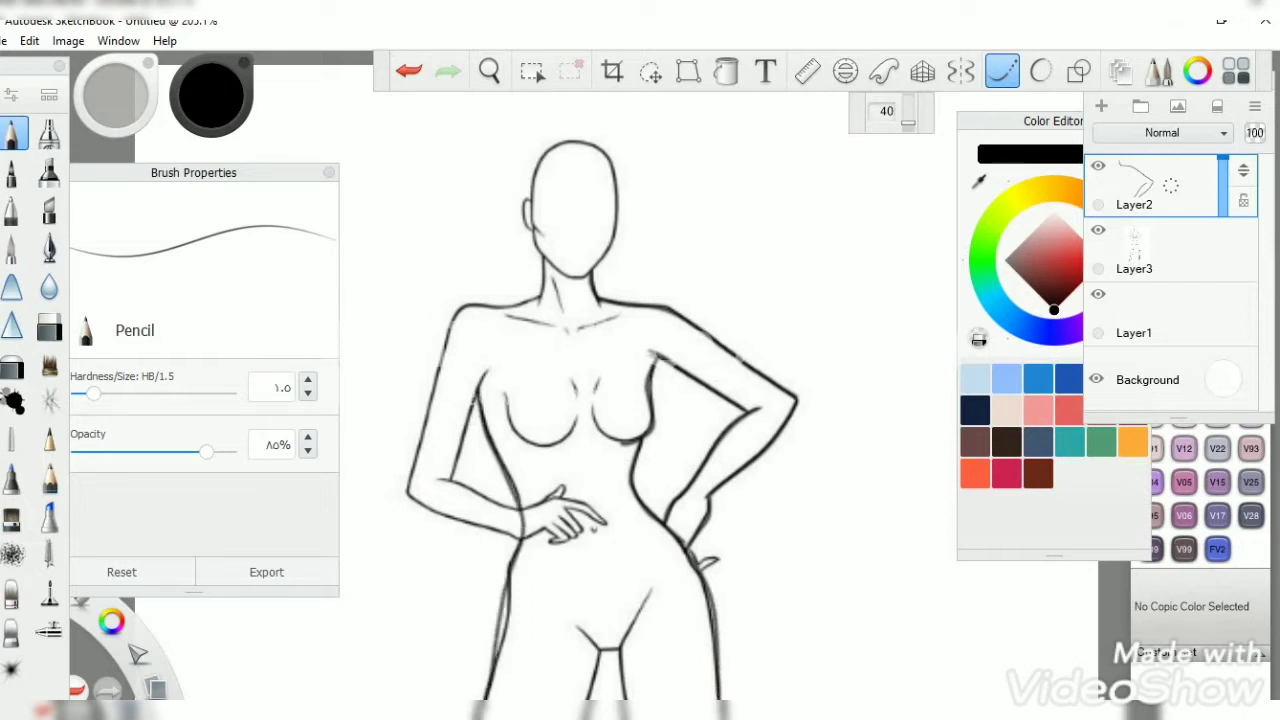
Step: Trace the arm crossing the waist, its shoulder, the neck, the collarbones and the head outline
drag(518, 510, 412, 467)
mouse_move(516, 536)
mouse_down()
mouse_move(430, 514)
mouse_move(406, 490)
mouse_move(462, 302)
mouse_up()
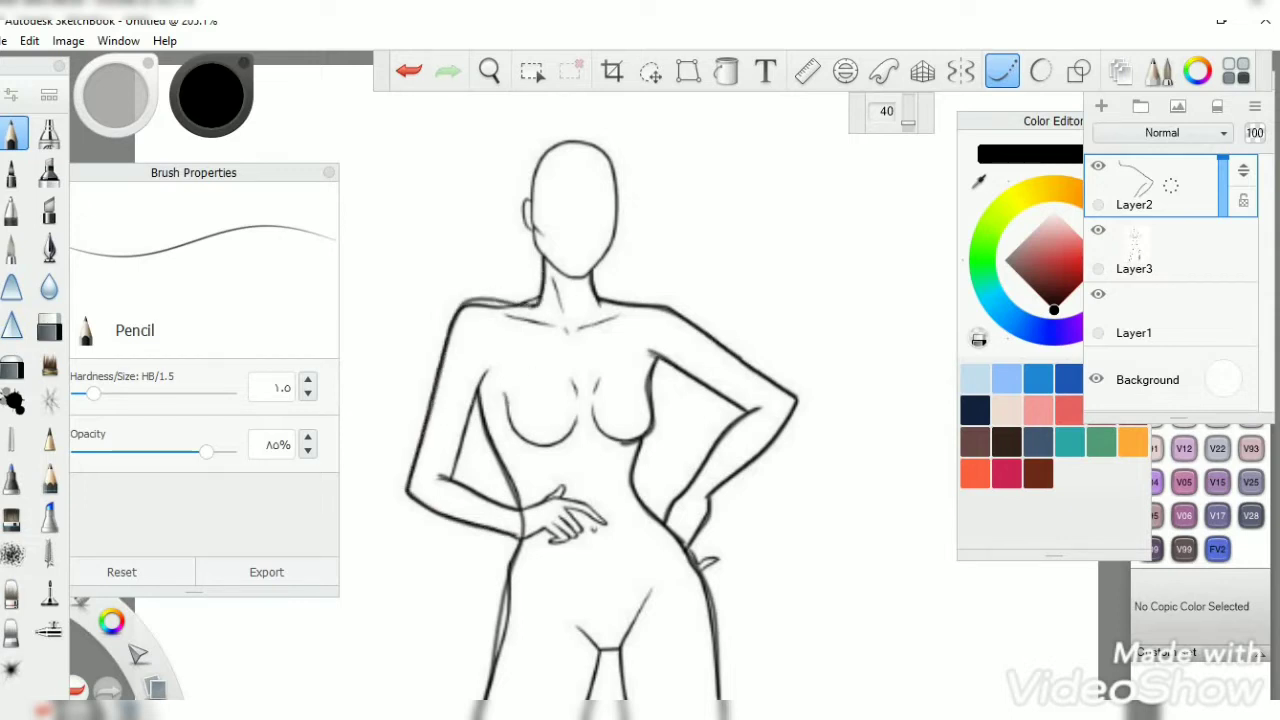
drag(568, 330, 504, 312)
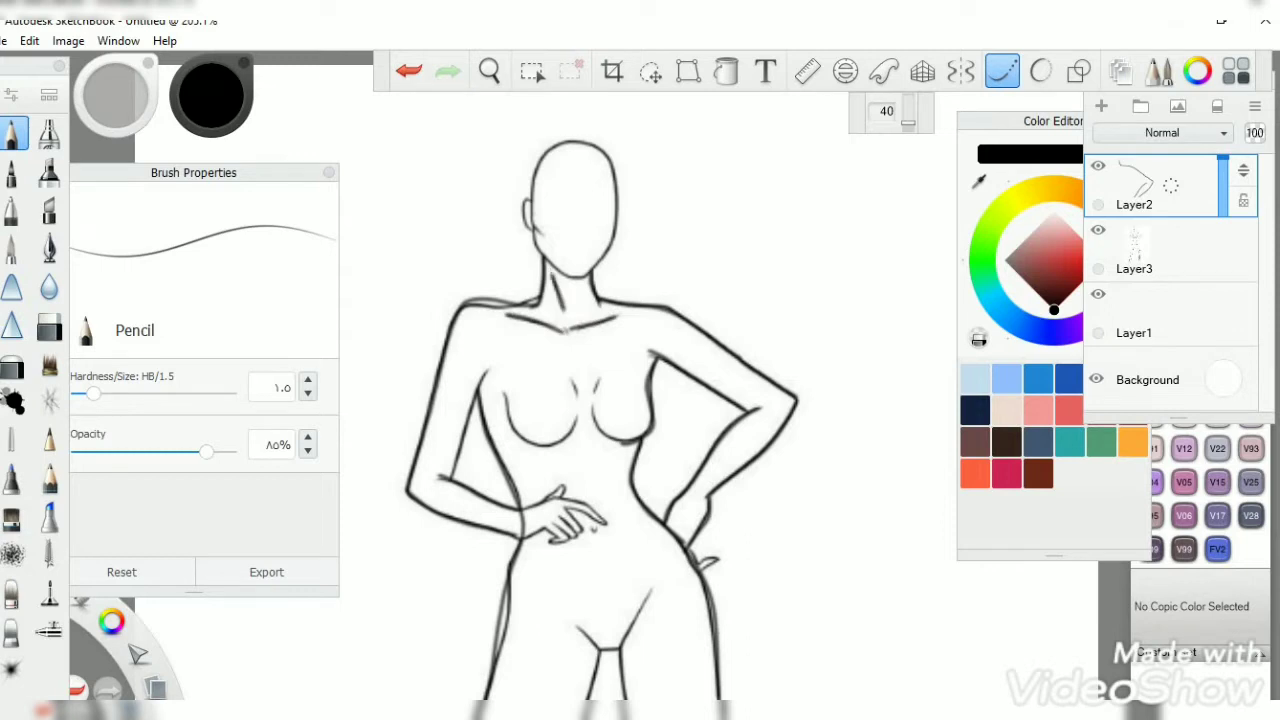
mouse_move(530, 198)
mouse_down()
mouse_move(595, 138)
mouse_move(612, 266)
mouse_up()
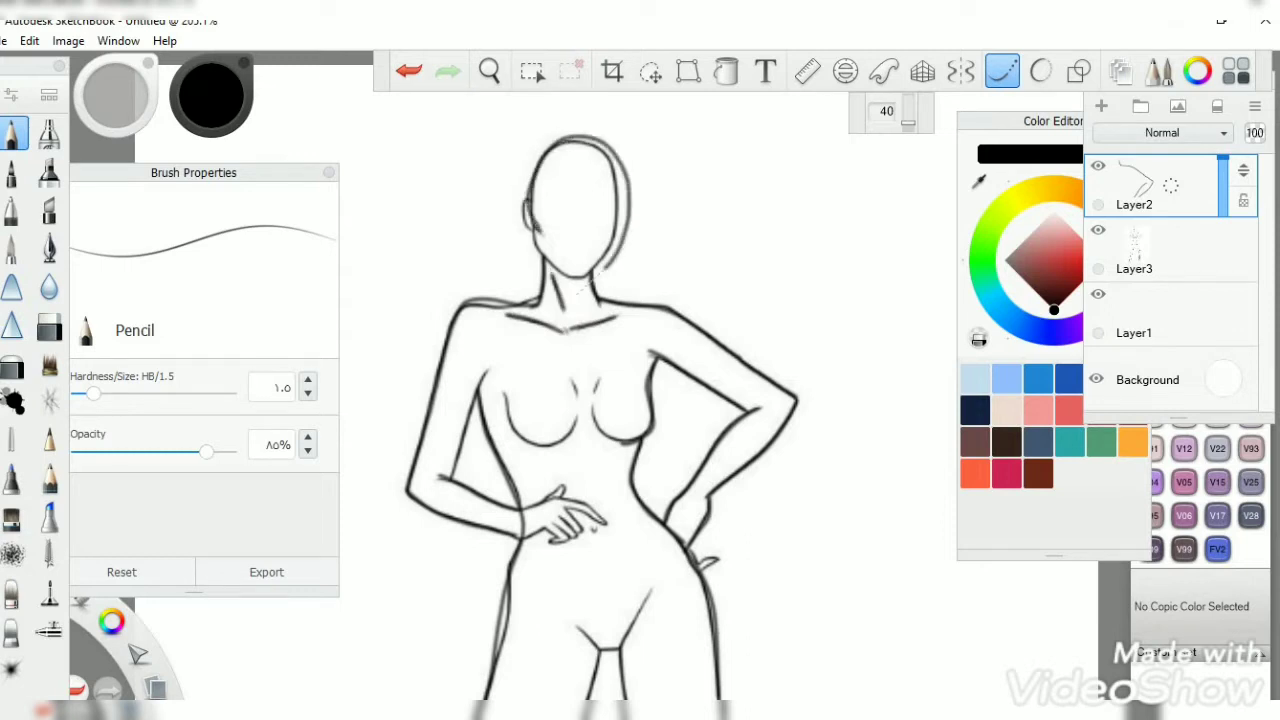
mouse_move(572, 142)
mouse_down()
mouse_move(626, 184)
mouse_move(594, 270)
mouse_move(620, 226)
mouse_up()
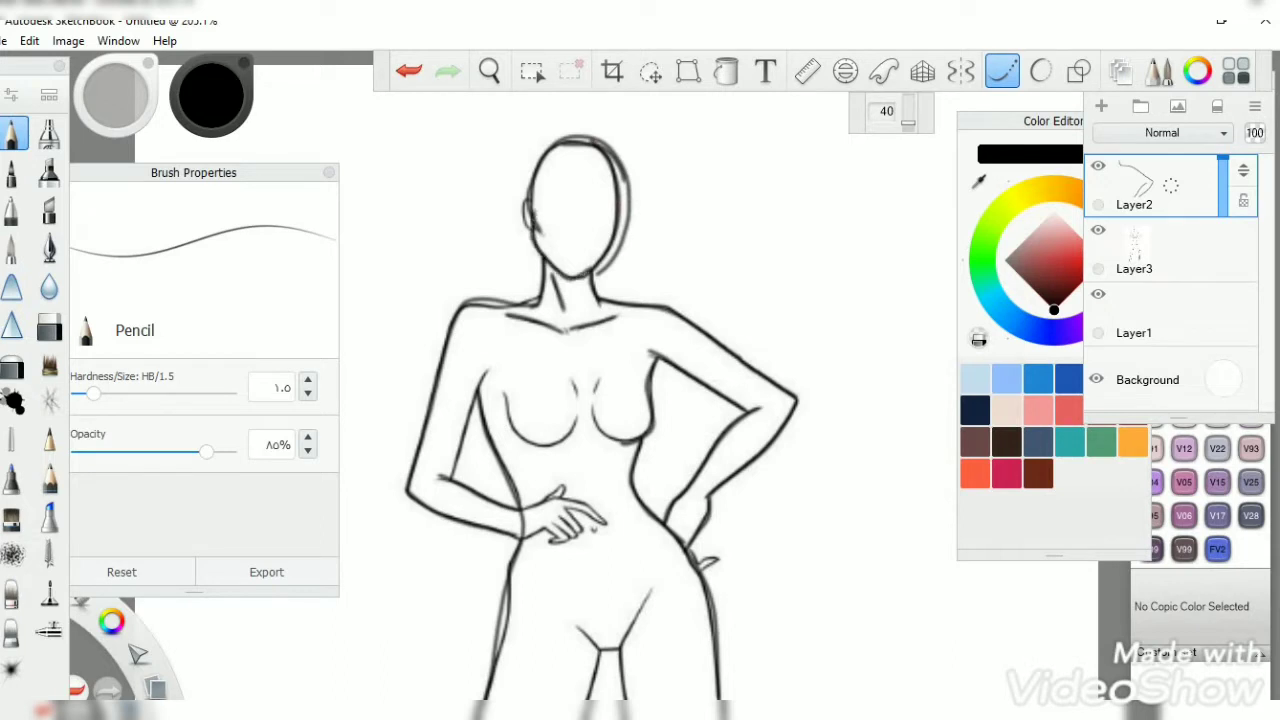
Step: Clean up stray and overlapping traced lines on the upper body with the Hard Eraser
key(e)
drag(643, 380, 623, 520)
mouse_move(690, 462)
mouse_down()
mouse_move(728, 356)
mouse_move(726, 252)
mouse_move(660, 190)
mouse_move(605, 188)
mouse_move(535, 236)
mouse_up()
drag(528, 304, 518, 356)
Step: Trace the straight leg's inner and outer contours down to the ankle with the Pencil and Steady Stroke
click(489, 70)
scroll(597, 440, down, 5)
scroll(597, 440, up, 3)
key(Escape)
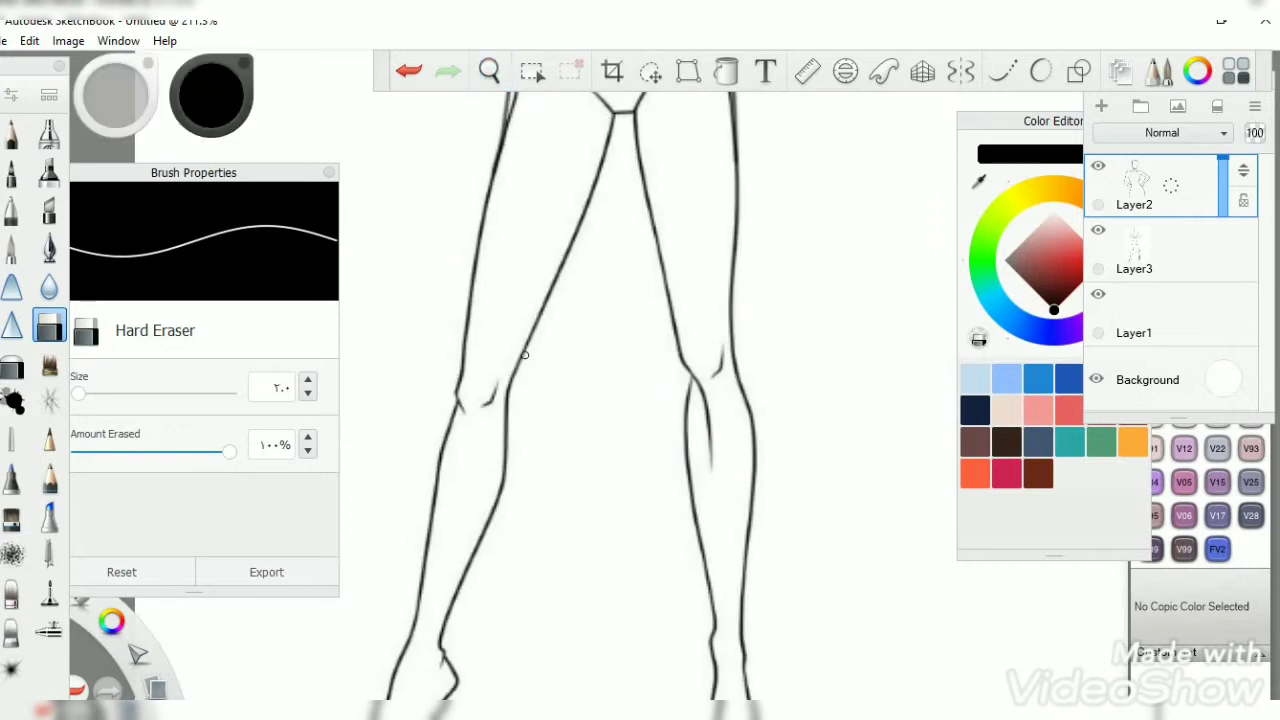
click(13, 133)
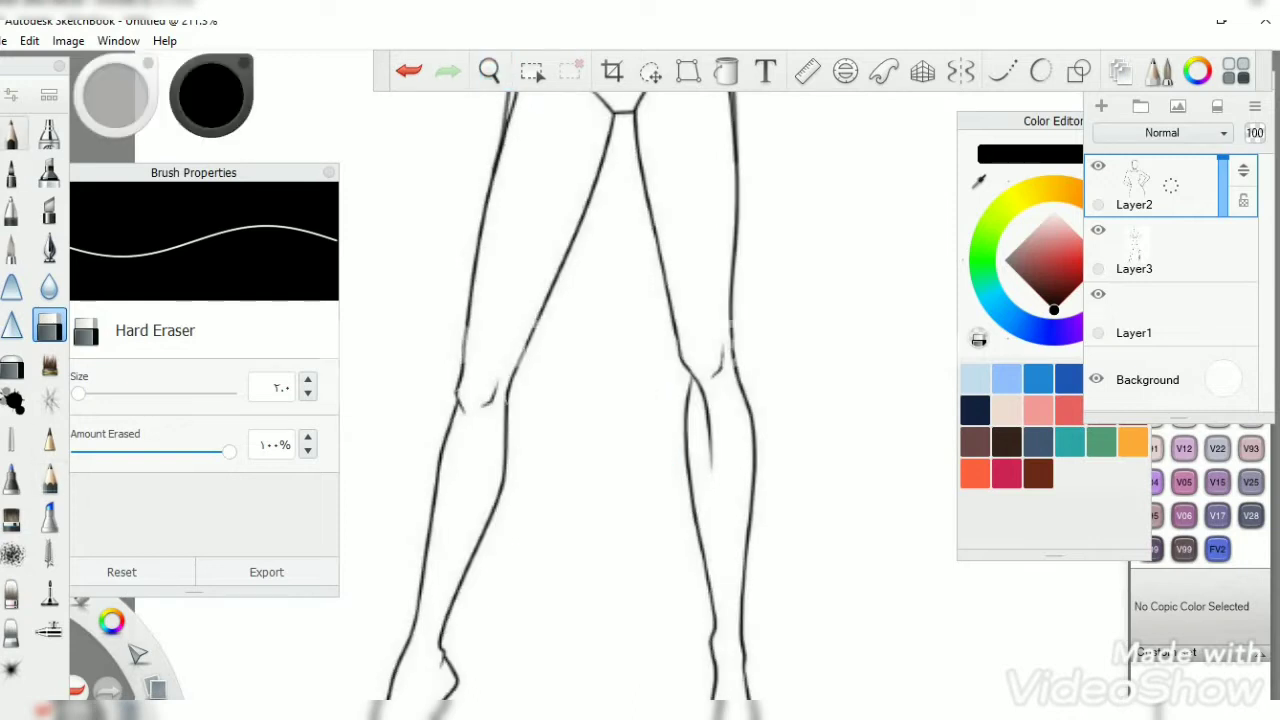
click(1002, 70)
mouse_move(636, 112)
mouse_down()
mouse_move(648, 236)
mouse_move(716, 466)
mouse_up()
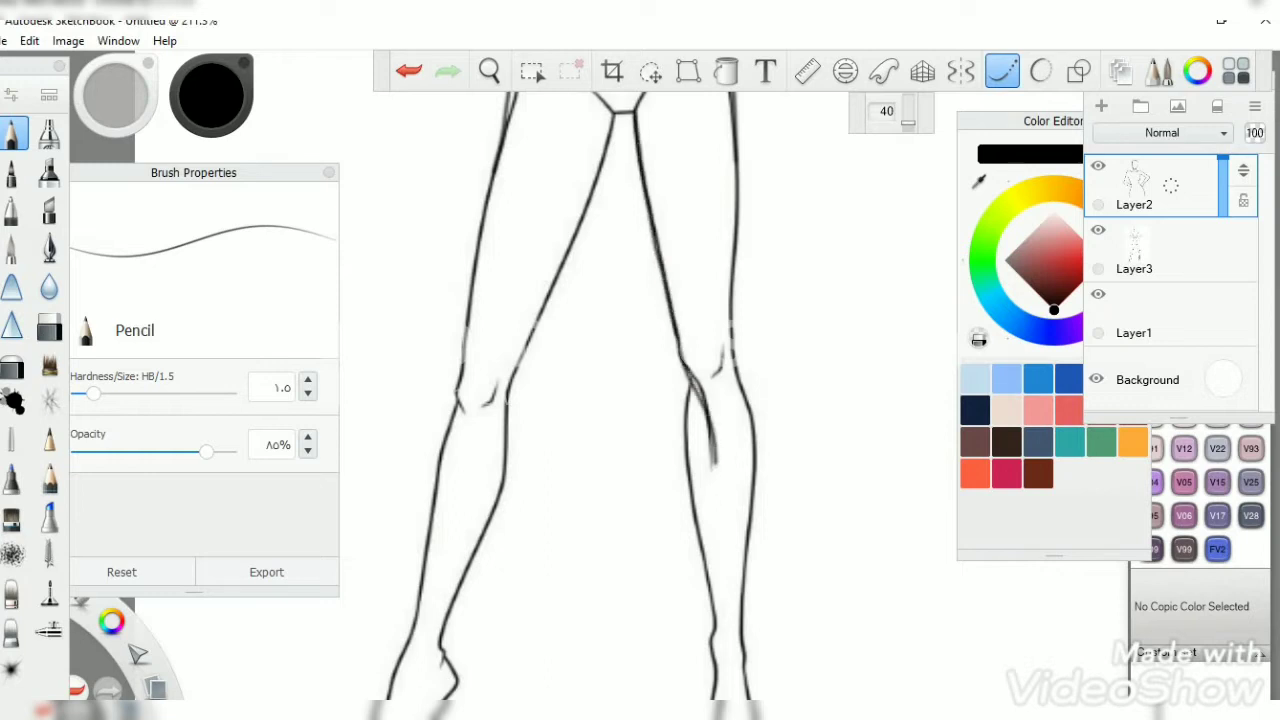
drag(684, 420, 716, 634)
mouse_move(734, 146)
mouse_down()
mouse_move(736, 336)
mouse_move(754, 432)
mouse_move(742, 652)
mouse_up()
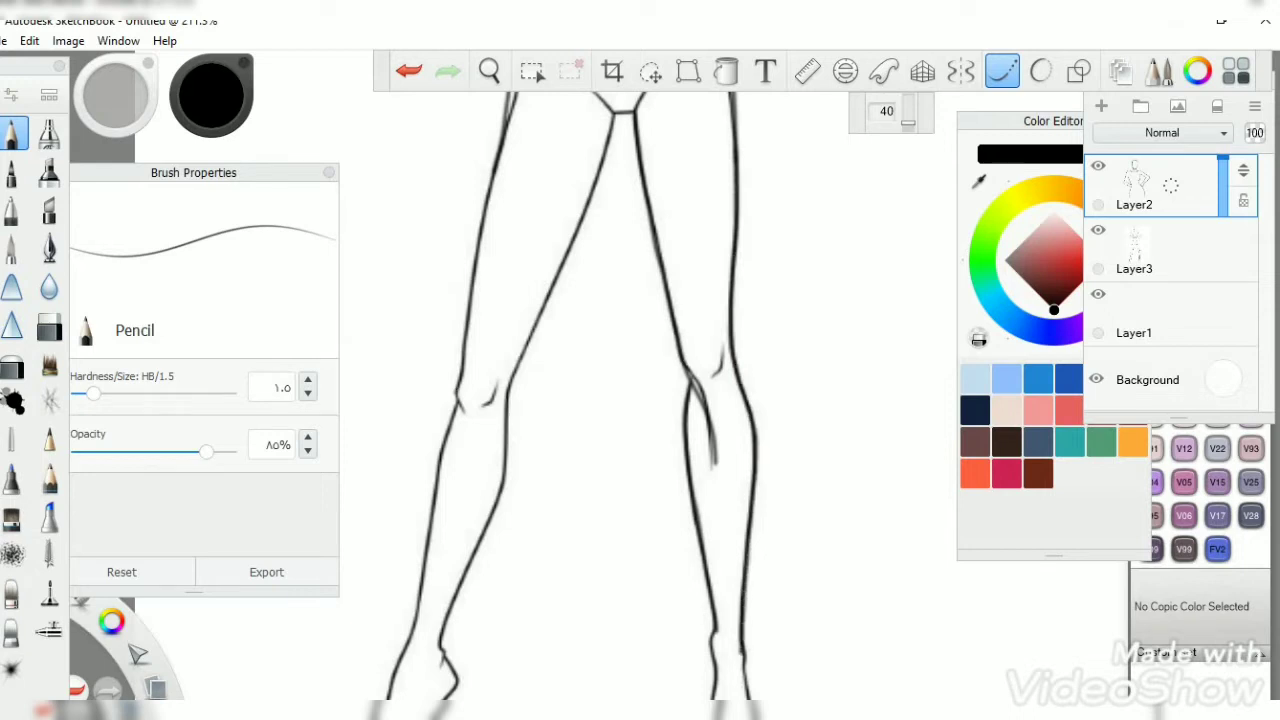
Step: Trace both contours of the outstretched leg with the raised heel from the thigh to the ankle
key(ctrl+z)
key(ctrl+y)
drag(498, 152, 405, 655)
mouse_move(612, 115)
mouse_down()
mouse_move(512, 380)
mouse_move(502, 466)
mouse_move(440, 652)
mouse_up()
Step: Lower the opacity of the imported croquis layer, Layer3, to 61
click(489, 70)
drag(523, 150, 593, 440)
drag(1170, 250, 1141, 250)
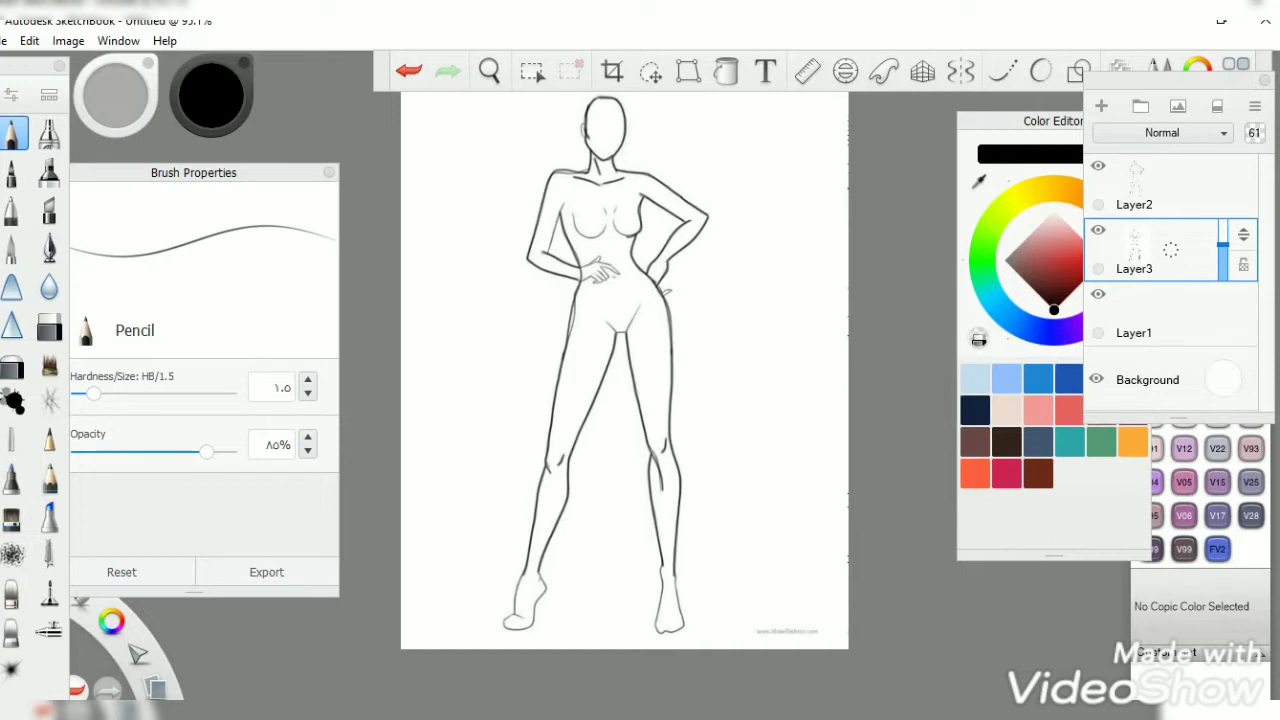
Step: Choose Copic colour C5 Cool Gray No.5 and add a new layer above Layer2 for the garment
click(1217, 314)
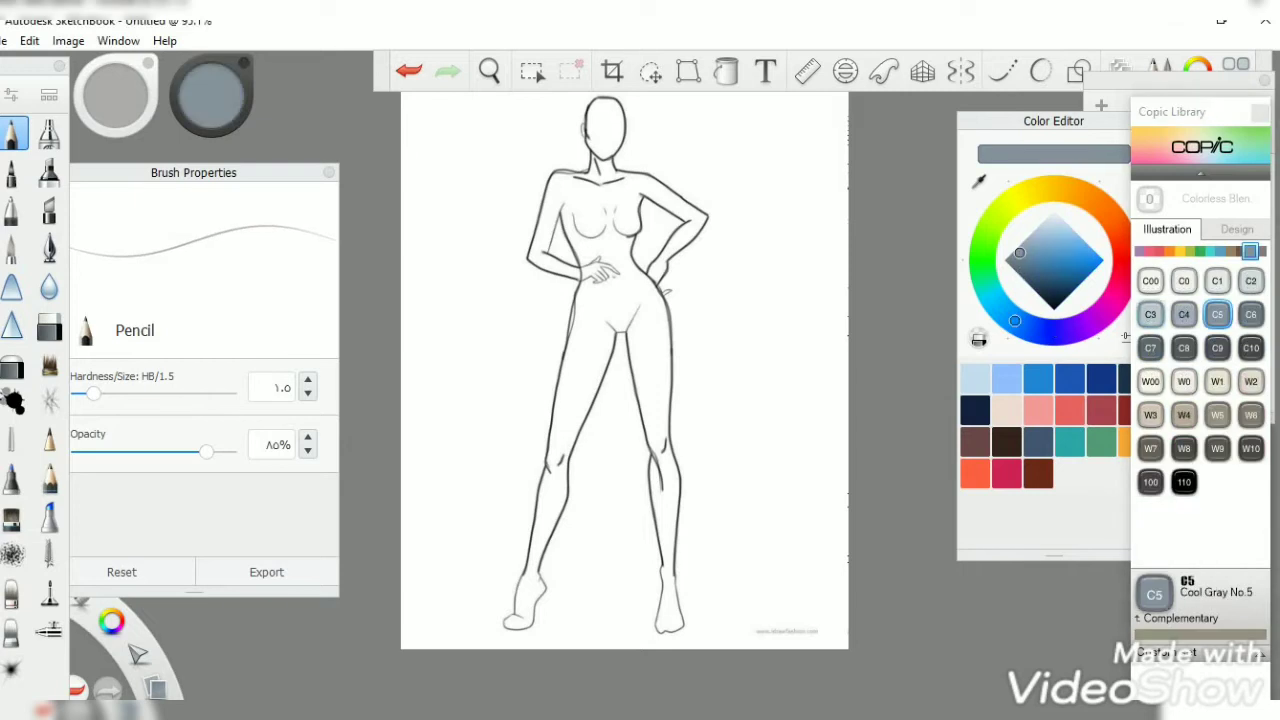
click(1236, 66)
click(1101, 105)
Step: Sketch the dress's one-shoulder neckline, long sleeve with cuff, fitted sides and a seam across the thighs using Steady Stroke
click(489, 70)
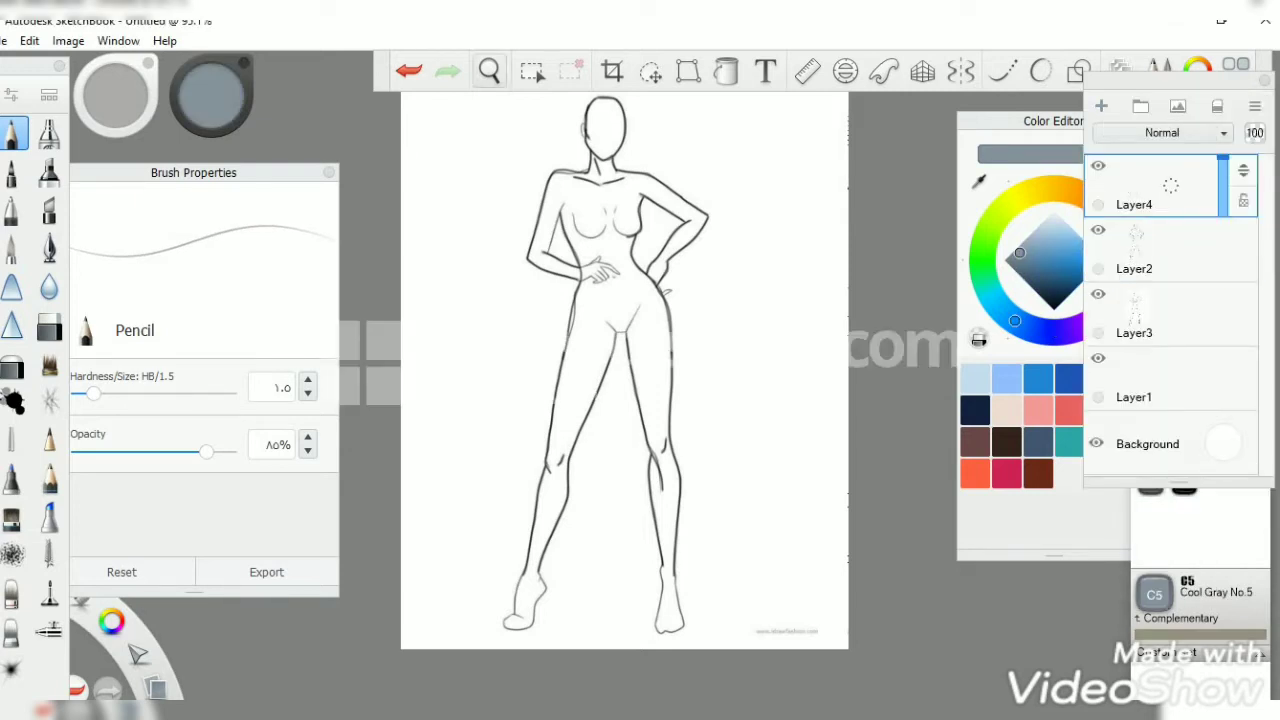
scroll(640, 400, up, 2)
click(1002, 70)
mouse_move(670, 136)
mouse_down()
mouse_move(600, 190)
mouse_move(506, 224)
mouse_up()
drag(745, 140, 800, 196)
mouse_move(836, 236)
mouse_down()
mouse_move(742, 318)
mouse_move(724, 314)
mouse_up()
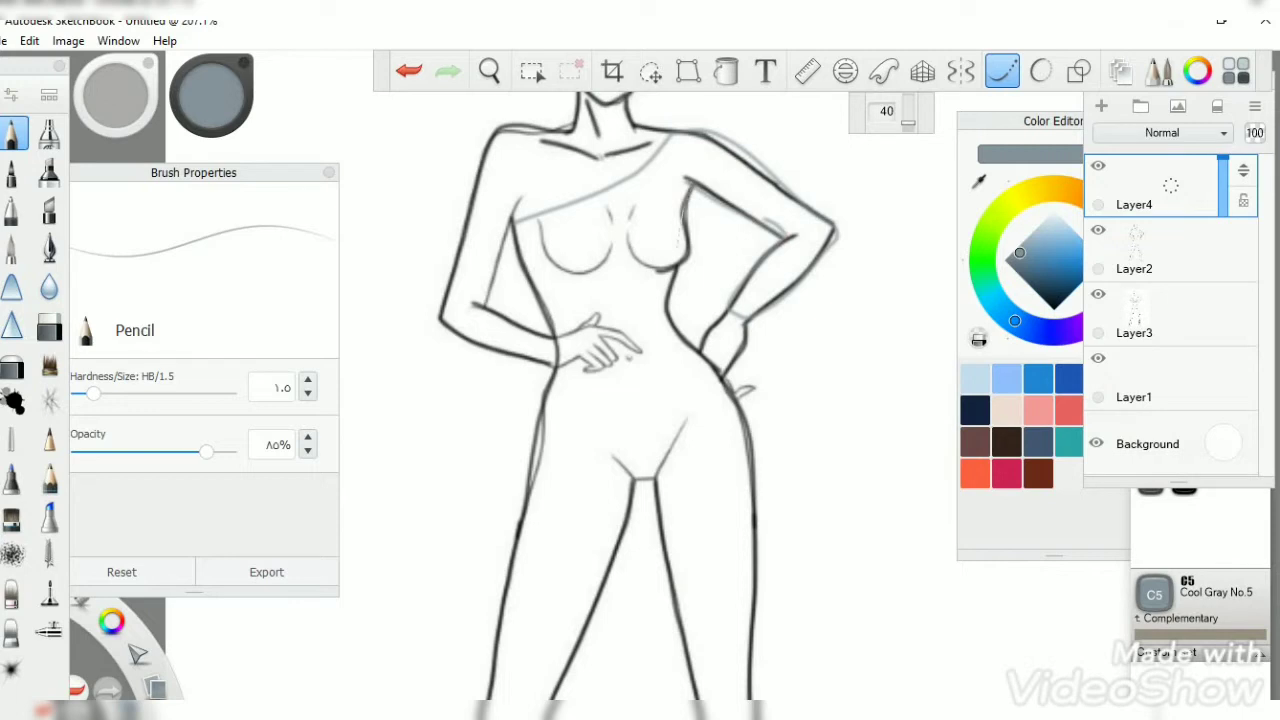
mouse_move(742, 398)
mouse_down()
mouse_move(757, 600)
mouse_move(515, 578)
mouse_move(556, 316)
mouse_up()
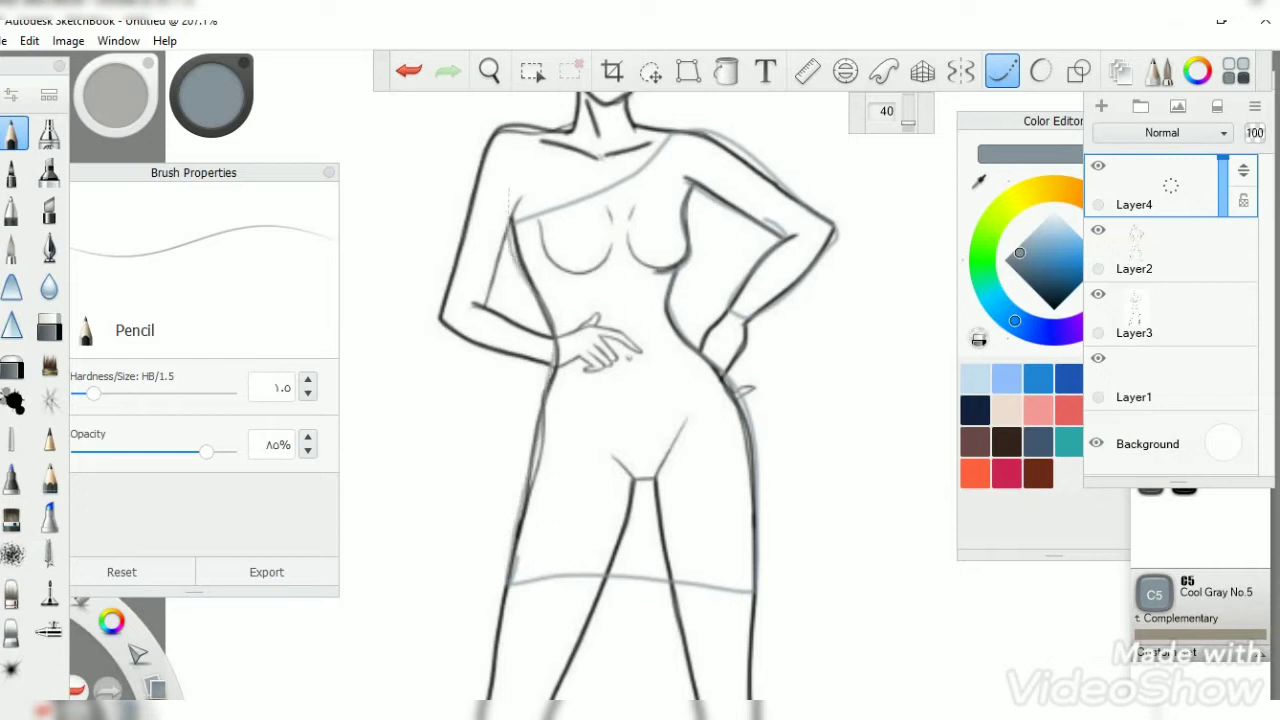
Step: Draw a black off-shoulder ruffle draping from the shoulder and upper arm across the chest
click(1054, 310)
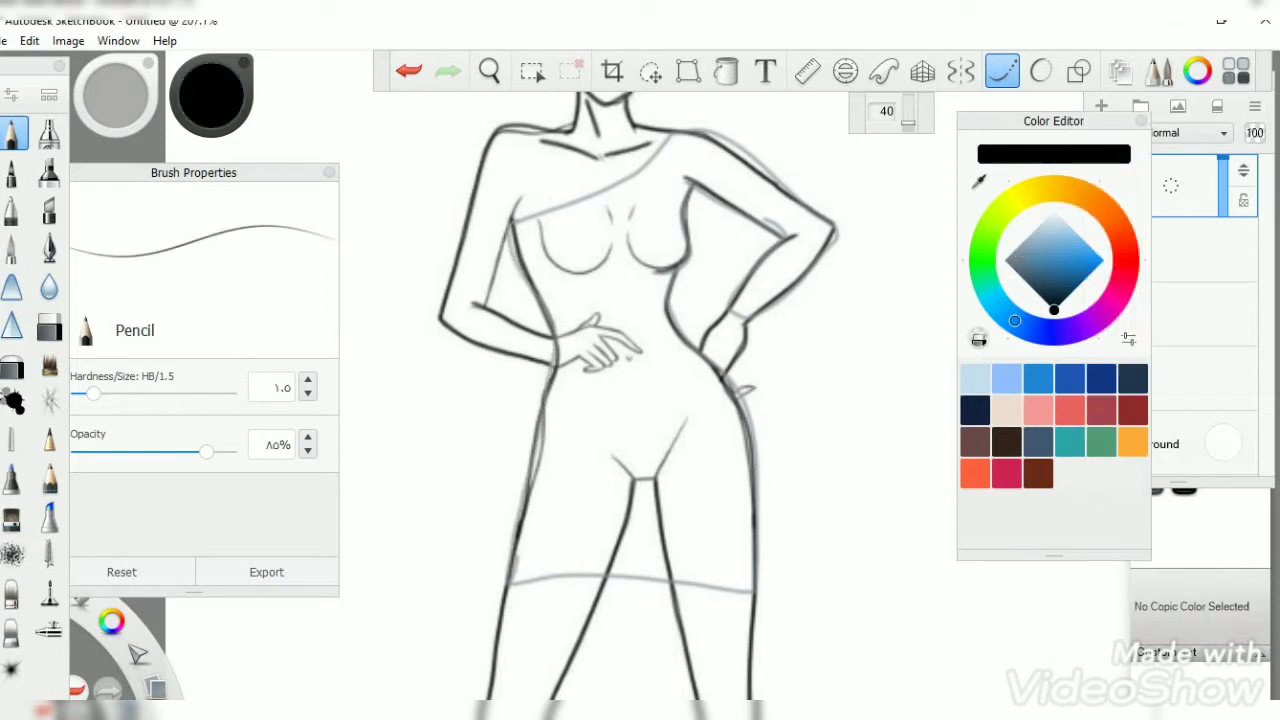
mouse_move(654, 202)
mouse_down()
mouse_move(518, 126)
mouse_move(428, 196)
mouse_move(482, 258)
mouse_move(672, 302)
mouse_up()
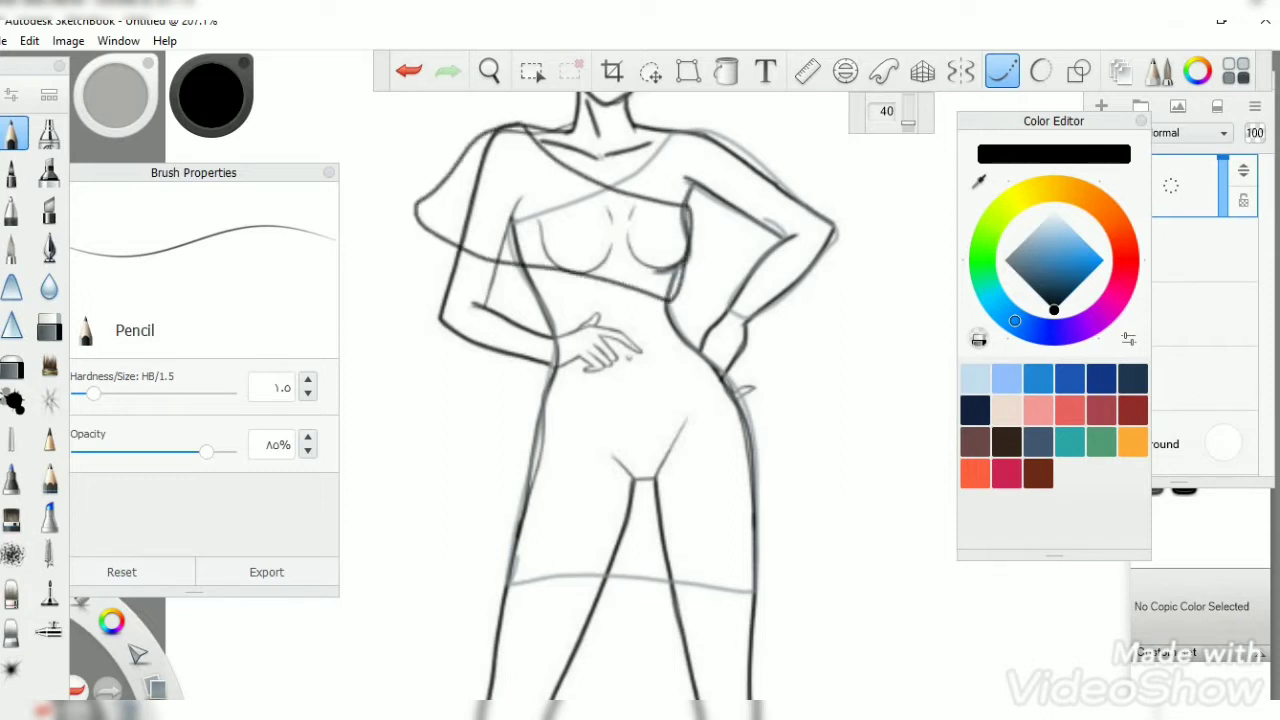
Step: Sketch the flared skirt's side edges and wavy floor-length hem around the legs in C5 Cool Gray No.5
key(space)
drag(529, 243, 694, 406)
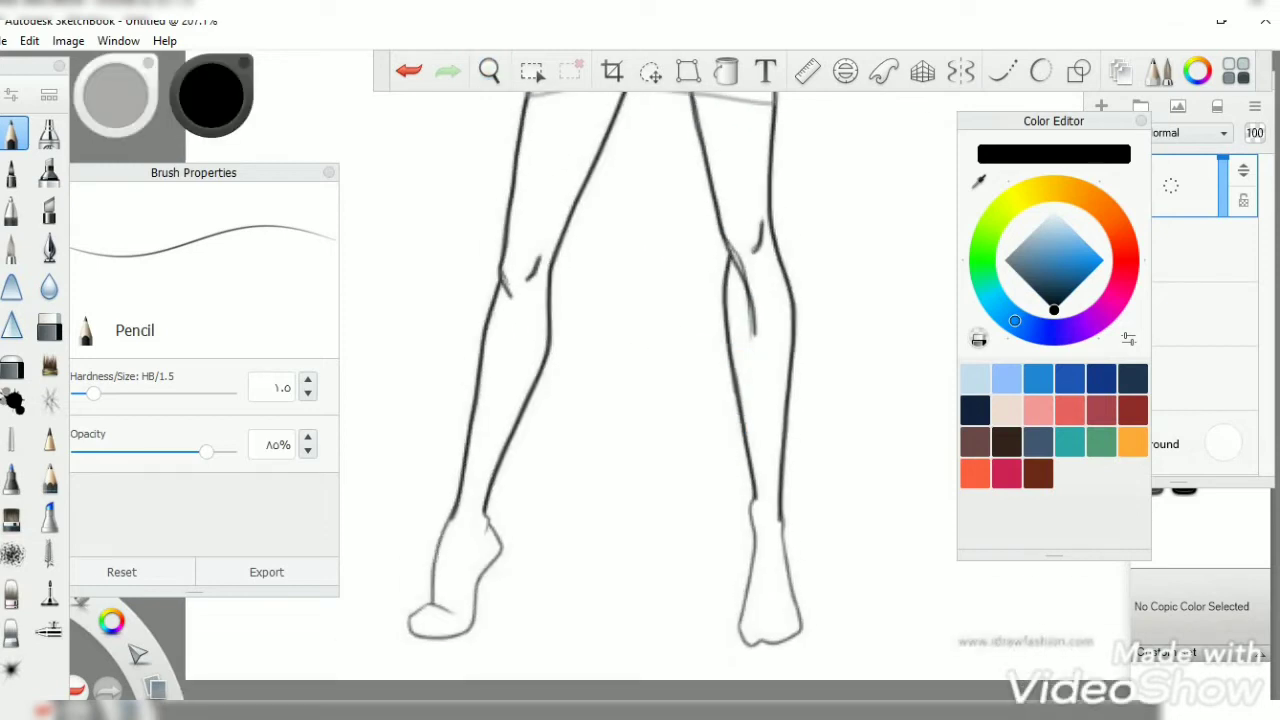
click(1002, 70)
click(1119, 70)
click(1217, 314)
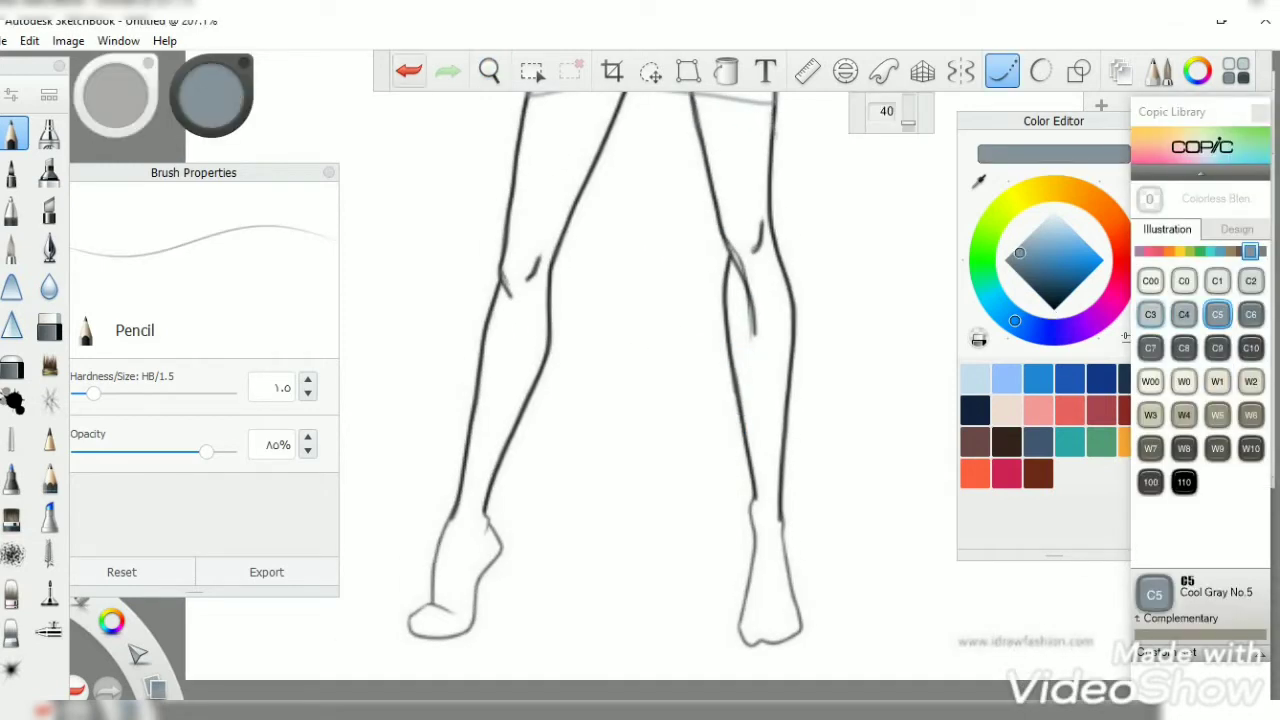
mouse_move(774, 112)
mouse_down()
mouse_move(906, 480)
mouse_move(935, 632)
mouse_move(812, 412)
mouse_up()
mouse_move(900, 648)
mouse_down()
mouse_move(752, 497)
mouse_move(735, 322)
mouse_up()
mouse_move(824, 666)
mouse_down()
mouse_move(716, 664)
mouse_move(682, 325)
mouse_up()
mouse_move(522, 112)
mouse_down()
mouse_move(292, 620)
mouse_move(446, 418)
mouse_up()
drag(332, 617, 442, 652)
Step: Add long vertical fold lines rising from the hem and short fold lines below the thigh seam of the skirt
mouse_move(530, 270)
mouse_down()
mouse_move(478, 604)
mouse_move(532, 644)
mouse_up()
mouse_move(604, 222)
mouse_down()
mouse_move(535, 648)
mouse_move(684, 580)
mouse_move(690, 350)
mouse_up()
mouse_move(730, 668)
mouse_down()
mouse_move(656, 666)
mouse_move(648, 204)
mouse_up()
mouse_move(624, 660)
mouse_down()
mouse_move(526, 504)
mouse_move(582, 218)
mouse_up()
drag(520, 656, 528, 240)
drag(730, 368, 724, 320)
drag(796, 368, 788, 314)
drag(578, 118, 552, 214)
drag(650, 120, 682, 240)
drag(730, 132, 788, 306)
Step: Erase overlapping portions of the skirt's inner fold lines with the Hard Eraser
key(e)
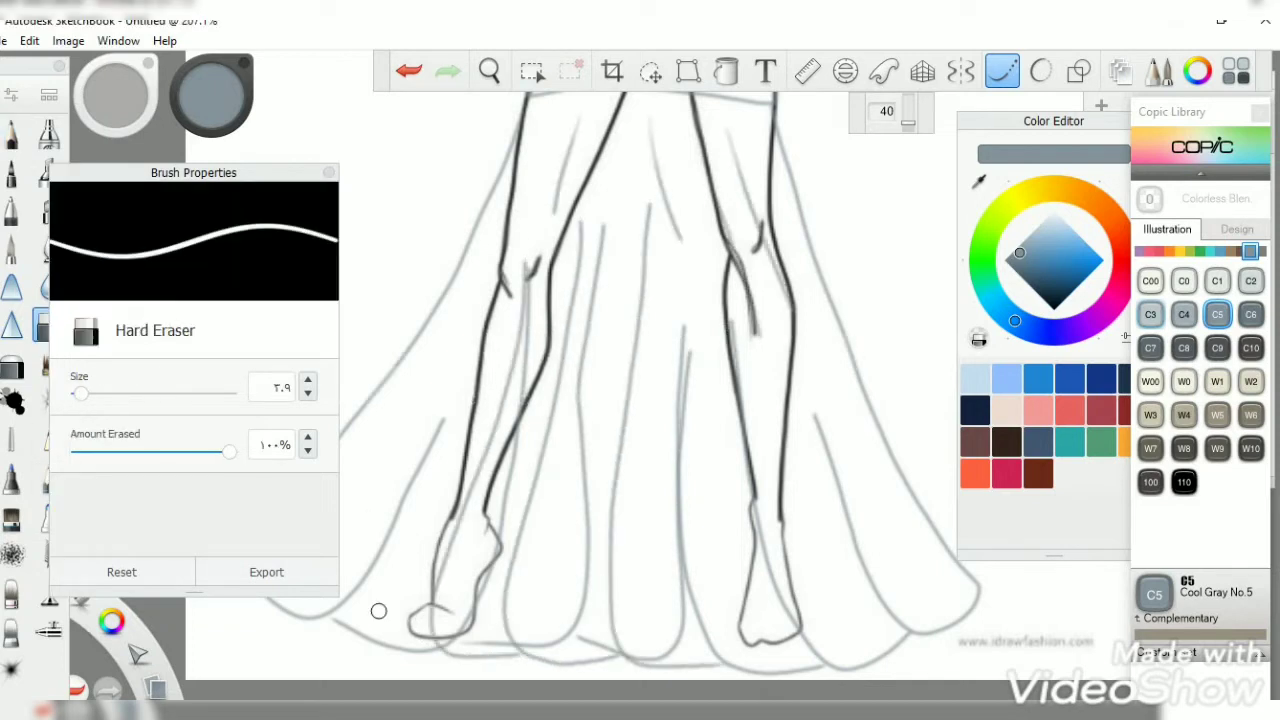
drag(472, 500, 549, 206)
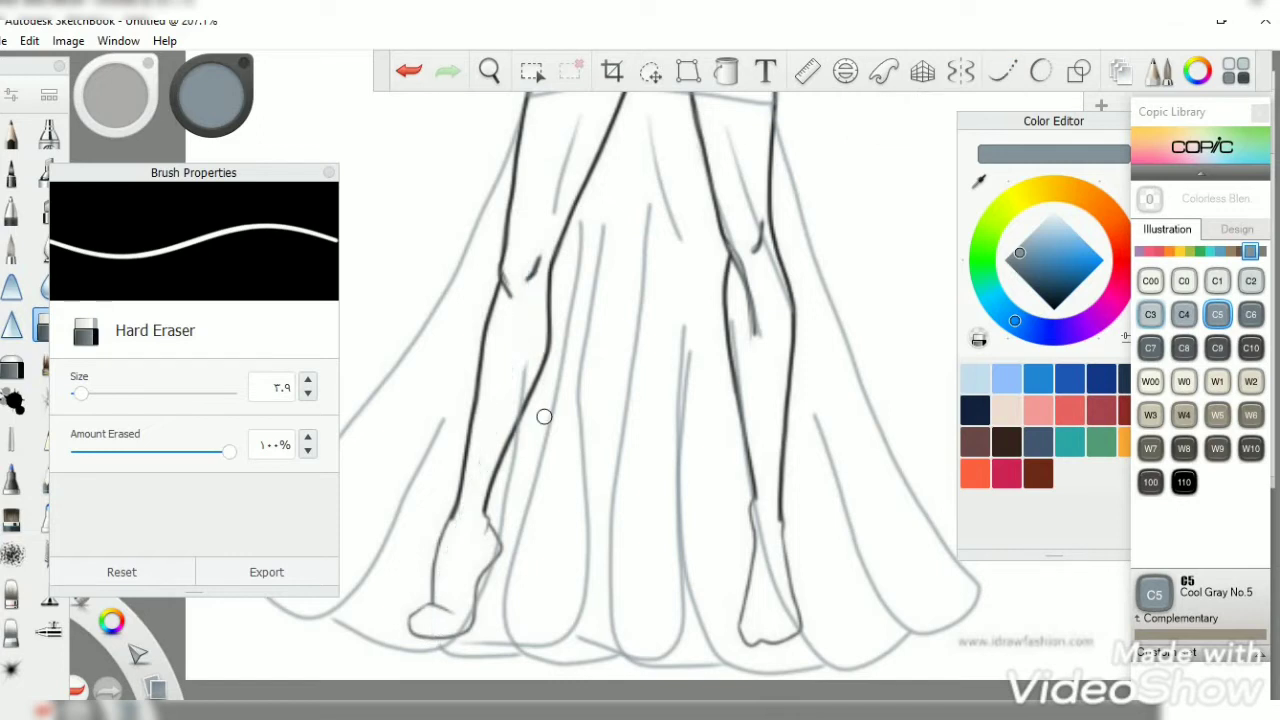
click(408, 70)
drag(495, 555, 528, 258)
mouse_move(545, 645)
mouse_down()
mouse_move(585, 500)
mouse_move(580, 355)
mouse_up()
mouse_move(598, 648)
mouse_down()
mouse_move(640, 657)
mouse_move(683, 562)
mouse_move(688, 350)
mouse_up()
drag(646, 202, 636, 342)
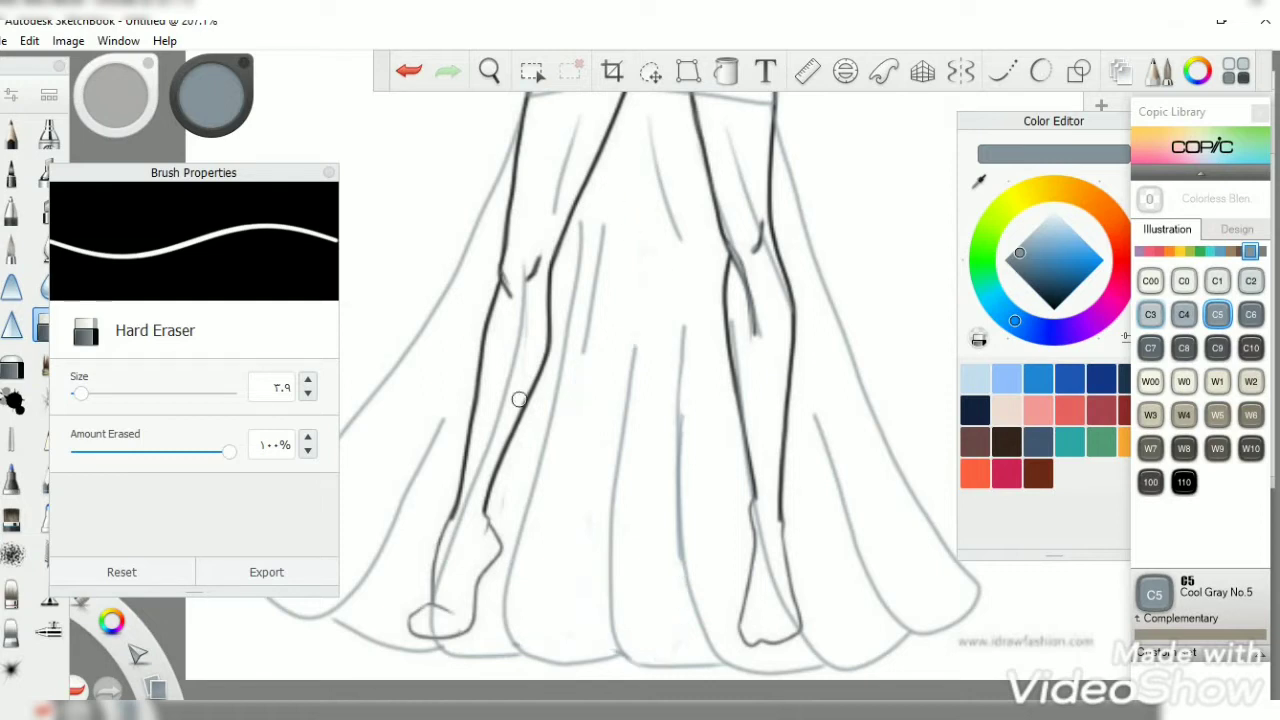
Step: Draw a pointed shoe over the front-facing foot on Layer2 with the Pencil in C8 Cool Gray No.8
click(1120, 70)
click(1150, 265)
click(12, 133)
click(1184, 347)
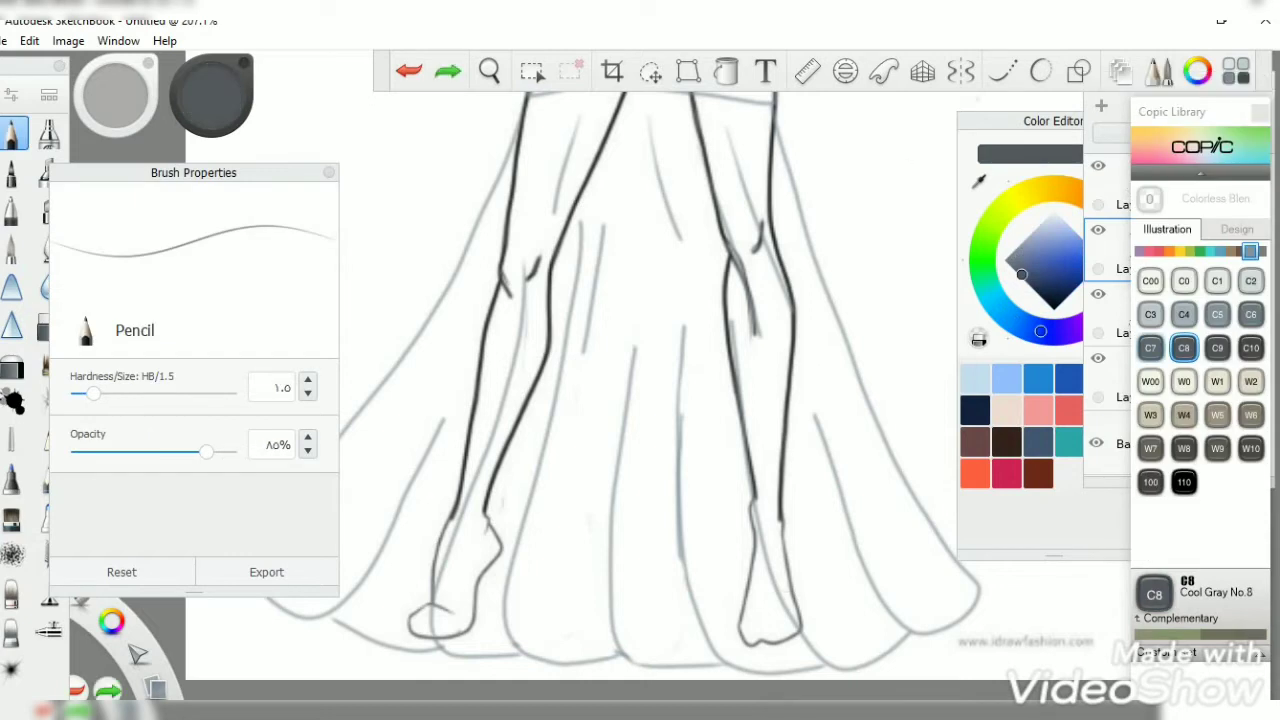
click(1002, 70)
drag(745, 590, 766, 648)
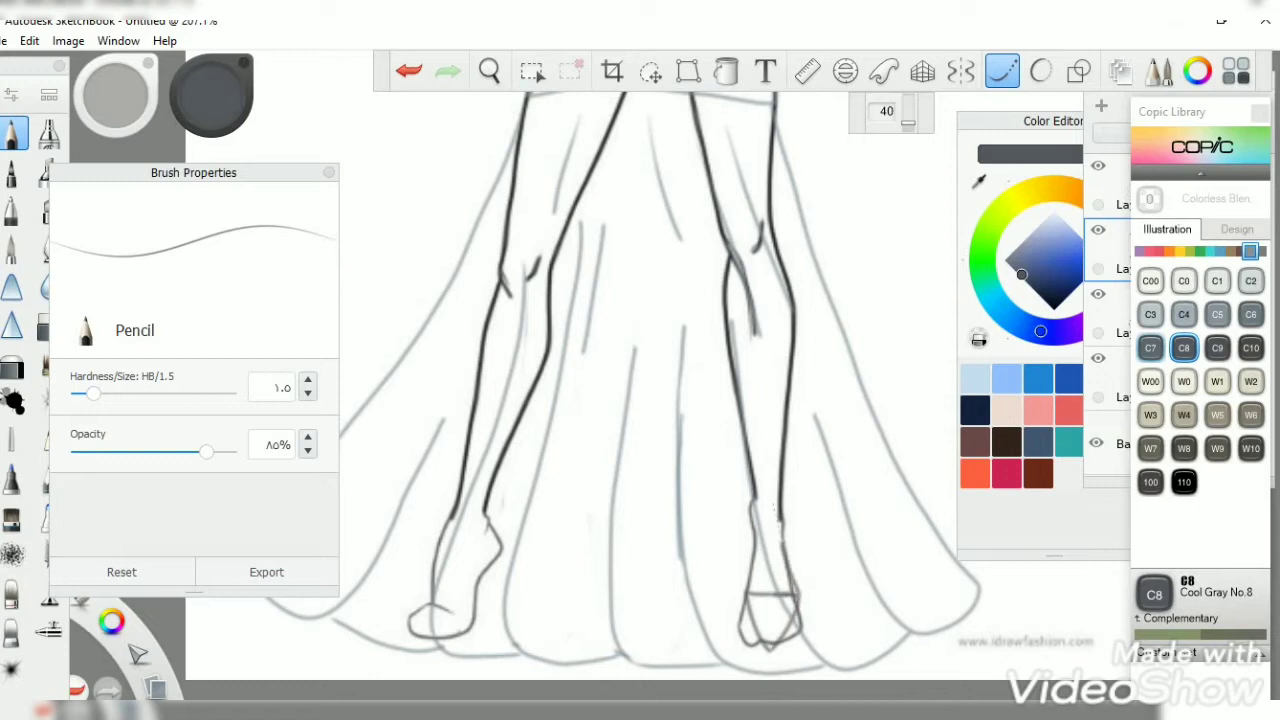
key(ctrl+z)
key(ctrl+y)
drag(750, 508, 732, 598)
key(ctrl+z)
Step: Erase the croquis foot outline on Layer3 around the pointed shoe with the Hard Eraser
key(ctrl+l)
key(e)
mouse_move(742, 632)
mouse_down()
mouse_move(782, 640)
mouse_move(744, 606)
mouse_up()
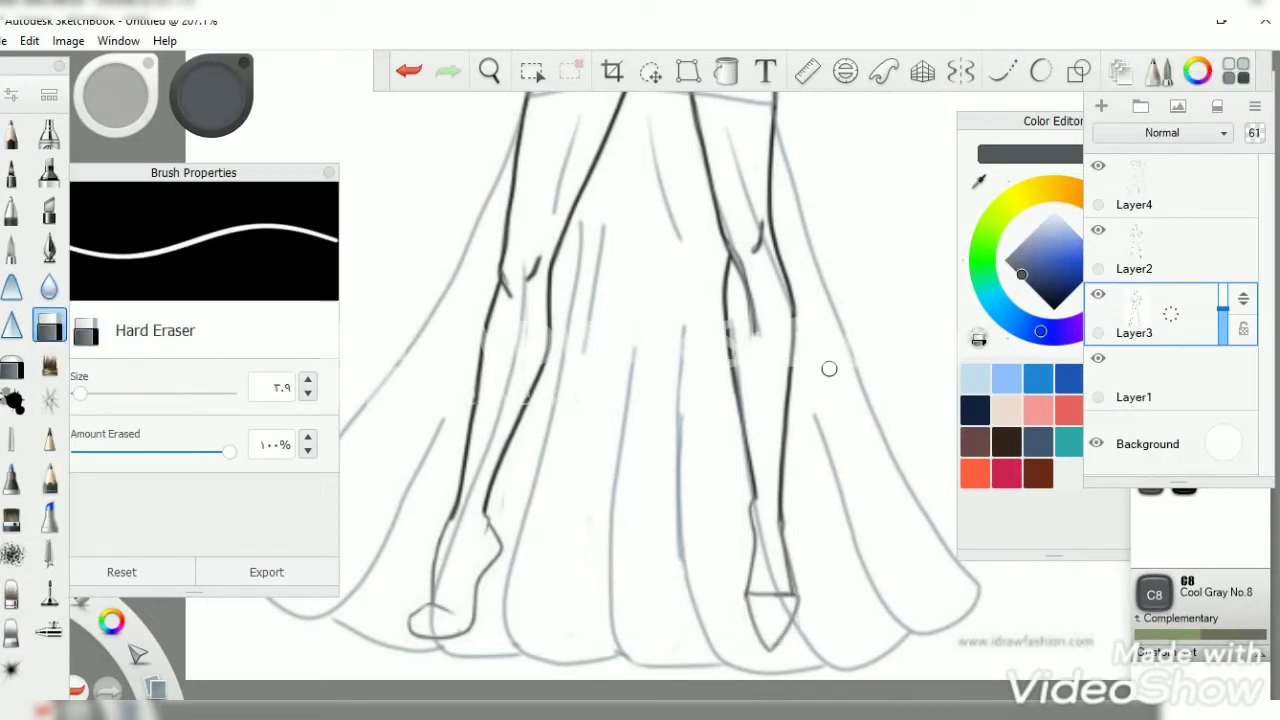
Step: Trace the front-facing foot's ankle sides and draw a high heel on the raised foot on Layer2
click(1150, 250)
click(12, 133)
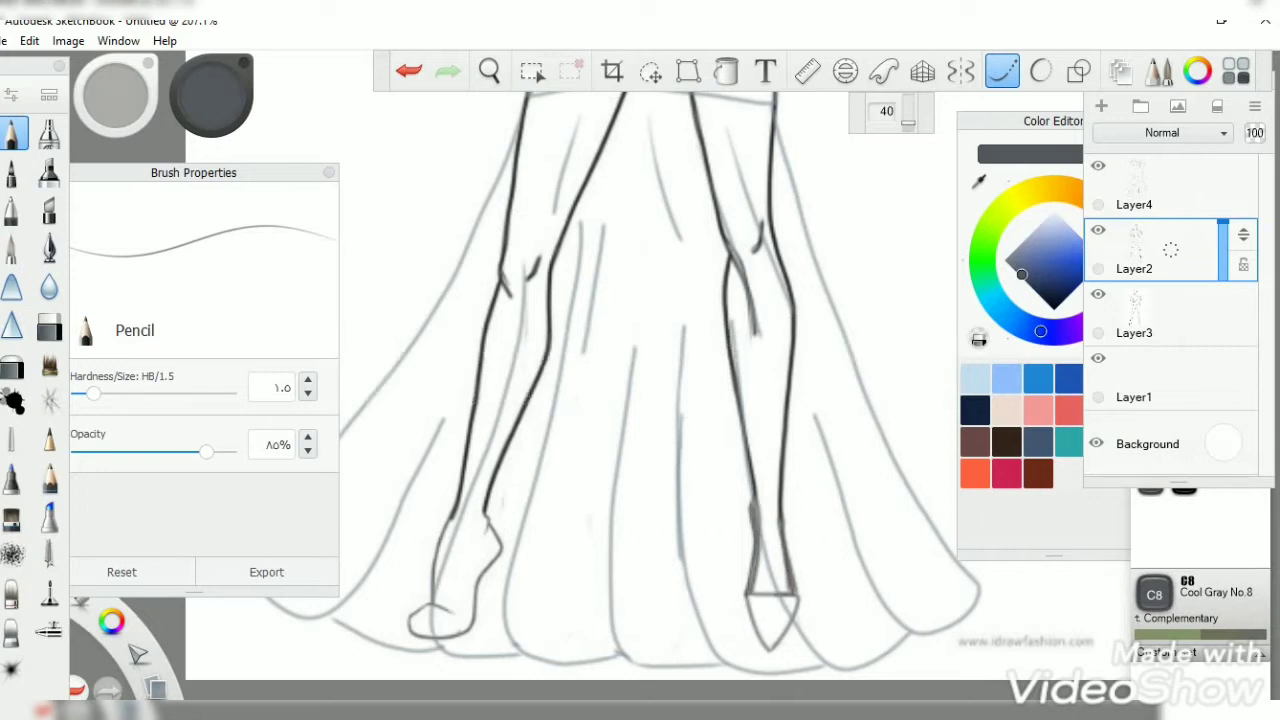
mouse_move(472, 630)
mouse_down()
mouse_move(485, 566)
mouse_move(498, 632)
mouse_up()
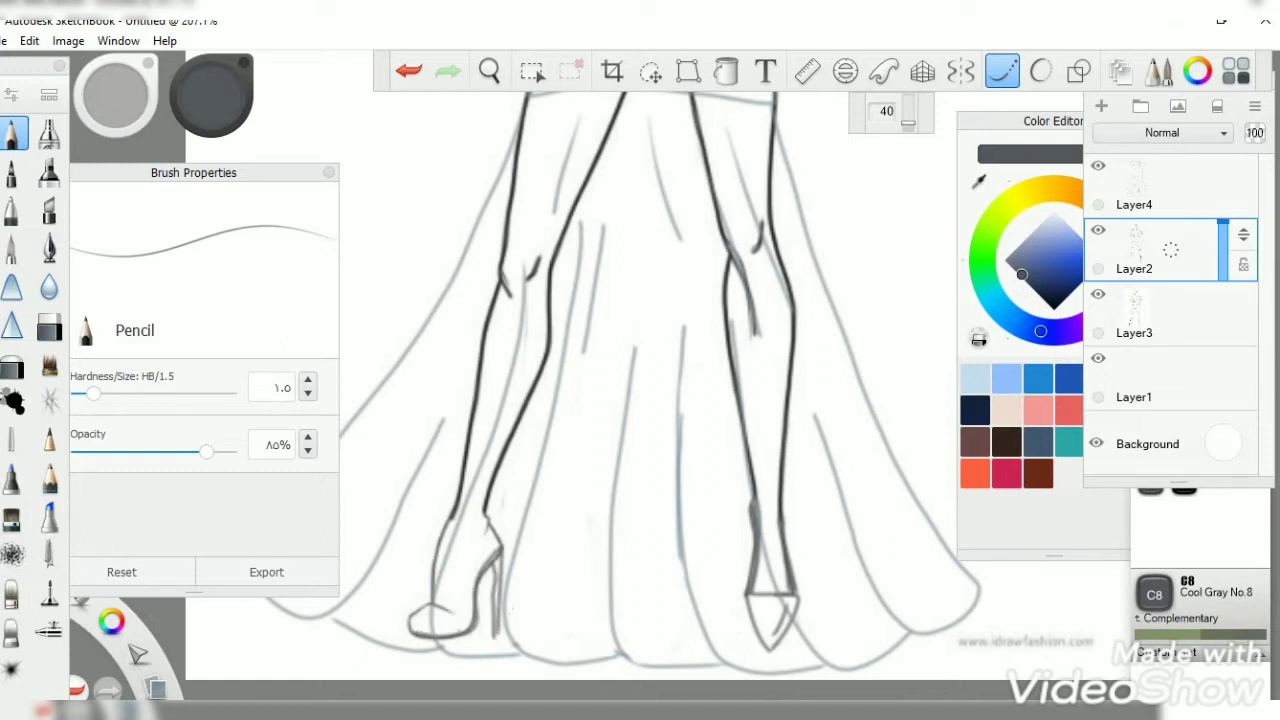
drag(490, 560, 499, 642)
Step: Touch up the high-heeled shoe's rough lines on Layer2 with the Hard Eraser
key(e)
scroll(543, 486, up, 5)
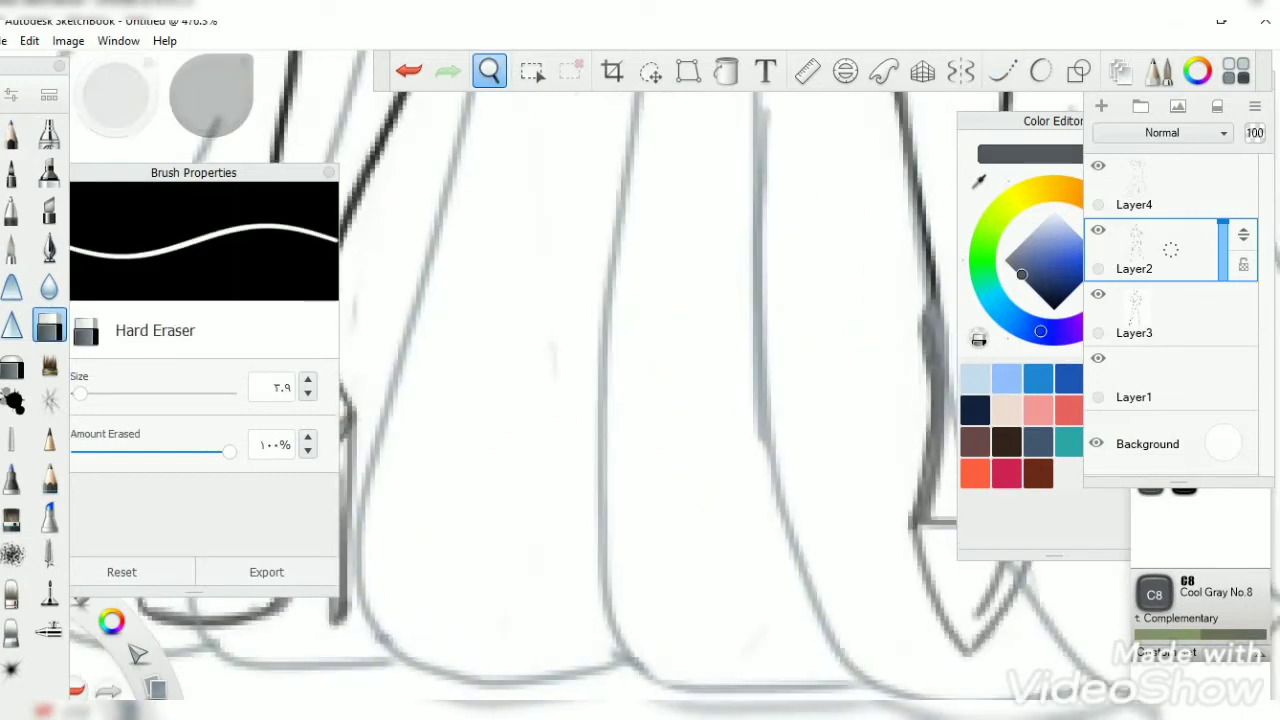
drag(523, 494, 503, 654)
key(e)
drag(528, 494, 534, 594)
key(space)
drag(636, 378, 776, 365)
mouse_move(515, 540)
mouse_down()
mouse_move(468, 568)
mouse_move(480, 615)
mouse_move(565, 562)
mouse_move(452, 612)
mouse_move(458, 628)
mouse_move(560, 618)
mouse_up()
click(408, 70)
Step: Outline the high-heeled shoe's toe, sole, arch and stiletto heel with Steady Stroke in dark gray
click(1002, 70)
key(ctrl+z)
mouse_move(470, 616)
mouse_down()
mouse_move(462, 578)
mouse_move(530, 535)
mouse_move(585, 568)
mouse_up()
mouse_move(652, 362)
mouse_down()
mouse_move(598, 495)
mouse_move(586, 568)
mouse_up()
drag(520, 534, 572, 322)
drag(580, 565, 622, 582)
Step: Thicken and darken the arch and back of the high-heeled shoe in solid dark gray
click(13, 248)
click(1002, 70)
mouse_move(662, 392)
mouse_down()
mouse_move(625, 435)
mouse_move(598, 570)
mouse_move(610, 490)
mouse_move(668, 420)
mouse_up()
drag(652, 362, 600, 468)
mouse_move(580, 598)
mouse_down()
mouse_move(490, 585)
mouse_move(585, 590)
mouse_up()
Step: Shade the toes of both shoes with soft gray strokes
click(13, 595)
mouse_move(475, 590)
mouse_down()
mouse_move(585, 595)
mouse_move(480, 590)
mouse_move(515, 565)
mouse_up()
click(489, 70)
drag(460, 355, 560, 300)
mouse_move(710, 445)
mouse_down()
mouse_move(665, 535)
mouse_move(682, 488)
mouse_move(718, 455)
mouse_up()
Step: Erase the croquis foot lines around both high-heeled shoes on Layer3 with the Hard Eraser
click(1150, 315)
click(49, 327)
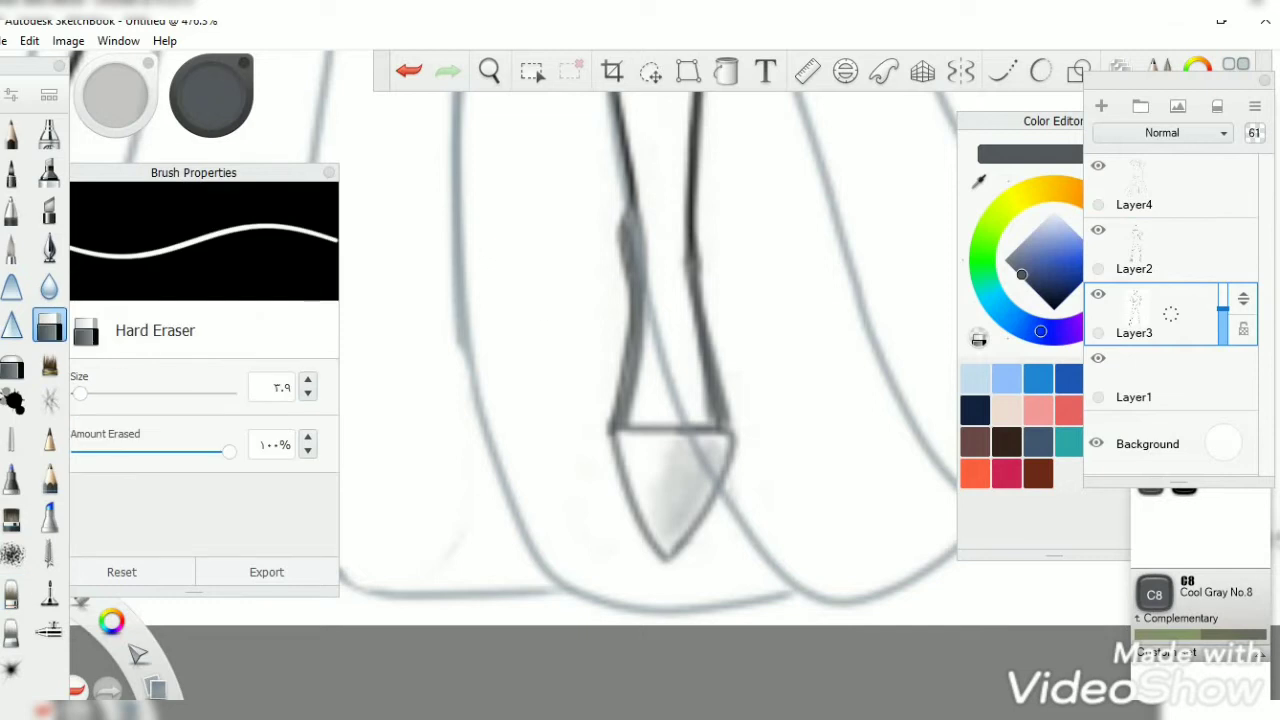
click(489, 70)
drag(690, 330, 734, 366)
drag(470, 490, 590, 590)
drag(450, 585, 520, 590)
drag(540, 300, 495, 470)
drag(546, 262, 546, 316)
mouse_move(605, 436)
mouse_down()
mouse_move(605, 534)
mouse_move(636, 312)
mouse_up()
key(ctrl+z)
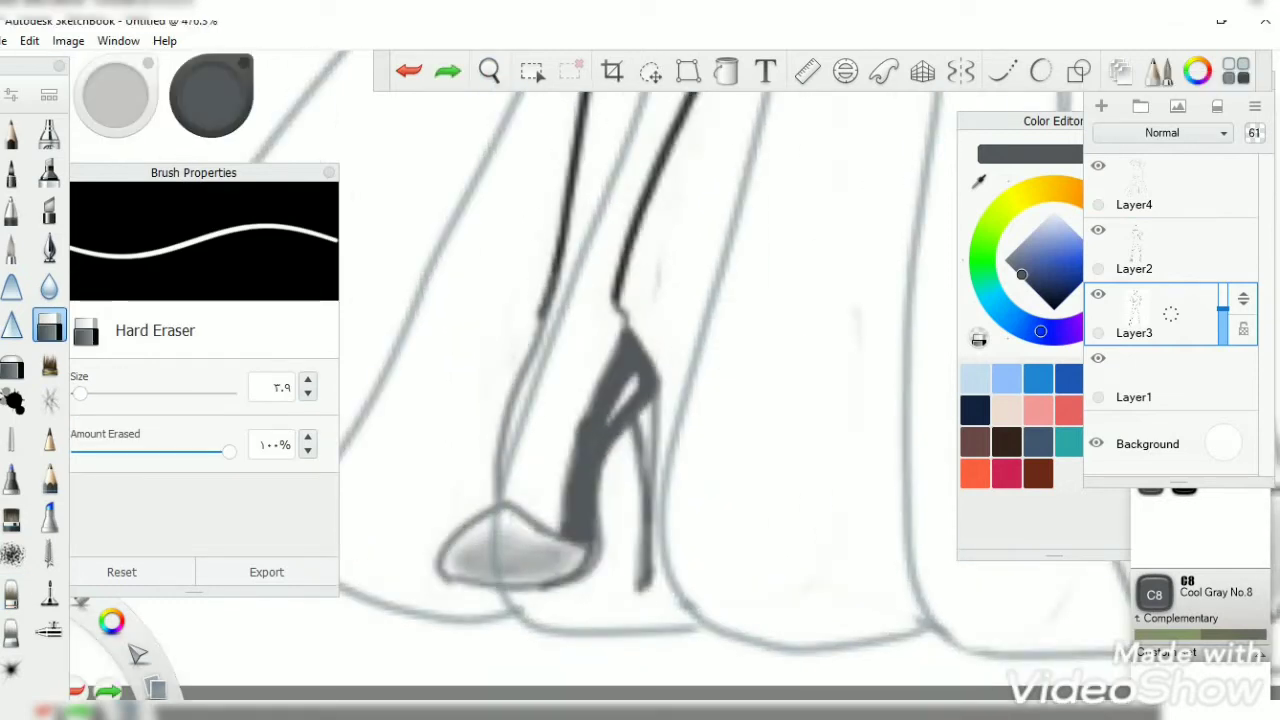
key(ctrl+y)
Step: Retrace the front of the foot and the shoe's arch on Layer2 with the Pencil
click(1150, 250)
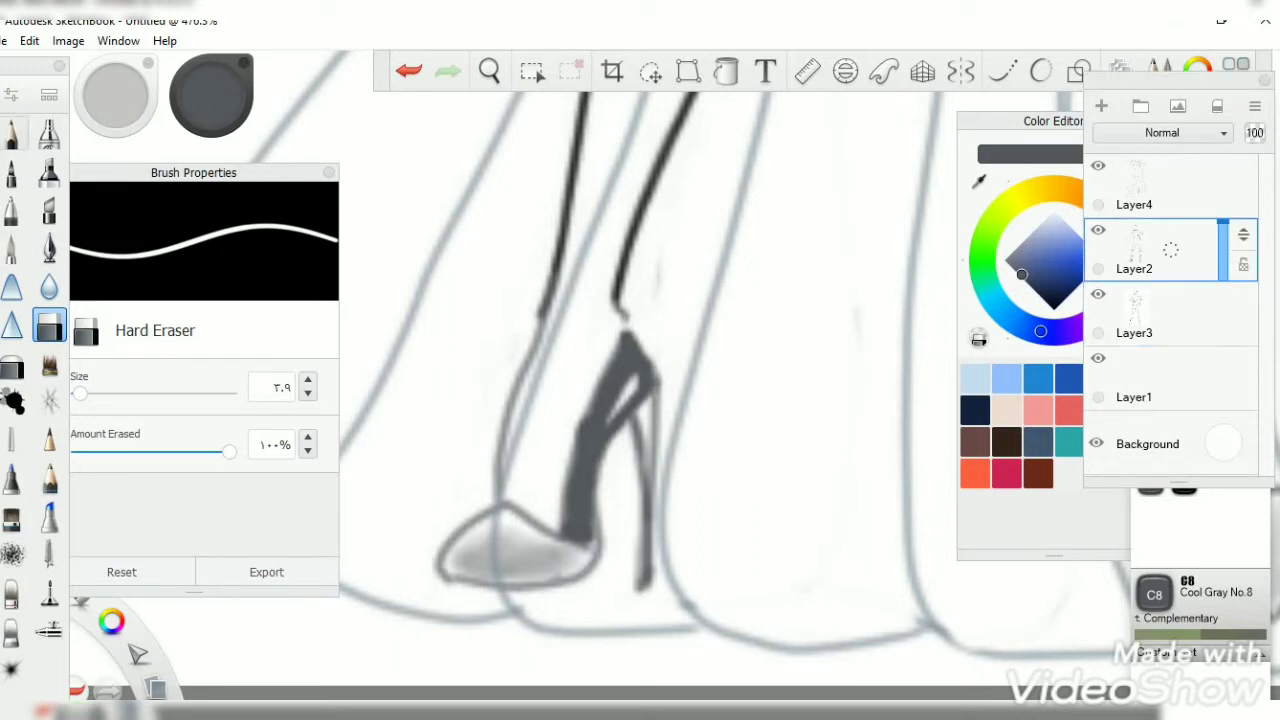
click(11, 133)
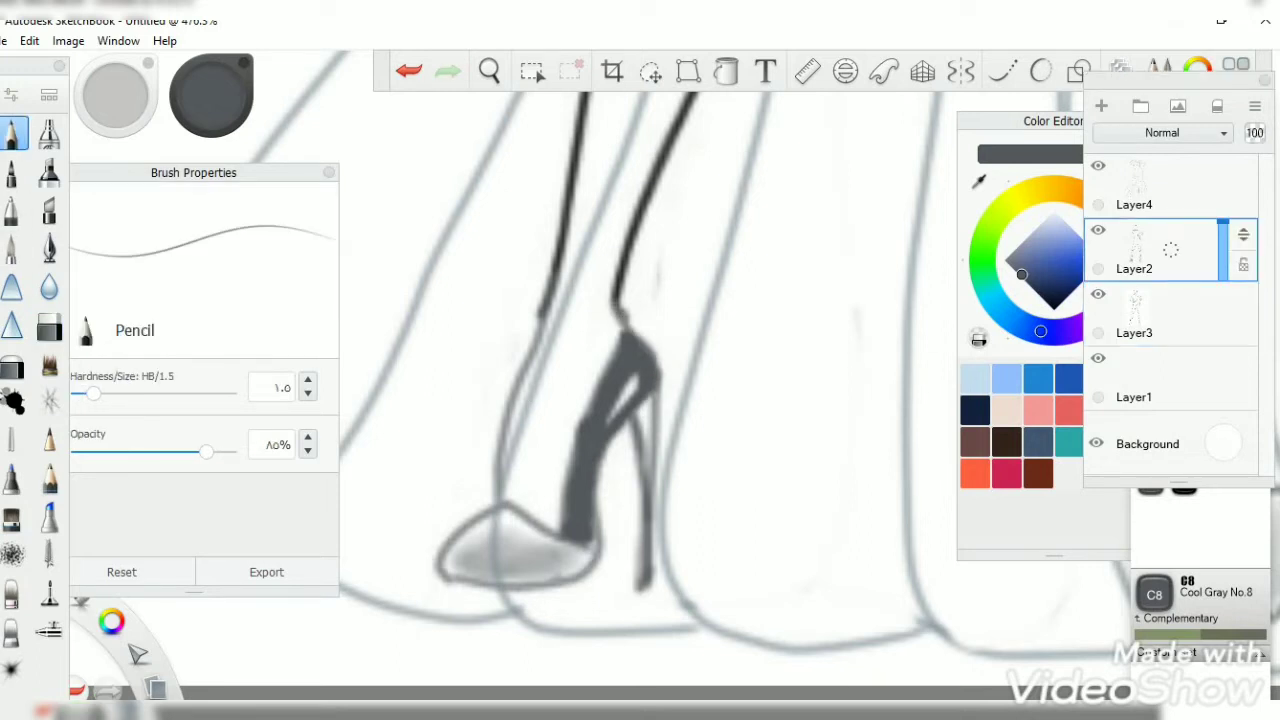
drag(598, 462, 592, 552)
drag(540, 318, 505, 508)
Step: Add a new layer between Layer2 and Layer3 and set the Paintbrush to Copic YR01 Peach Puff at size 5.9
scroll(640, 380, down, 5)
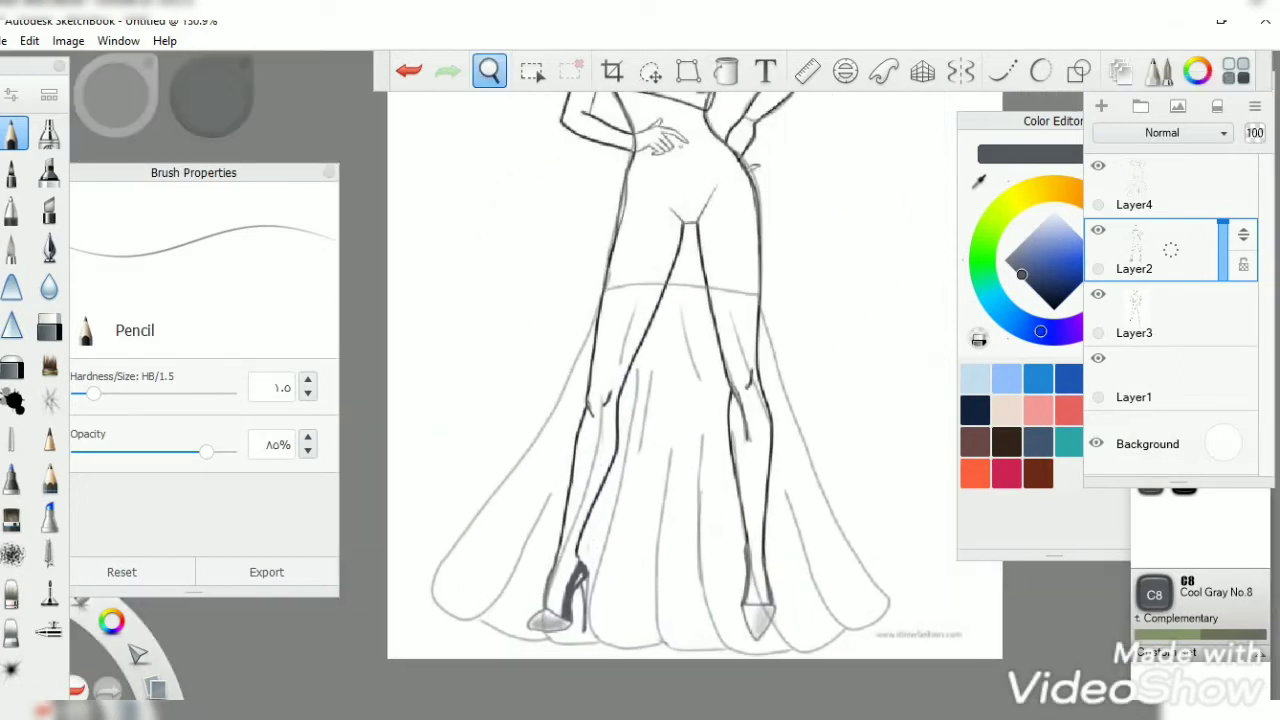
click(1101, 105)
click(12, 247)
click(1159, 70)
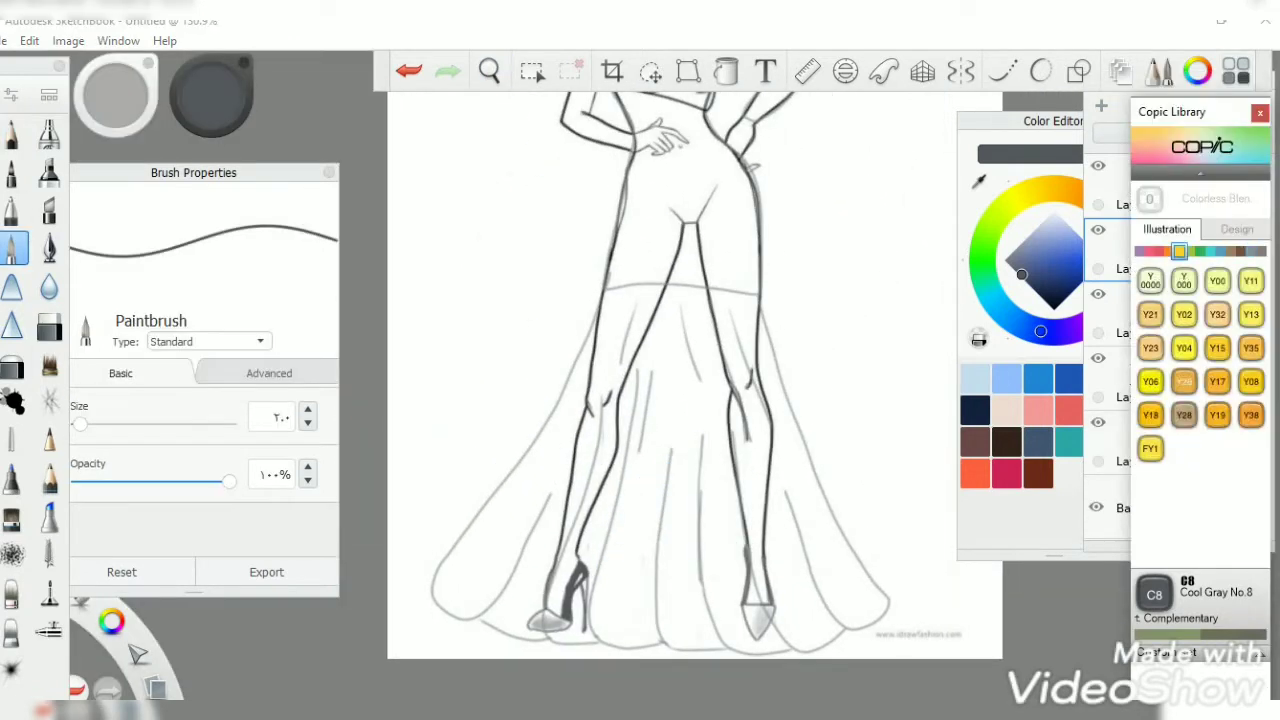
click(1184, 313)
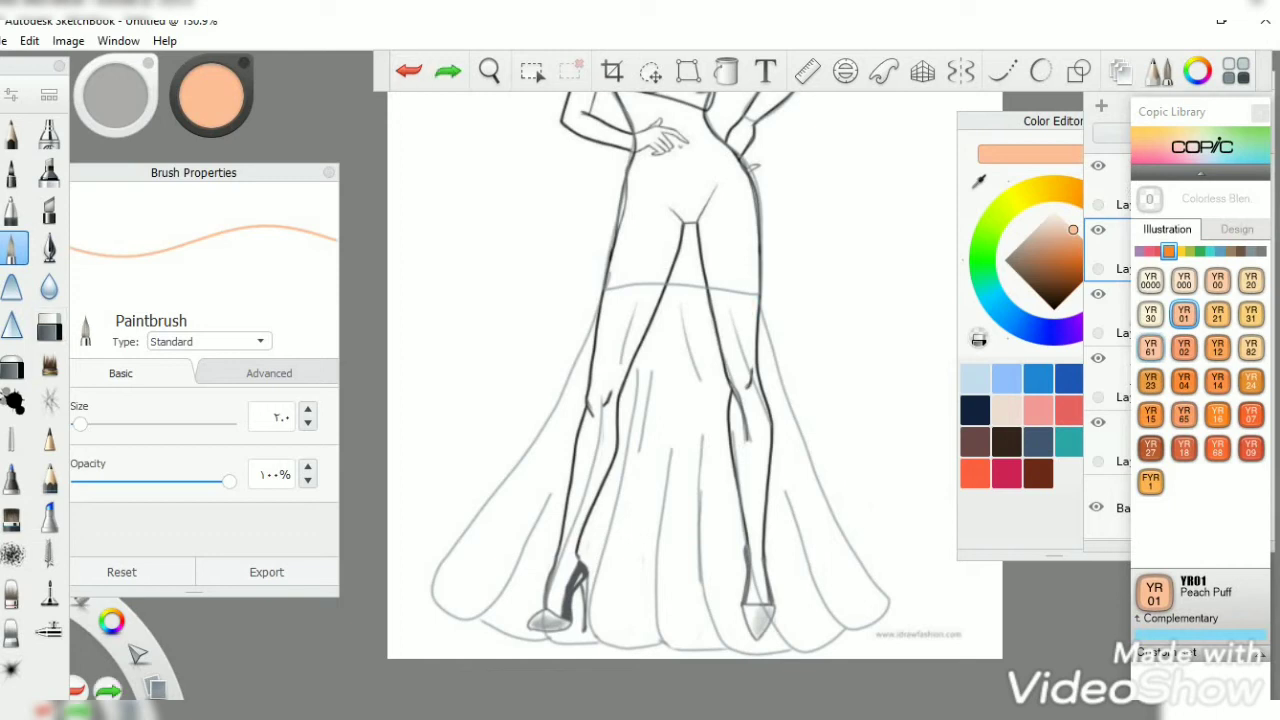
drag(1170, 250, 1170, 345)
scroll(690, 400, up, 3)
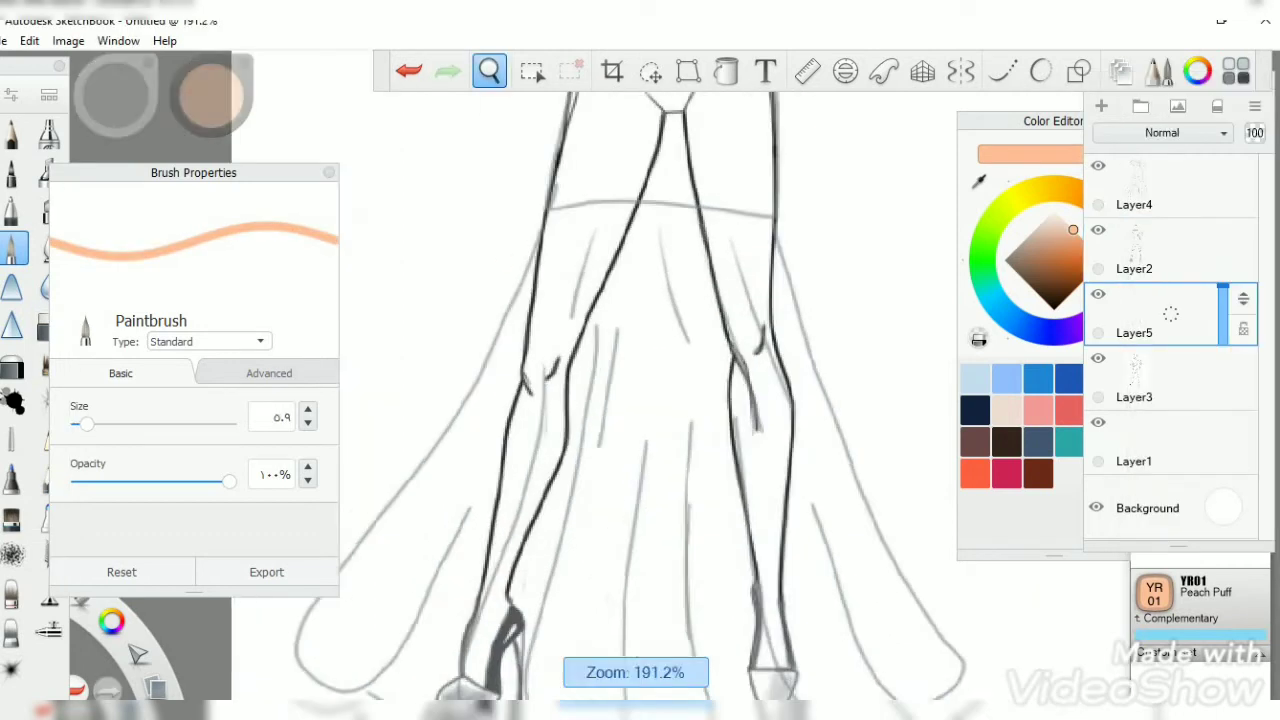
Step: Fill both legs below the dress's seam line with Peach Puff, and set the Paintbrush to a darker orange at size 2.7
mouse_move(770, 135)
mouse_down()
mouse_move(705, 127)
mouse_move(747, 290)
mouse_move(745, 335)
mouse_up()
drag(735, 145, 780, 400)
mouse_move(760, 310)
mouse_down()
mouse_move(745, 170)
mouse_move(785, 625)
mouse_up()
mouse_move(448, 632)
mouse_down()
mouse_move(478, 548)
mouse_move(480, 492)
mouse_move(530, 380)
mouse_move(535, 260)
mouse_move(485, 470)
mouse_move(550, 220)
mouse_move(562, 270)
mouse_move(605, 140)
mouse_move(565, 125)
mouse_move(535, 190)
mouse_move(580, 145)
mouse_up()
click(1084, 247)
drag(87, 424, 80, 424)
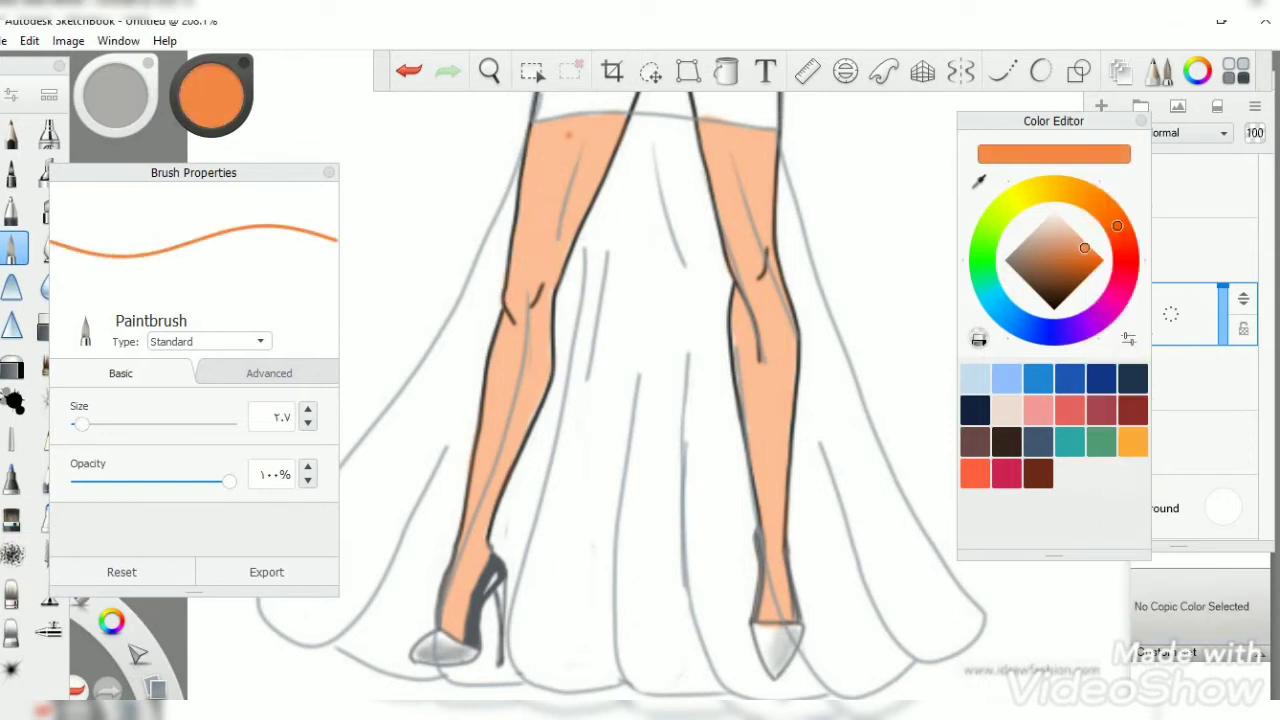
Step: Try shading both legs directly on Layer5 with darker orange strokes along the thighs, knees, calves and feet
drag(612, 122, 555, 262)
drag(542, 138, 530, 246)
drag(542, 333, 484, 526)
drag(762, 140, 760, 252)
drag(714, 132, 742, 270)
drag(742, 308, 760, 478)
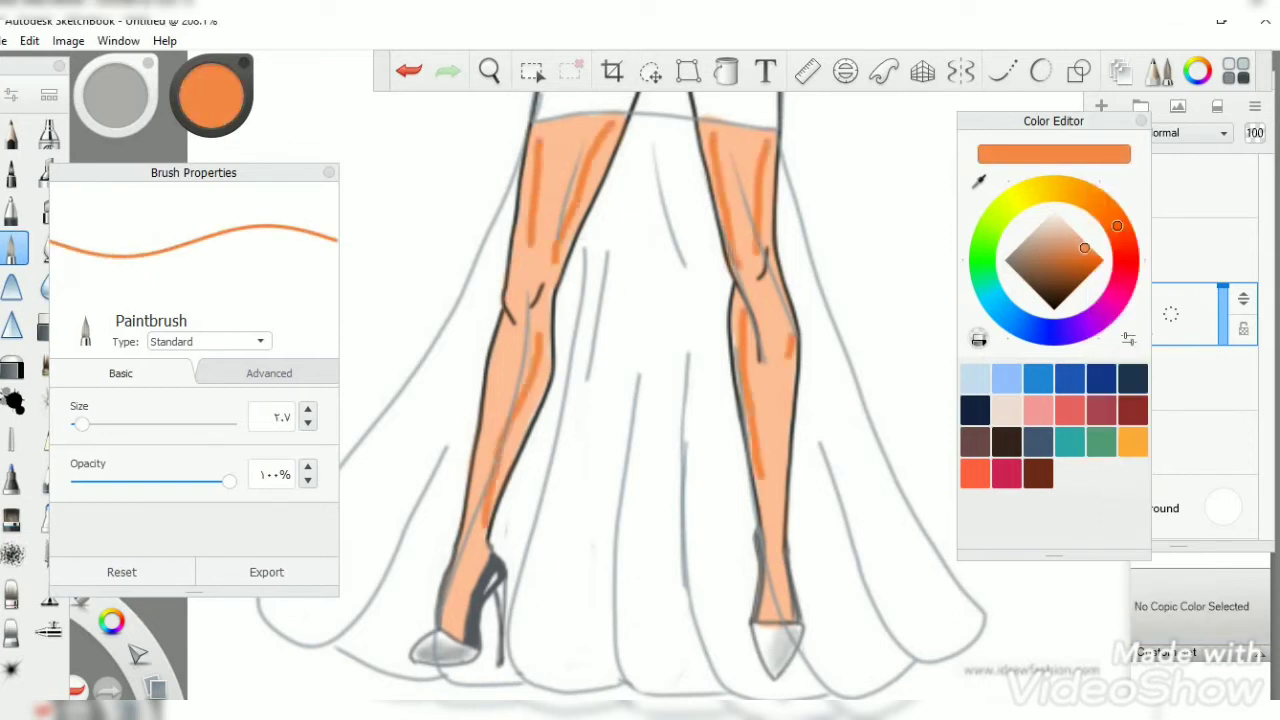
drag(792, 334, 778, 480)
drag(768, 292, 744, 276)
drag(540, 290, 512, 308)
drag(504, 332, 490, 438)
drag(478, 562, 458, 612)
drag(772, 548, 768, 612)
Step: Try blending the orange leg strokes with the Colorless Soft Flat Brush
click(12, 594)
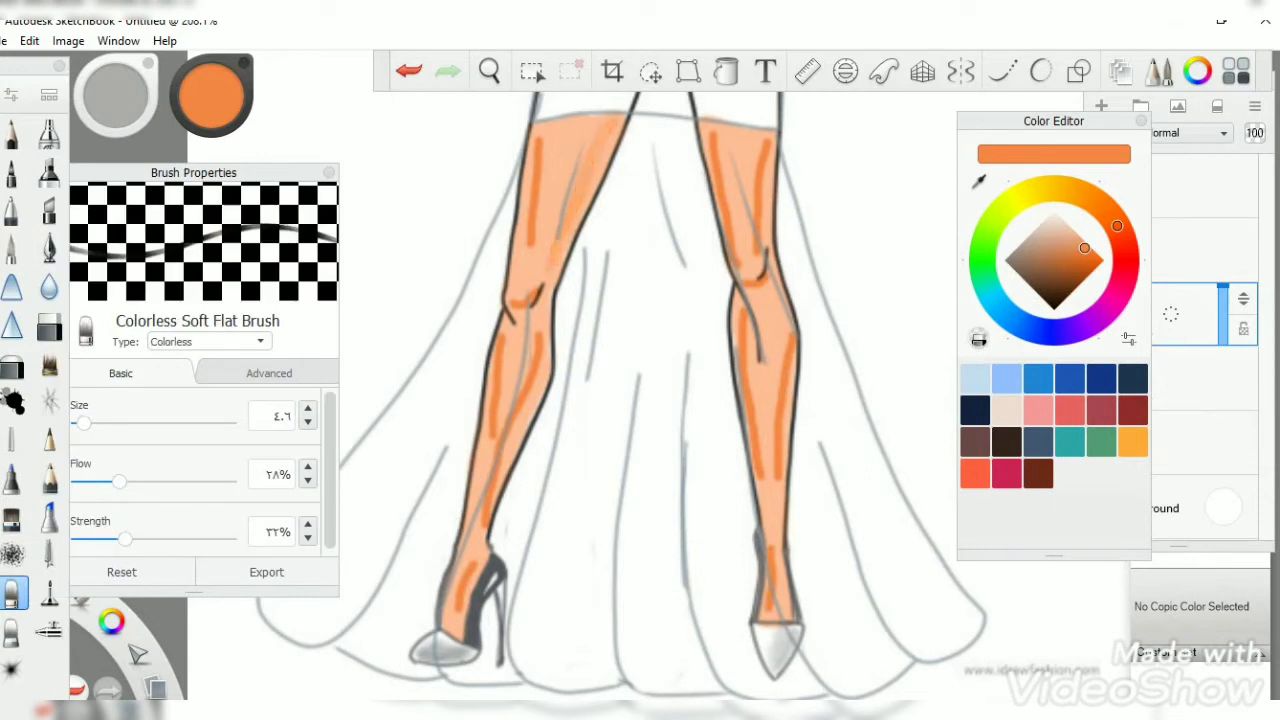
mouse_move(543, 130)
mouse_down()
mouse_move(526, 250)
mouse_move(540, 160)
mouse_up()
drag(536, 334, 534, 390)
drag(507, 332, 590, 150)
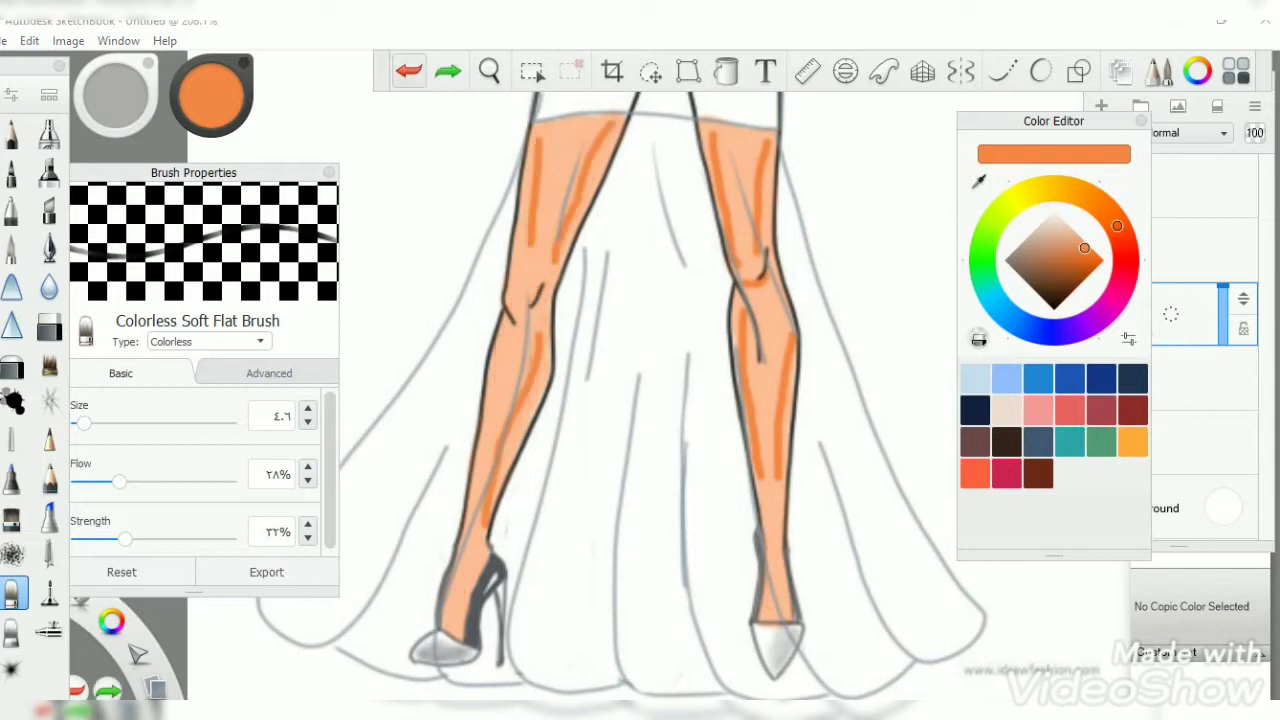
drag(770, 320, 765, 480)
Step: Place Layer1 above Layer5 and paint darker orange shading strokes on it along the edges of both legs
click(1190, 315)
click(13, 248)
drag(610, 130, 560, 250)
mouse_move(540, 140)
mouse_down()
mouse_move(520, 315)
mouse_move(458, 610)
mouse_up()
drag(782, 545, 778, 610)
drag(770, 275, 785, 460)
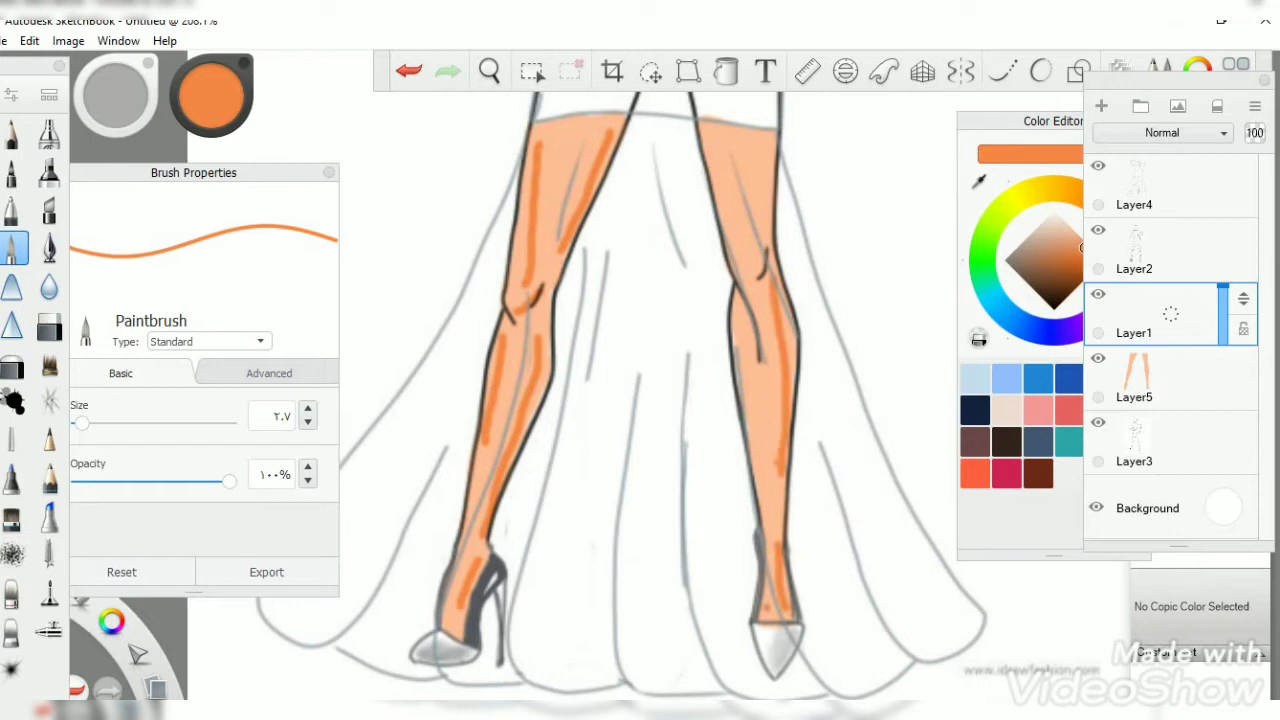
drag(745, 320, 760, 445)
drag(765, 140, 760, 248)
drag(712, 140, 760, 130)
drag(730, 205, 735, 270)
Step: Blend the orange shading on both legs with the Colorless Soft Flat Brush
click(13, 628)
mouse_move(548, 140)
mouse_down()
mouse_move(594, 122)
mouse_move(556, 132)
mouse_move(522, 260)
mouse_up()
click(11, 594)
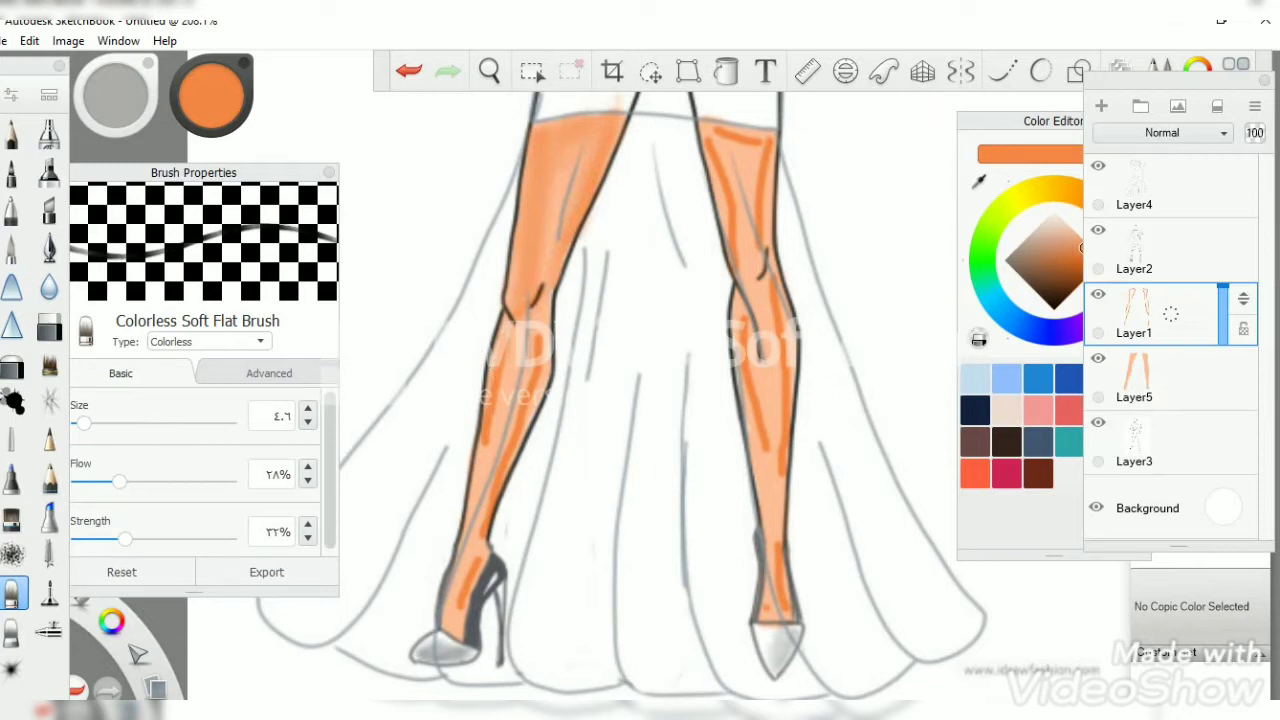
drag(476, 545, 458, 618)
mouse_move(761, 161)
mouse_down()
mouse_move(714, 138)
mouse_move(744, 270)
mouse_move(762, 462)
mouse_up()
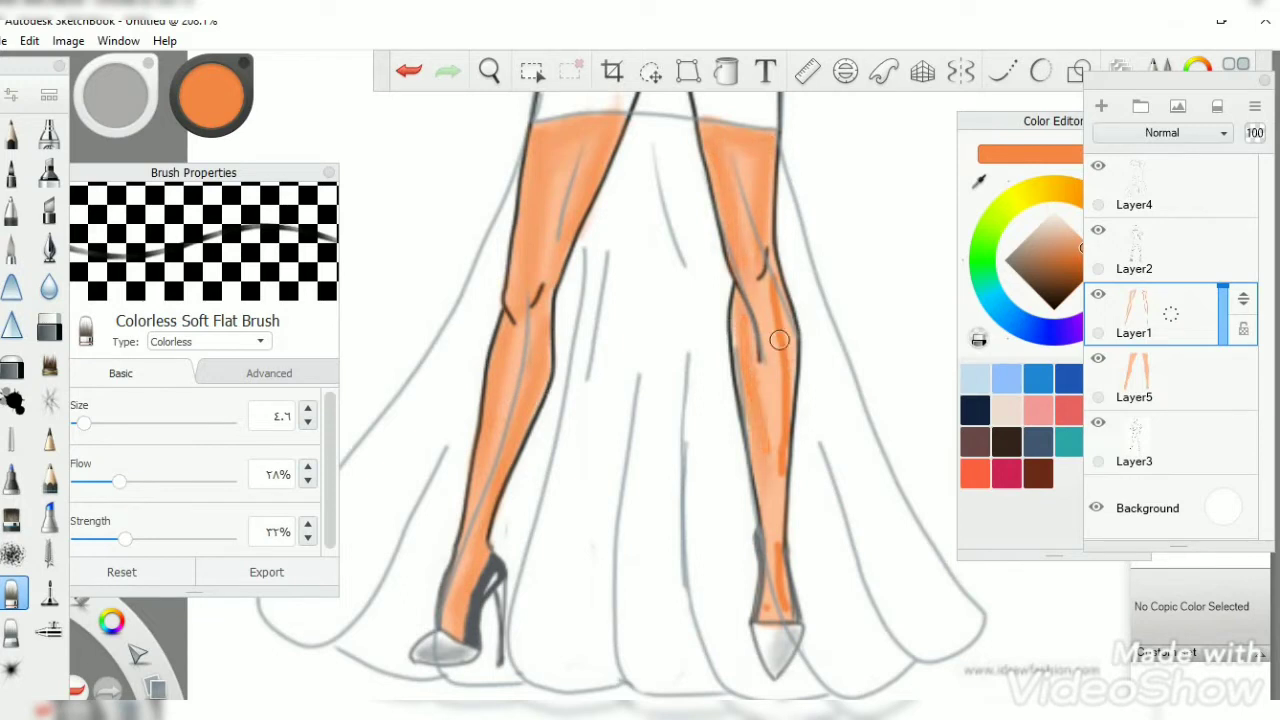
drag(790, 336, 781, 606)
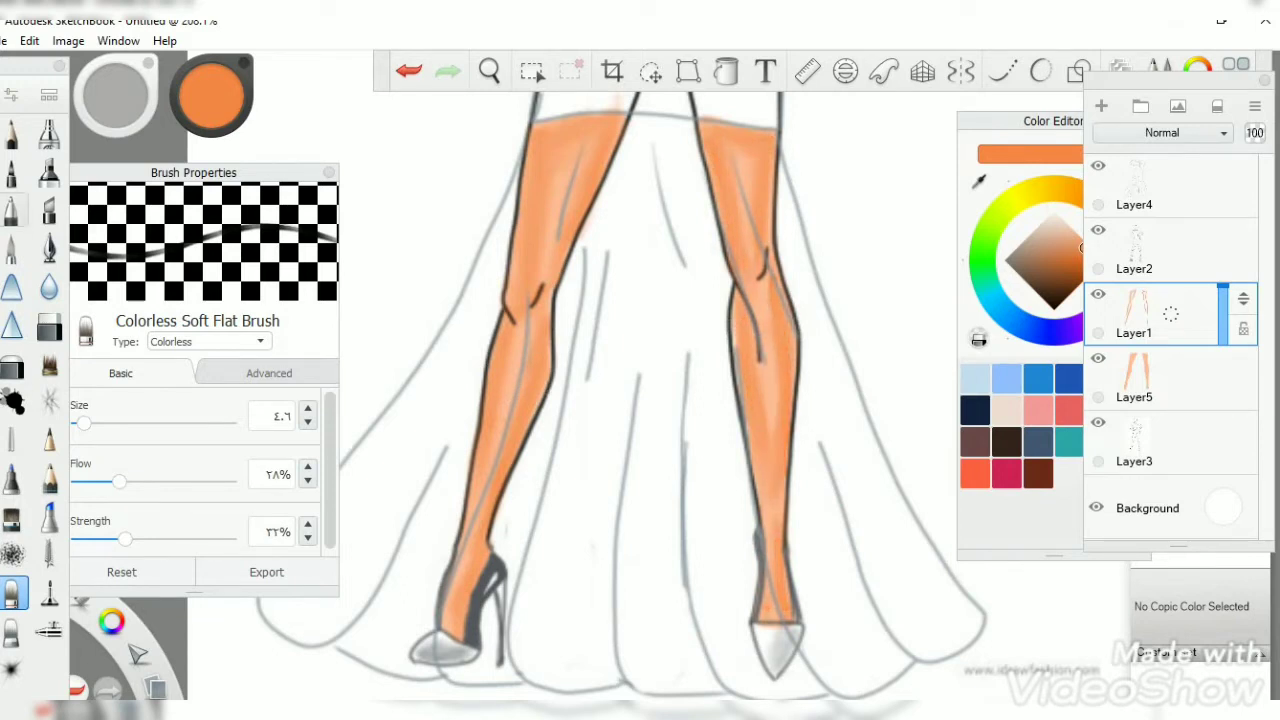
Step: Paint white highlight strokes down the thighs and shins of both legs with the Paintbrush at size 2.7
click(12, 248)
click(1054, 210)
drag(742, 162, 746, 246)
drag(556, 154, 546, 240)
drag(516, 338, 490, 456)
drag(762, 324, 778, 472)
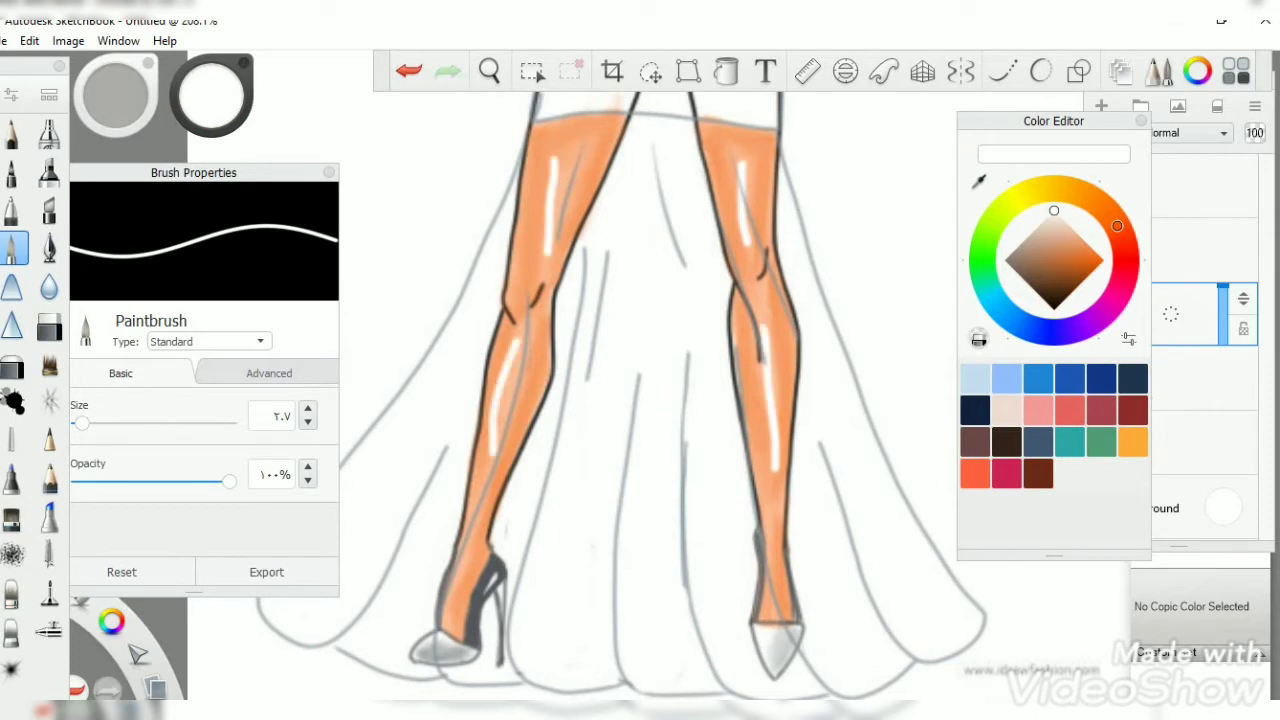
Step: Blend the white highlights into both legs and feet with the Colorless Soft Flat Brush
click(12, 592)
drag(486, 429, 512, 330)
drag(544, 145, 542, 262)
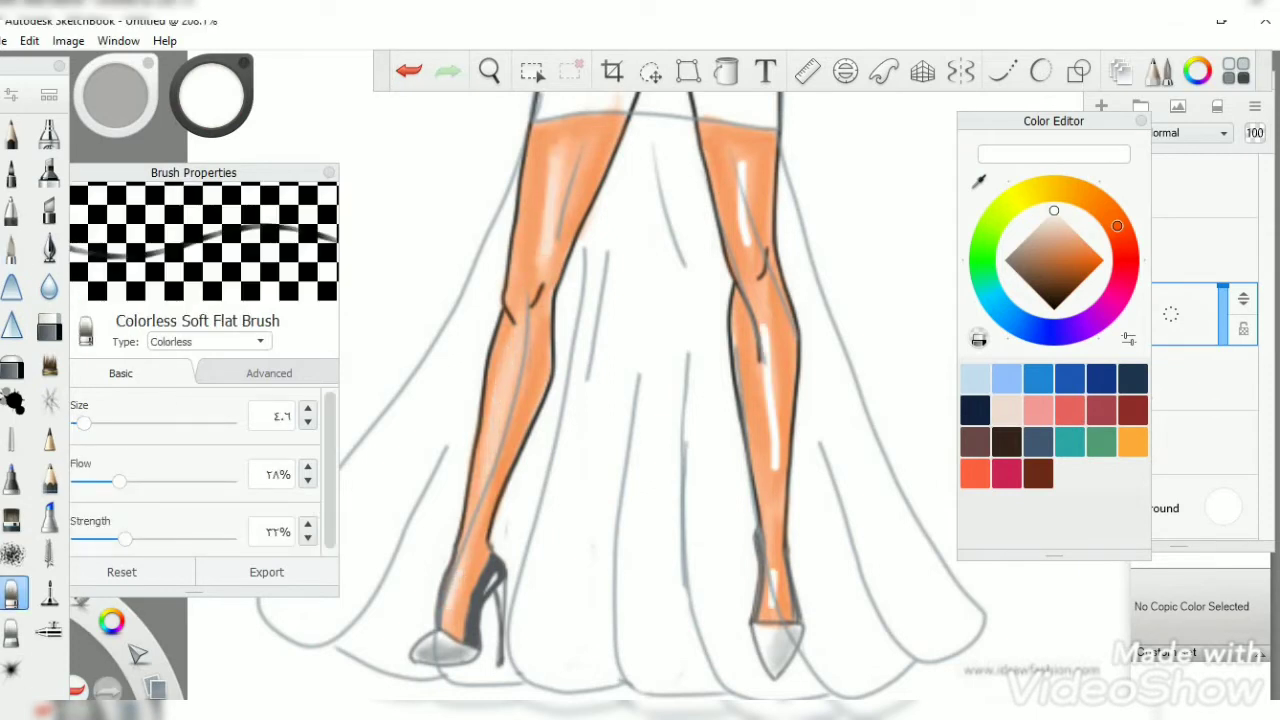
drag(765, 322, 778, 504)
mouse_move(741, 160)
mouse_down()
mouse_move(746, 244)
mouse_move(742, 140)
mouse_up()
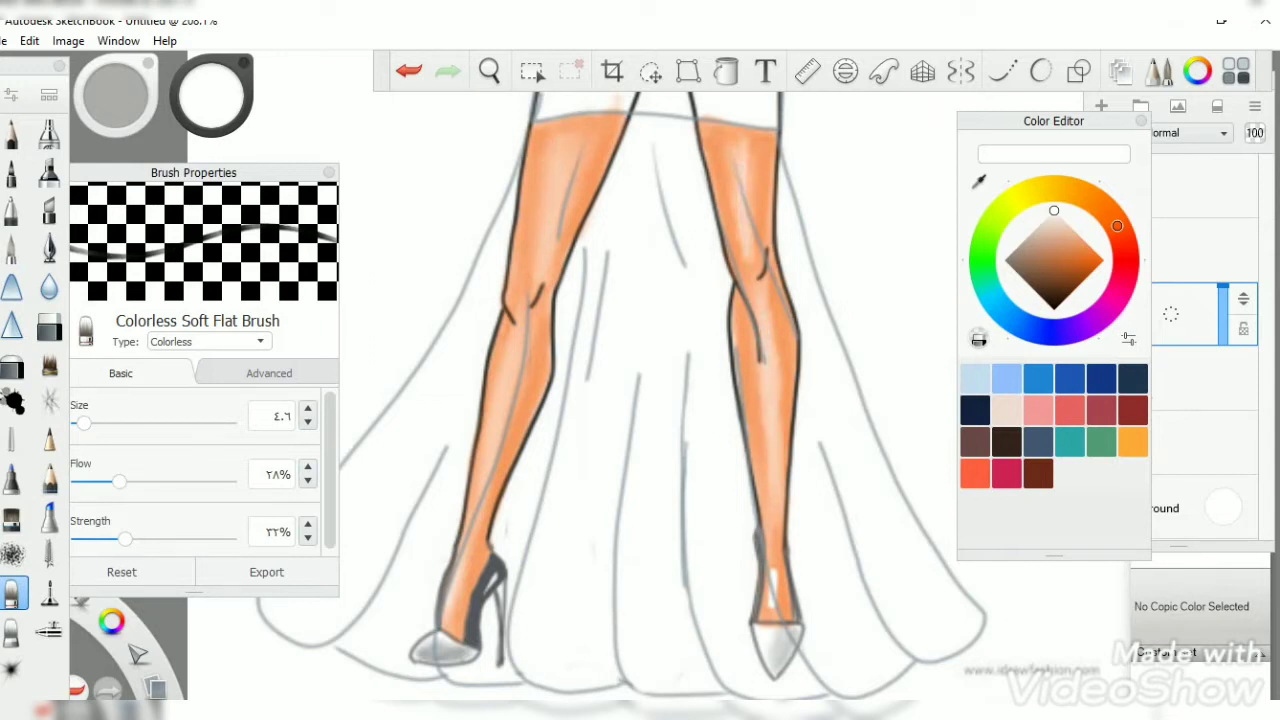
drag(773, 536, 771, 604)
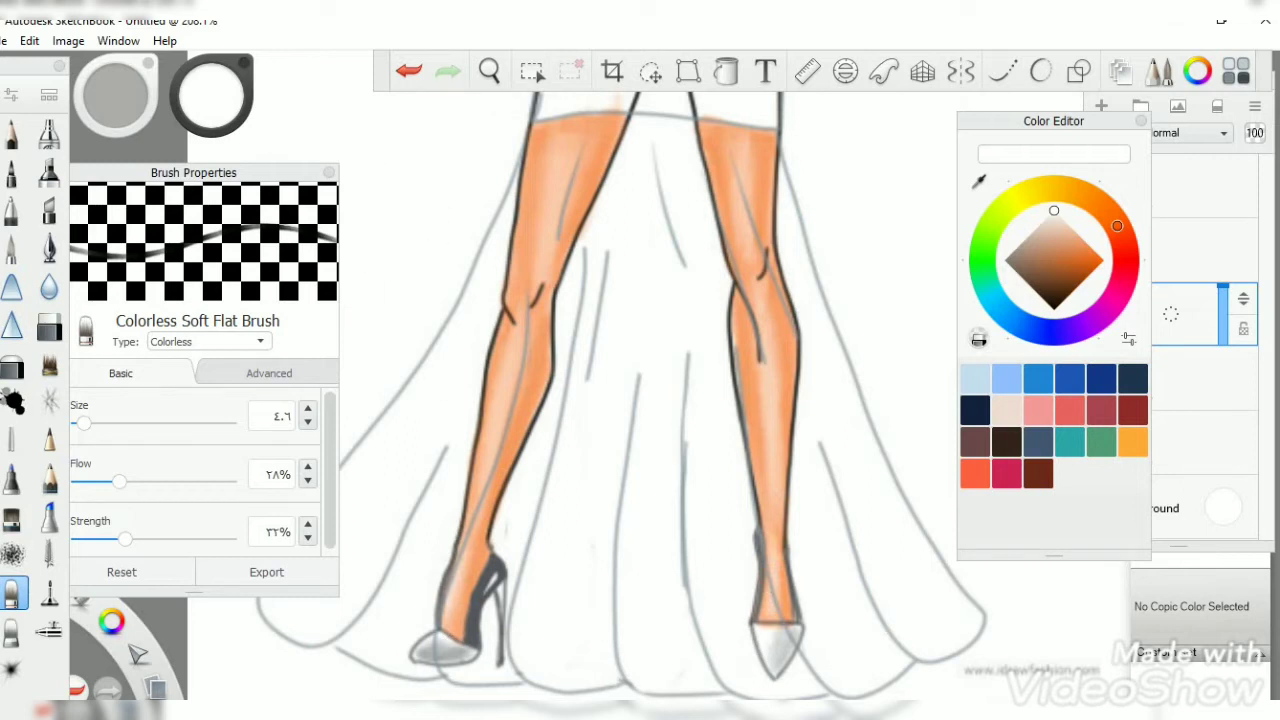
Step: Fill the neck and the neckline area of the chest with Copic YR01 Peach Puff using the Paintbrush
click(49, 326)
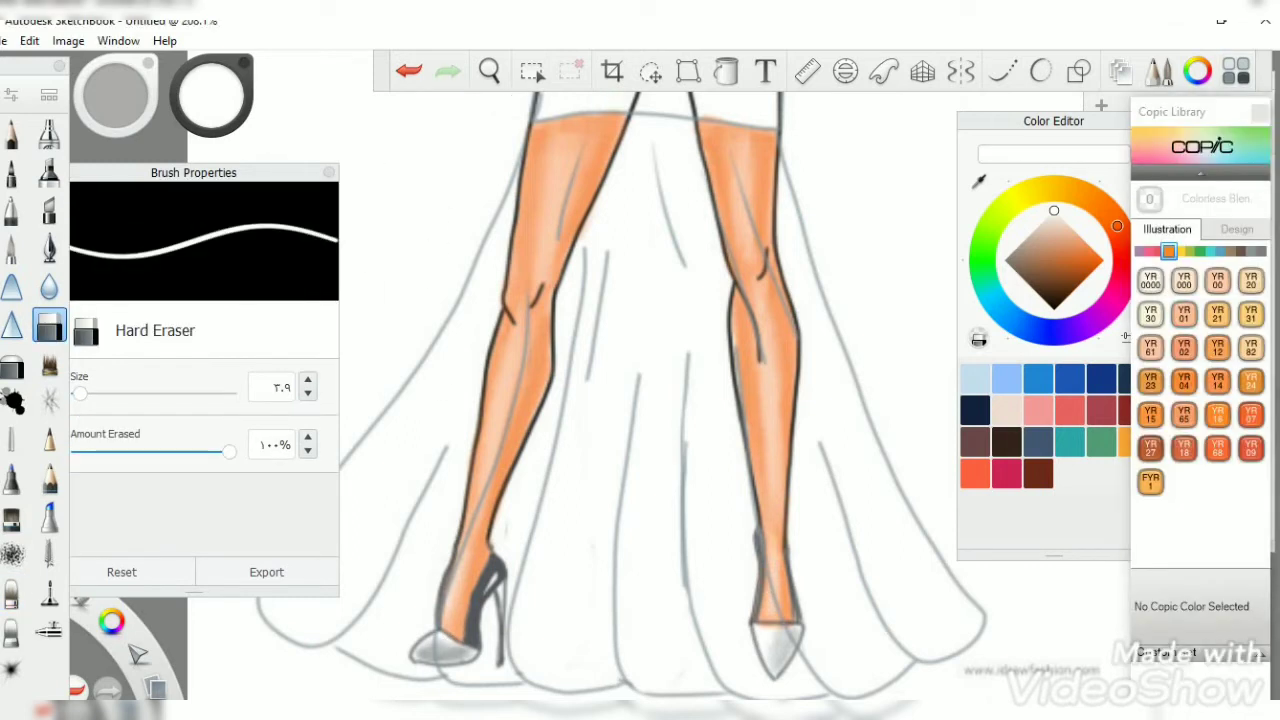
key(space)
drag(640, 381, 632, 595)
click(1184, 313)
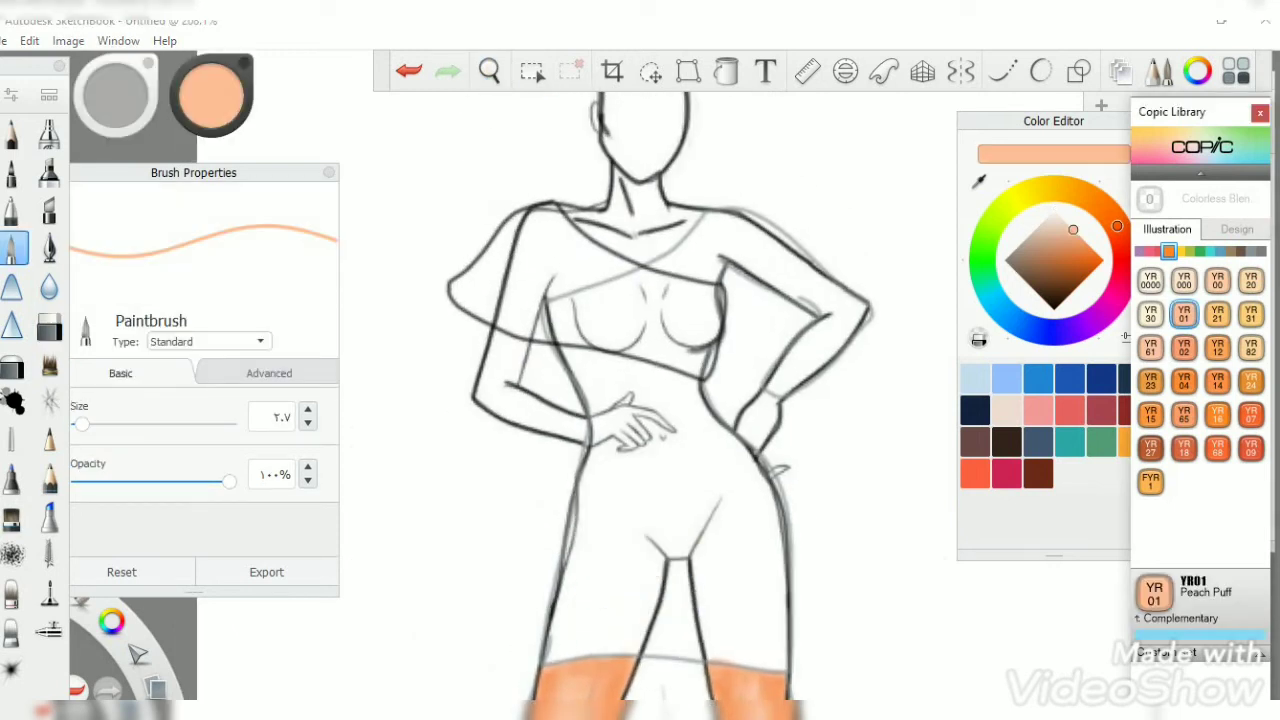
mouse_move(700, 212)
mouse_down()
mouse_move(645, 260)
mouse_move(565, 205)
mouse_up()
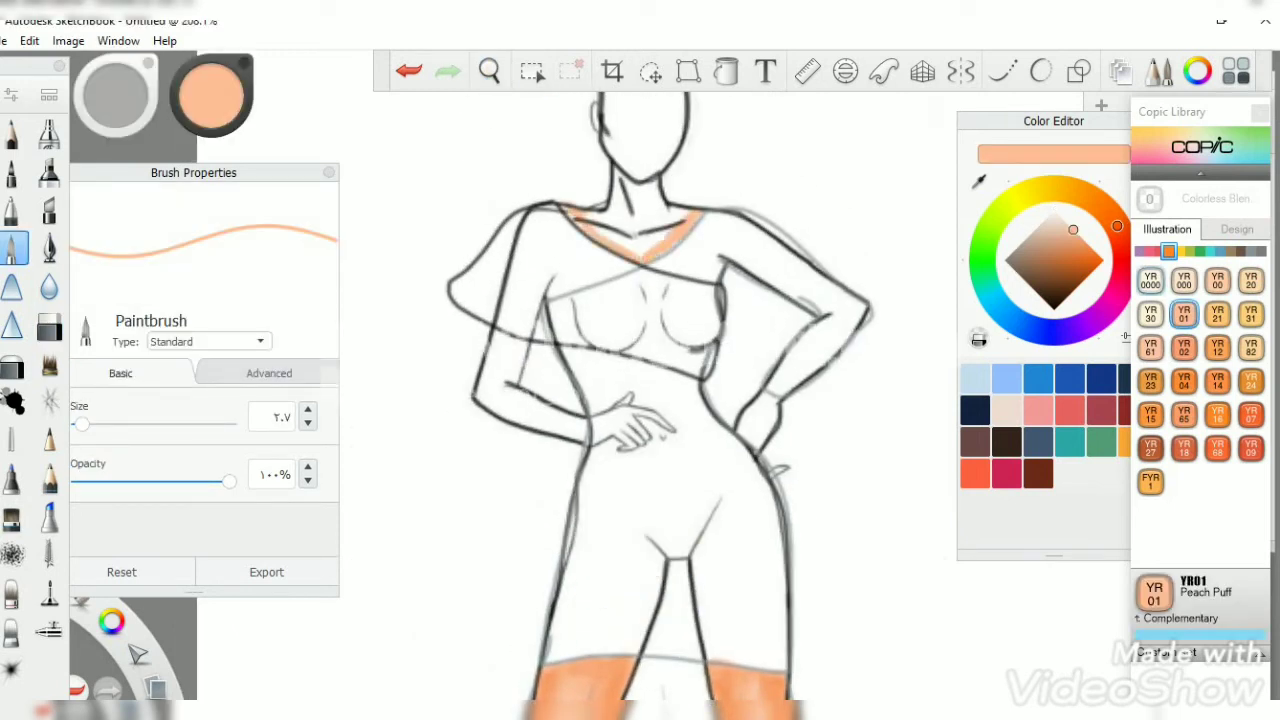
click(408, 70)
drag(701, 212, 646, 258)
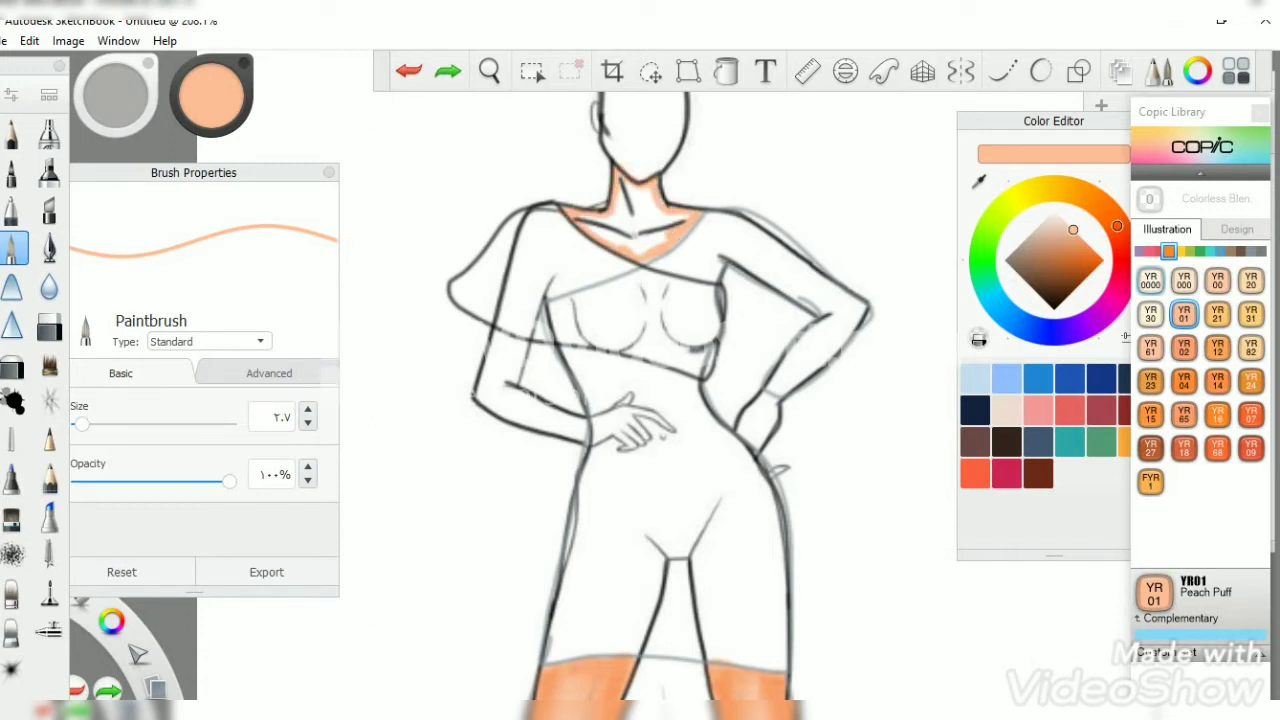
mouse_move(660, 222)
mouse_down()
mouse_move(626, 250)
mouse_move(638, 194)
mouse_up()
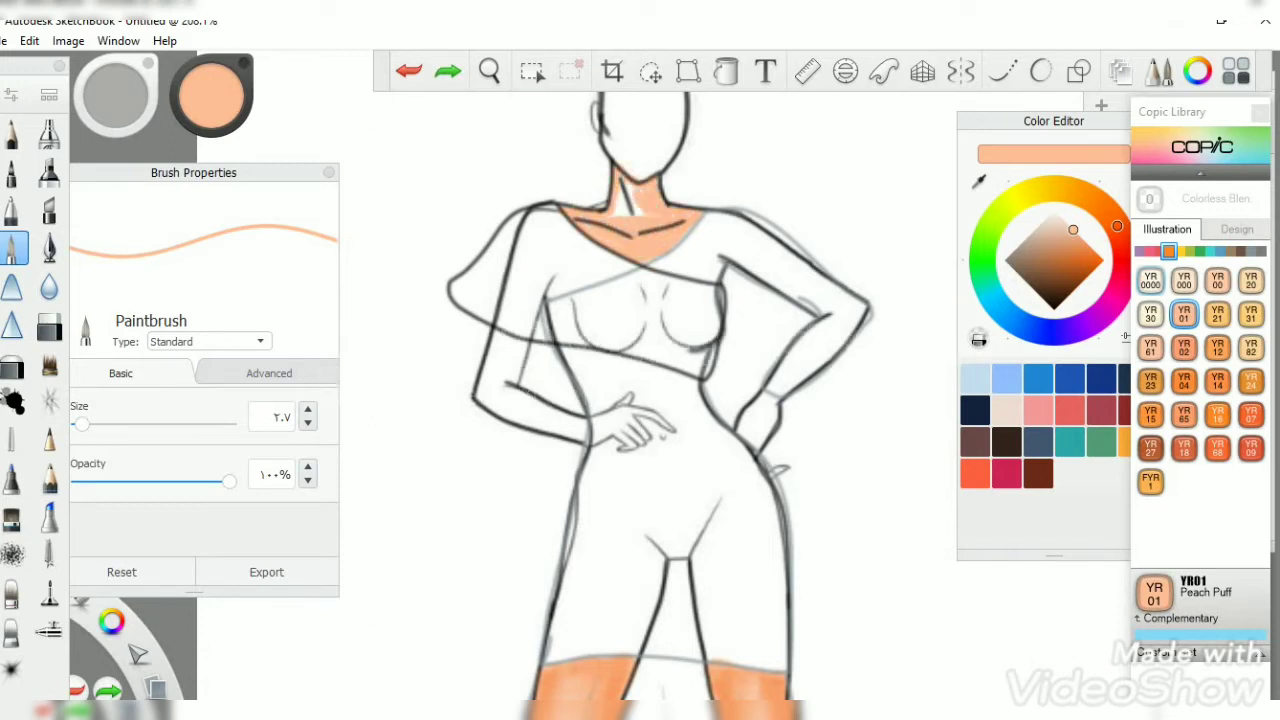
Step: Fill the bare forearm, the hand resting on the hip and the face with Peach Puff
click(604, 443)
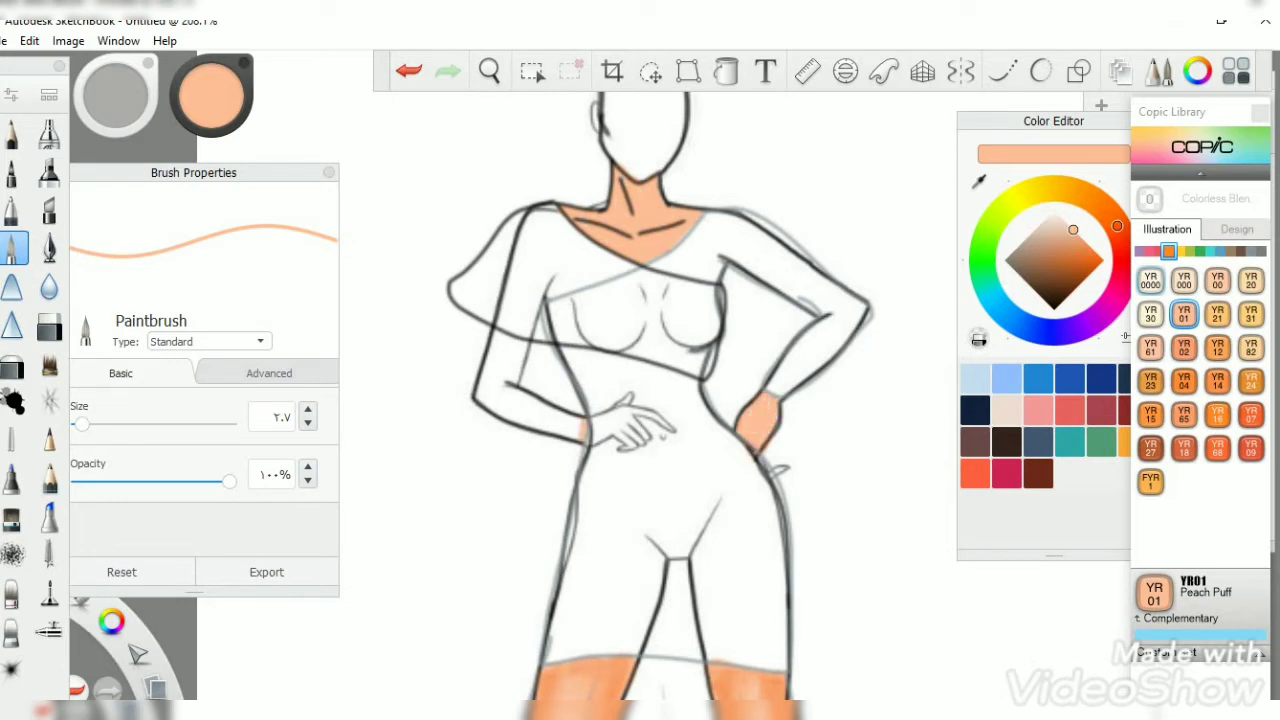
mouse_move(516, 419)
mouse_down()
mouse_move(580, 436)
mouse_move(500, 395)
mouse_move(490, 370)
mouse_move(510, 345)
mouse_up()
drag(605, 150, 615, 340)
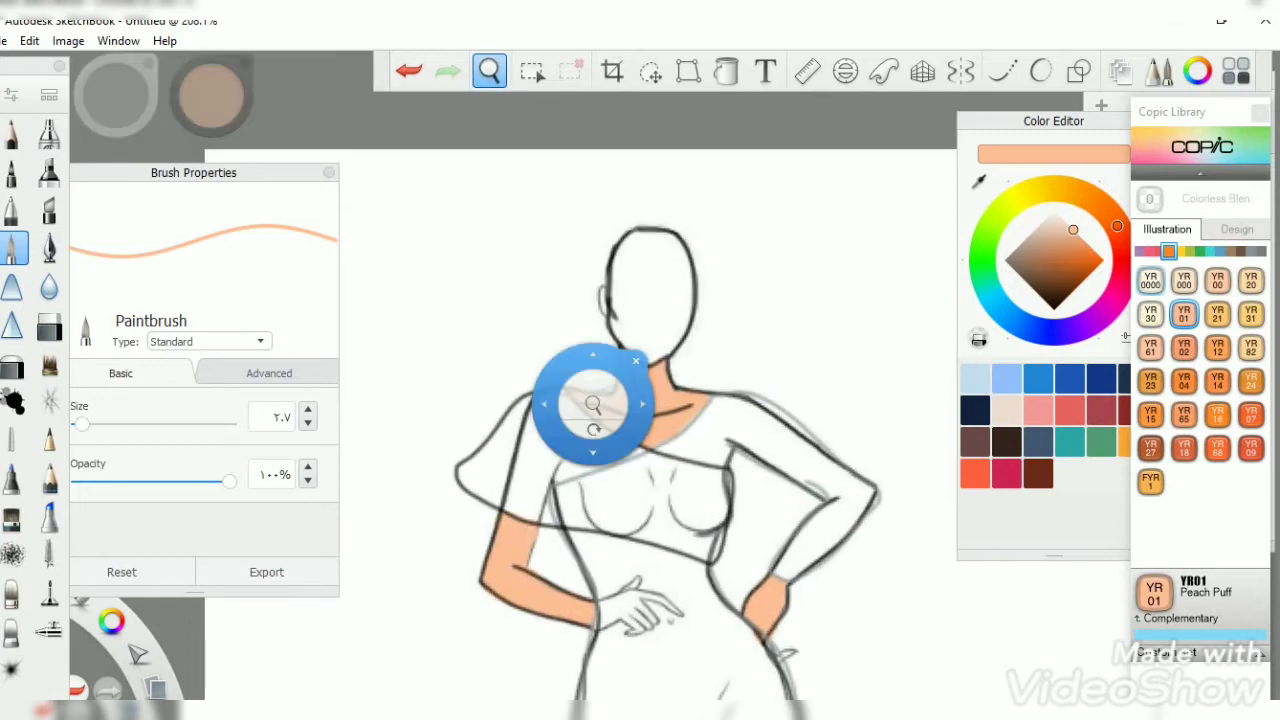
mouse_move(614, 272)
mouse_down()
mouse_move(668, 355)
mouse_move(688, 242)
mouse_move(616, 286)
mouse_move(626, 340)
mouse_move(678, 316)
mouse_move(684, 242)
mouse_move(640, 330)
mouse_move(660, 260)
mouse_move(634, 262)
mouse_up()
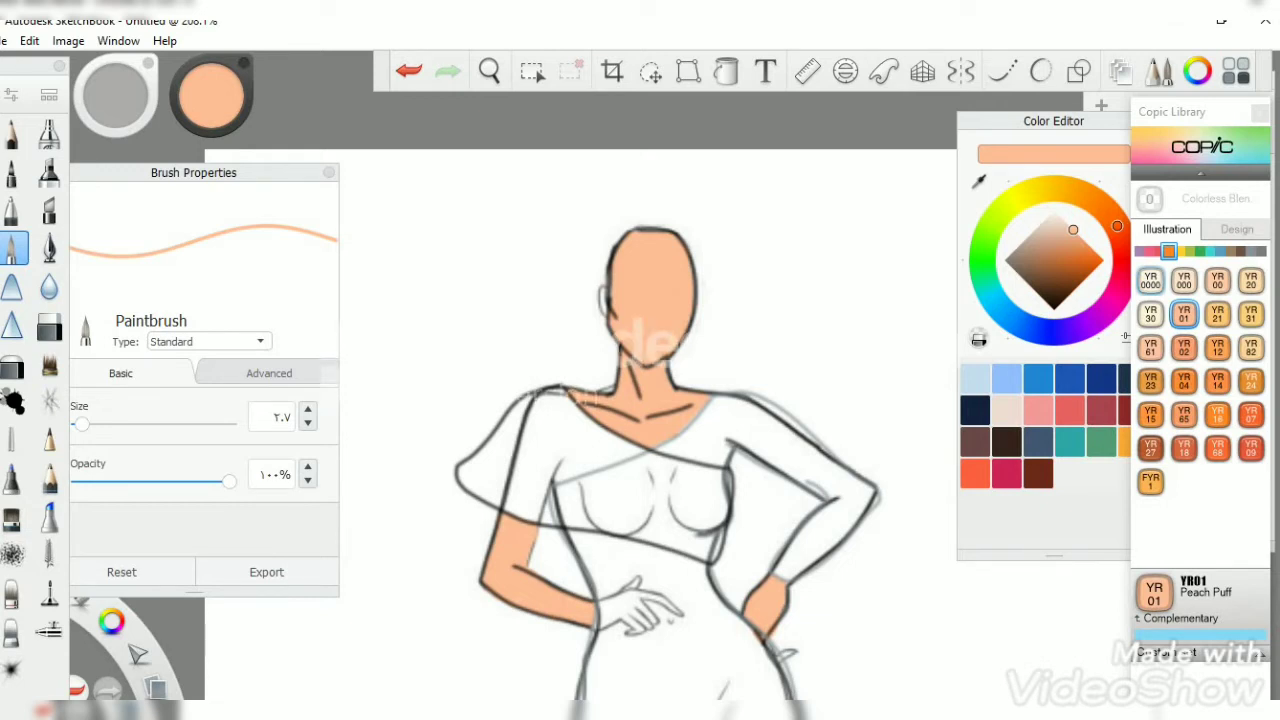
Step: Paint darker orange shading strokes on the face, neck, collarbones, forearm and hip-side hand
click(1081, 252)
drag(618, 320, 690, 330)
drag(640, 262, 684, 250)
drag(688, 404, 628, 416)
mouse_move(632, 368)
mouse_down()
mouse_move(642, 398)
mouse_move(668, 390)
mouse_up()
drag(522, 530, 530, 570)
mouse_move(515, 572)
mouse_down()
mouse_move(565, 600)
mouse_move(522, 598)
mouse_up()
mouse_move(512, 540)
mouse_down()
mouse_move(492, 598)
mouse_move(500, 544)
mouse_move(492, 566)
mouse_move(586, 622)
mouse_up()
click(107, 688)
drag(774, 590, 768, 628)
Step: Blend the orange shading on the forearm, hand, neck and face with the Colorless Soft Flat Brush
click(13, 592)
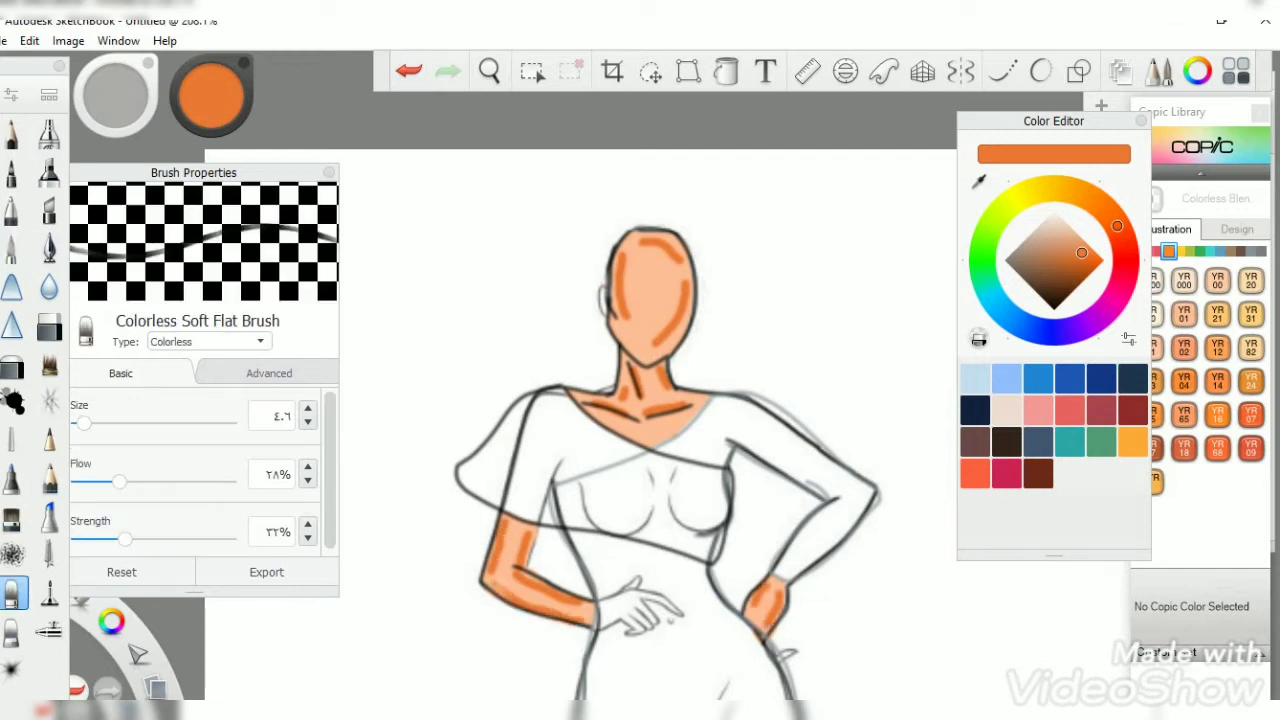
drag(496, 545, 472, 578)
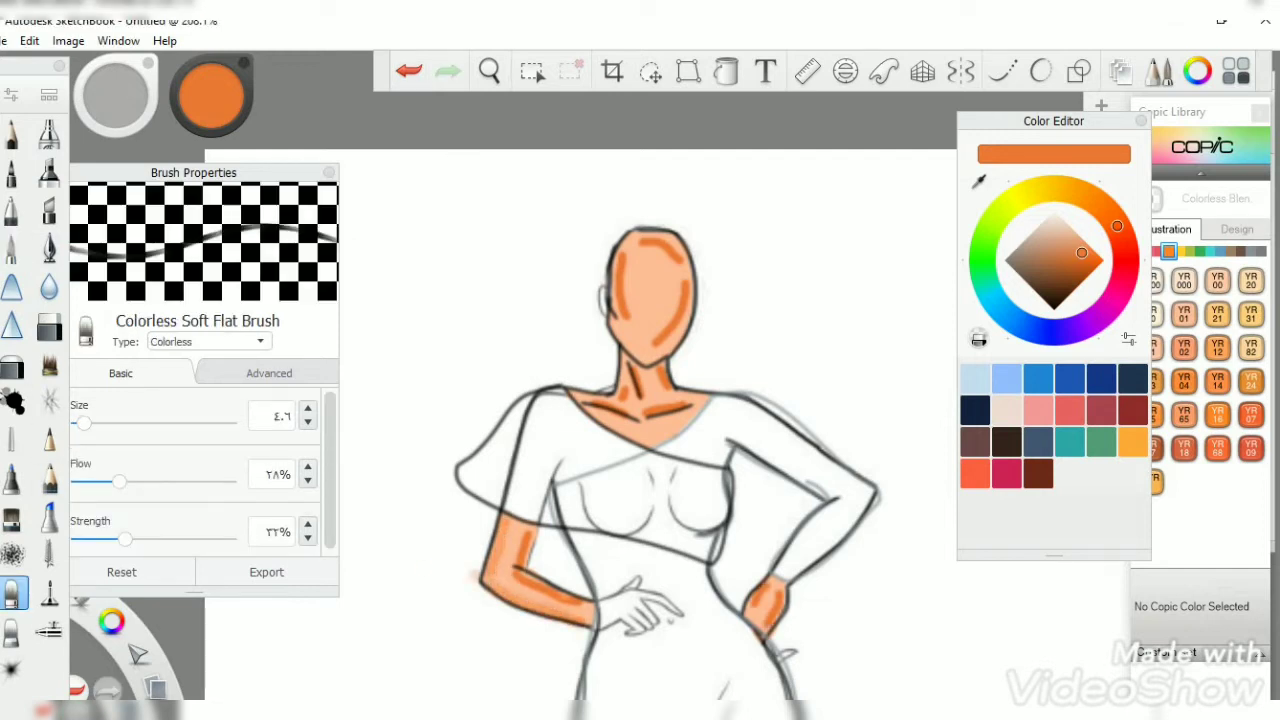
drag(524, 534, 522, 562)
drag(776, 575, 776, 615)
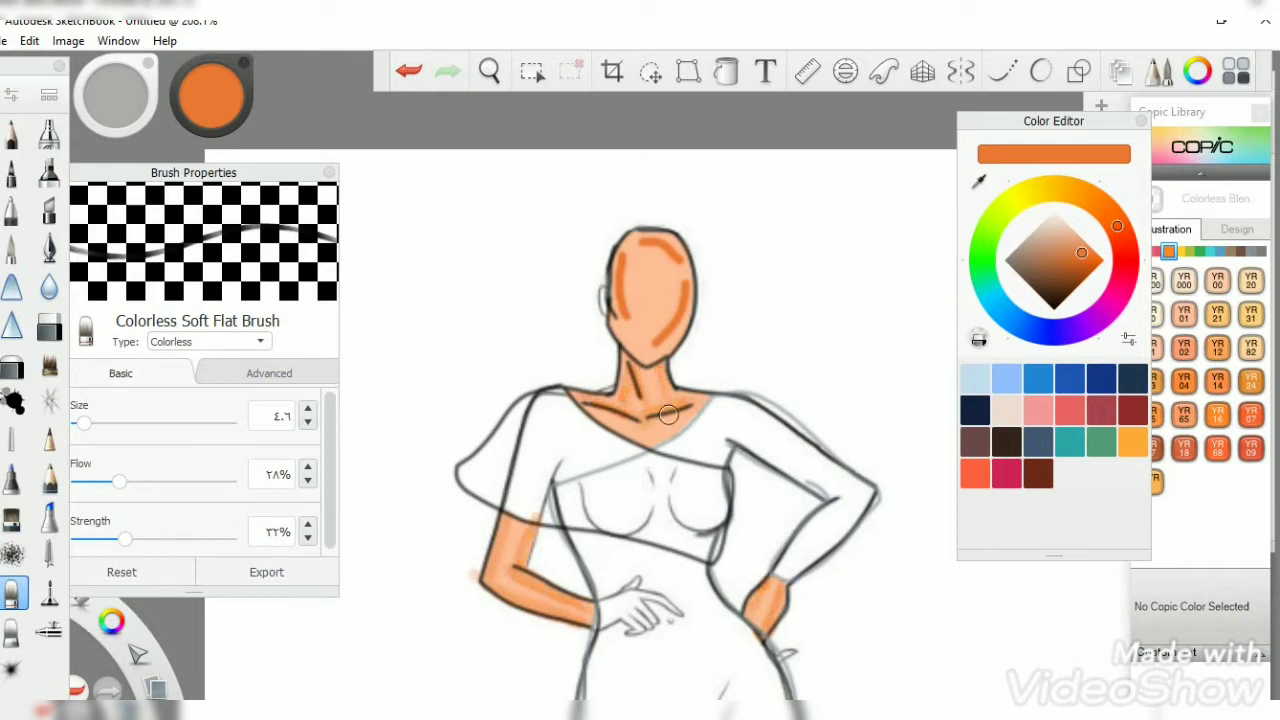
mouse_move(620, 262)
mouse_down()
mouse_move(624, 330)
mouse_move(685, 262)
mouse_up()
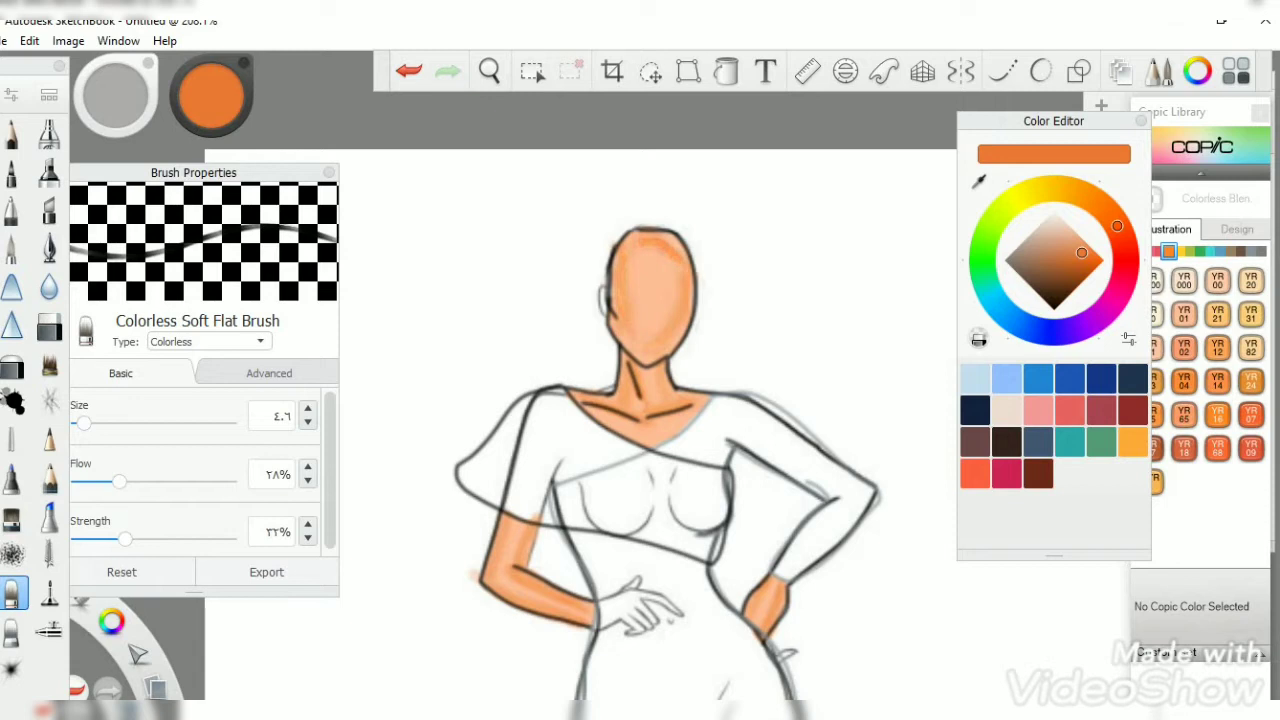
Step: Paint white highlights on the neck, chest, forearm and hip-side hand with the Paintbrush at size 1.4
click(12, 248)
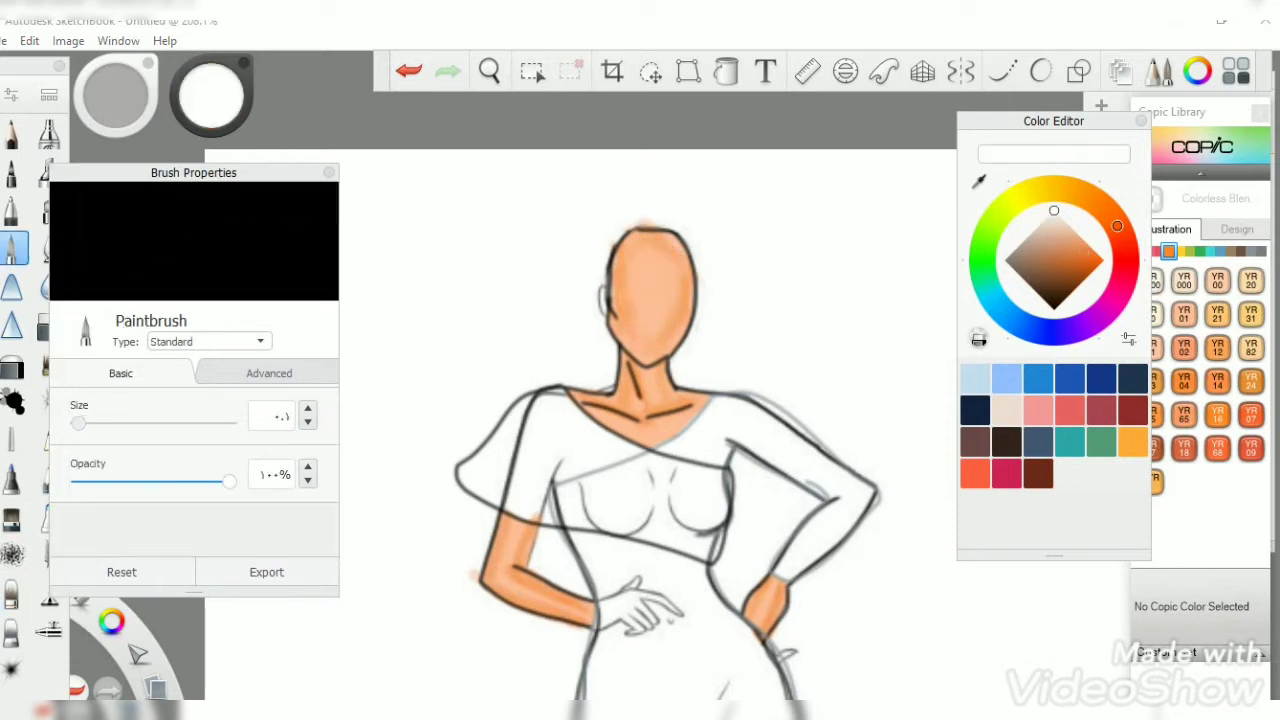
drag(518, 584, 574, 602)
drag(768, 592, 772, 608)
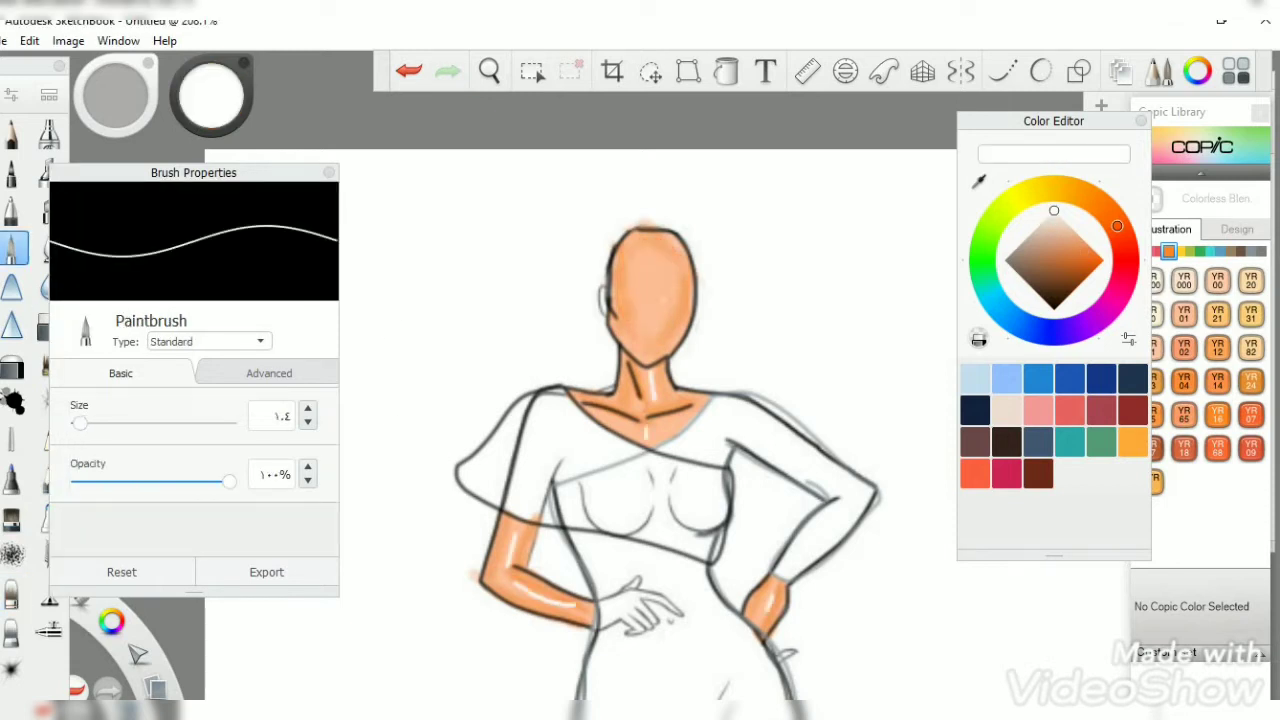
Step: Blend the white highlights on the neck, chest, forearm and hip-side hand with the Colorless Soft Flat Brush
click(12, 596)
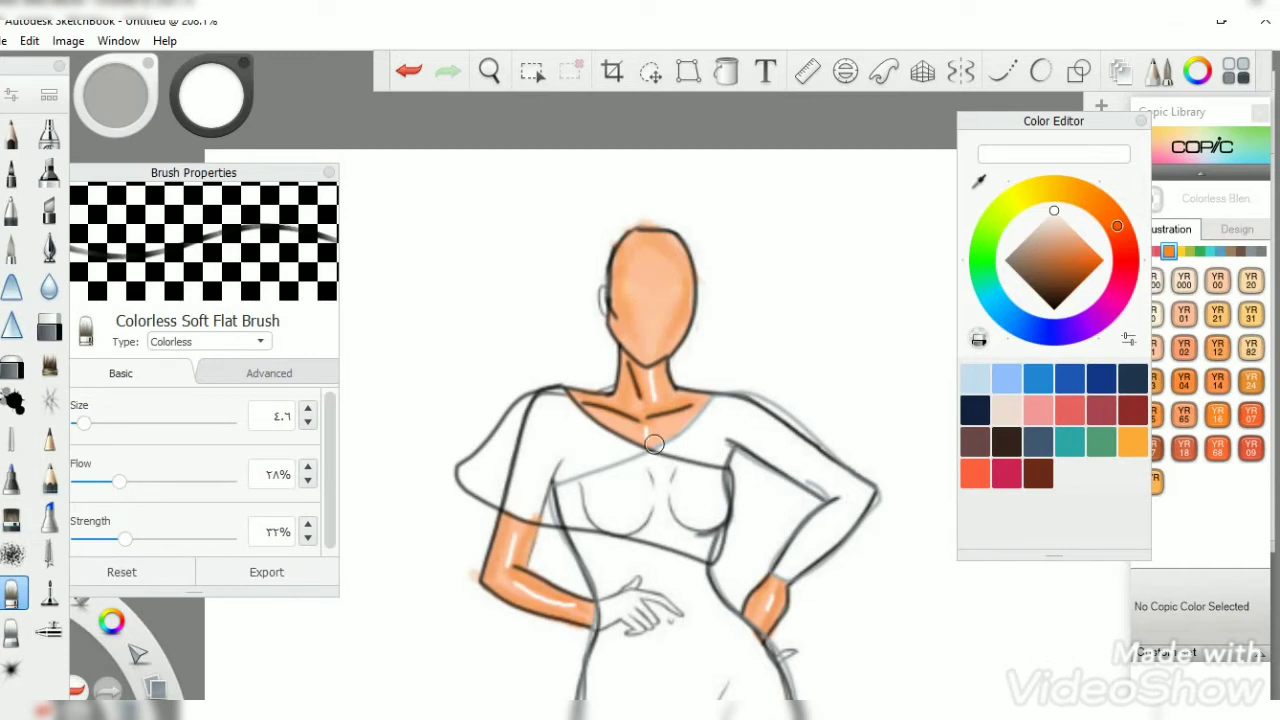
drag(508, 578, 570, 603)
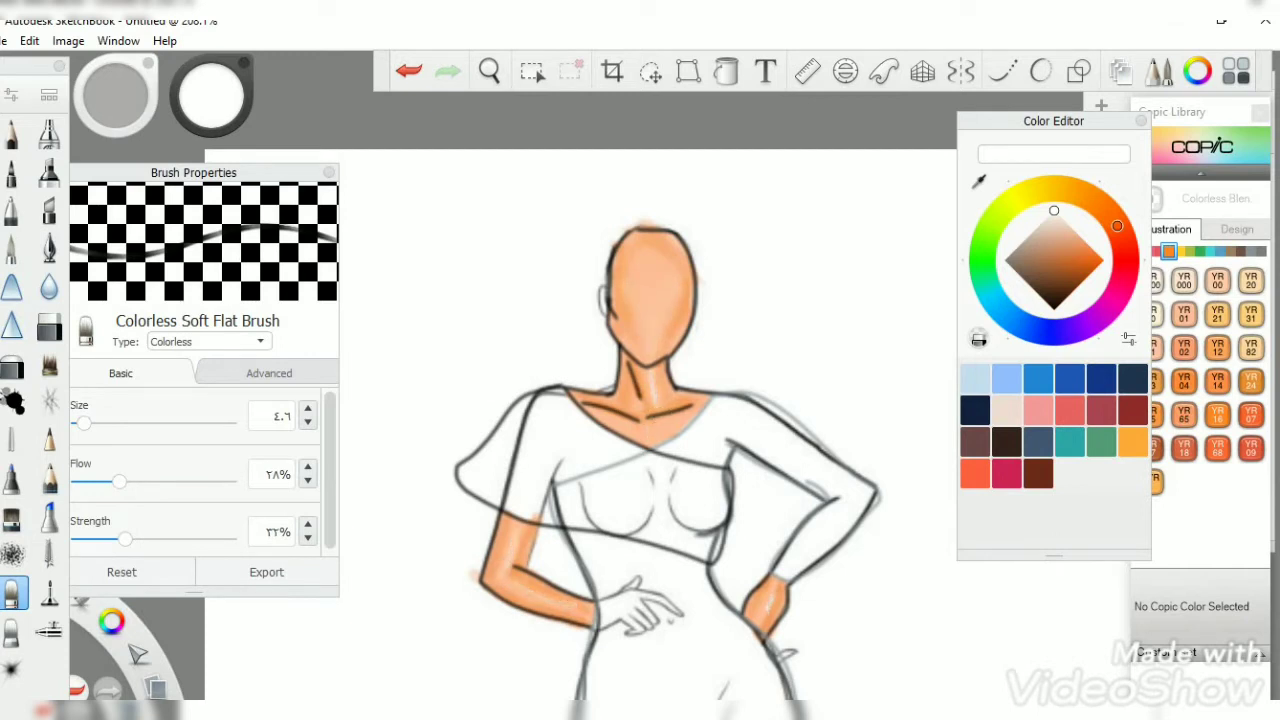
Step: Draw thin blue-gray fold lines from the waist down the skirt on Layer4 with the Pencil and Steady Stroke
key(ctrl+l)
click(1134, 190)
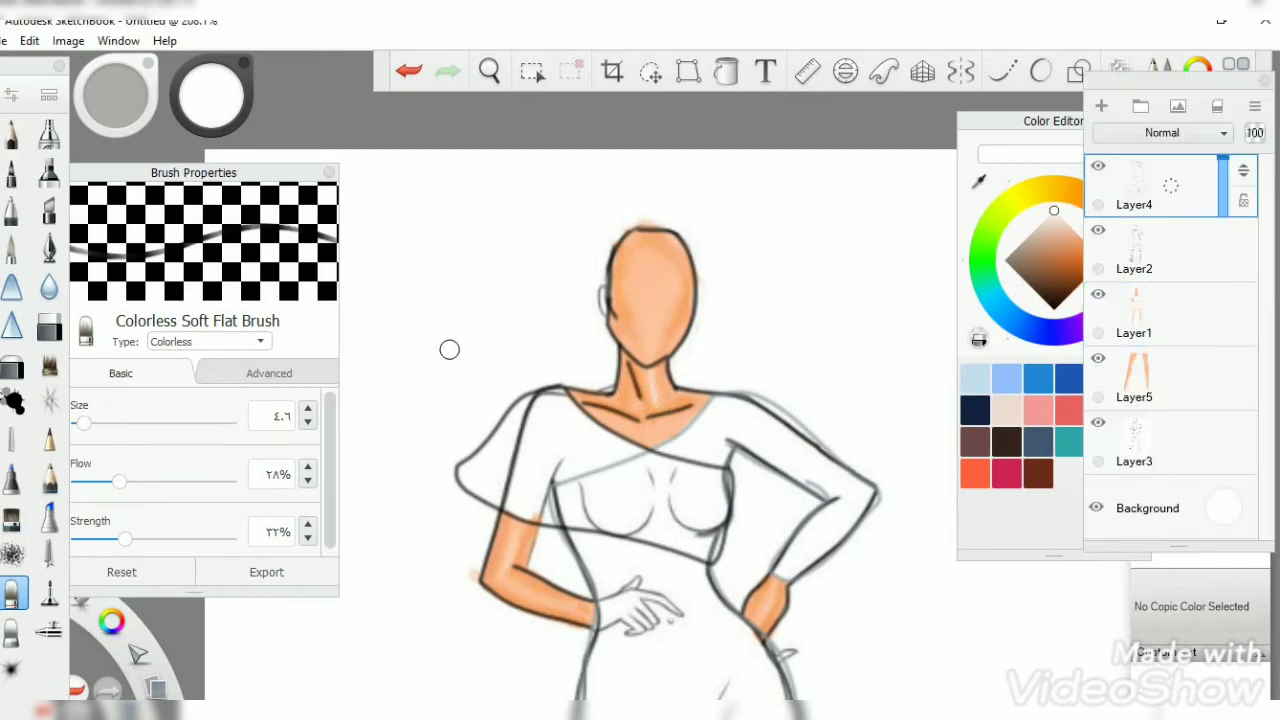
click(12, 133)
click(1037, 441)
click(1034, 233)
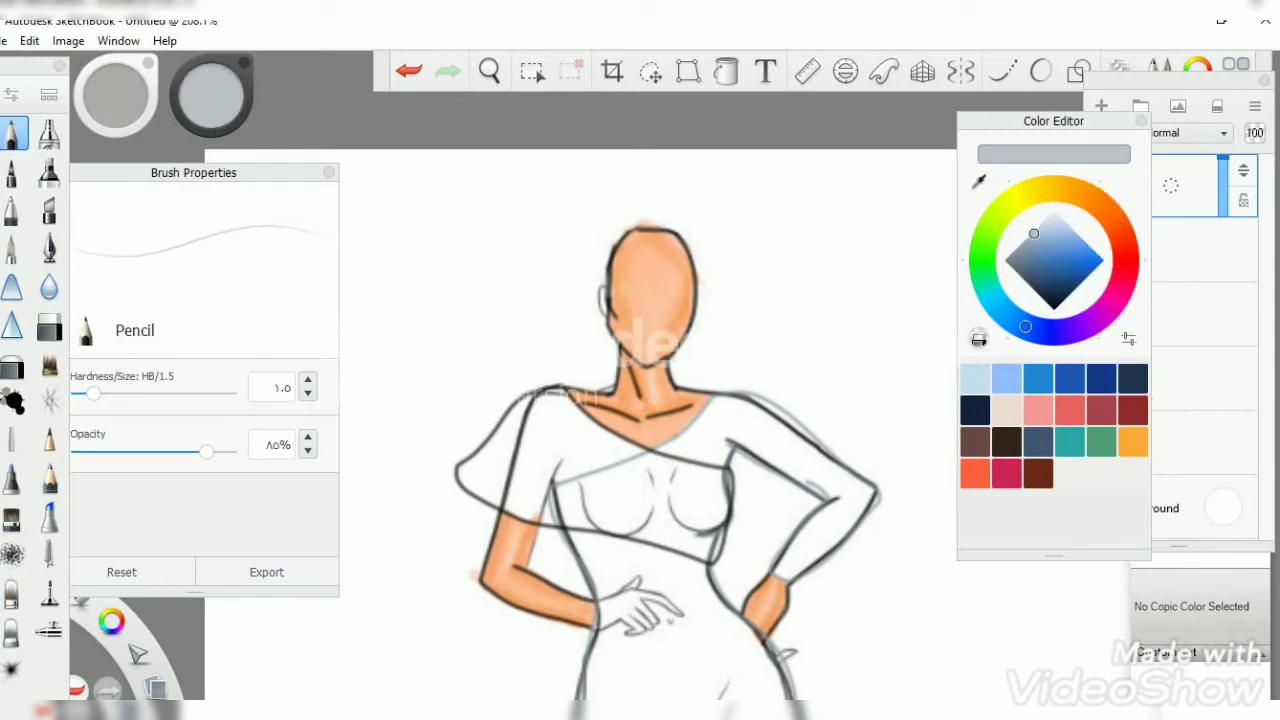
click(1002, 71)
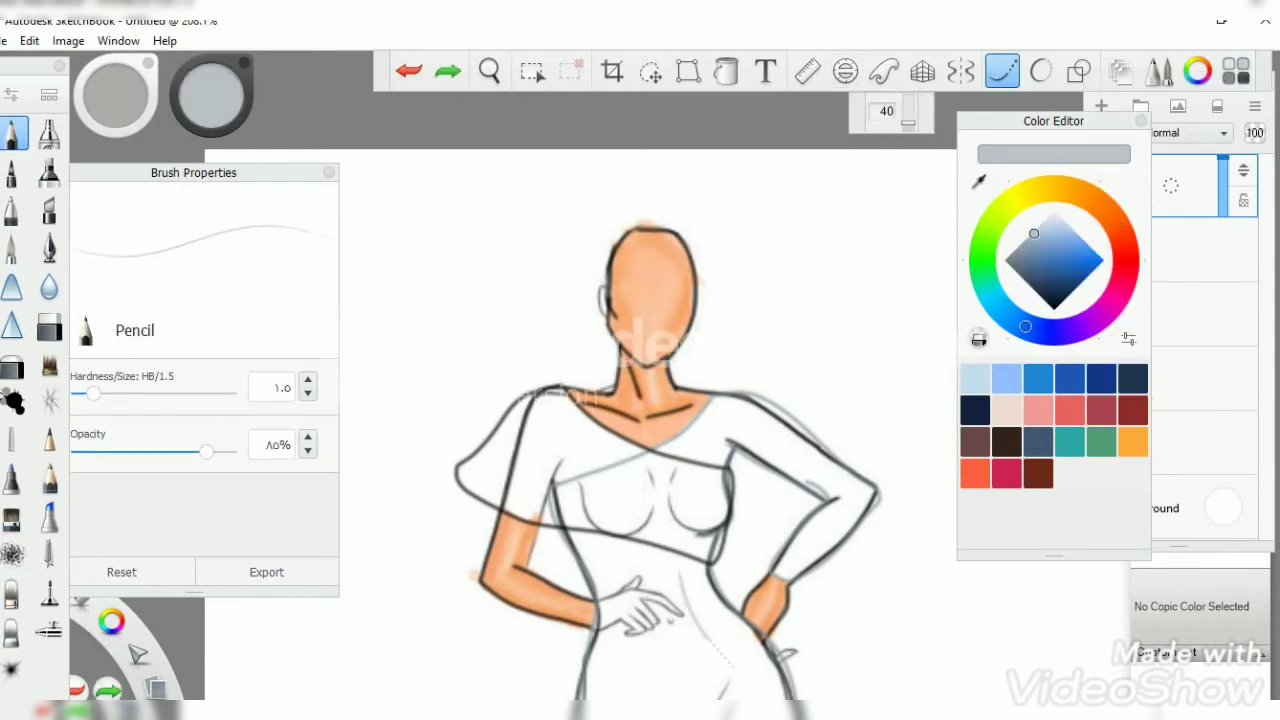
drag(645, 602, 660, 718)
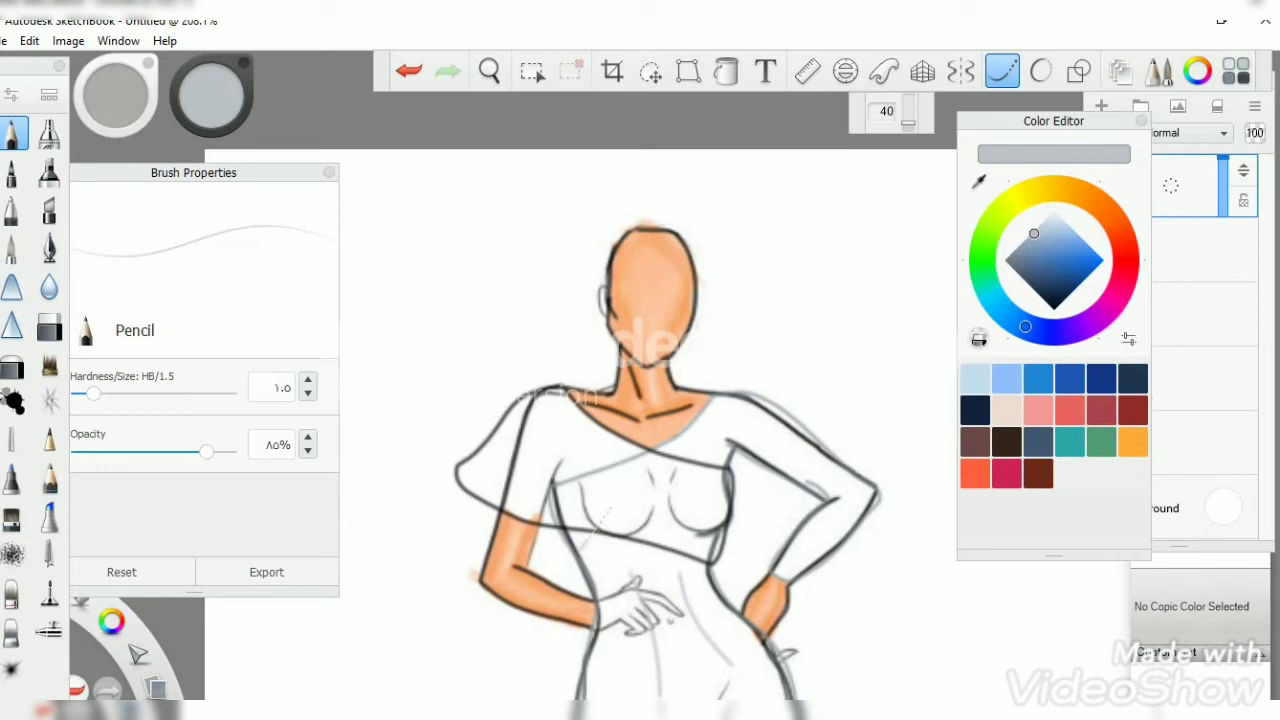
Step: Erase the croquis hand in front of the waist from Layer3 with the Hard Eraser
click(49, 326)
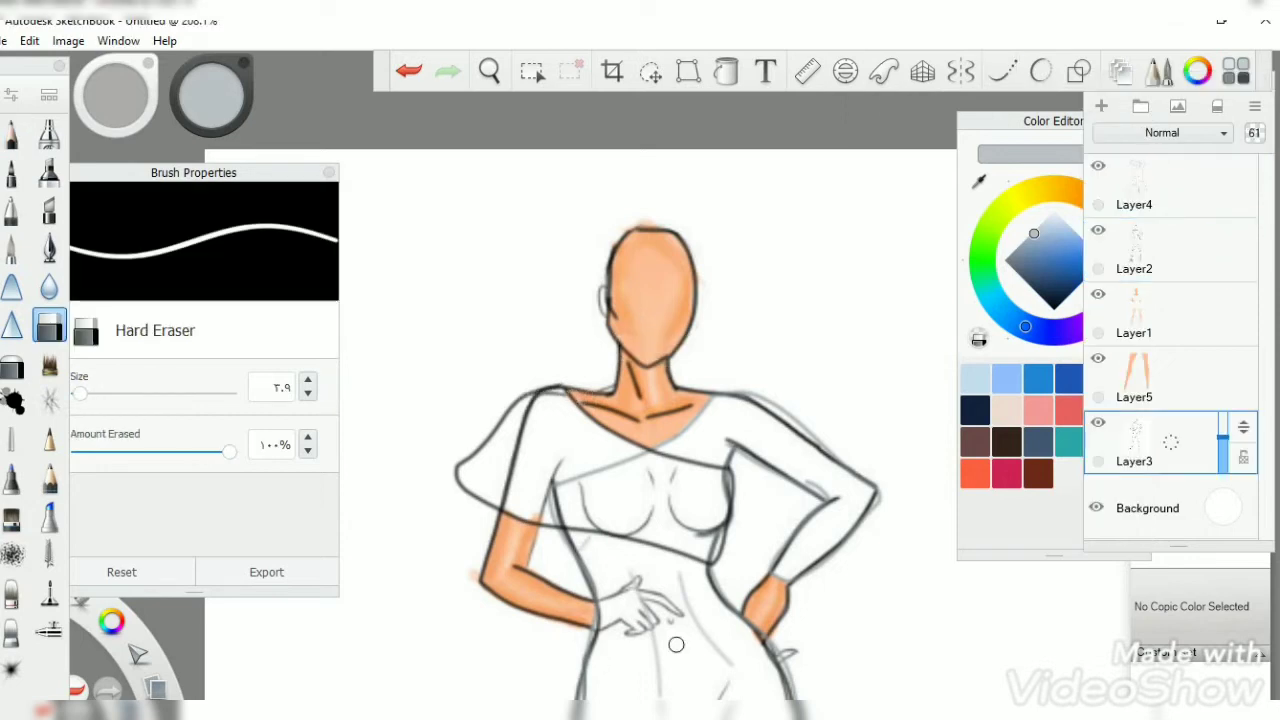
drag(665, 590, 645, 635)
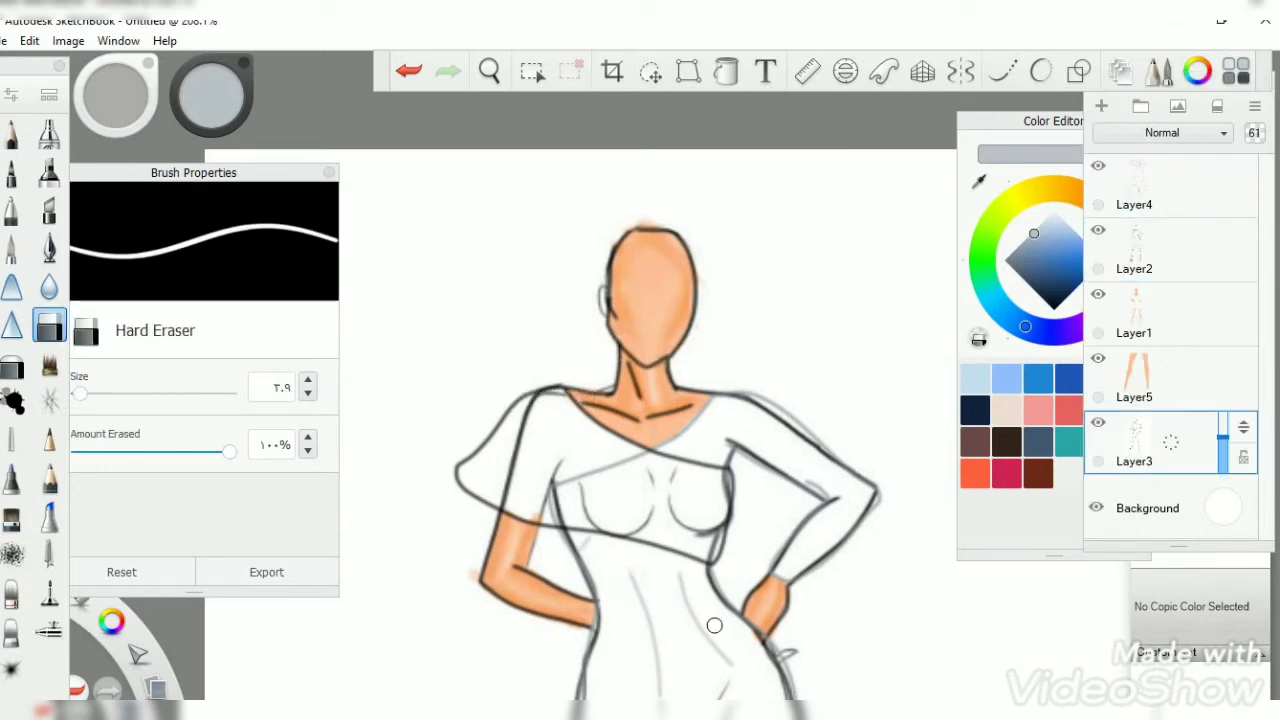
Step: Add a new layer above Layer2 and fill the long sleeve with very light gray using the Paintbrush at size 5.9
key(ctrl+shift+n)
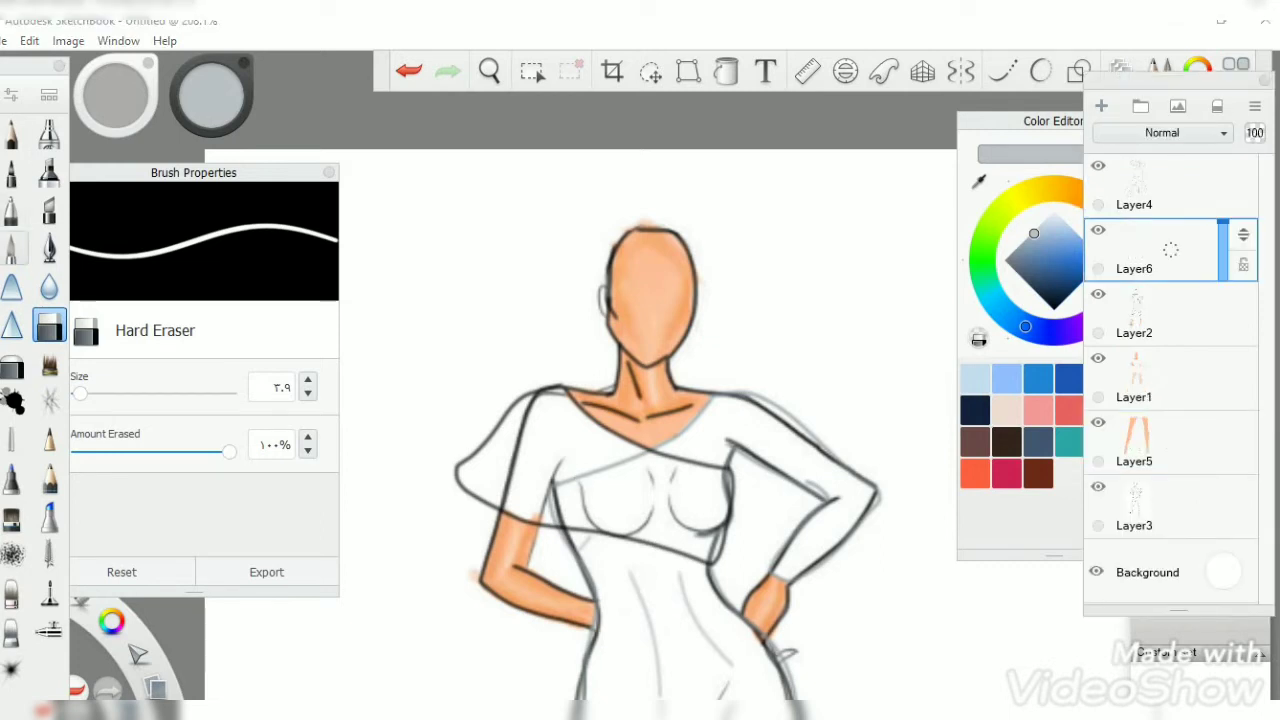
click(12, 248)
click(1053, 121)
click(1048, 215)
drag(79, 423, 87, 423)
mouse_move(735, 440)
mouse_down()
mouse_move(690, 455)
mouse_move(690, 435)
mouse_move(720, 420)
mouse_move(850, 468)
mouse_move(855, 540)
mouse_up()
mouse_move(783, 575)
mouse_down()
mouse_move(815, 525)
mouse_move(812, 475)
mouse_move(745, 425)
mouse_up()
Step: Fill the dress body from the waist down to the skirt hem with the same very light gray
drag(570, 537, 695, 565)
mouse_move(585, 560)
mouse_down()
mouse_move(610, 650)
mouse_move(680, 590)
mouse_move(740, 610)
mouse_move(775, 670)
mouse_up()
mouse_move(750, 625)
mouse_down()
mouse_move(790, 695)
mouse_move(610, 700)
mouse_up()
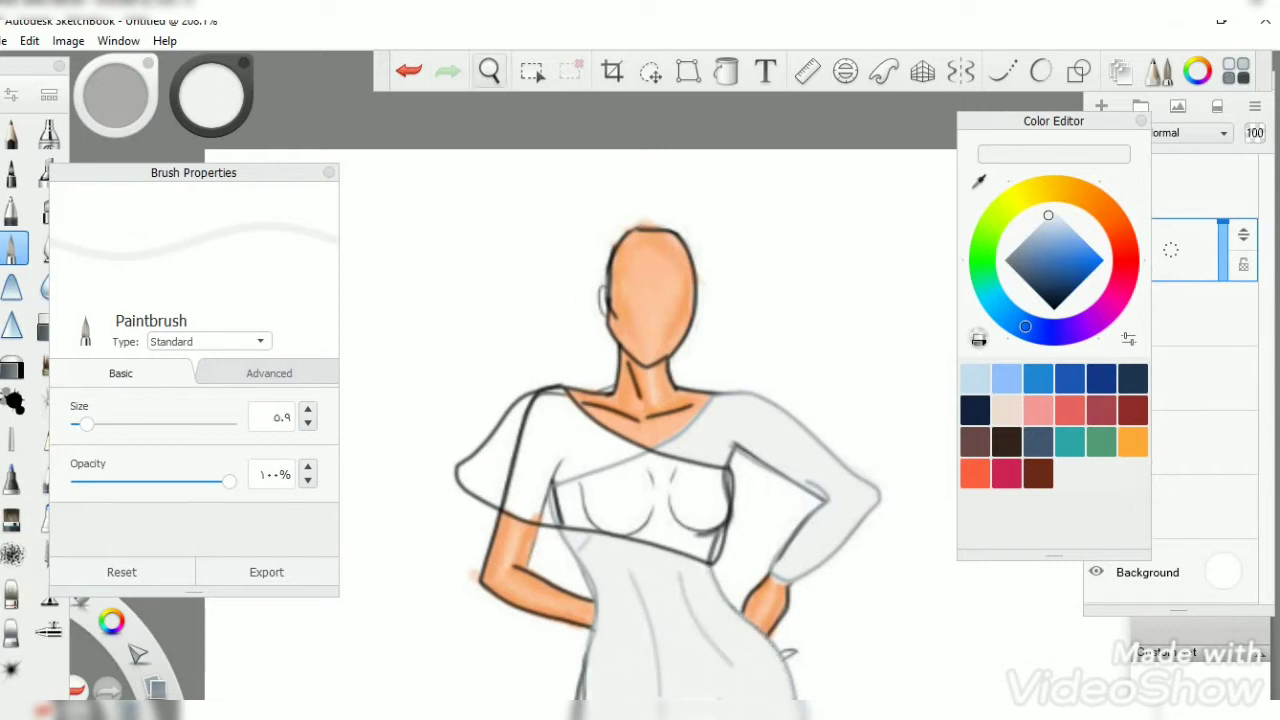
drag(571, 503, 571, 243)
mouse_move(796, 495)
mouse_down()
mouse_move(790, 585)
mouse_move(555, 565)
mouse_move(588, 385)
mouse_up()
mouse_move(600, 545)
mouse_down()
mouse_move(755, 545)
mouse_move(765, 450)
mouse_move(725, 550)
mouse_move(680, 450)
mouse_move(650, 540)
mouse_move(640, 450)
mouse_up()
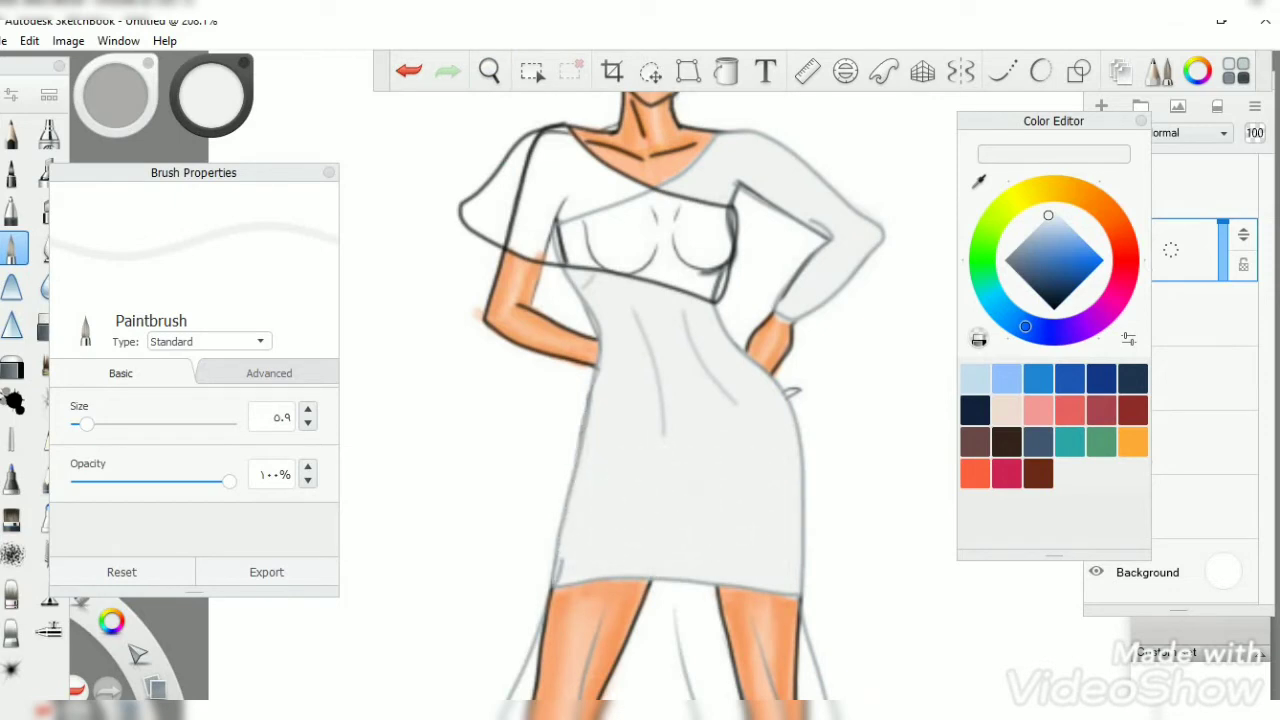
Step: Paint the off-shoulder ruffle across the chest solid black with the Paintbrush at size 5.9
click(1054, 310)
mouse_move(730, 228)
mouse_down()
mouse_move(615, 182)
mouse_move(530, 238)
mouse_move(700, 245)
mouse_move(722, 285)
mouse_move(655, 285)
mouse_move(525, 255)
mouse_move(470, 225)
mouse_move(465, 195)
mouse_move(570, 138)
mouse_move(530, 200)
mouse_move(640, 260)
mouse_move(700, 270)
mouse_up()
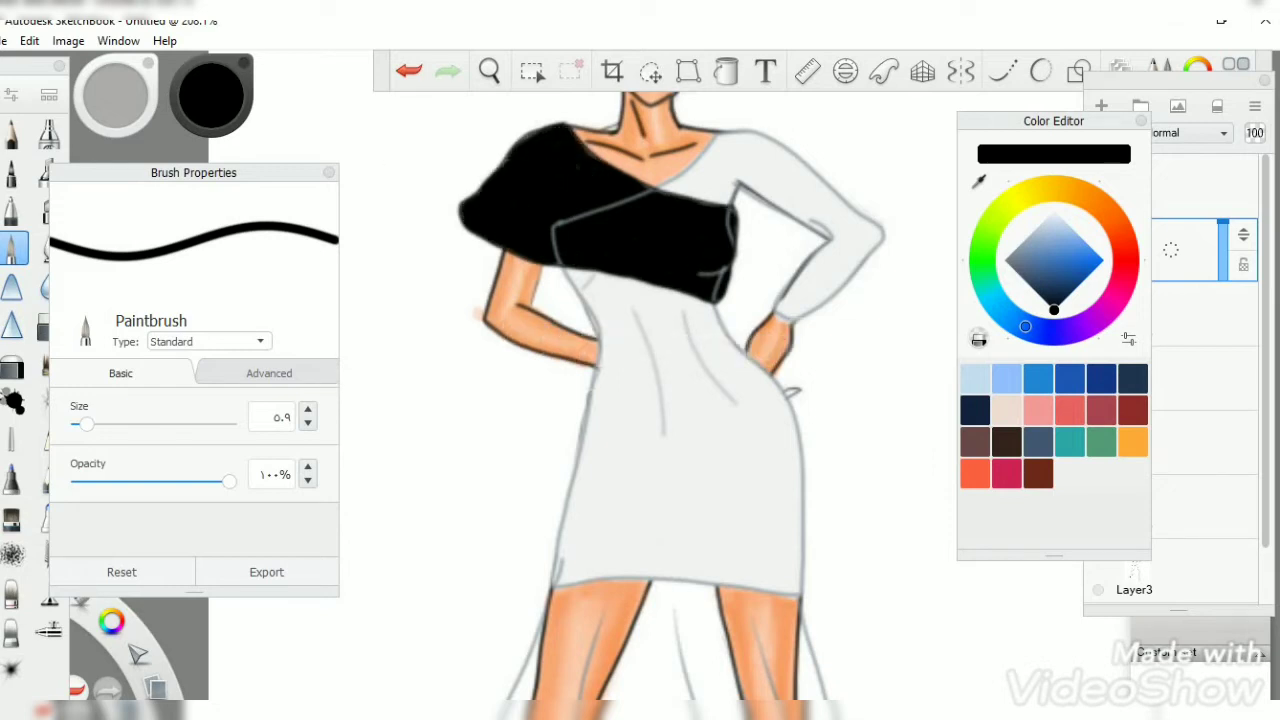
click(608, 330)
Step: Erase the outlines crossing the black ruffle on Layer4 with the Hard Eraser
click(49, 326)
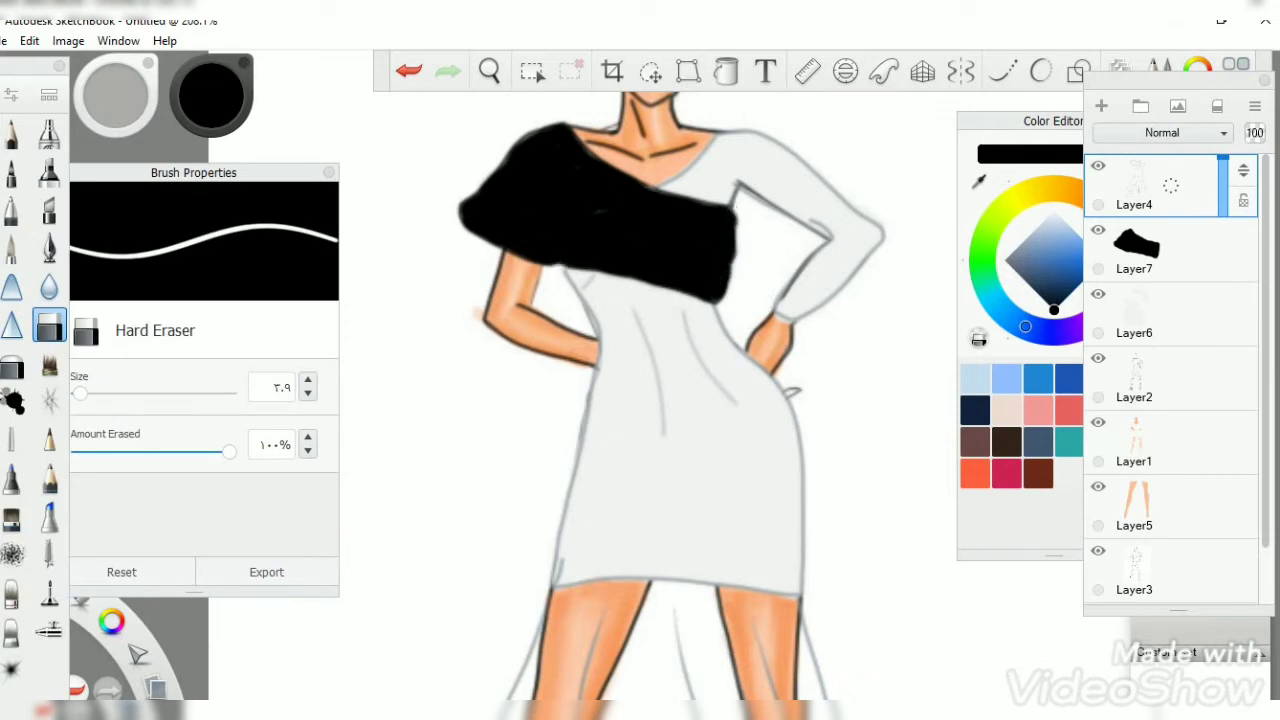
key(ctrl+z)
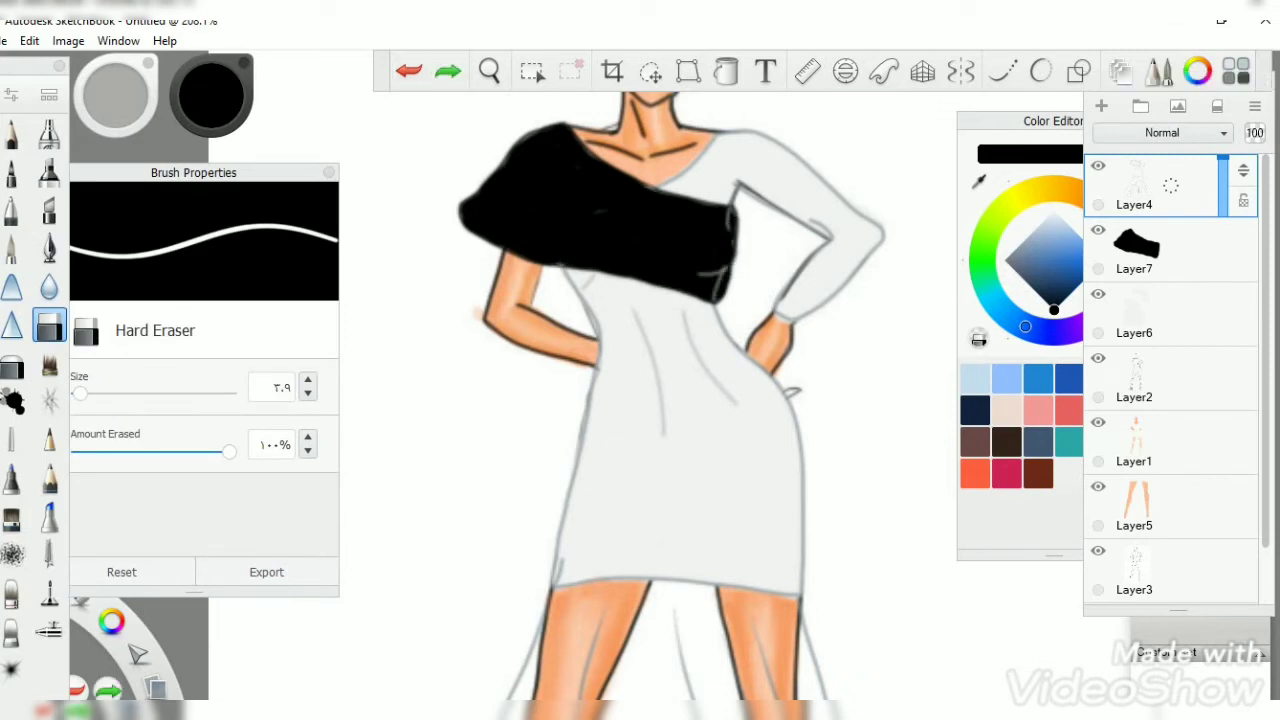
key(ctrl+y)
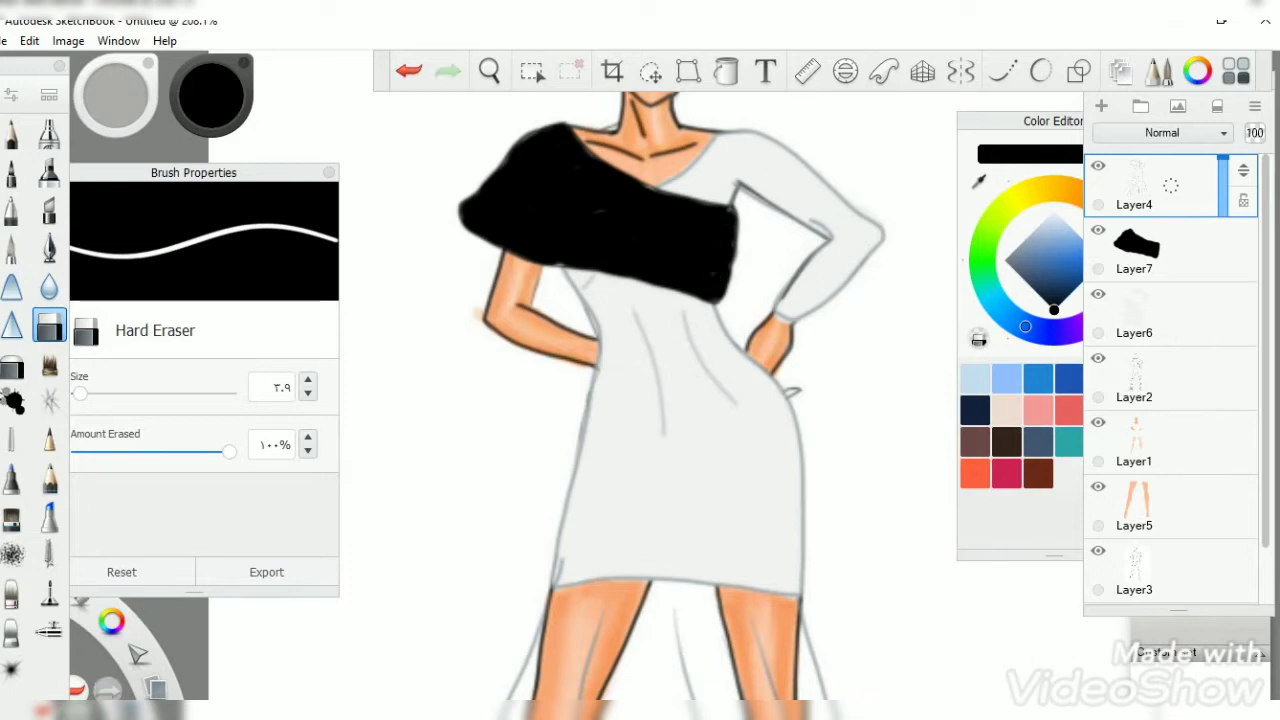
Step: Erase the stray skin color outside the bent elbow on Layer1 with the Hard Eraser
click(13, 133)
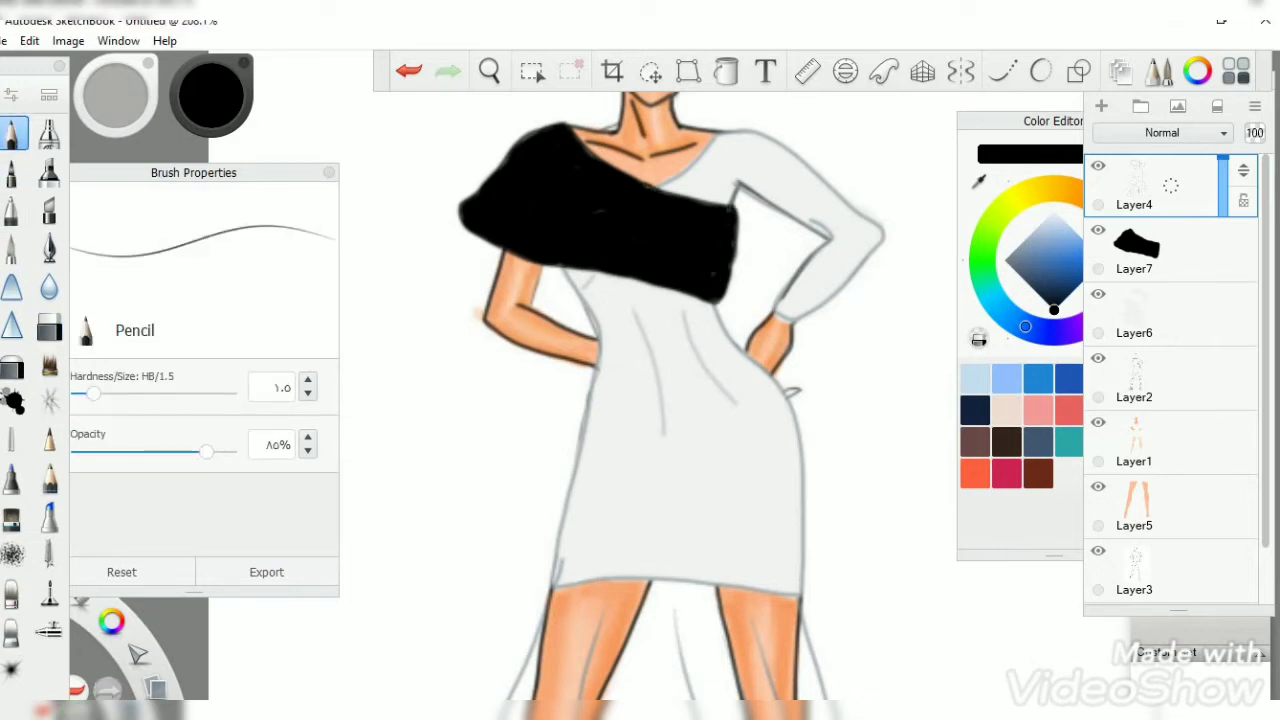
click(1150, 315)
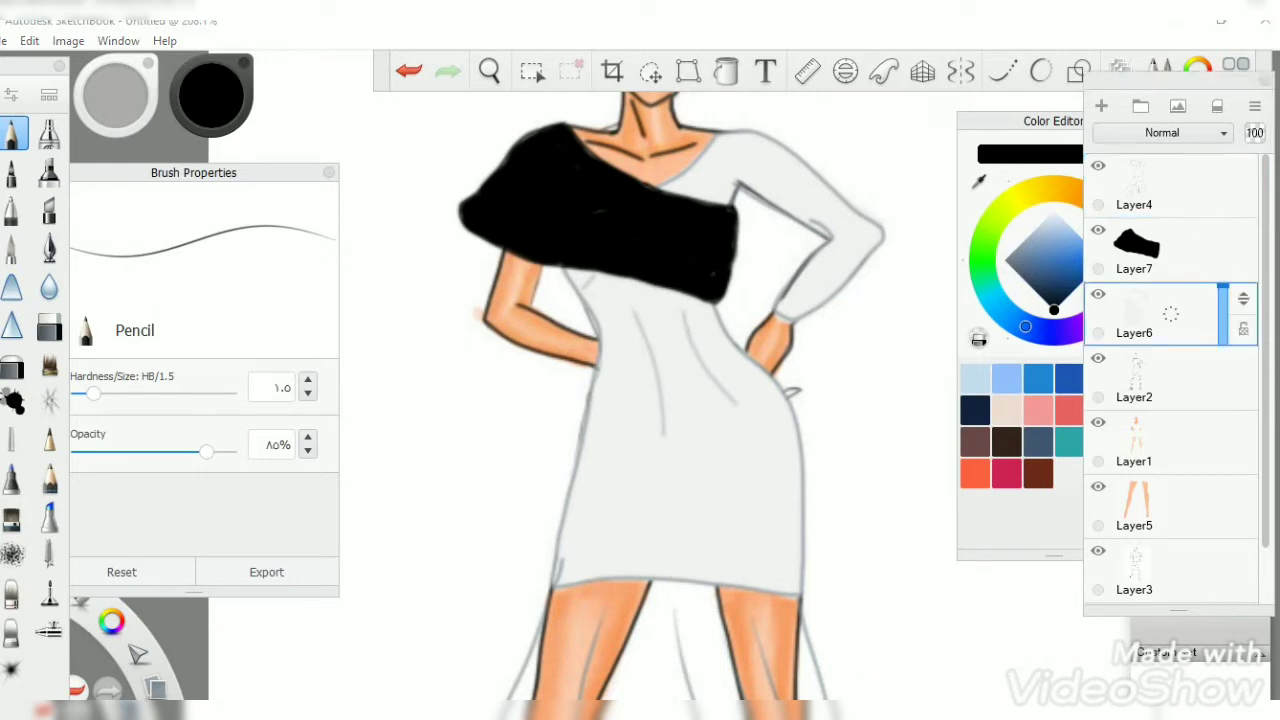
click(1150, 570)
click(49, 326)
click(1150, 248)
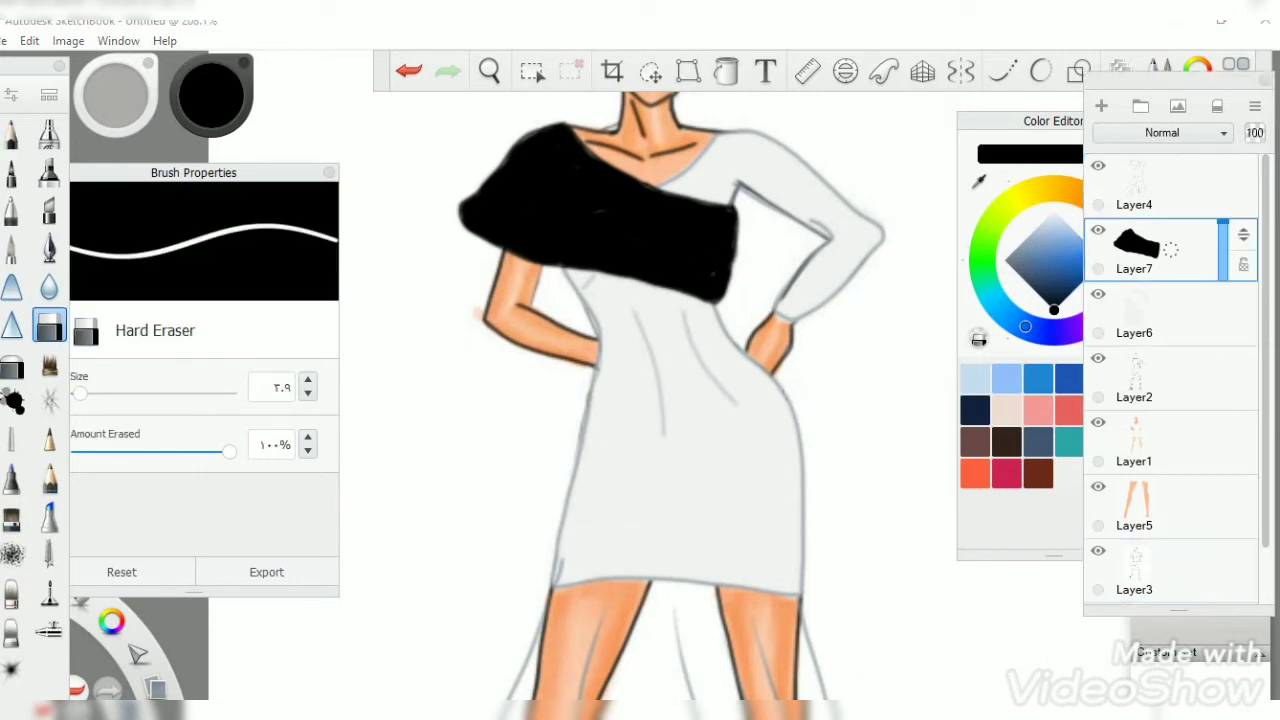
click(1150, 440)
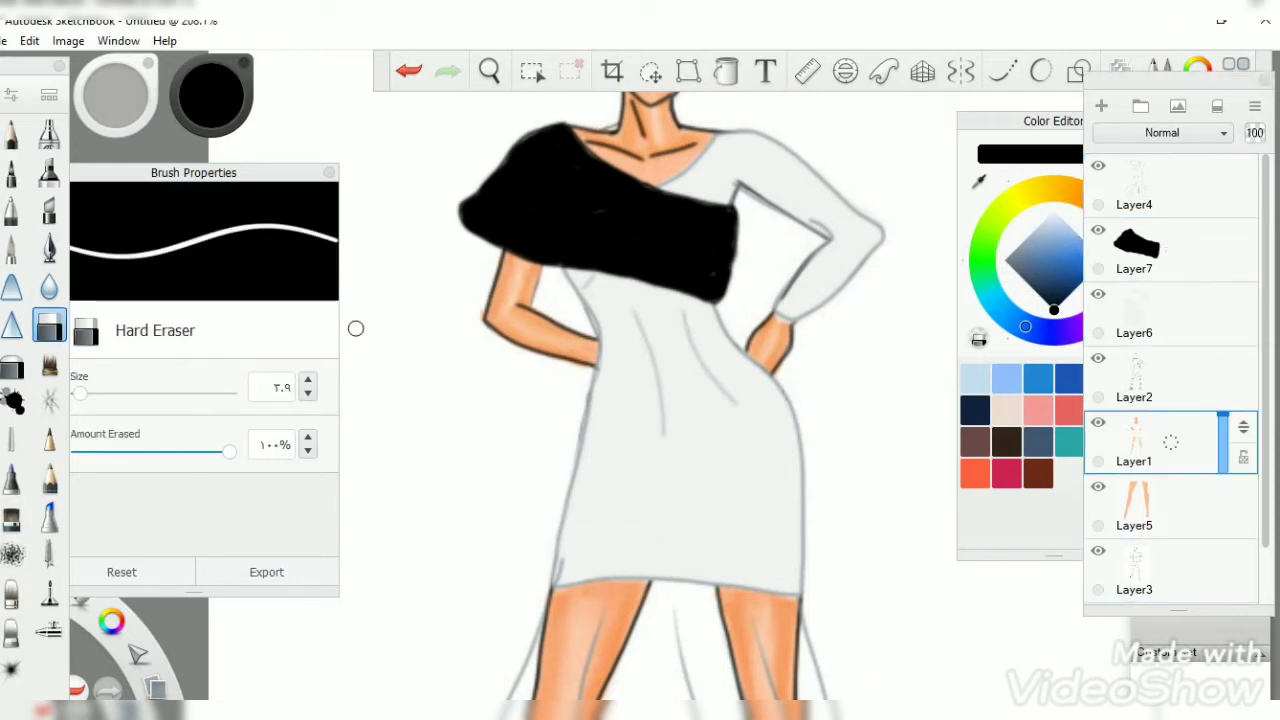
click(1150, 570)
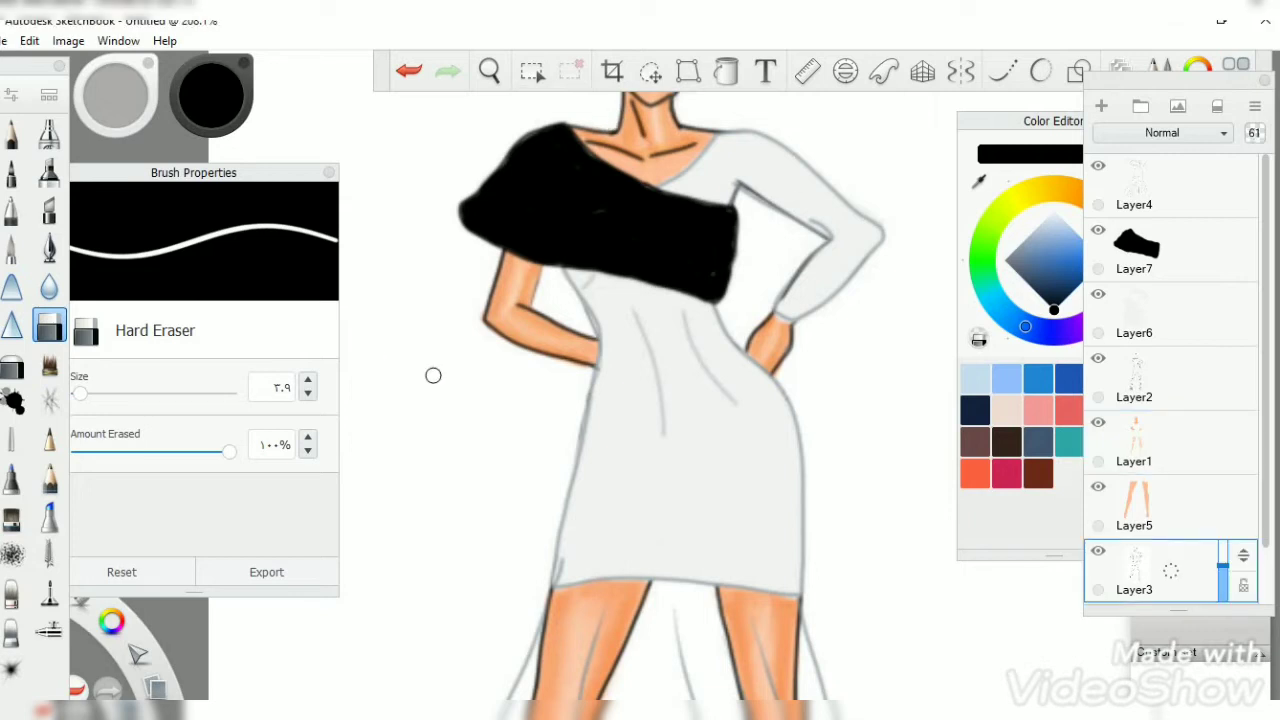
click(12, 133)
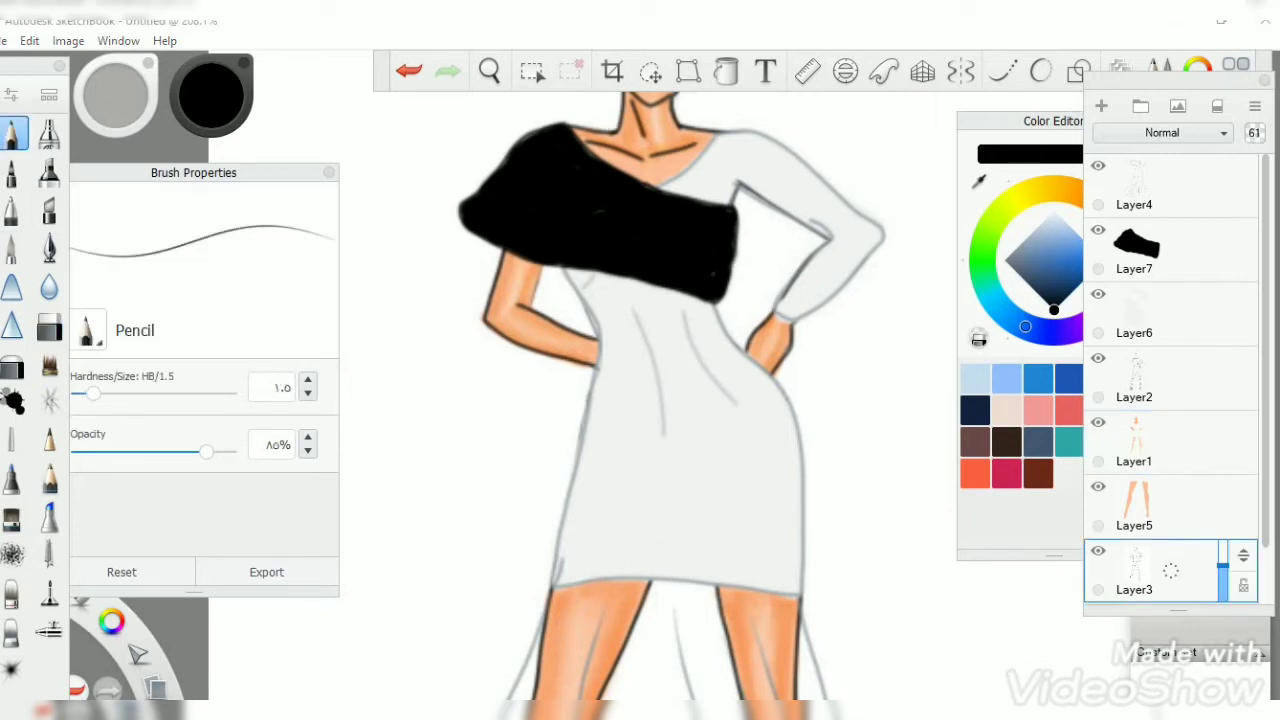
click(489, 70)
drag(694, 491, 652, 593)
click(695, 550)
click(1150, 190)
mouse_move(870, 430)
mouse_down()
mouse_move(858, 455)
mouse_move(820, 446)
mouse_move(876, 446)
mouse_move(818, 448)
mouse_up()
drag(822, 440, 780, 444)
click(408, 70)
Step: Add a new layer above Layer6 and paint long white highlight strokes down the dress with the Paintbrush at size 4.6
click(13, 247)
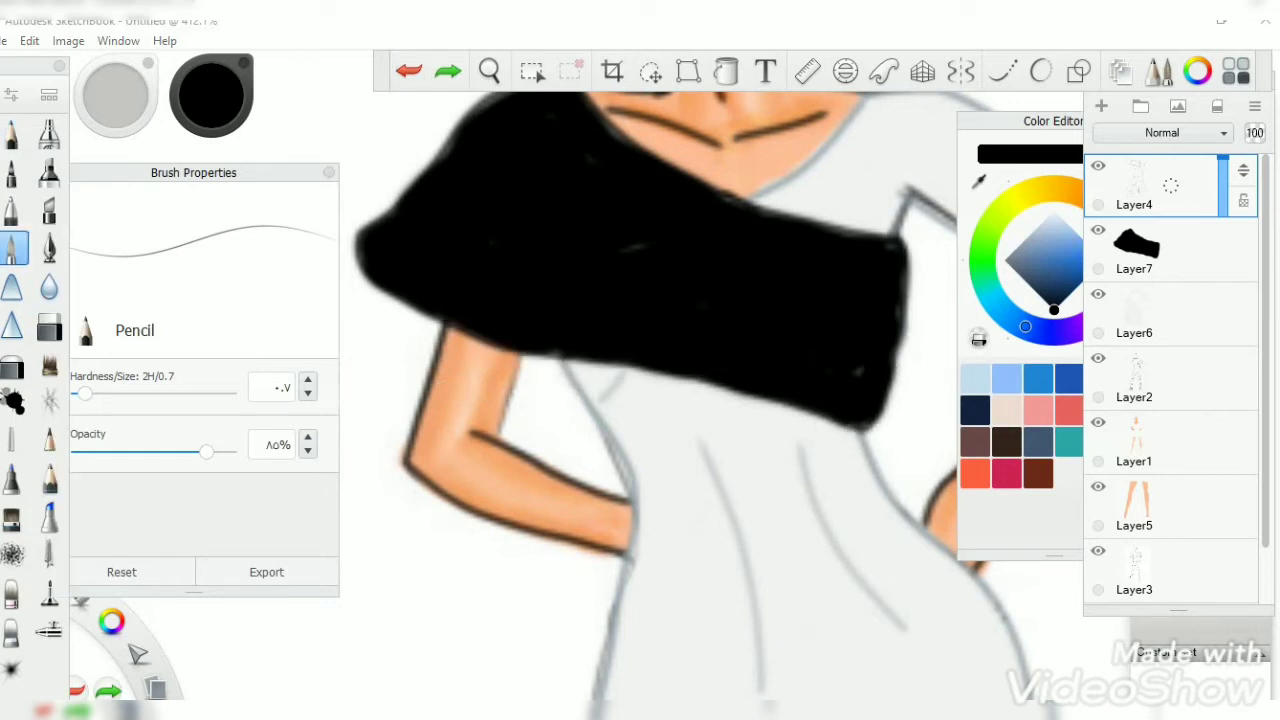
click(1150, 380)
click(1101, 106)
click(489, 70)
drag(629, 305, 629, 350)
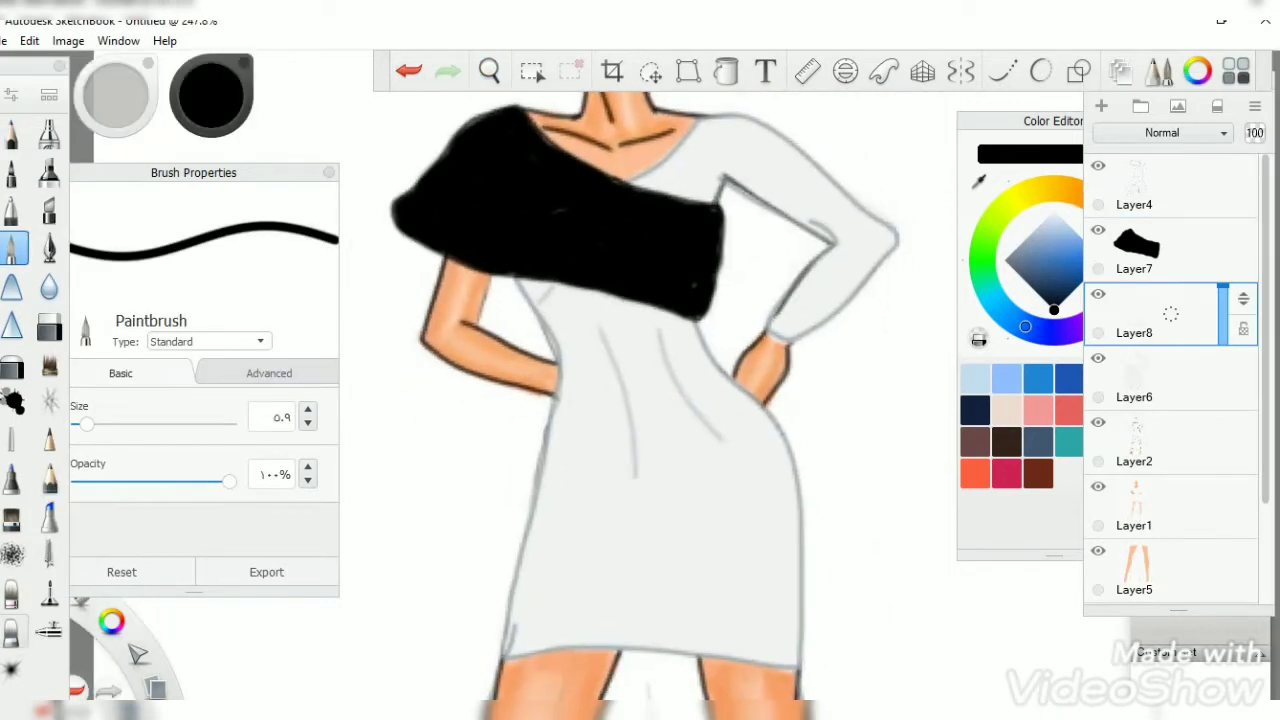
click(84, 424)
click(1053, 210)
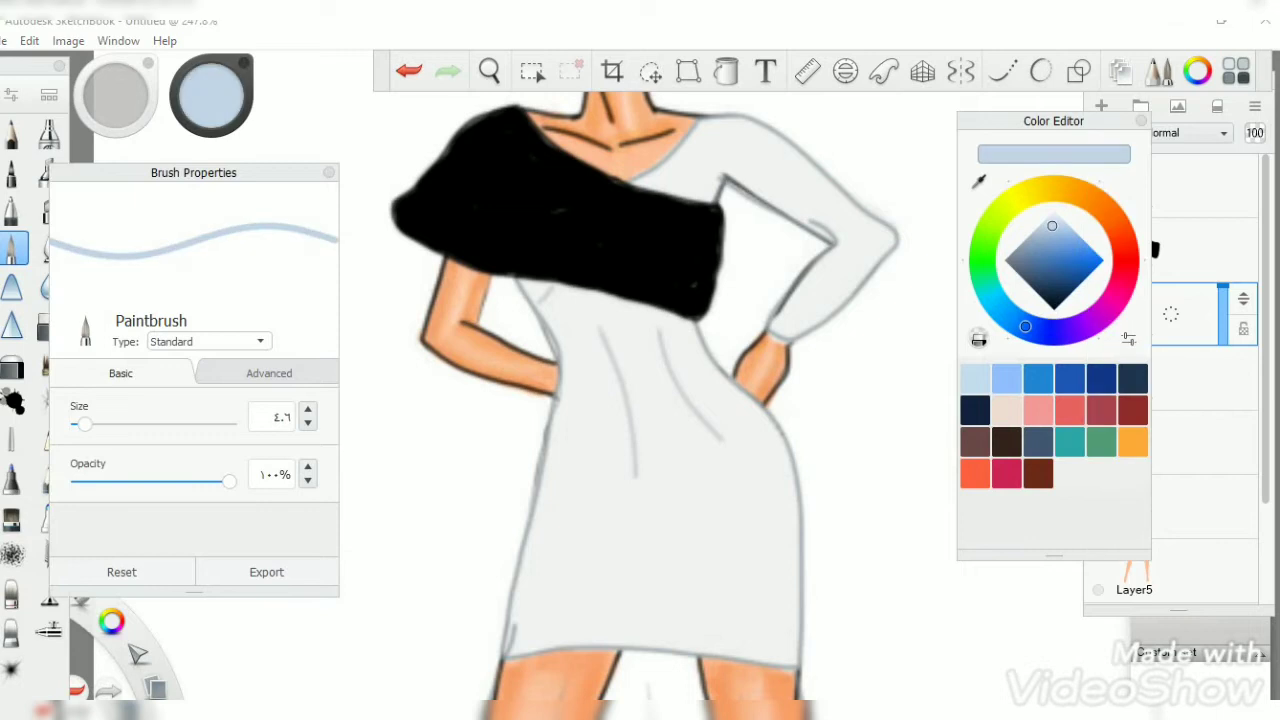
drag(742, 420, 778, 605)
drag(676, 432, 692, 606)
drag(594, 315, 556, 600)
drag(618, 484, 644, 606)
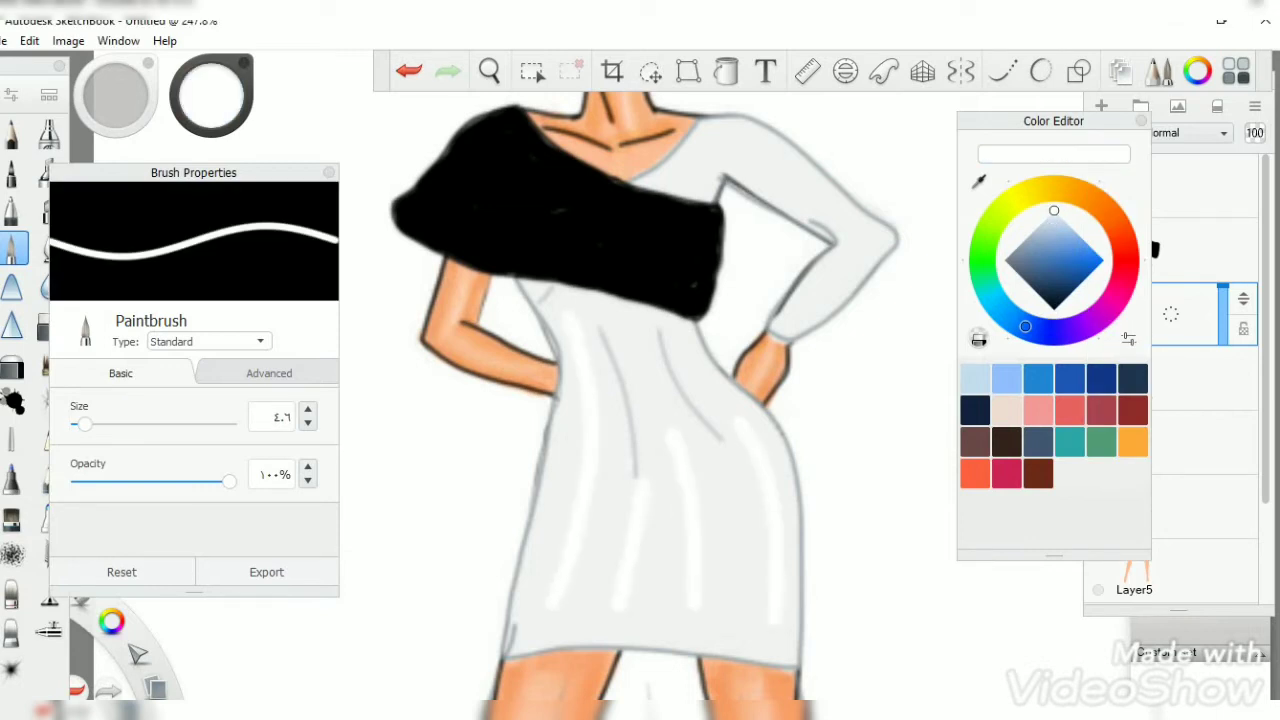
Step: Paint shading strokes under the ruffle and on the skirt folds with Copic C6 Cool Gray No.6 at size 4.0
click(1237, 70)
click(1250, 251)
click(1184, 314)
click(1250, 314)
mouse_move(580, 306)
mouse_down()
mouse_move(688, 330)
mouse_move(550, 300)
mouse_up()
drag(610, 497, 584, 580)
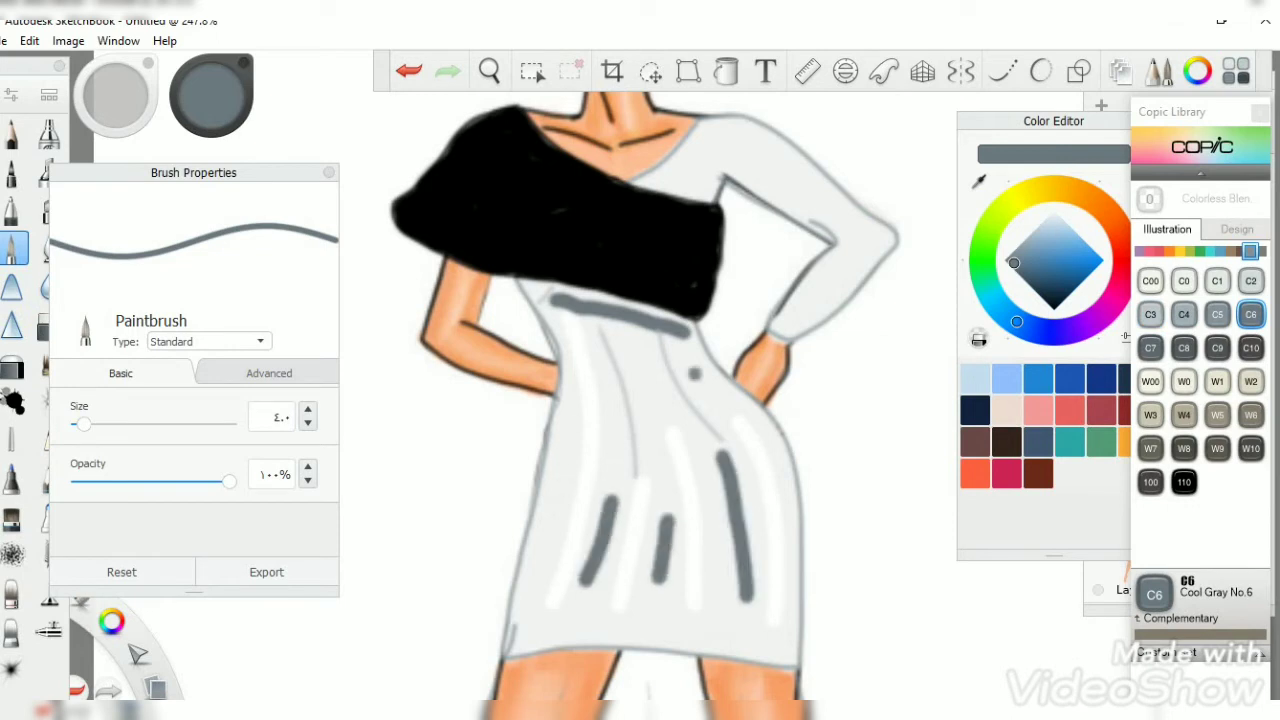
drag(663, 388, 630, 432)
Step: Blend the gray shading under the black ruffle into the waist with the Colorless Soft Flat Brush
click(12, 592)
mouse_move(690, 318)
mouse_down()
mouse_move(540, 298)
mouse_move(640, 325)
mouse_up()
mouse_move(540, 288)
mouse_down()
mouse_move(625, 312)
mouse_move(700, 375)
mouse_up()
drag(590, 328, 742, 405)
mouse_move(745, 455)
mouse_down()
mouse_move(730, 575)
mouse_move(752, 645)
mouse_up()
drag(740, 495, 726, 630)
drag(735, 430, 745, 545)
mouse_move(725, 470)
mouse_down()
mouse_move(690, 365)
mouse_move(755, 570)
mouse_move(730, 640)
mouse_up()
drag(700, 490, 740, 565)
drag(685, 450, 725, 625)
drag(675, 395, 755, 545)
Step: Erase the long gray stroke beside the hip and repaint it closer to the skirt's outer edge with the Paintbrush
key(e)
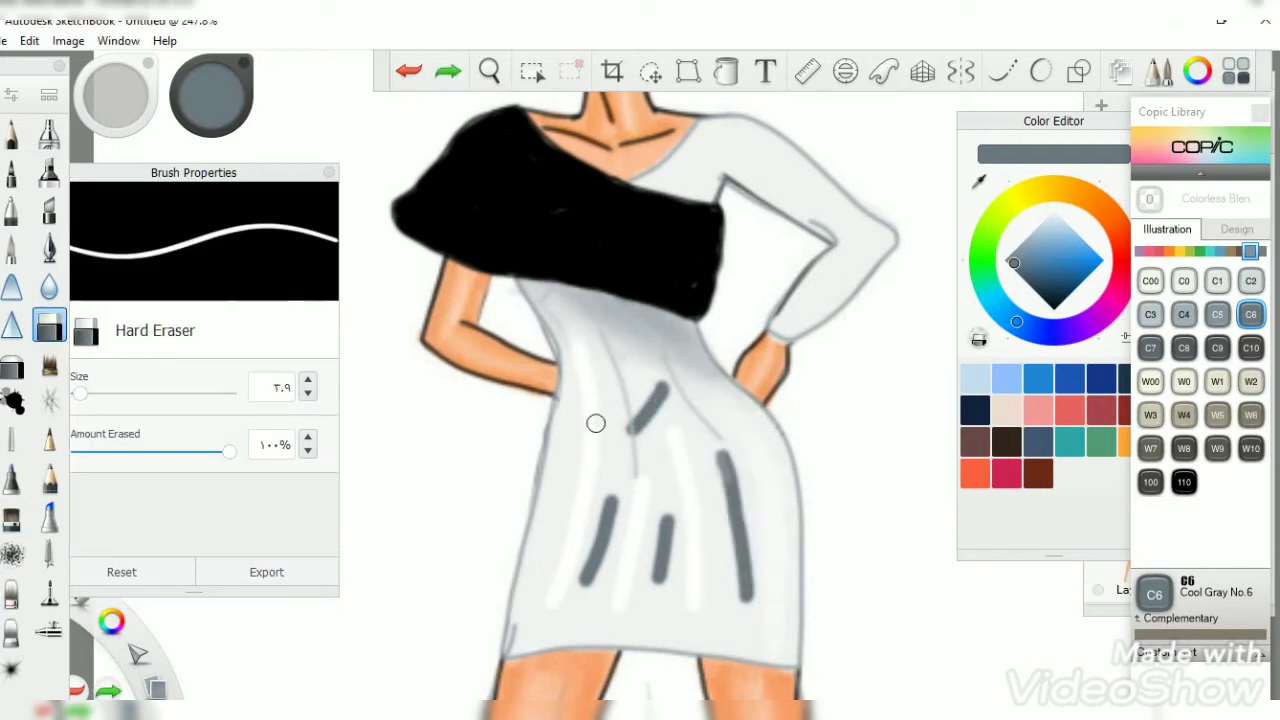
drag(720, 455, 740, 575)
click(12, 248)
mouse_move(740, 400)
mouse_down()
mouse_move(770, 455)
mouse_move(780, 645)
mouse_up()
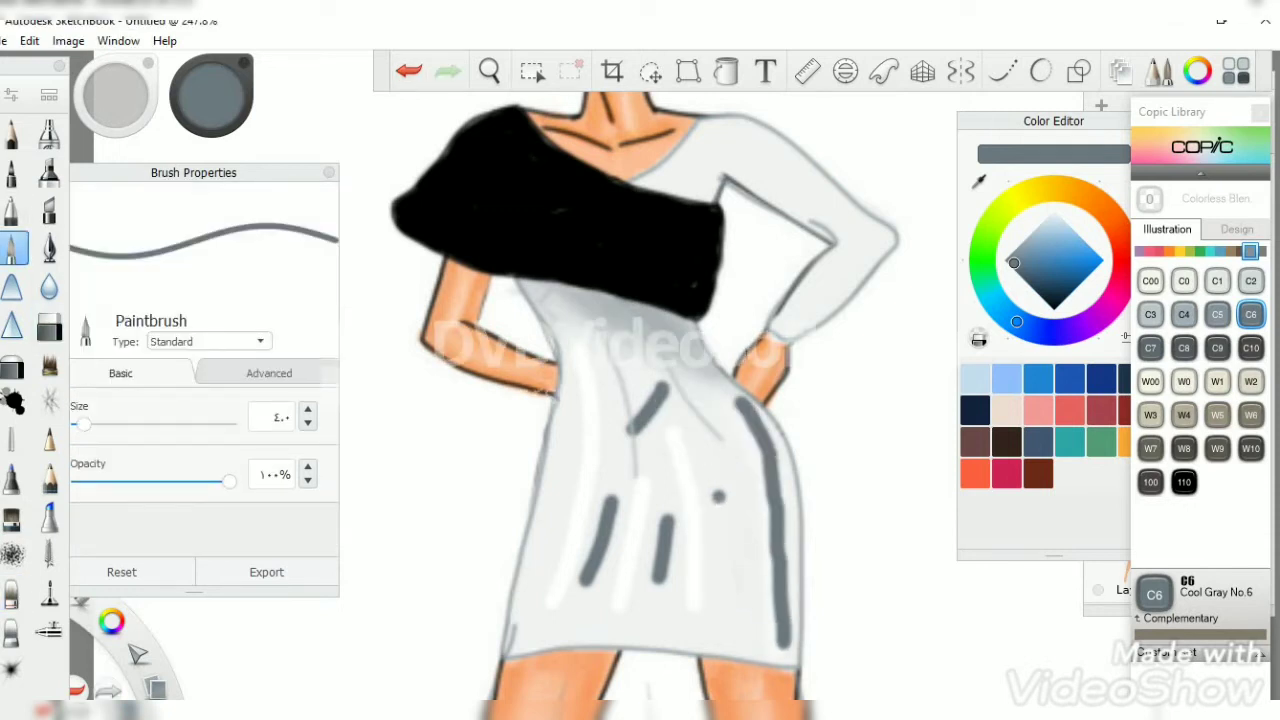
Step: Blend the gray stroke along the skirt's outer hip edge into soft shading with the Colorless Soft Flat Brush
click(12, 592)
drag(725, 385, 785, 470)
drag(752, 420, 790, 595)
drag(785, 480, 778, 665)
drag(765, 435, 800, 550)
mouse_move(720, 380)
mouse_down()
mouse_move(780, 545)
mouse_move(765, 565)
mouse_up()
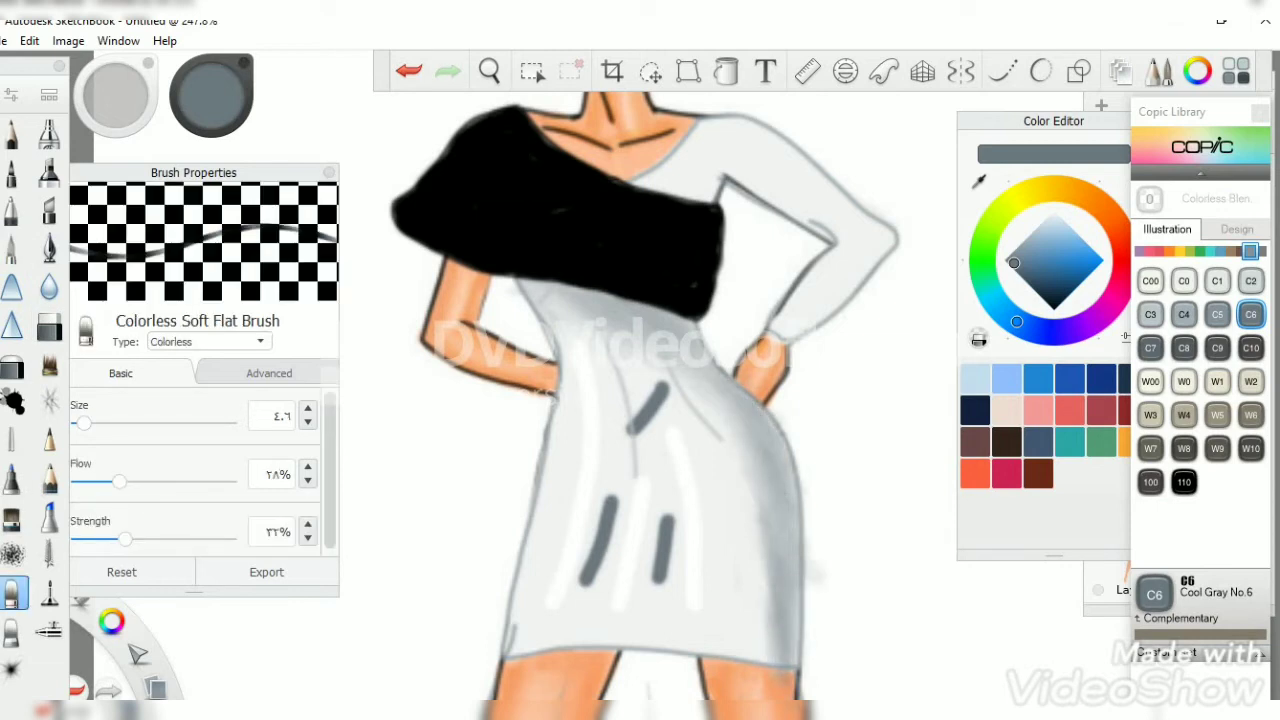
drag(750, 490, 778, 640)
drag(740, 540, 750, 630)
drag(725, 450, 740, 500)
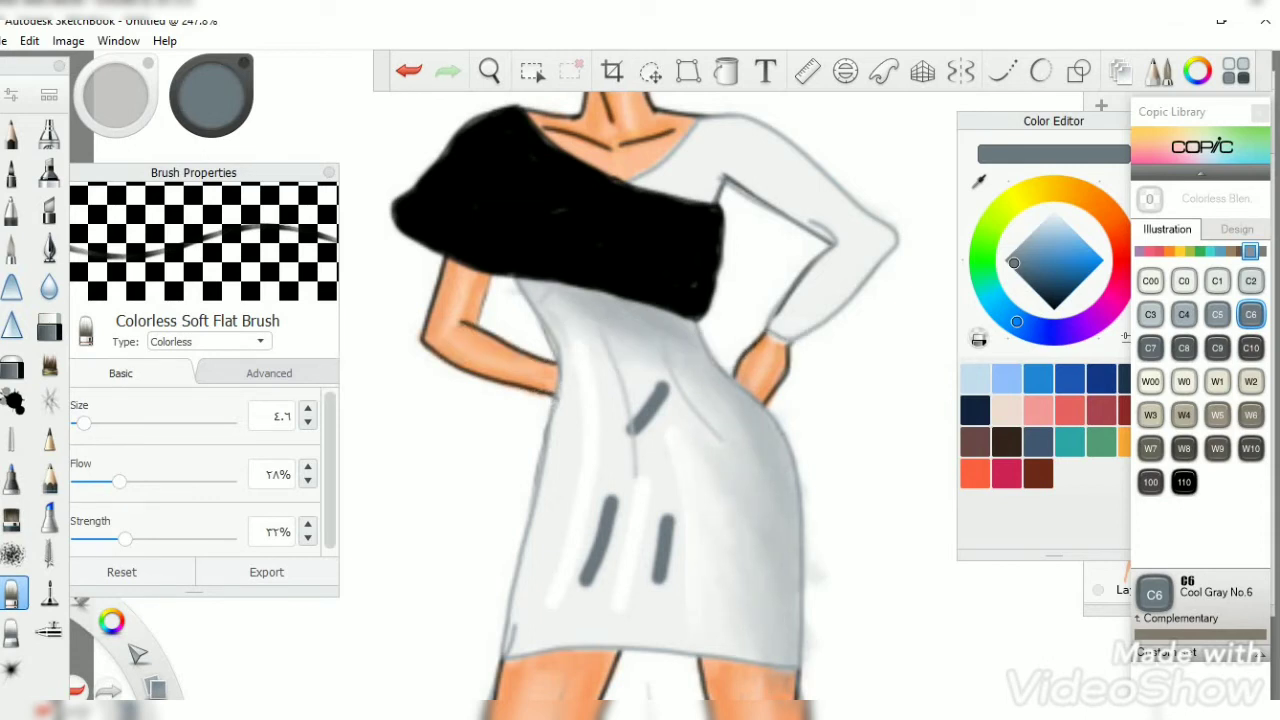
Step: Blend the remaining gray strokes in the middle and on the other side of the skirt into soft folds
drag(665, 470, 672, 600)
drag(658, 530, 675, 645)
drag(682, 595, 682, 635)
mouse_move(620, 420)
mouse_down()
mouse_move(650, 460)
mouse_move(658, 600)
mouse_up()
mouse_move(662, 385)
mouse_down()
mouse_move(630, 440)
mouse_move(625, 400)
mouse_move(680, 370)
mouse_up()
key(e)
key(e)
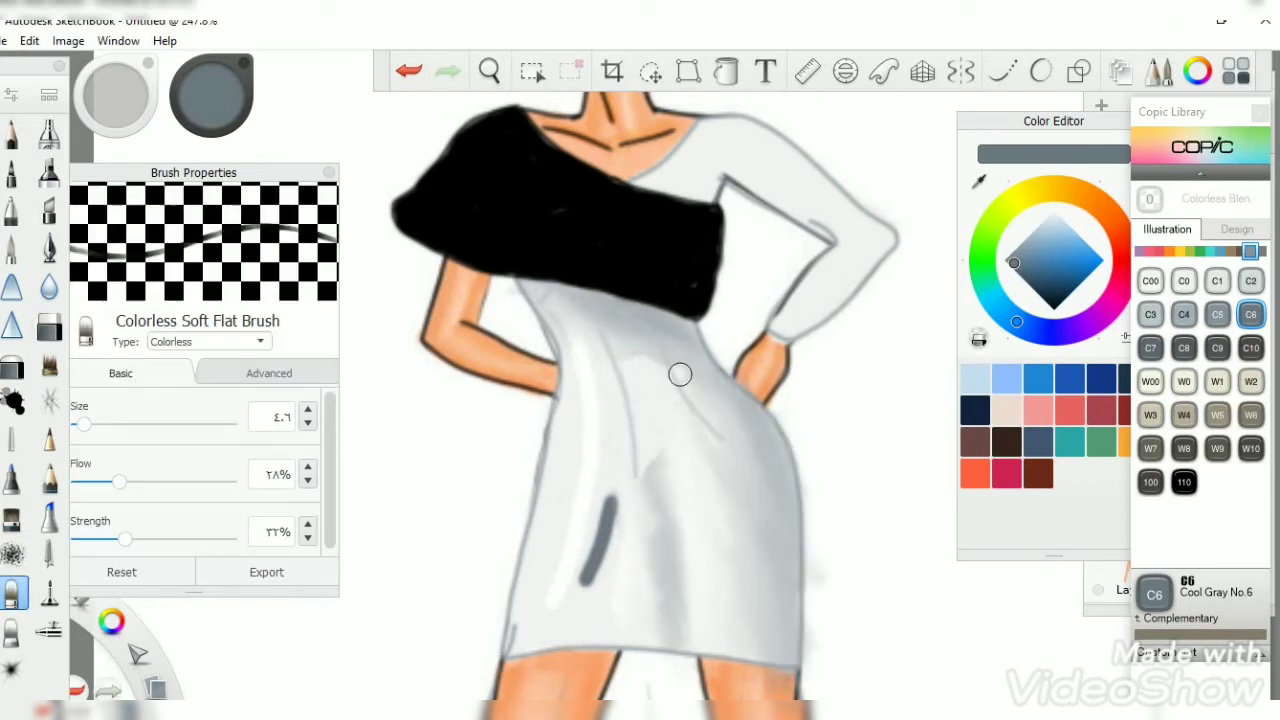
drag(645, 430, 590, 612)
mouse_move(600, 440)
mouse_down()
mouse_move(560, 638)
mouse_move(606, 578)
mouse_move(602, 495)
mouse_move(565, 635)
mouse_up()
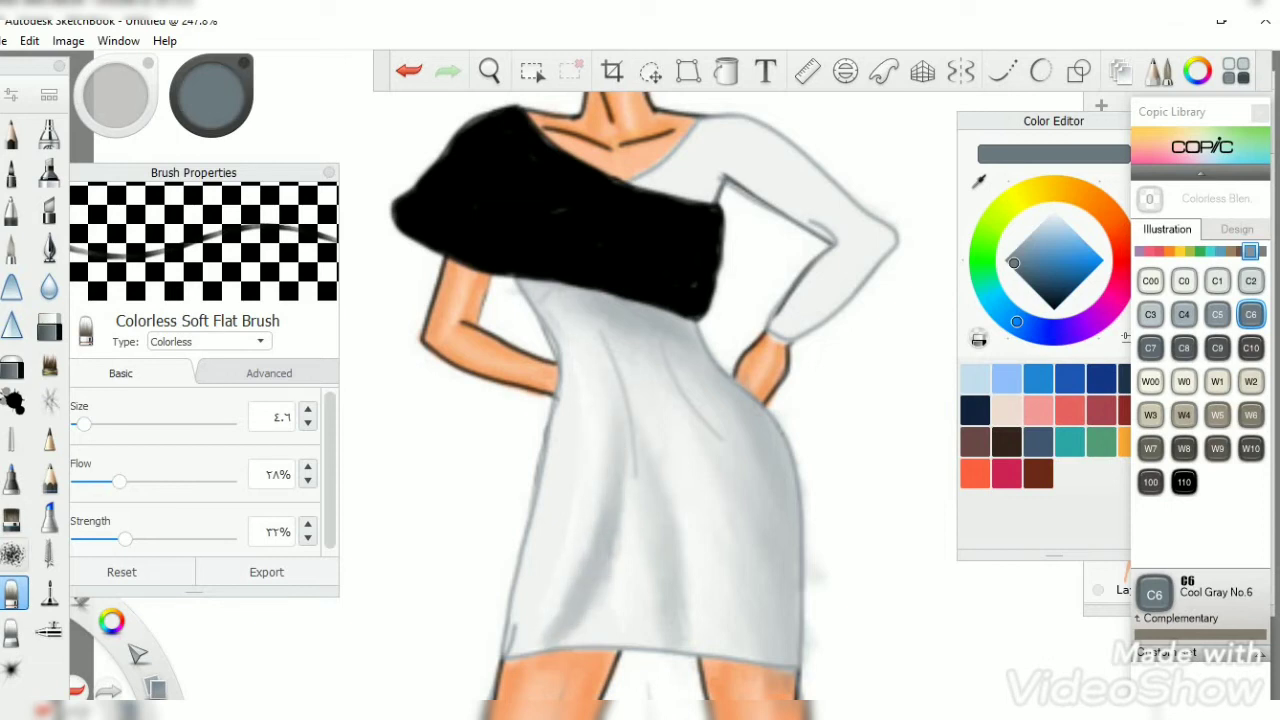
Step: Draw thin gray crease lines below the waist with the Paintbrush at size 0.7 and blend them with the Colorless Soft Flat Brush
key(b)
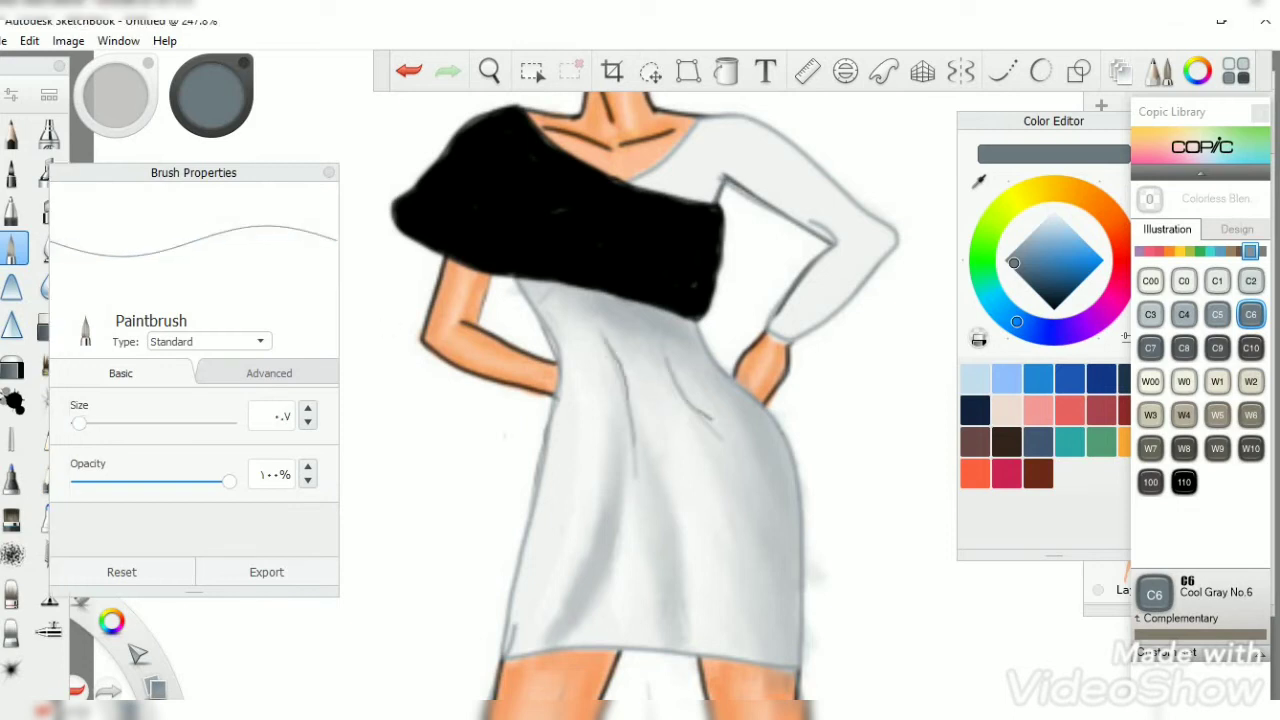
click(12, 594)
drag(598, 512, 580, 595)
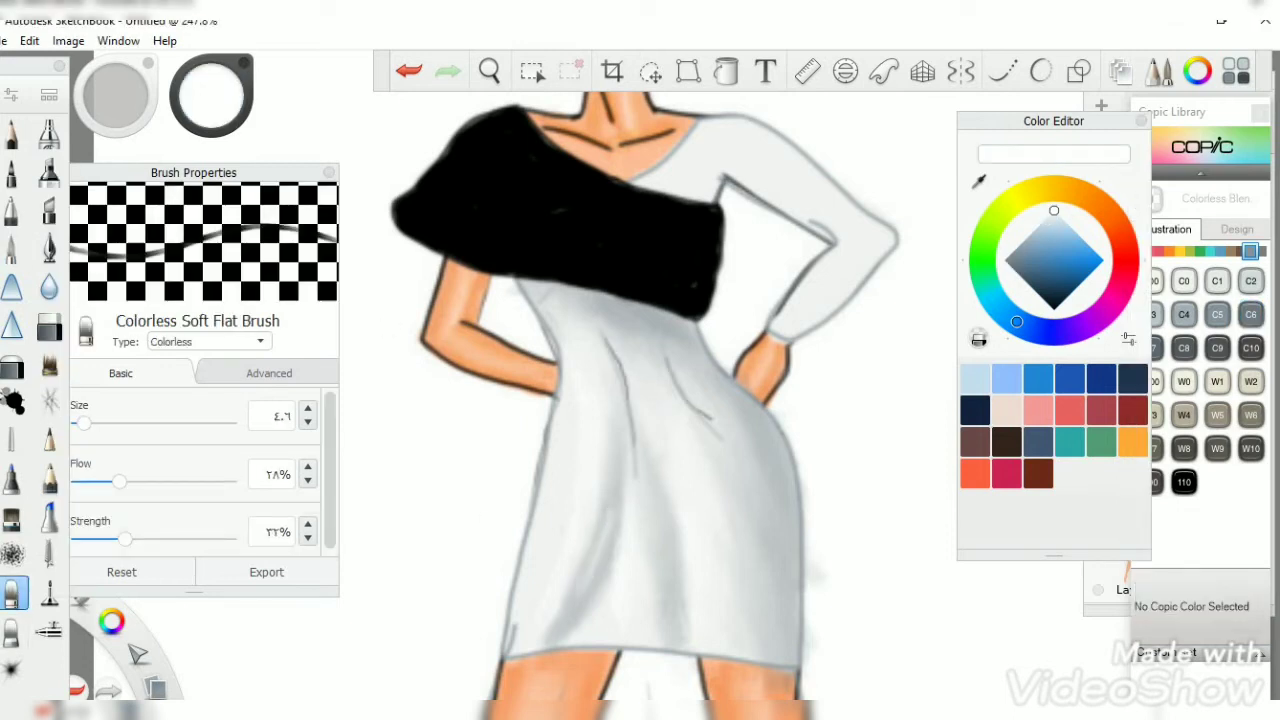
drag(610, 340, 632, 425)
drag(668, 372, 710, 445)
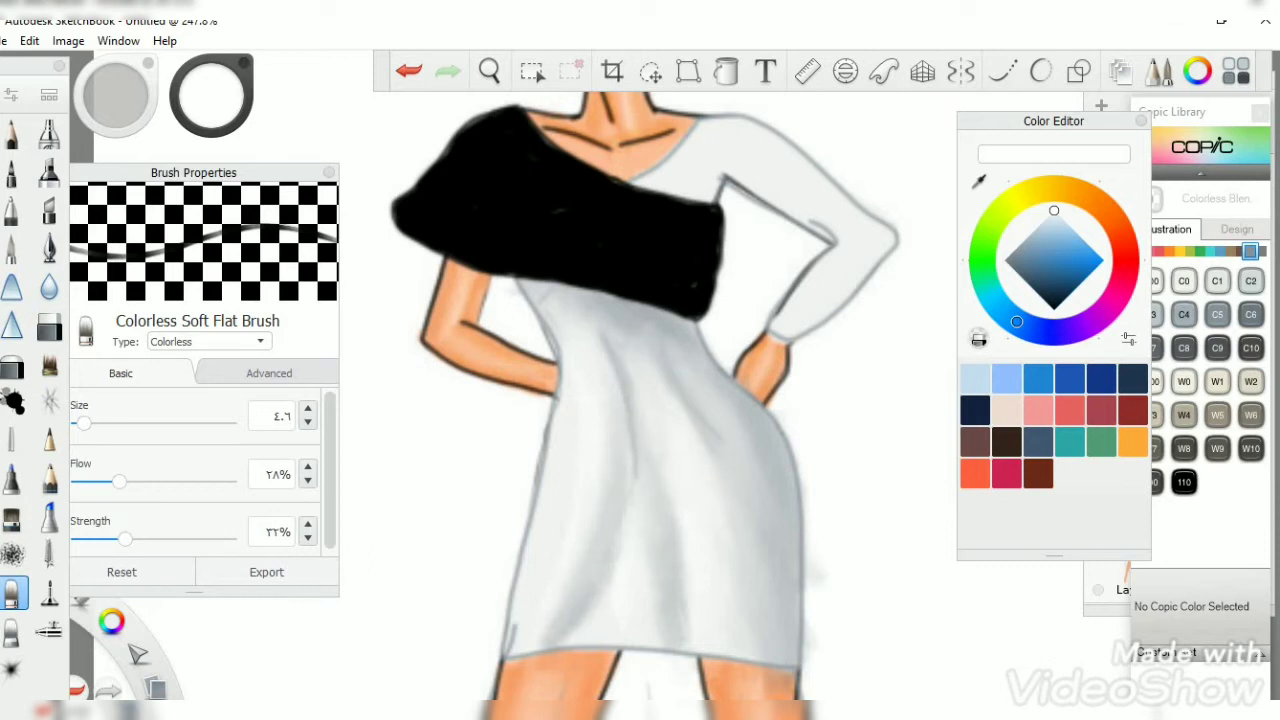
Step: Paint thin white highlight strokes along the skirt's hip with the Paintbrush and blend them with the Colorless Soft Flat Brush
click(11, 248)
mouse_move(740, 425)
mouse_down()
mouse_move(725, 560)
mouse_move(745, 515)
mouse_move(762, 540)
mouse_up()
click(11, 593)
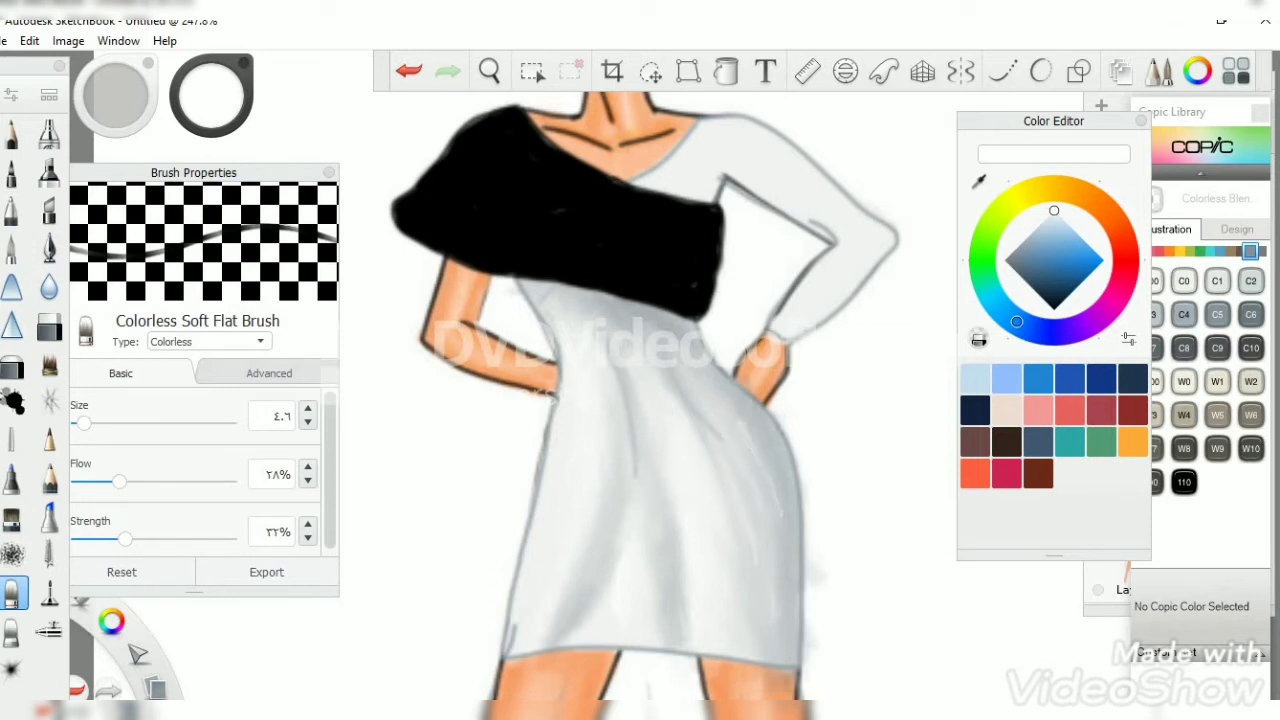
key(e)
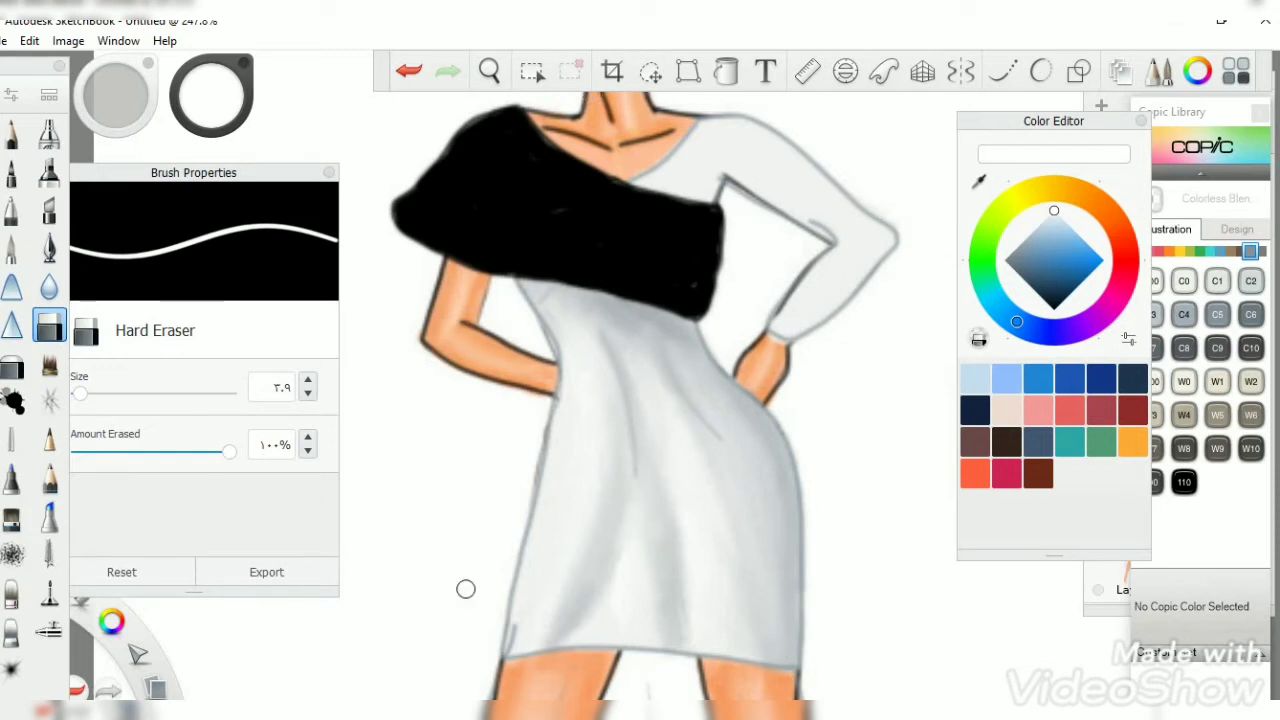
Step: Add a new layer above the black ruffle's layer and draw thin white fold lines across the ruffle with the Paintbrush at size 0.7
key(ctrl+l)
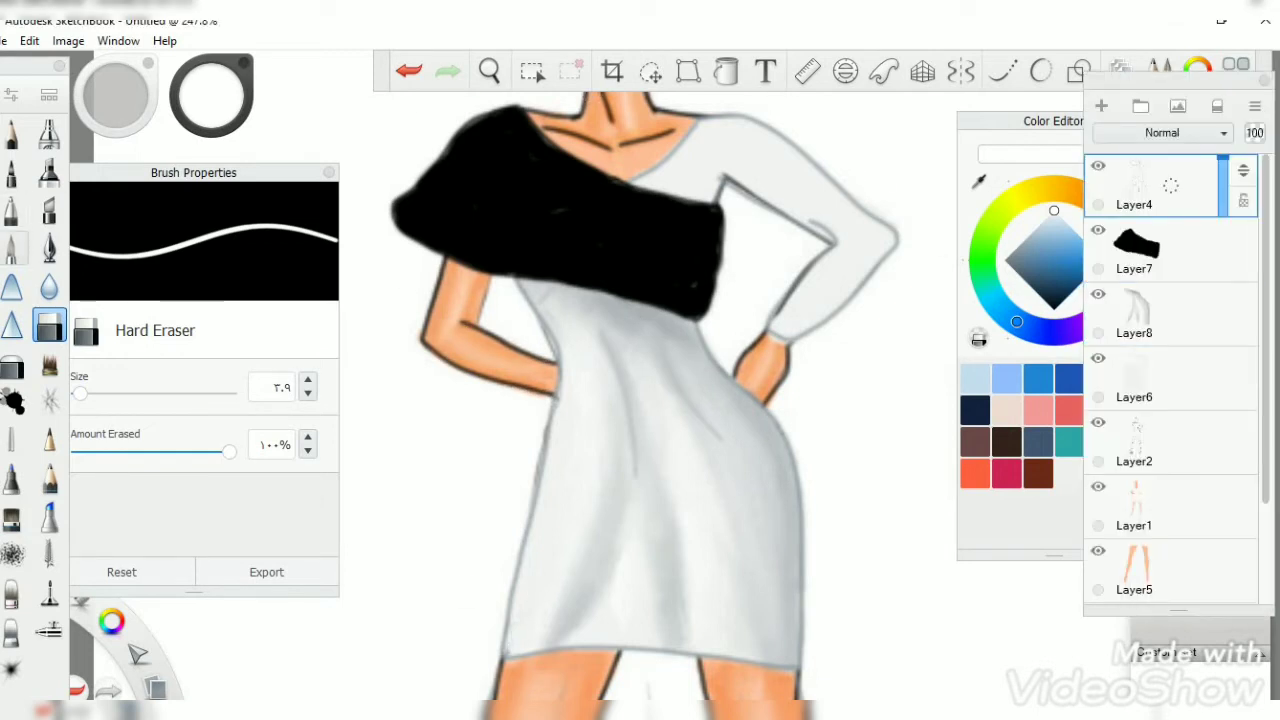
click(12, 248)
click(1150, 250)
click(1101, 105)
drag(570, 243, 710, 290)
drag(552, 204, 712, 250)
drag(496, 114, 518, 160)
drag(468, 134, 498, 178)
drag(446, 172, 494, 202)
drag(422, 228, 494, 252)
drag(560, 155, 622, 184)
drag(636, 190, 710, 208)
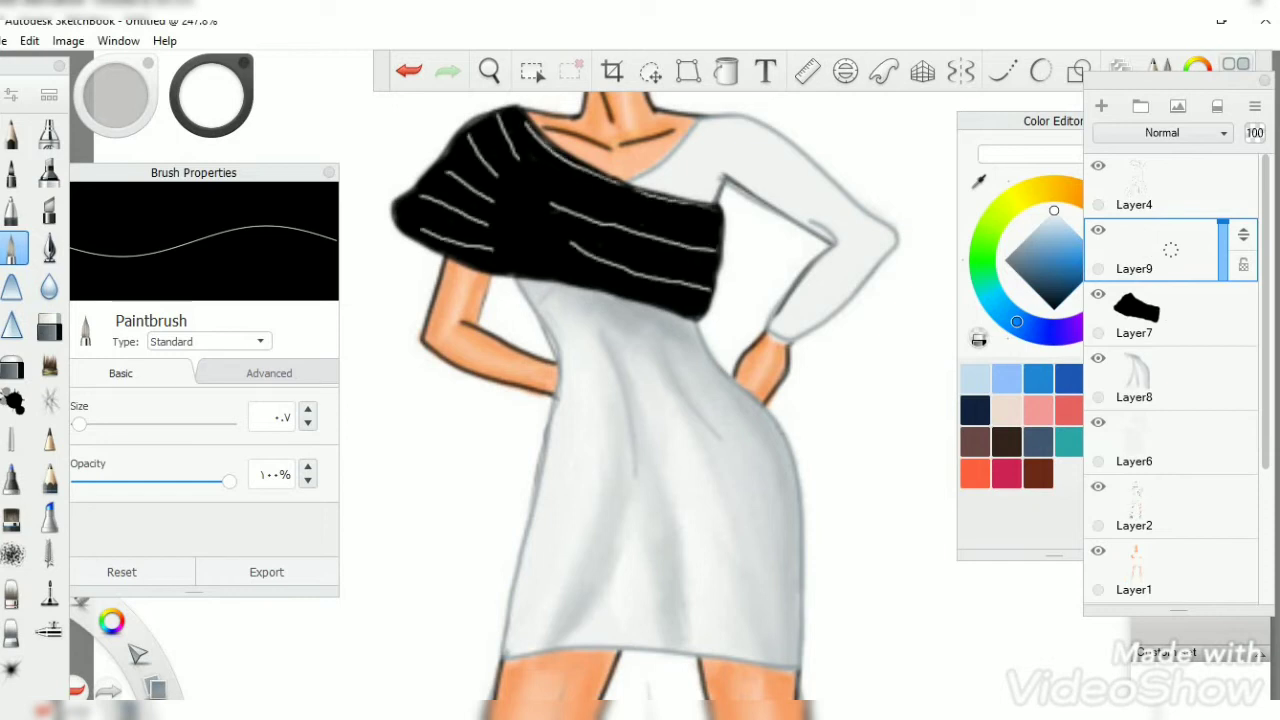
Step: Try adding Cool Gray No.5 strokes beside the white fold lines on the black ruffle and blending them
click(1159, 70)
drag(484, 132, 506, 158)
drag(440, 184, 474, 204)
drag(432, 214, 482, 234)
drag(684, 220, 708, 230)
drag(634, 214, 686, 230)
drag(640, 262, 702, 276)
drag(656, 296, 702, 308)
click(12, 593)
drag(576, 252, 712, 280)
drag(530, 232, 712, 290)
drag(600, 245, 730, 280)
mouse_move(540, 200)
mouse_down()
mouse_move(716, 255)
mouse_move(680, 243)
mouse_up()
key(ctrl+z)
key(ctrl+z)
key(ctrl+z)
key(ctrl+z)
key(ctrl+z)
key(ctrl+z)
key(ctrl+z)
key(ctrl+z)
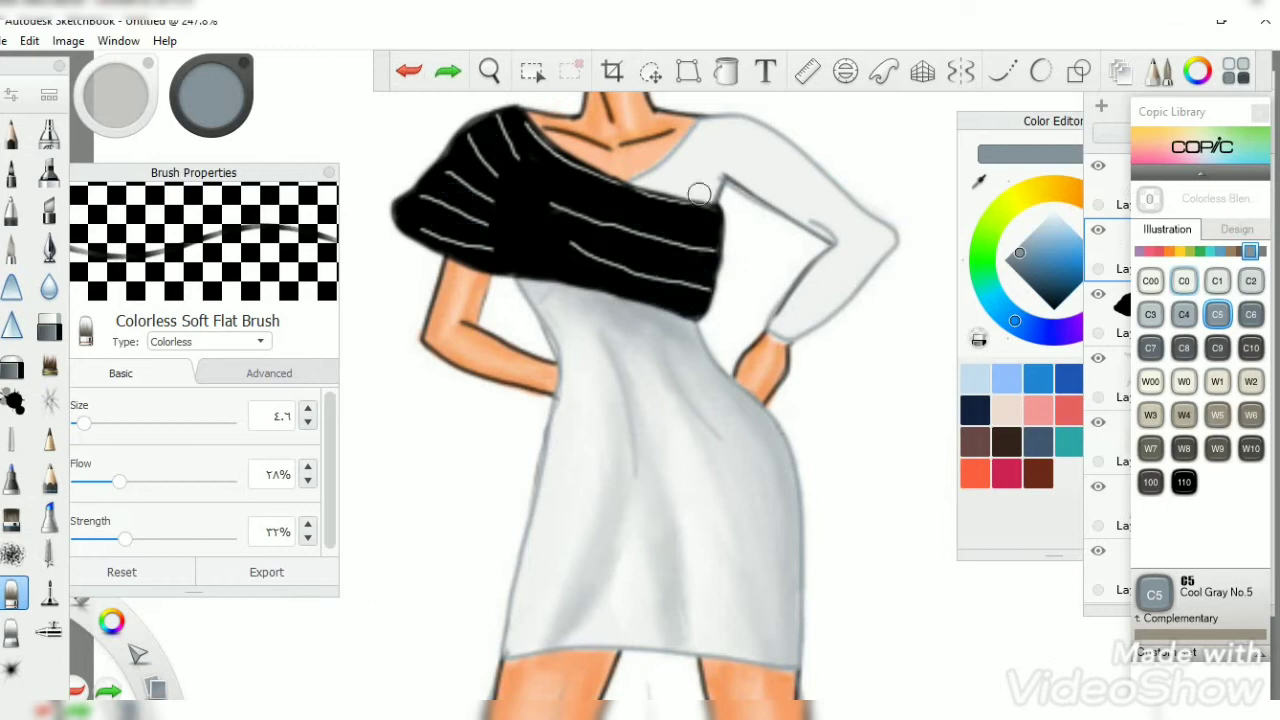
Step: Blend the white fold lines on the shoulder side of the black ruffle into soft highlights with the Colorless Soft Flat Brush
drag(530, 130, 600, 180)
drag(495, 120, 545, 185)
mouse_move(465, 135)
mouse_down()
mouse_move(575, 205)
mouse_move(550, 215)
mouse_up()
drag(440, 165, 530, 230)
drag(470, 195, 595, 245)
drag(415, 192, 525, 245)
mouse_move(400, 222)
mouse_down()
mouse_move(550, 270)
mouse_move(692, 286)
mouse_up()
mouse_move(550, 200)
mouse_down()
mouse_move(688, 252)
mouse_move(712, 246)
mouse_up()
drag(600, 228, 714, 258)
mouse_move(642, 222)
mouse_down()
mouse_move(720, 240)
mouse_move(712, 285)
mouse_up()
mouse_move(550, 245)
mouse_down()
mouse_move(720, 290)
mouse_move(698, 290)
mouse_up()
key(ctrl+z)
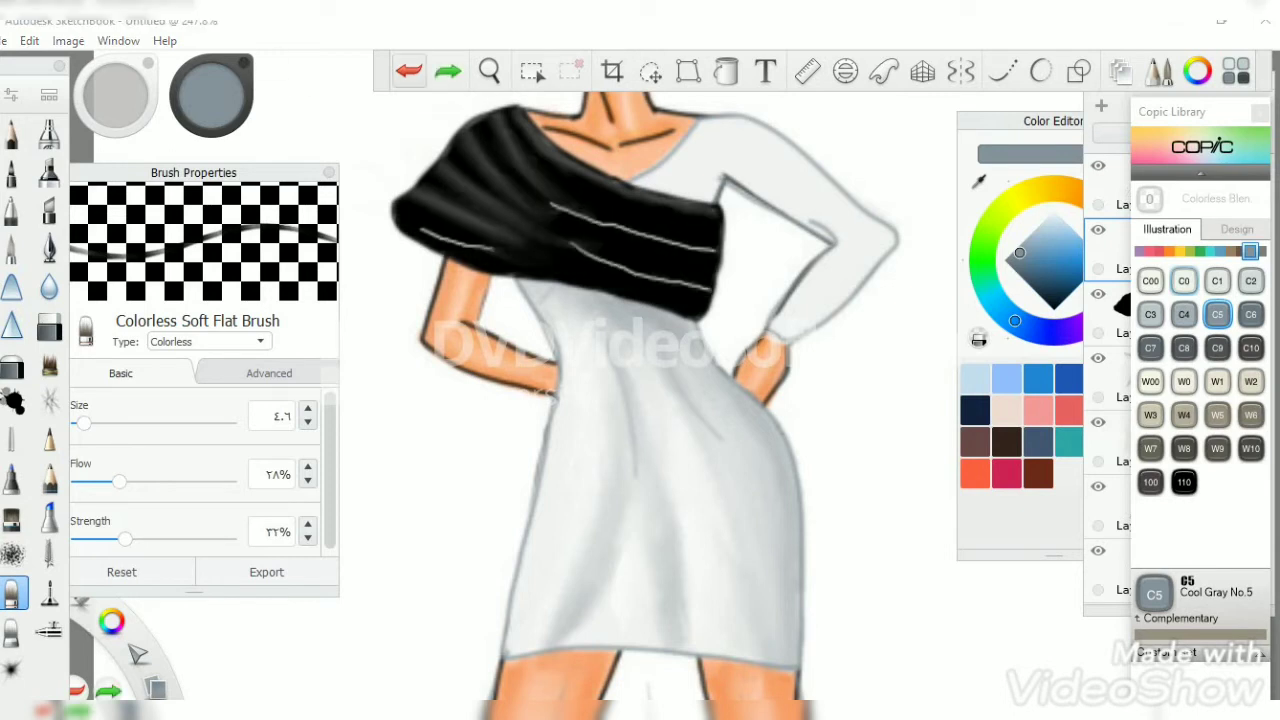
Step: Blend the remaining white lines along the black ruffle's lower edge and its end below the neckline into soft folds
key(e)
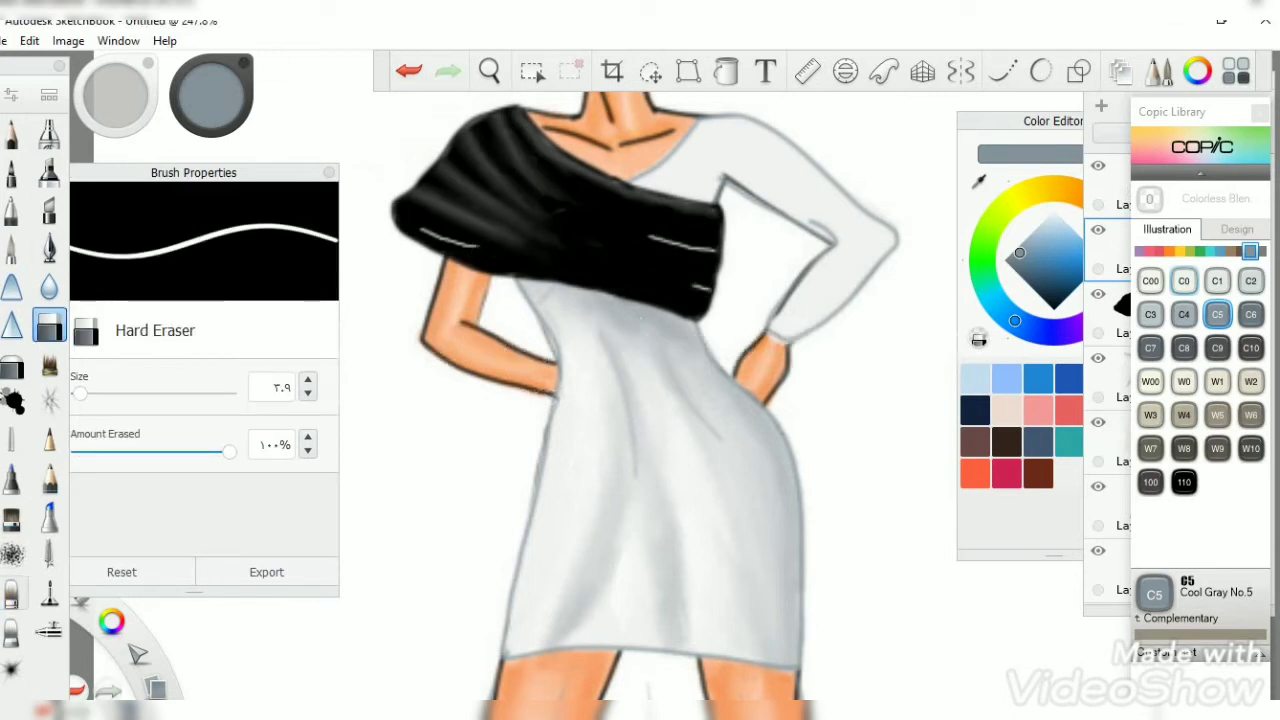
click(11, 592)
mouse_move(400, 222)
mouse_down()
mouse_move(520, 264)
mouse_move(718, 262)
mouse_up()
drag(570, 210, 716, 256)
drag(614, 236, 716, 262)
drag(630, 278, 710, 292)
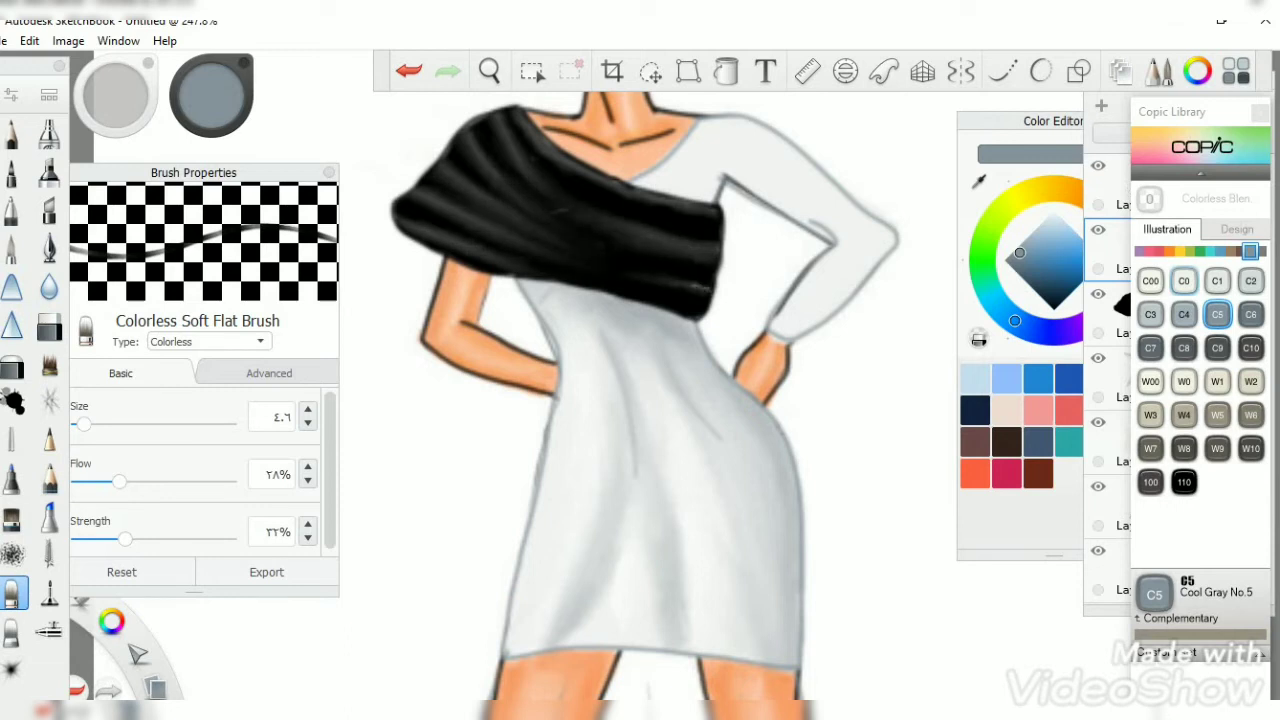
Step: Dab small gray highlights on the black ruffle's end corners with the Paintbrush at size 3.3 and blend them with the Colorless Soft Flat Brush
click(14, 248)
click(710, 215)
click(407, 207)
key(ctrl+z)
click(1053, 305)
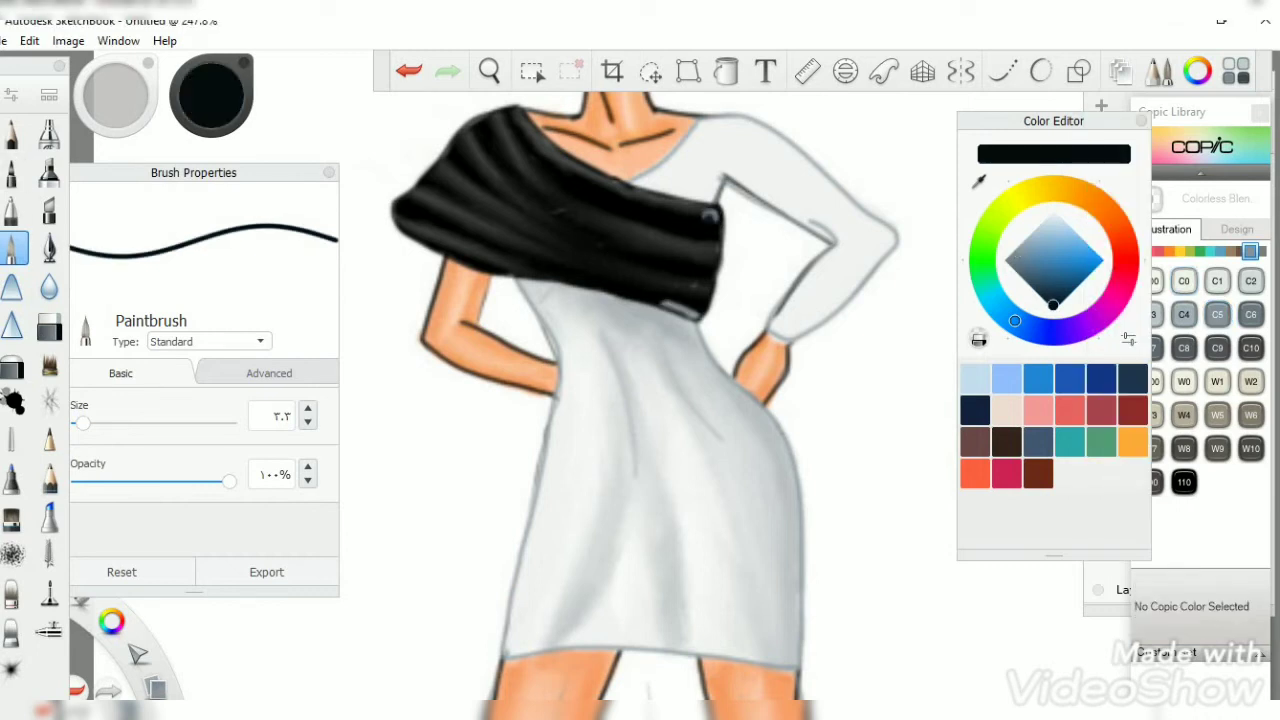
click(12, 592)
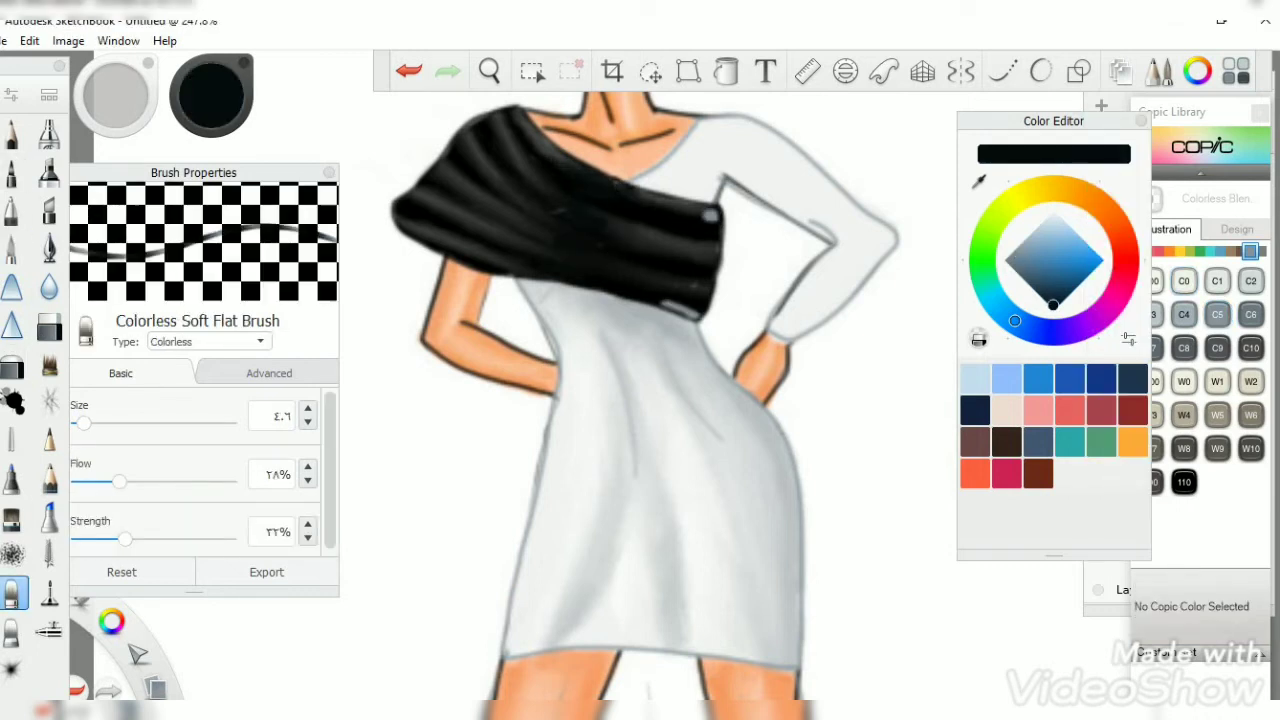
drag(640, 238, 724, 312)
drag(614, 300, 730, 320)
mouse_move(654, 214)
mouse_down()
mouse_move(734, 218)
mouse_move(680, 212)
mouse_up()
click(49, 326)
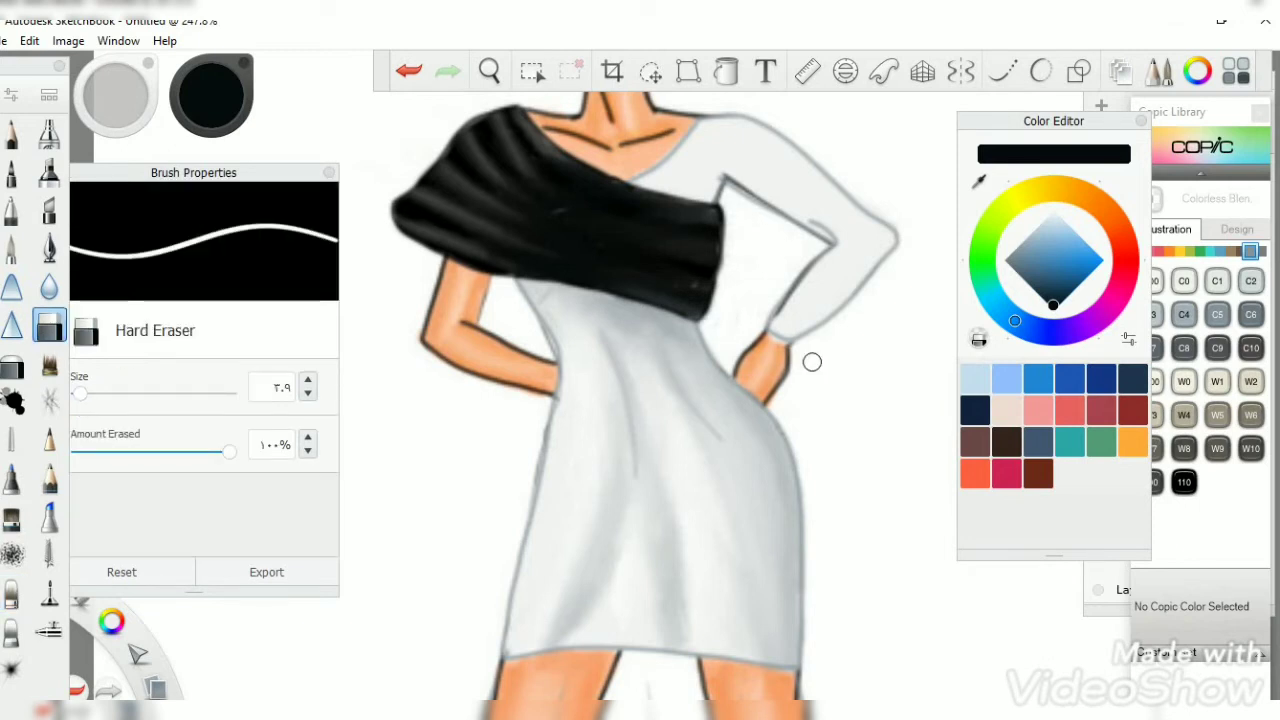
Step: On Layer4, draw a small pleated frill with the Pencil at size 0.7 along the black ruffle's lower edge and, in Cool Gray No.5, along the neckline
key(ctrl+l)
click(1171, 442)
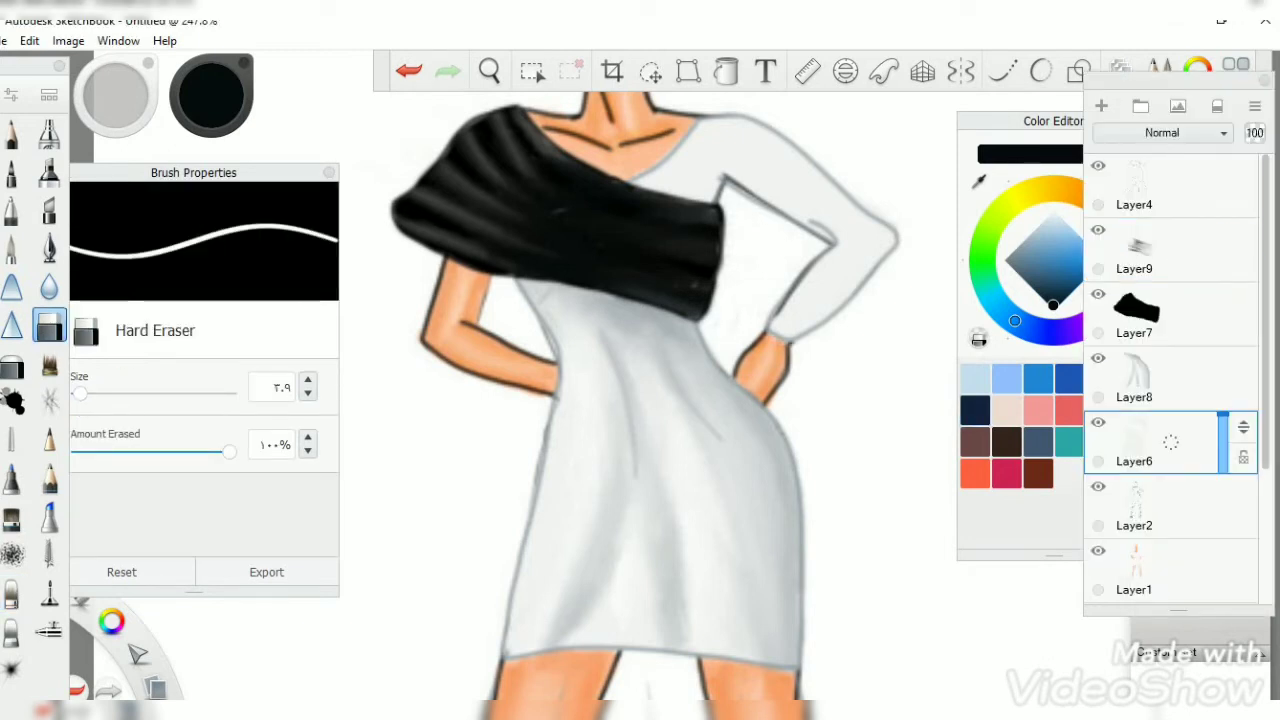
click(1160, 186)
click(12, 133)
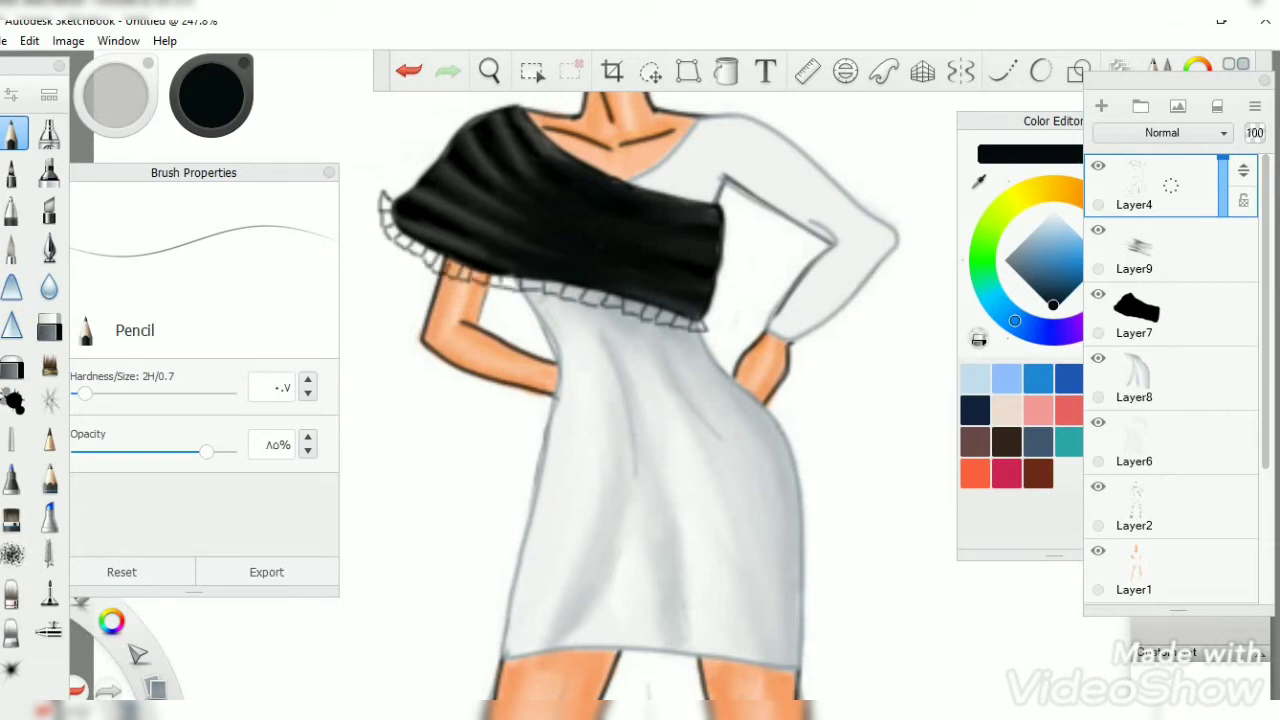
click(1198, 66)
click(1217, 314)
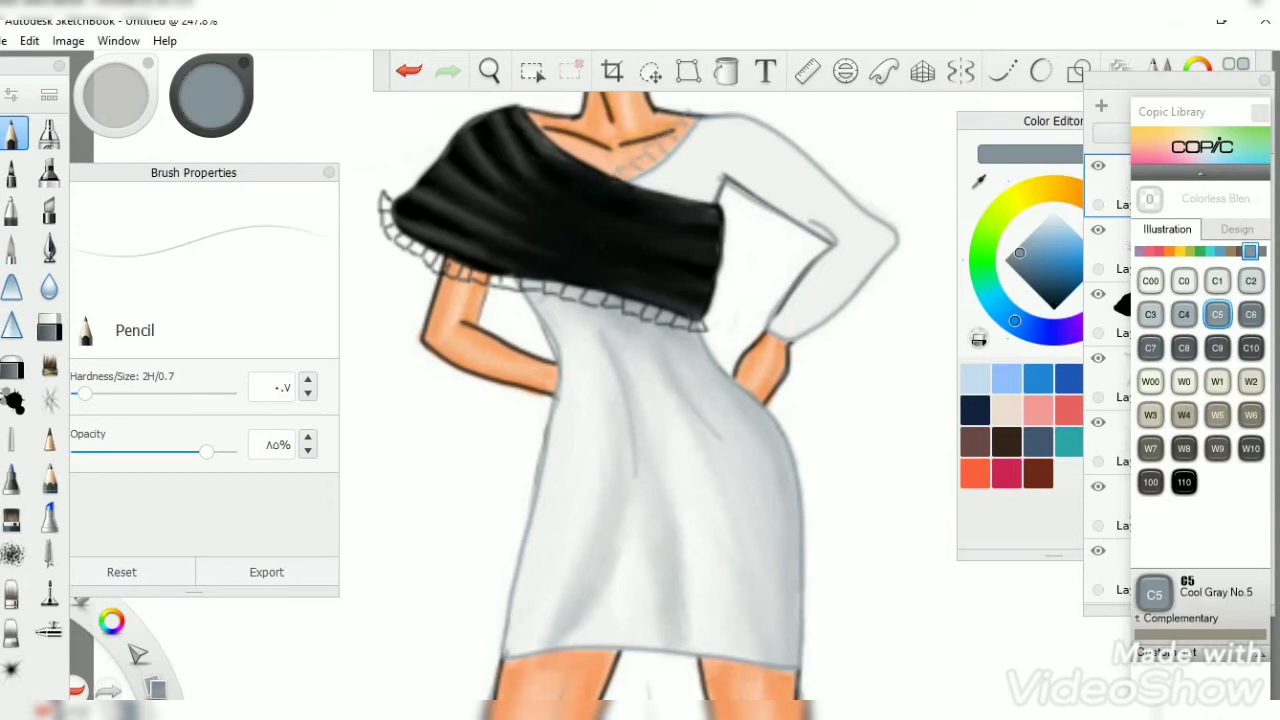
Step: On a new layer below Layer4, fill the black ruffle's lower frill with light gray using the Paintbrush at size 1.4 and 72% opacity
click(14, 248)
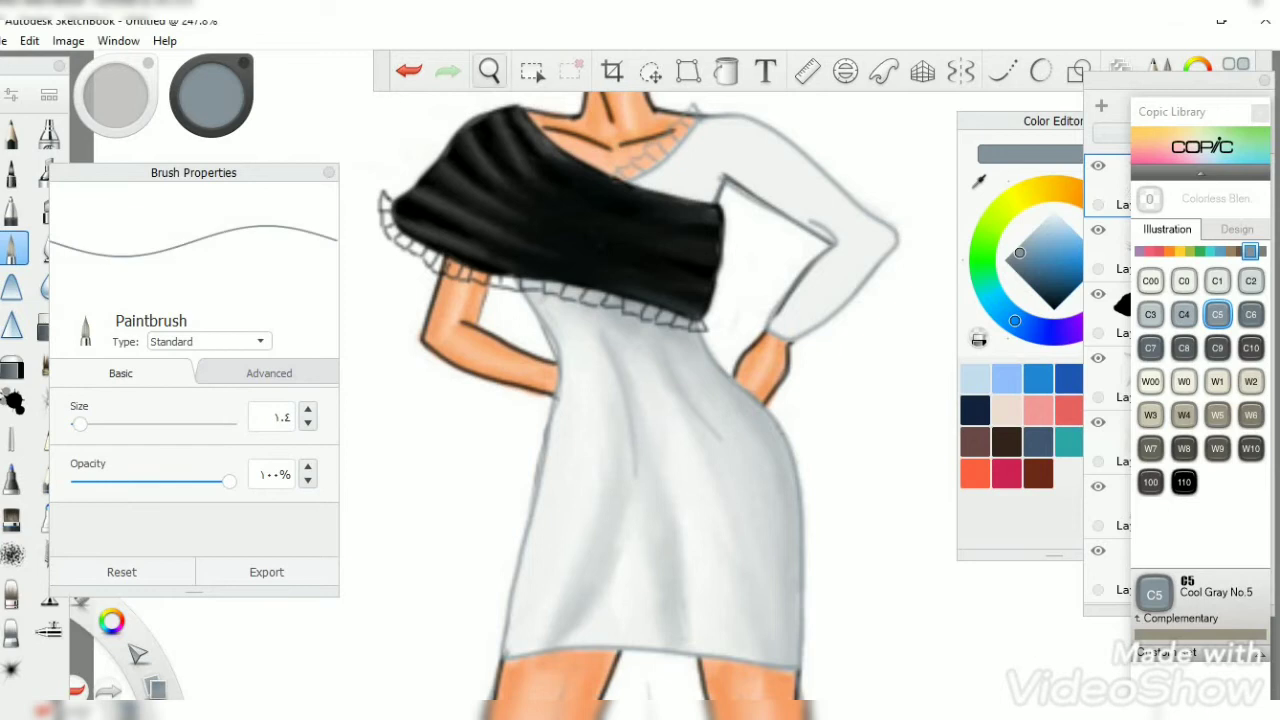
scroll(634, 420, up, 5)
drag(229, 481, 186, 481)
key(ctrl+z)
click(1198, 66)
key(ctrl+y)
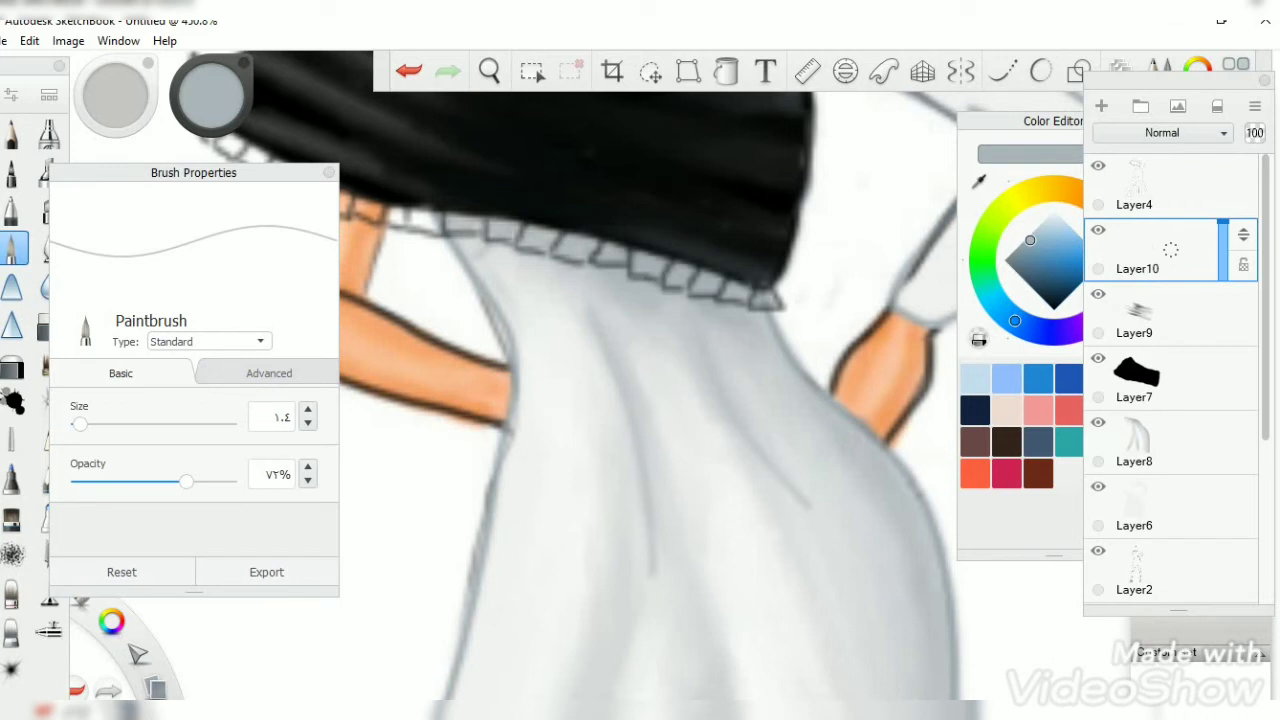
scroll(640, 400, down, 3)
scroll(640, 350, up, 3)
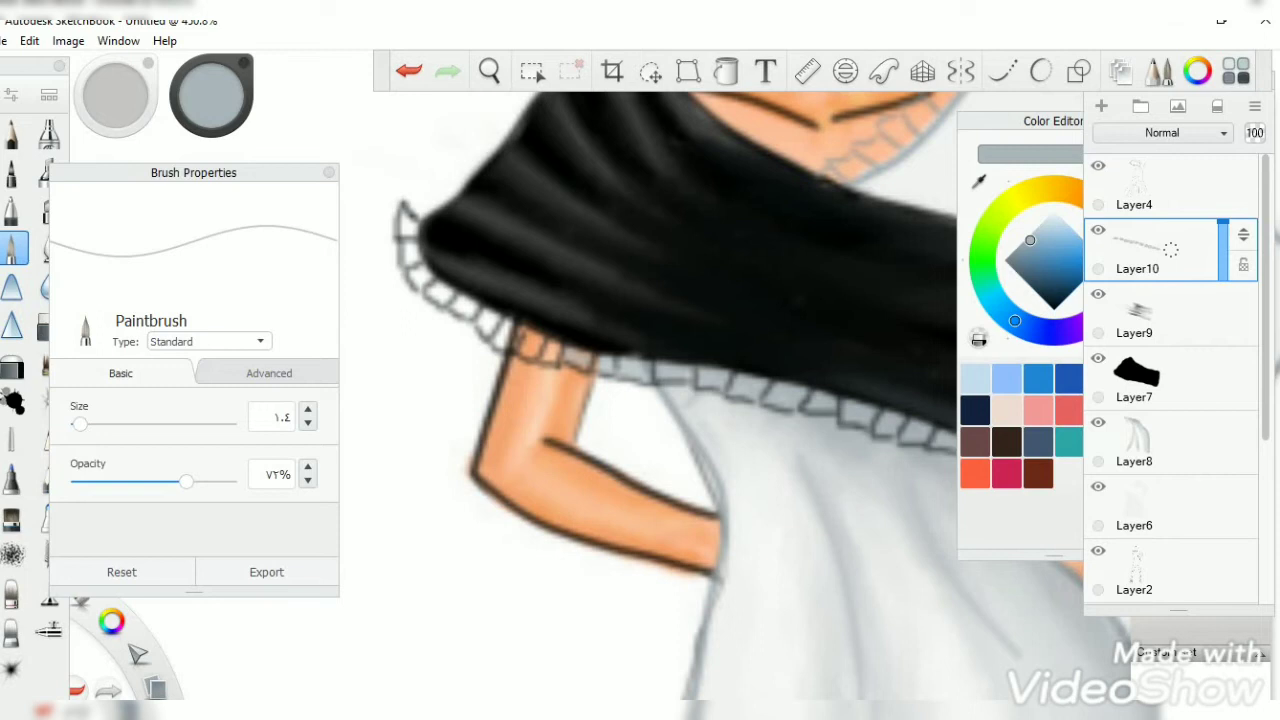
mouse_move(496, 322)
mouse_down()
mouse_move(425, 286)
mouse_move(406, 243)
mouse_up()
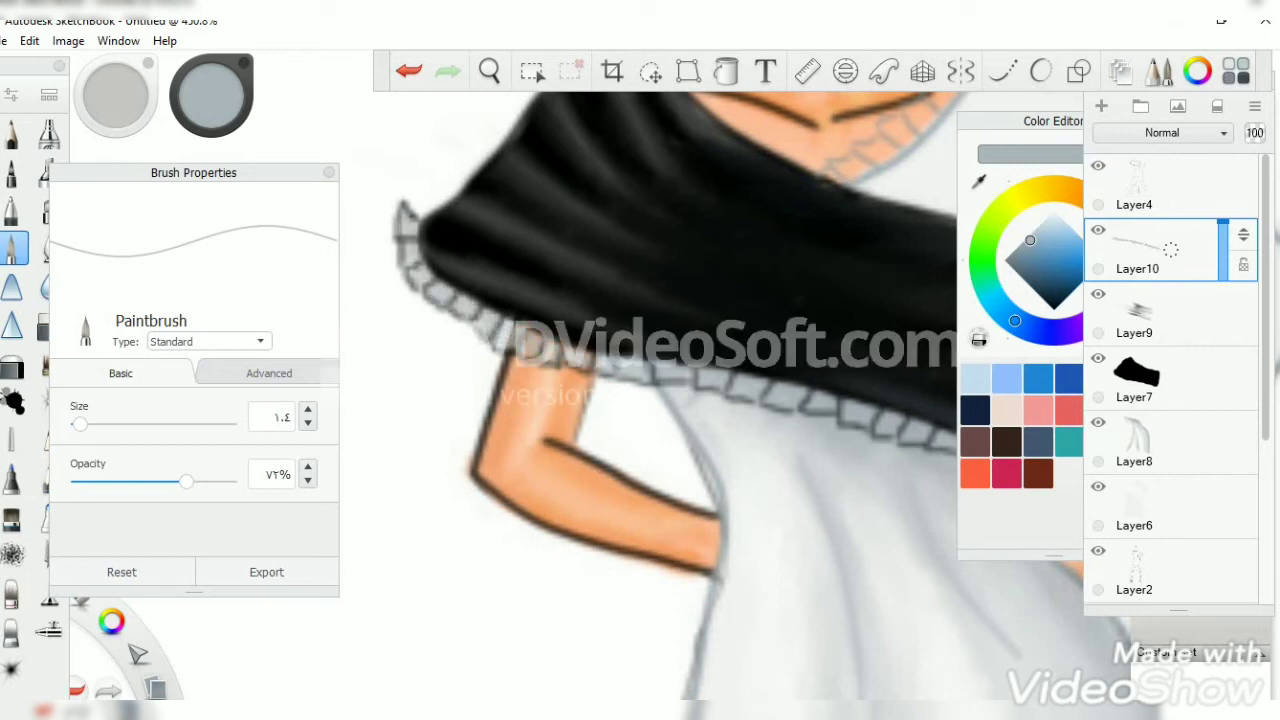
Step: Add thin white highlights to the pleats of the lower frill with the Paintbrush at size 0.8 and 100% opacity
drag(186, 481, 229, 481)
drag(1030, 240, 1054, 210)
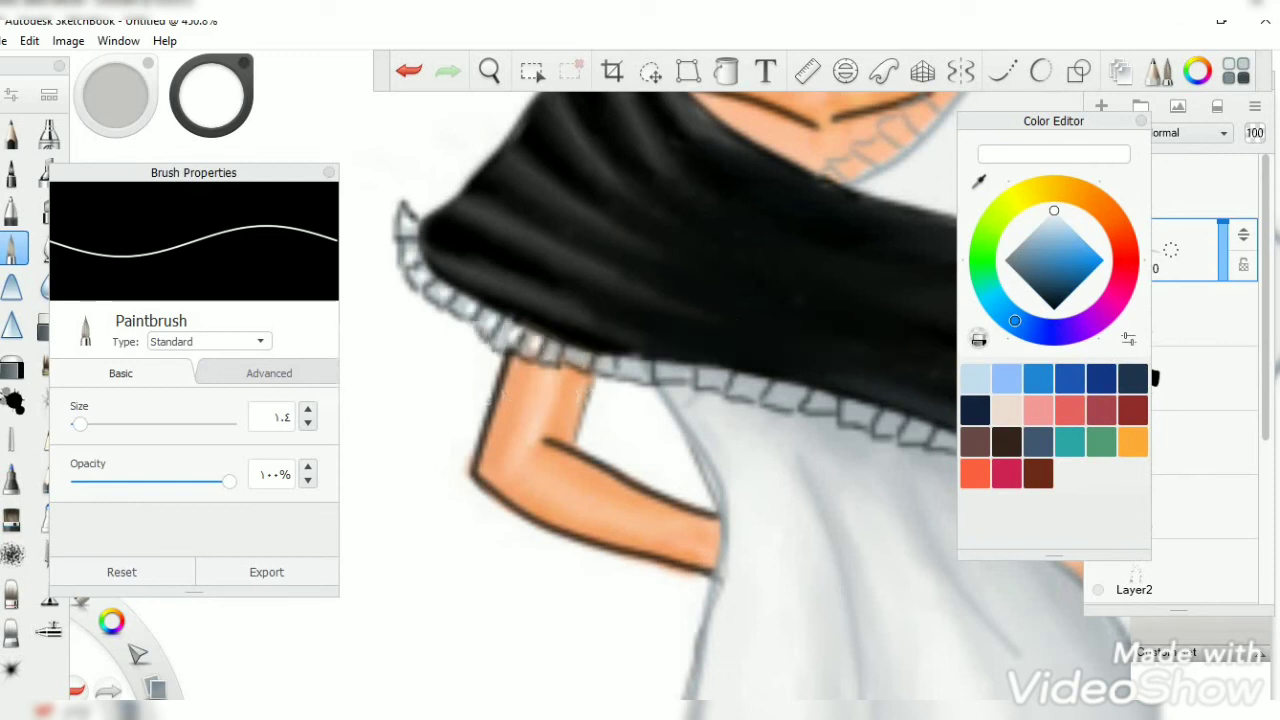
click(308, 422)
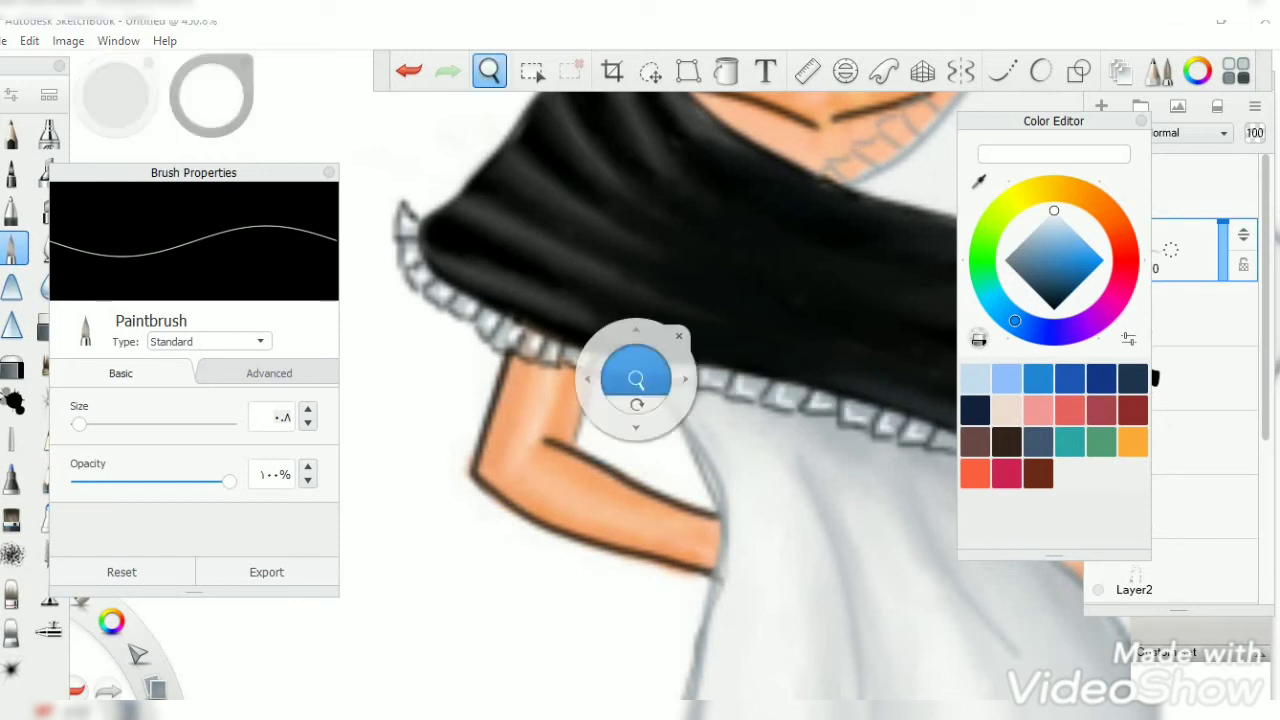
drag(638, 380, 514, 301)
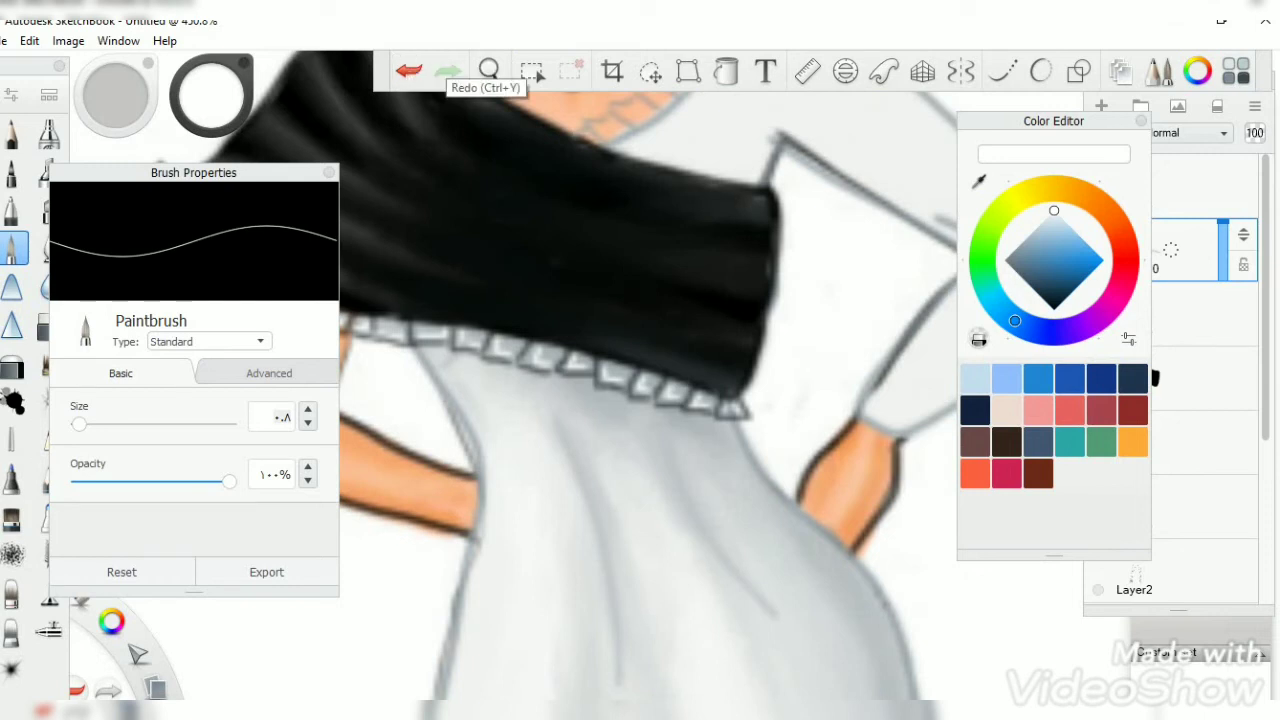
Step: Fill the neckline frill with Cool Gray No.5 using the Paintbrush at size 2.7 and 54% opacity
click(1159, 70)
click(1217, 314)
drag(229, 481, 201, 481)
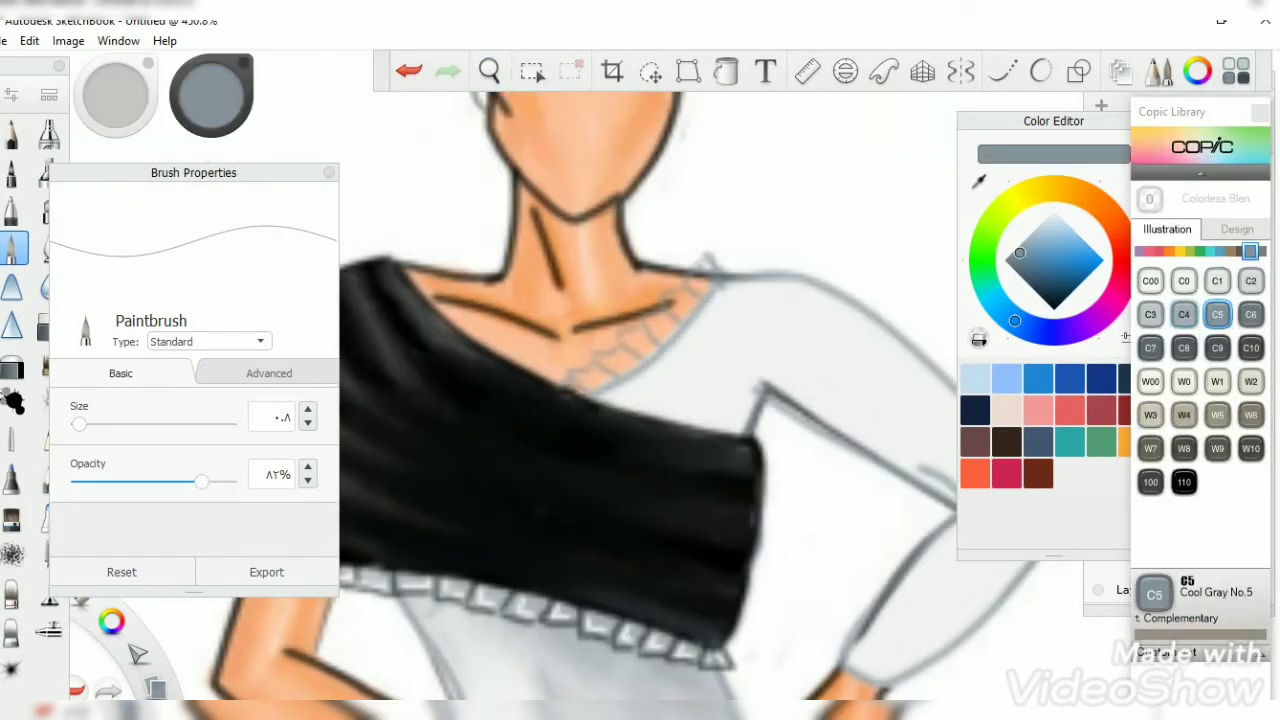
click(408, 70)
drag(79, 423, 82, 423)
drag(201, 481, 159, 481)
mouse_move(706, 274)
mouse_down()
mouse_move(626, 360)
mouse_move(598, 364)
mouse_up()
Step: Highlight the neckline frill in white with the Paintbrush at size 0.7 and soften it with the Airbrush at size 5.0 and 10% flow
alt+click(699, 279)
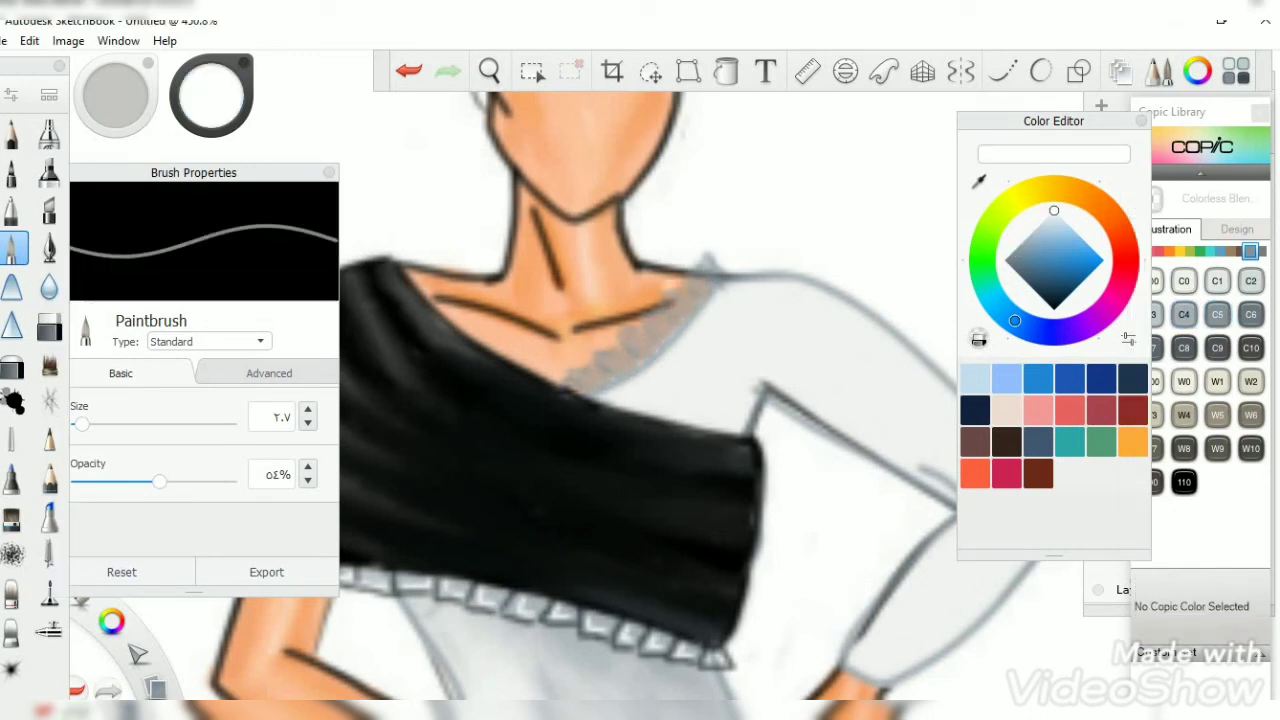
drag(82, 423, 79, 423)
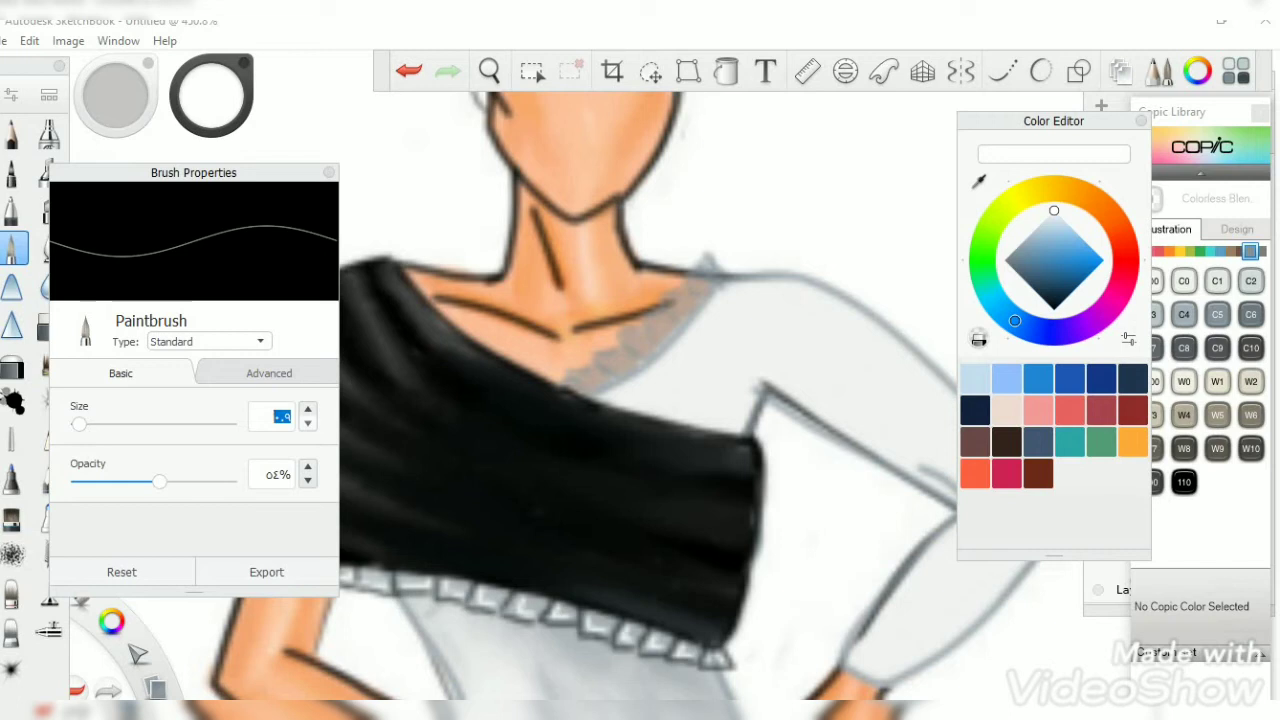
text(0.7)
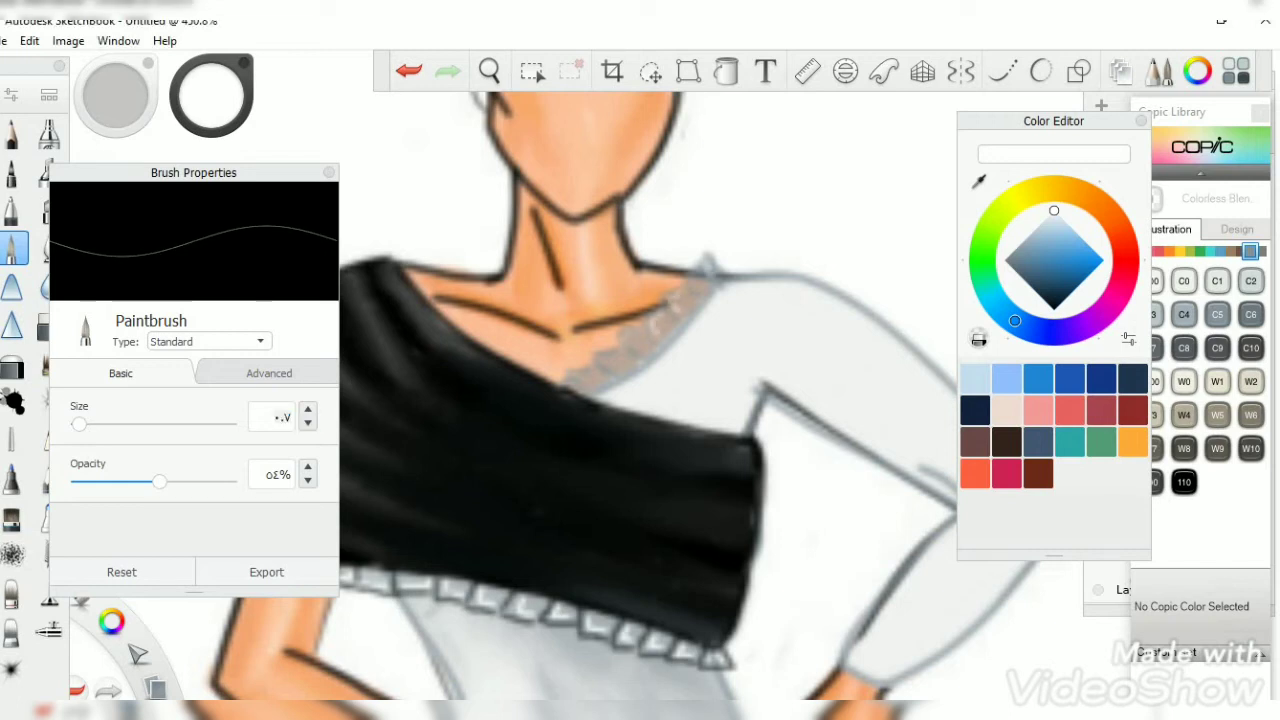
click(49, 133)
mouse_move(682, 270)
mouse_down()
mouse_move(708, 292)
mouse_move(634, 330)
mouse_up()
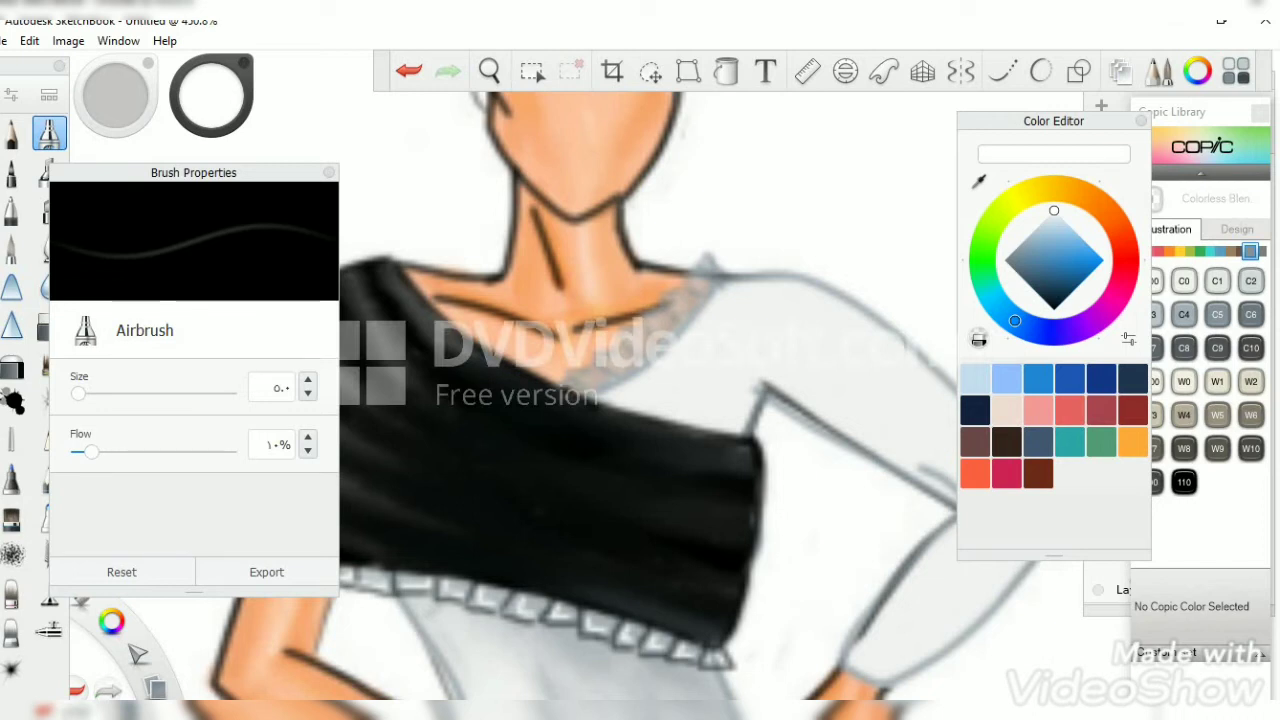
Step: Blend the gray and white pleats of the lower frill with the Colorless Soft Flat Brush
drag(632, 377, 740, 95)
click(13, 592)
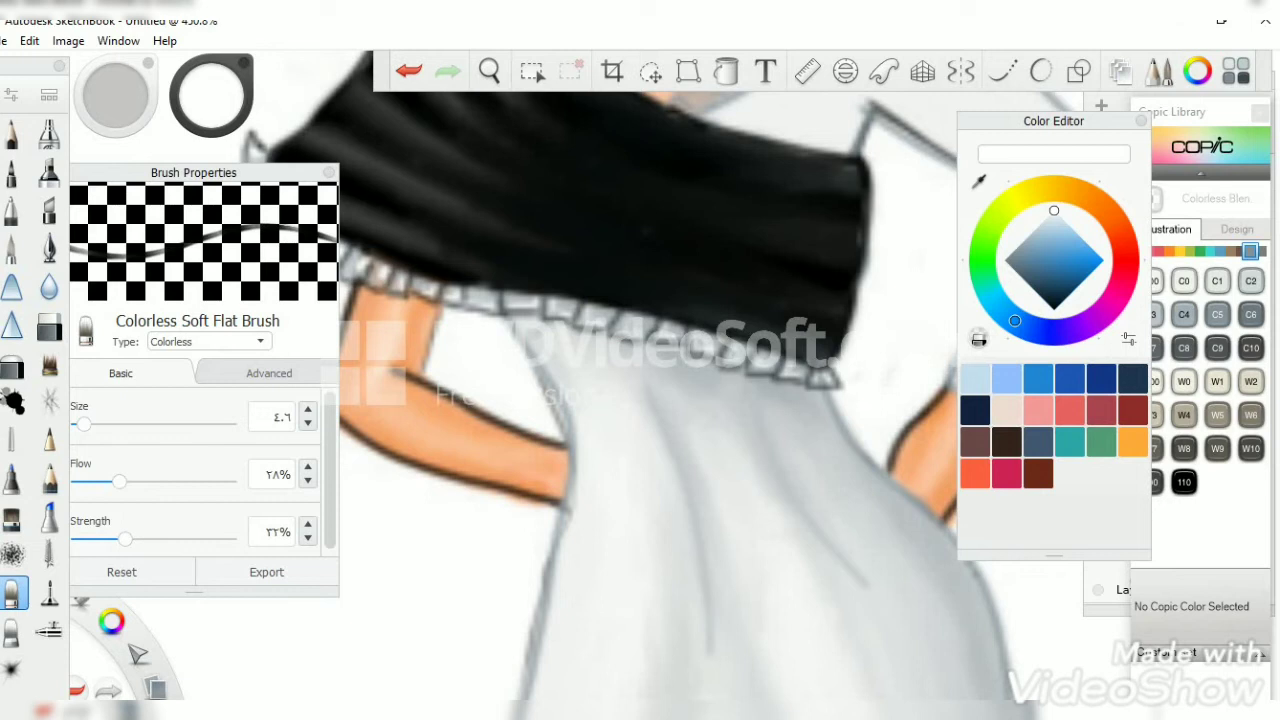
drag(594, 248, 720, 314)
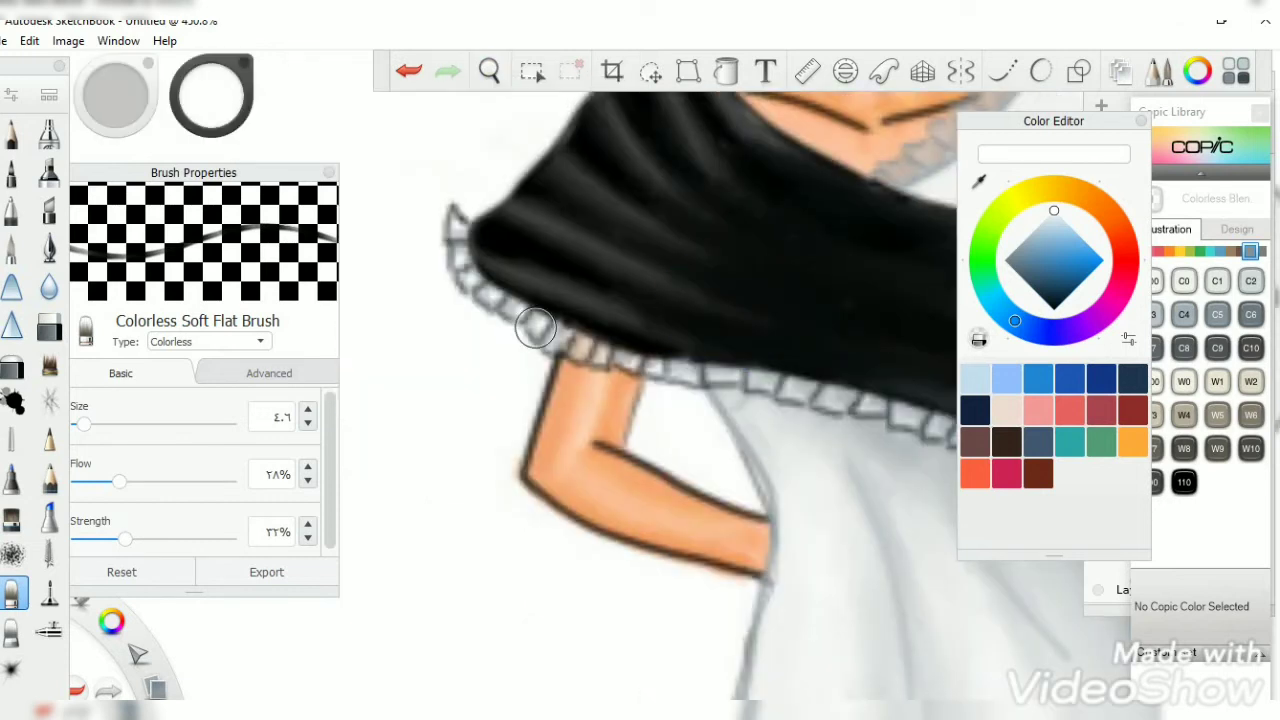
Step: Redraw the long overskirt's side hem as a pointed corner with the Pencil at size 1.6 in Cool Gray No.4, and erase the old curve
click(489, 70)
drag(543, 160, 600, 434)
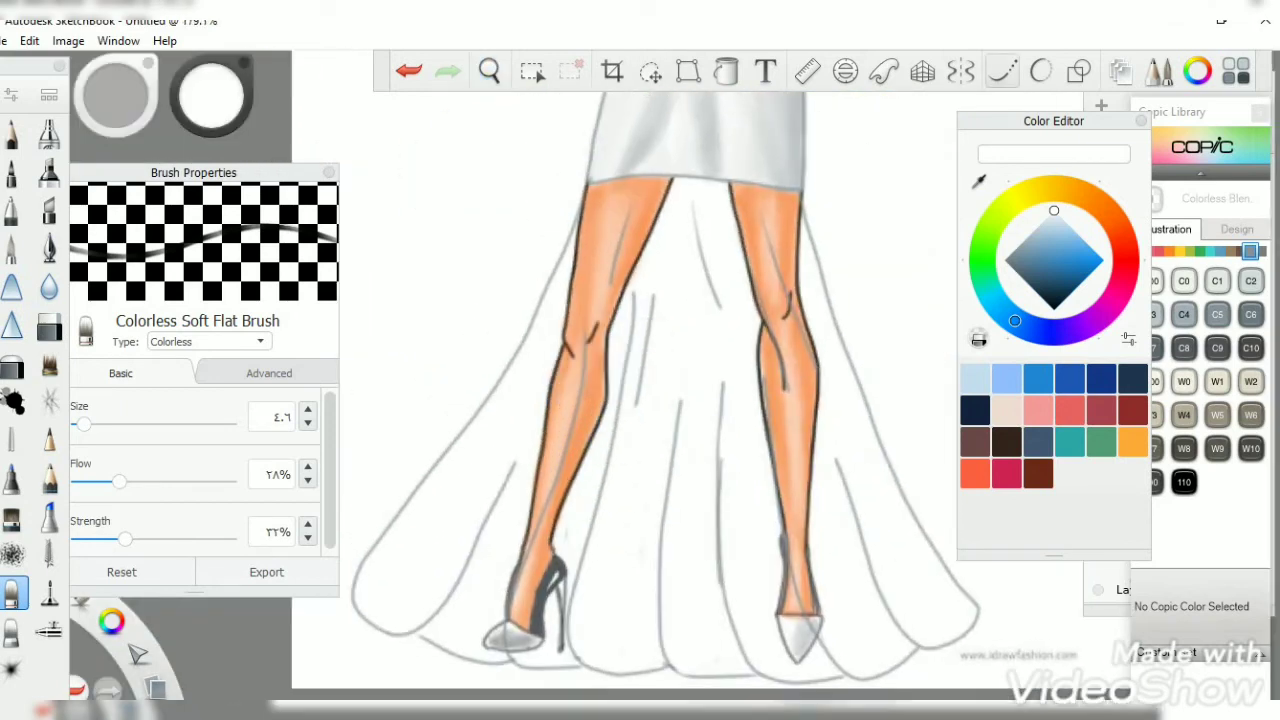
click(12, 130)
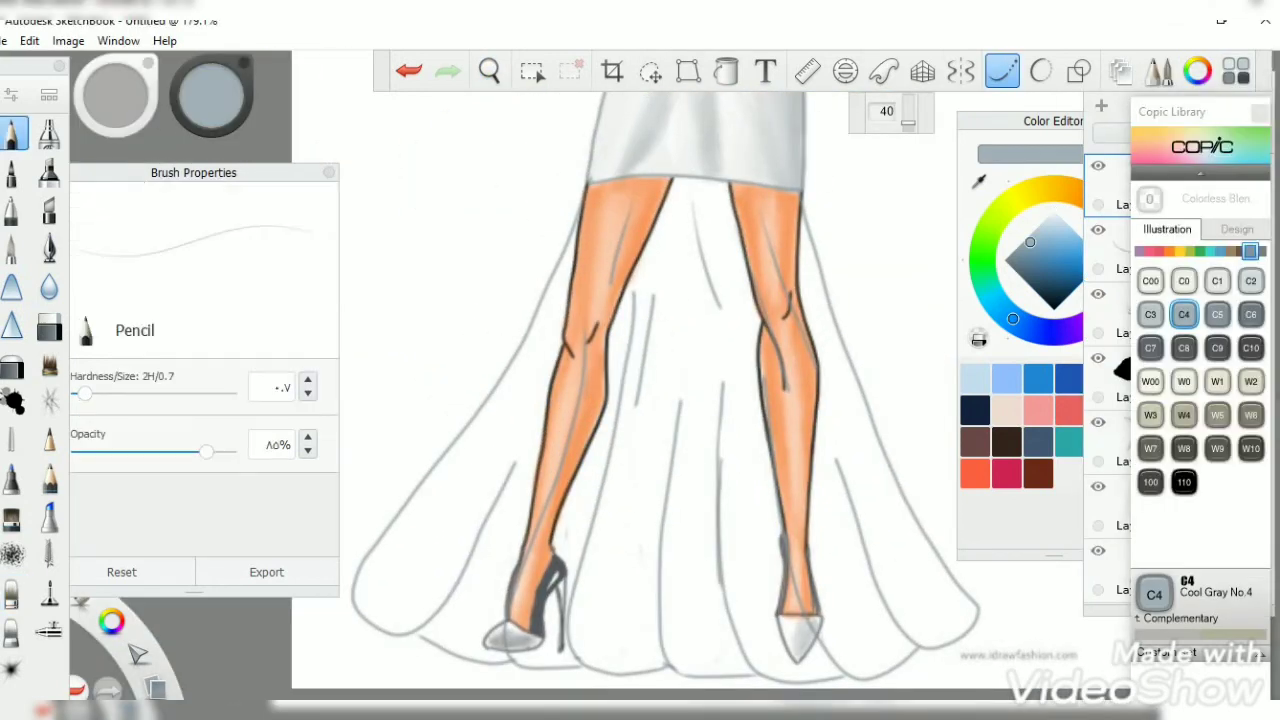
click(14, 326)
drag(410, 498, 340, 578)
drag(322, 598, 404, 648)
drag(476, 566, 400, 646)
drag(508, 309, 563, 309)
drag(395, 596, 379, 596)
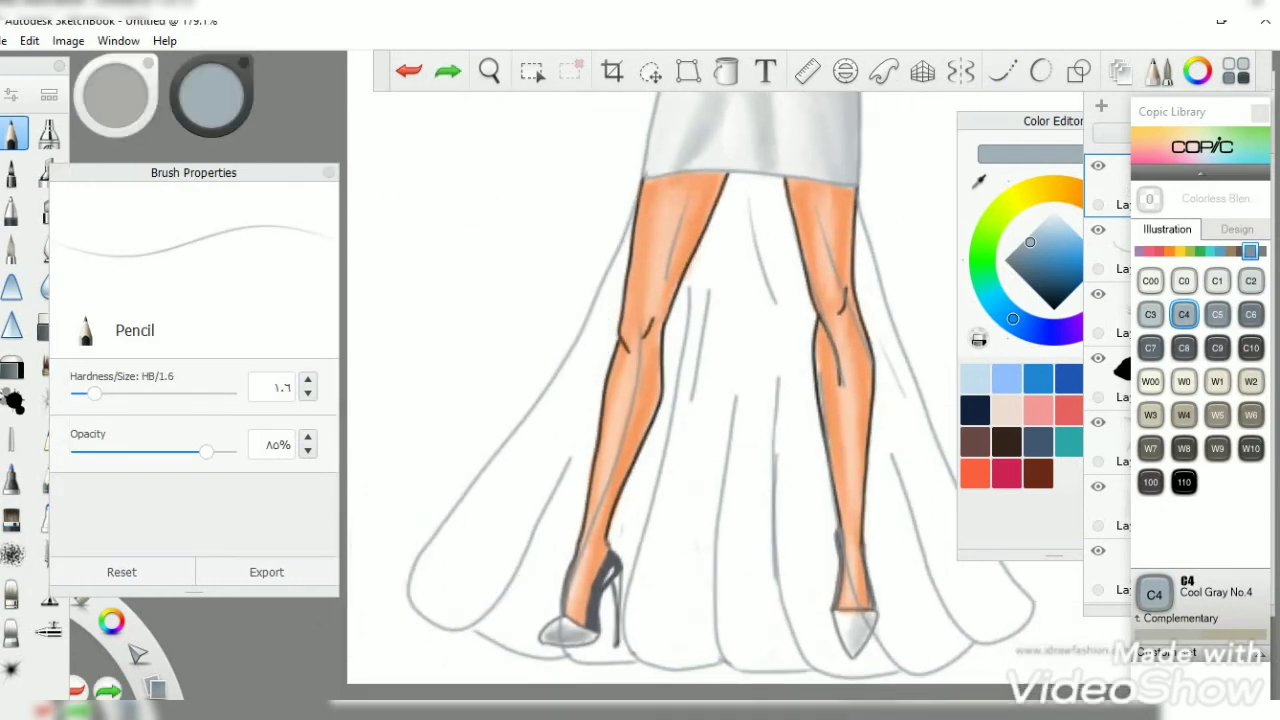
mouse_move(478, 480)
mouse_down()
mouse_move(372, 570)
mouse_move(470, 638)
mouse_up()
drag(544, 552, 468, 638)
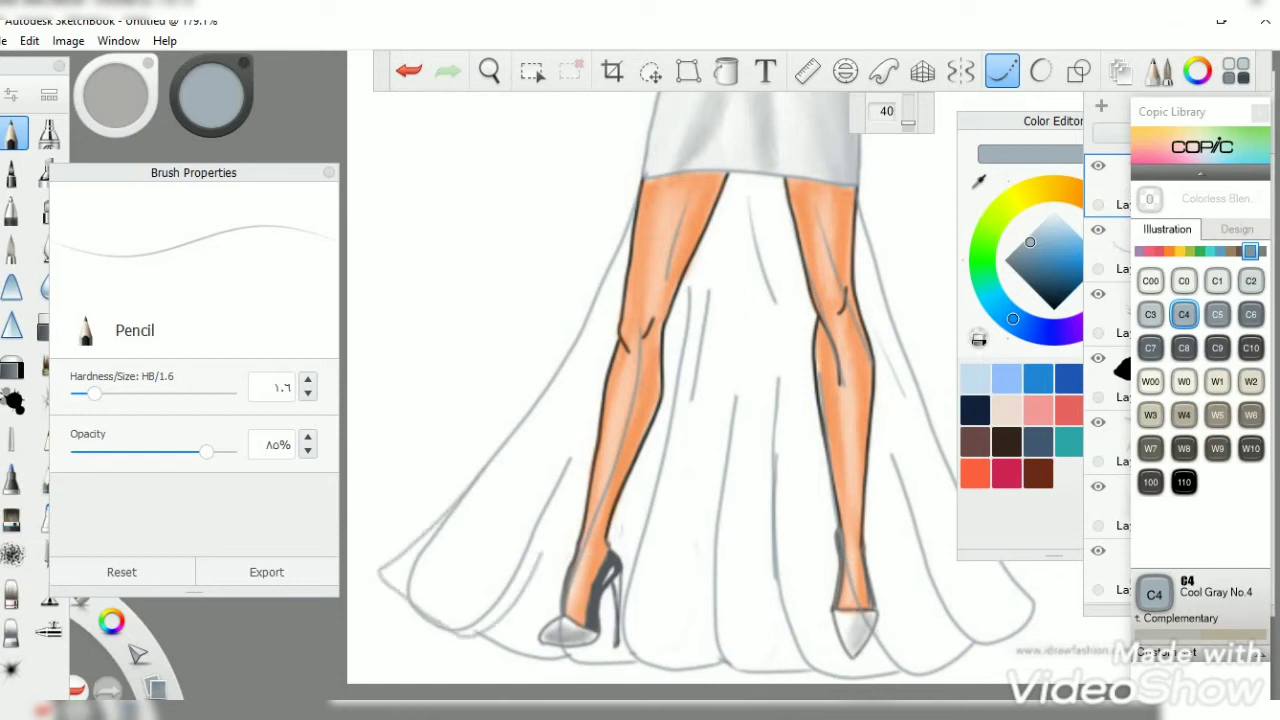
click(49, 325)
mouse_move(422, 556)
mouse_down()
mouse_move(466, 630)
mouse_move(570, 460)
mouse_up()
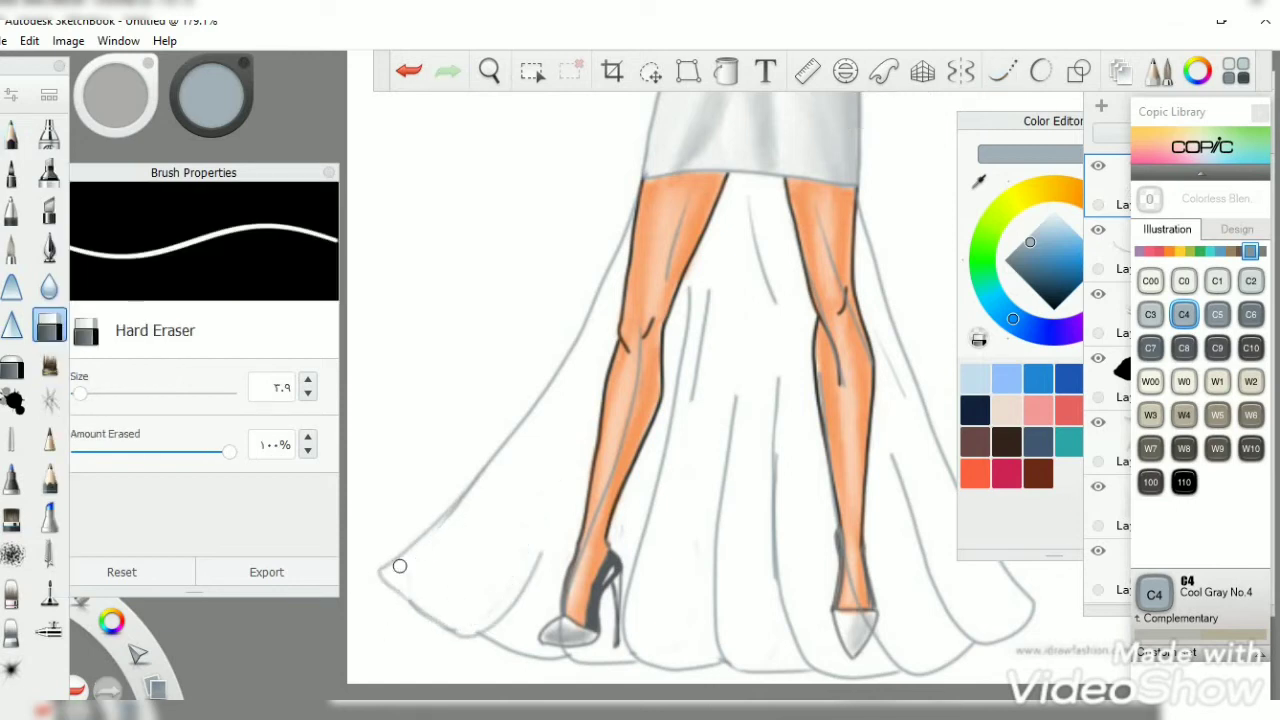
Step: On a new layer above Layer10, paint the long overskirt in translucent Cool Gray No.4 with the Paintbrush at size 25.3 and 54% opacity
click(1120, 70)
click(1170, 250)
click(490, 70)
drag(529, 286, 529, 330)
click(12, 248)
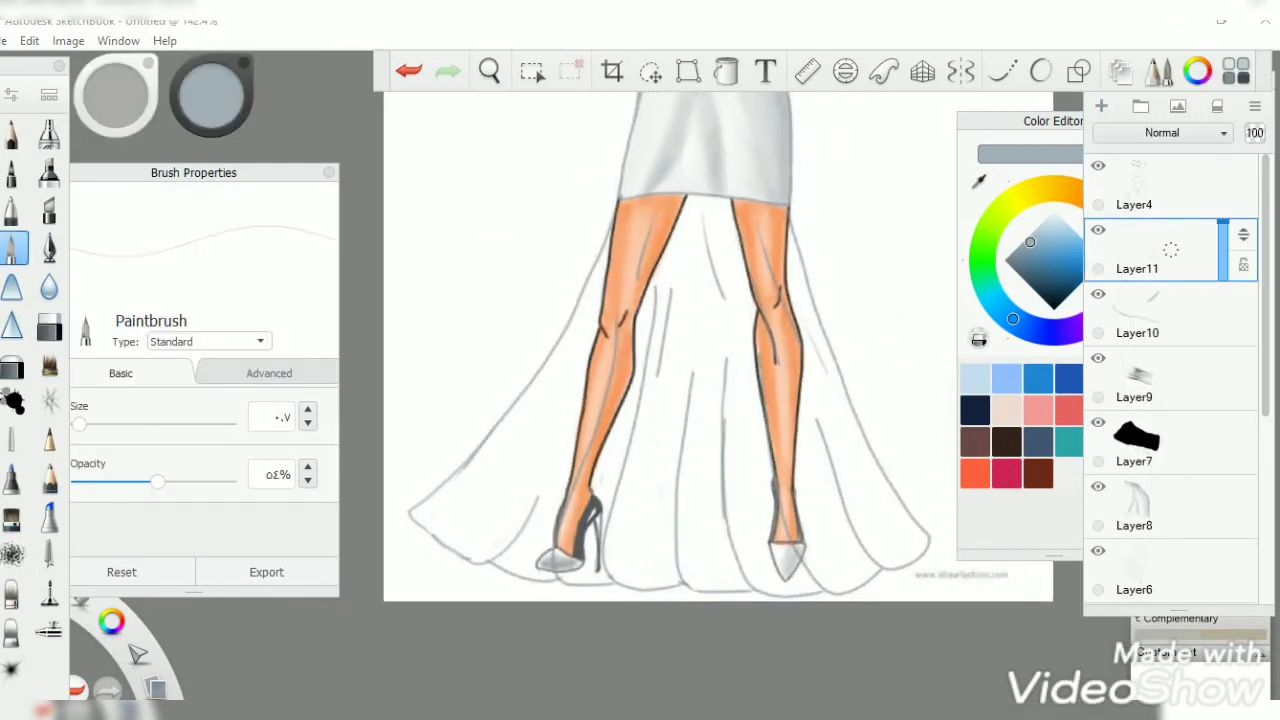
drag(78, 423, 115, 423)
drag(660, 200, 740, 300)
drag(750, 200, 810, 380)
mouse_move(580, 200)
mouse_down()
mouse_move(670, 310)
mouse_move(430, 540)
mouse_up()
mouse_move(500, 450)
mouse_down()
mouse_move(660, 580)
mouse_move(880, 560)
mouse_up()
drag(900, 480, 720, 320)
drag(780, 480, 600, 380)
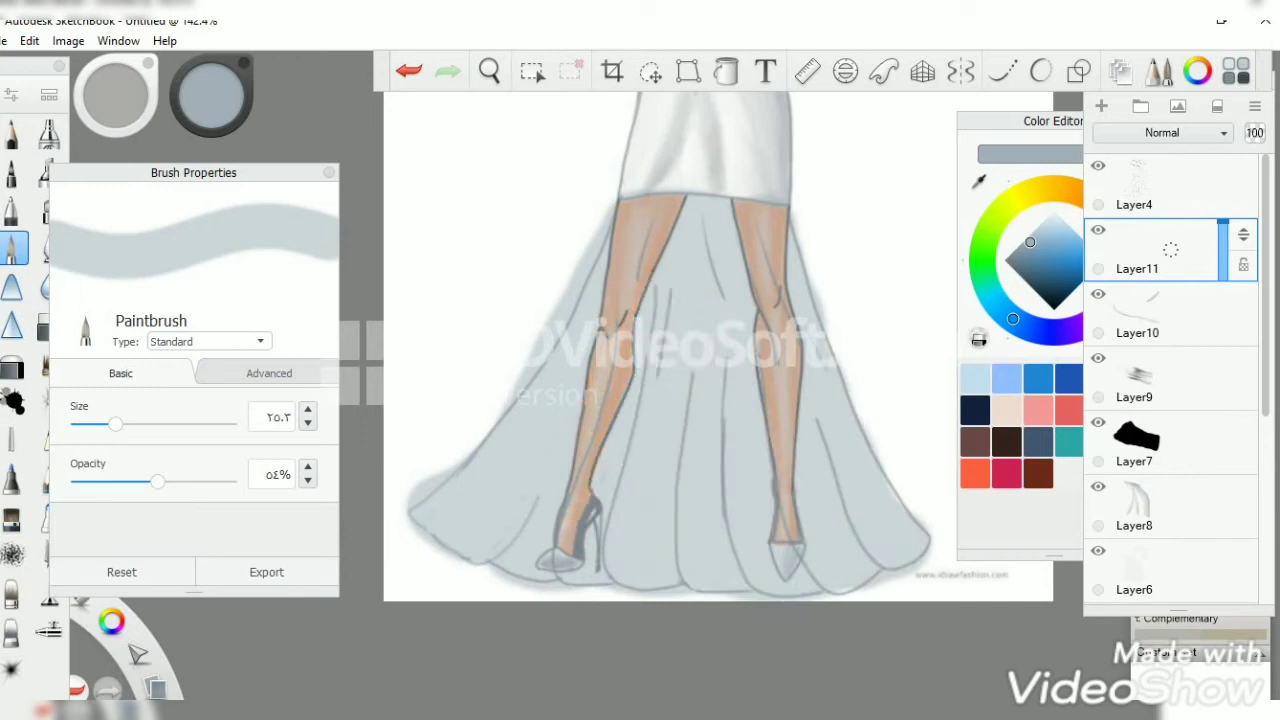
Step: Erase the gray paint spilling past the overskirt's left edge and hem corner with the Hard Eraser at size 3.9 and 100% amount erased
scroll(660, 350, up, 3)
key(e)
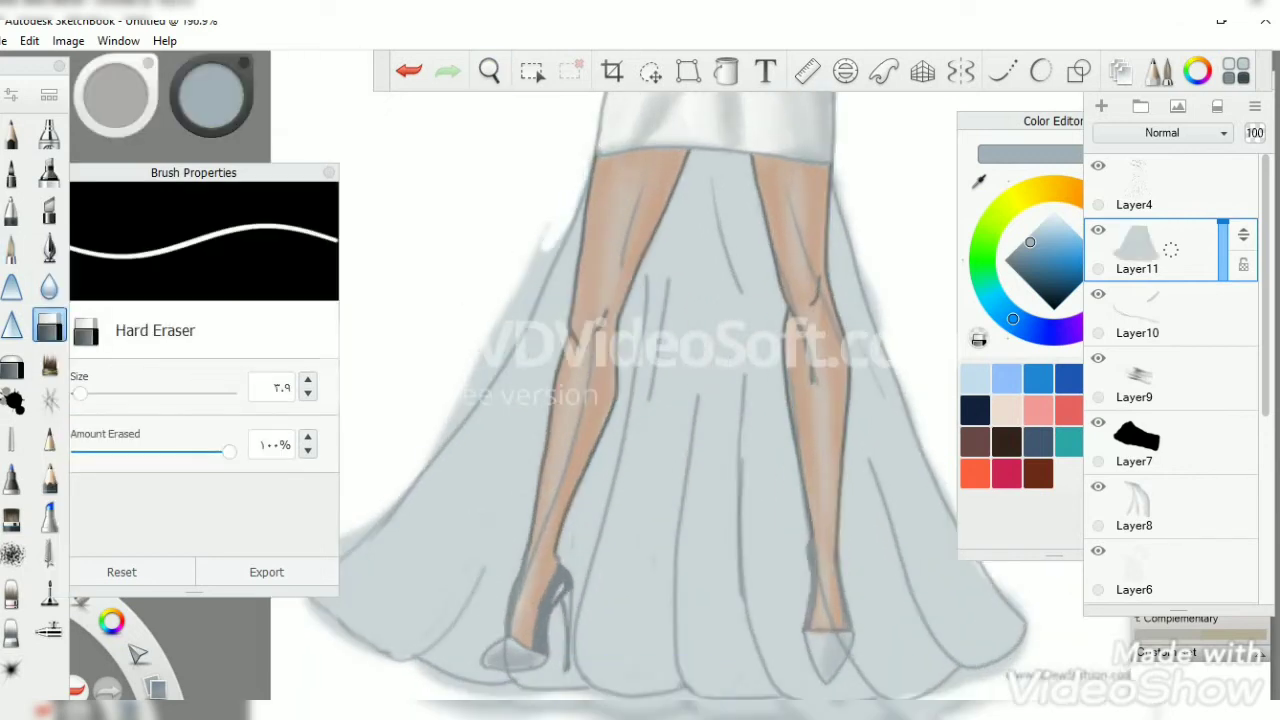
drag(560, 235, 518, 318)
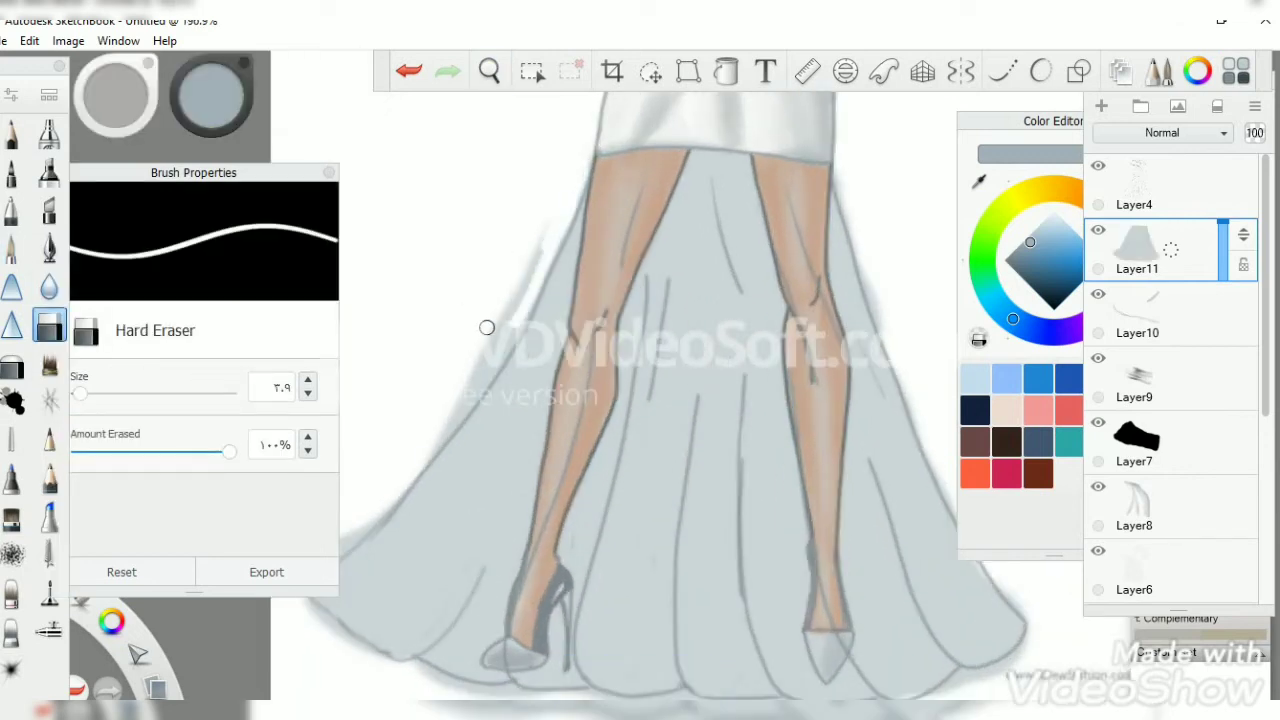
drag(540, 246, 494, 332)
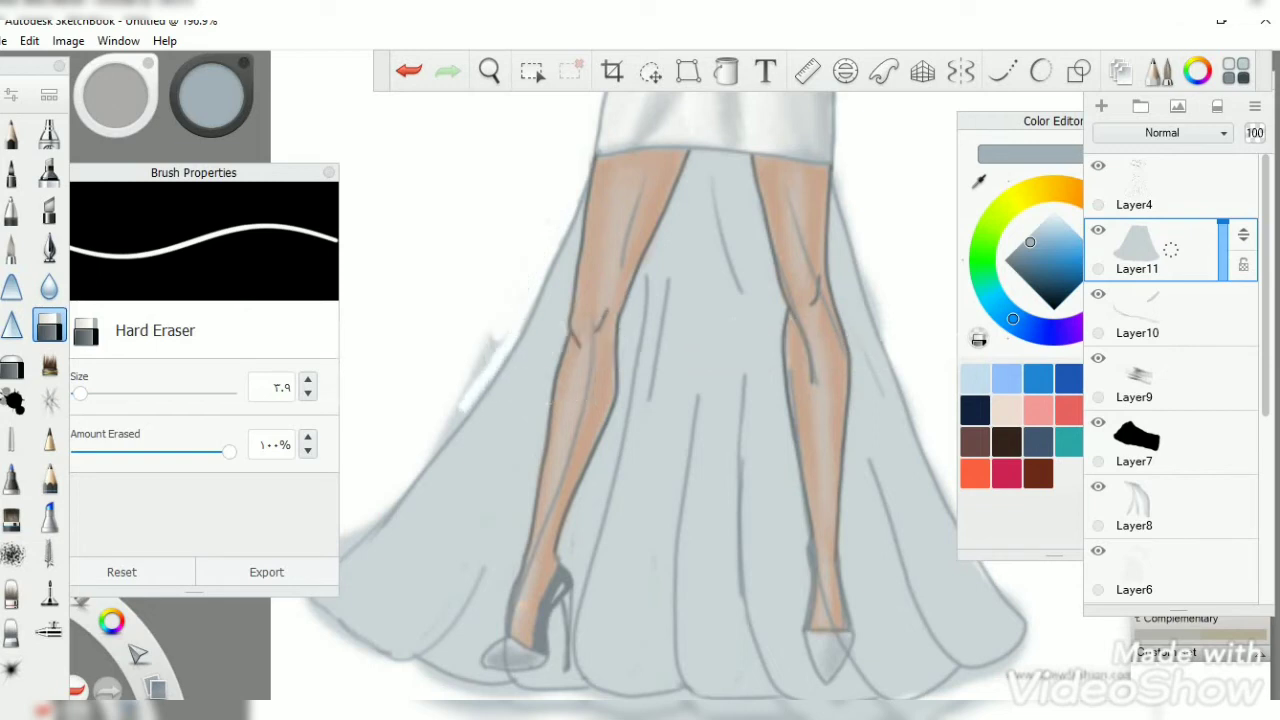
click(489, 70)
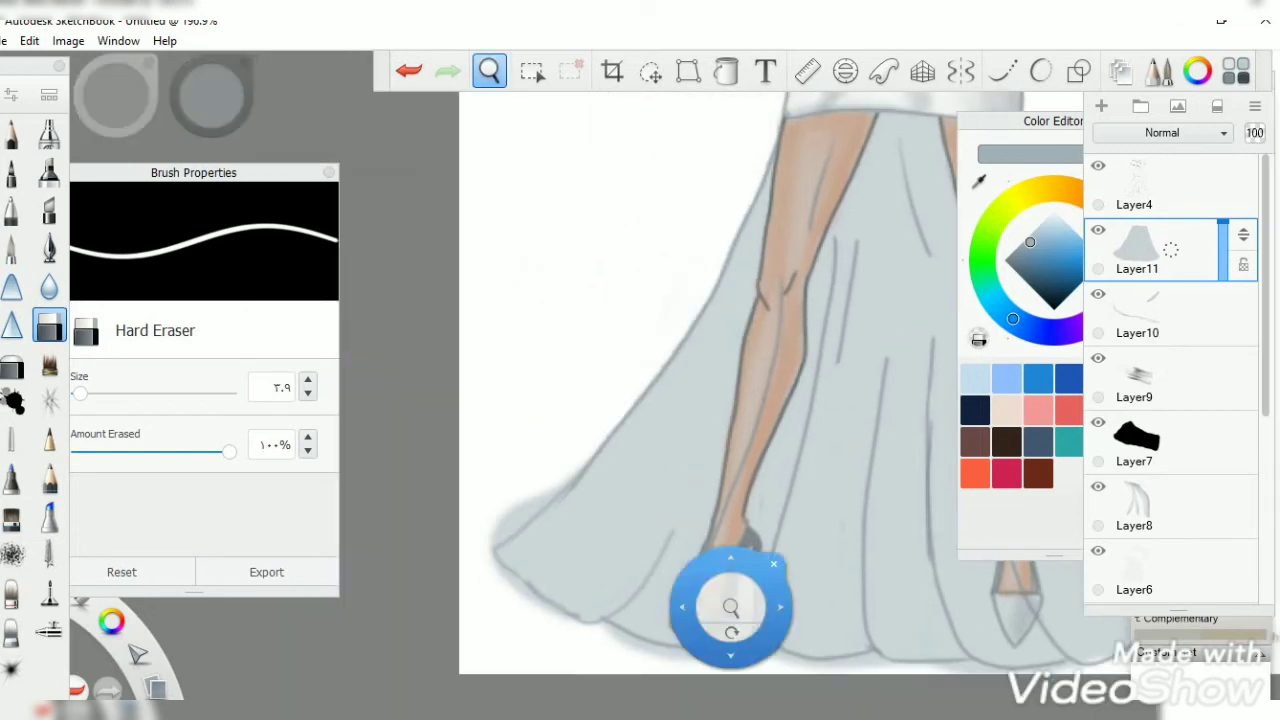
drag(729, 608, 450, 392)
mouse_move(370, 502)
mouse_down()
mouse_move(470, 615)
mouse_move(580, 665)
mouse_move(684, 690)
mouse_move(830, 698)
mouse_move(791, 686)
mouse_up()
click(489, 70)
drag(480, 290, 468, 300)
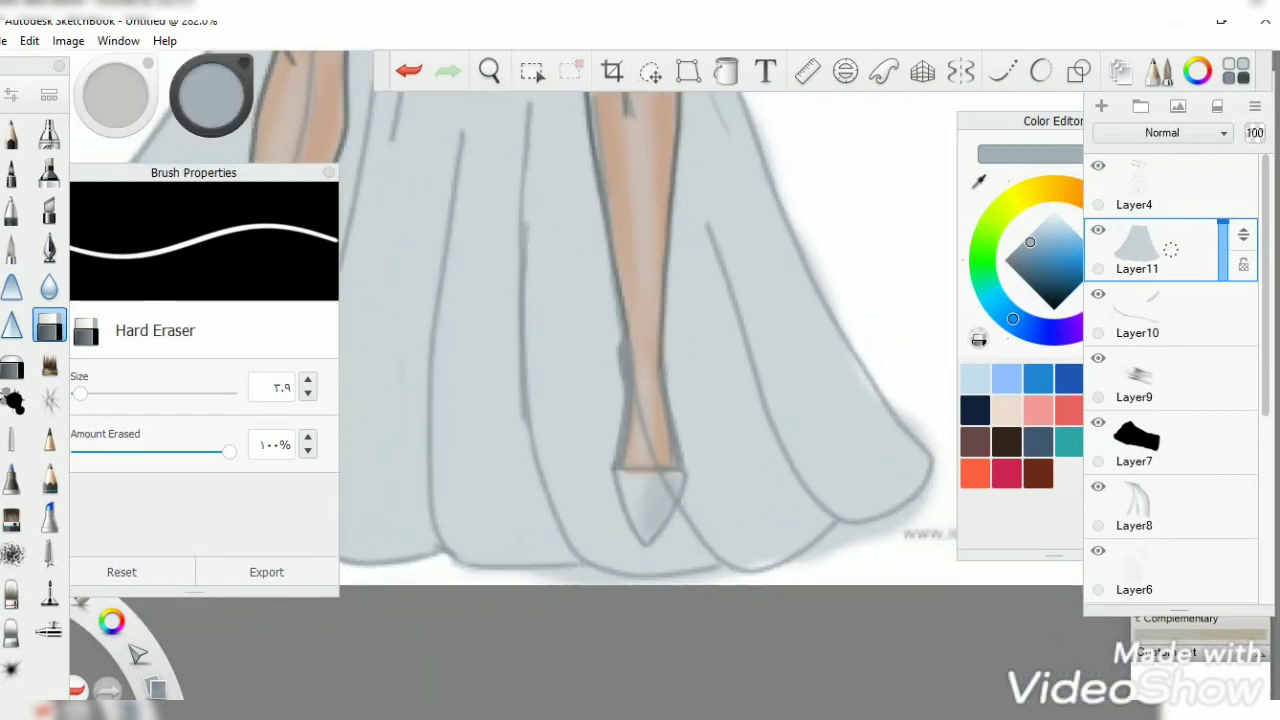
Step: Clean up the paint overflow around the overskirt's scalloped hem and right side edge with the Hard Eraser
mouse_move(566, 578)
mouse_down()
mouse_move(650, 580)
mouse_move(910, 516)
mouse_move(938, 460)
mouse_up()
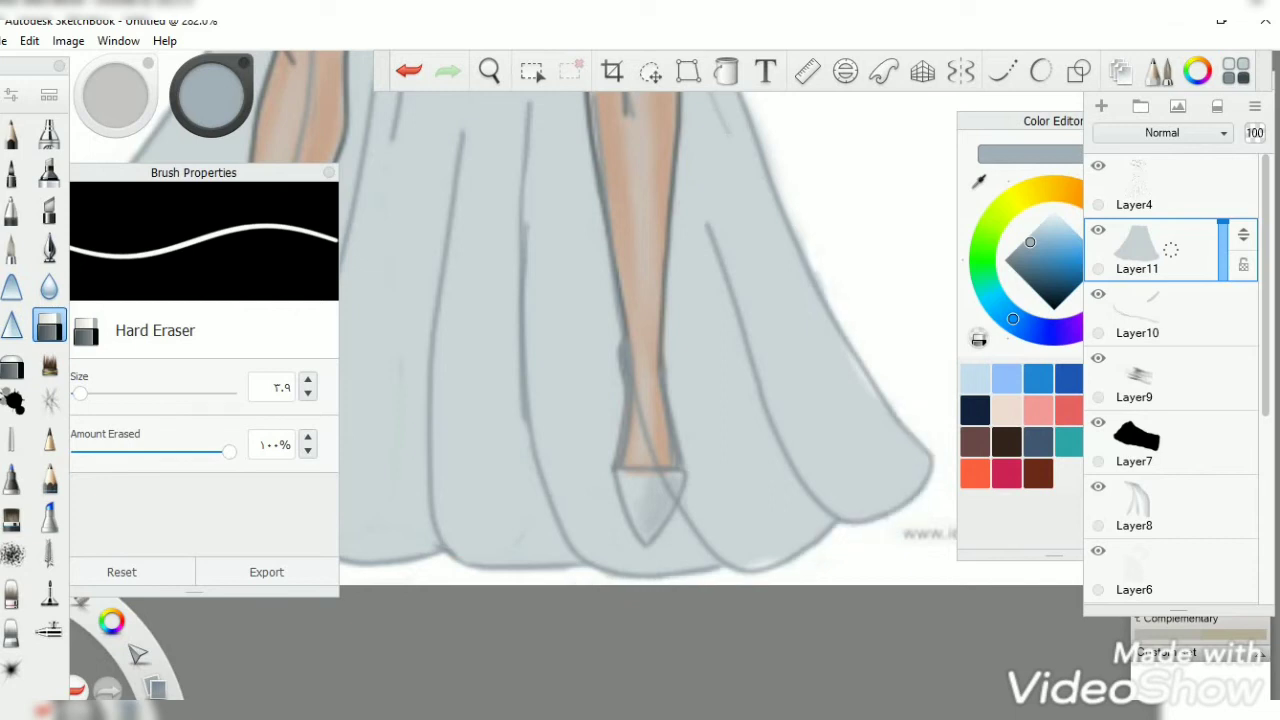
drag(614, 320, 657, 503)
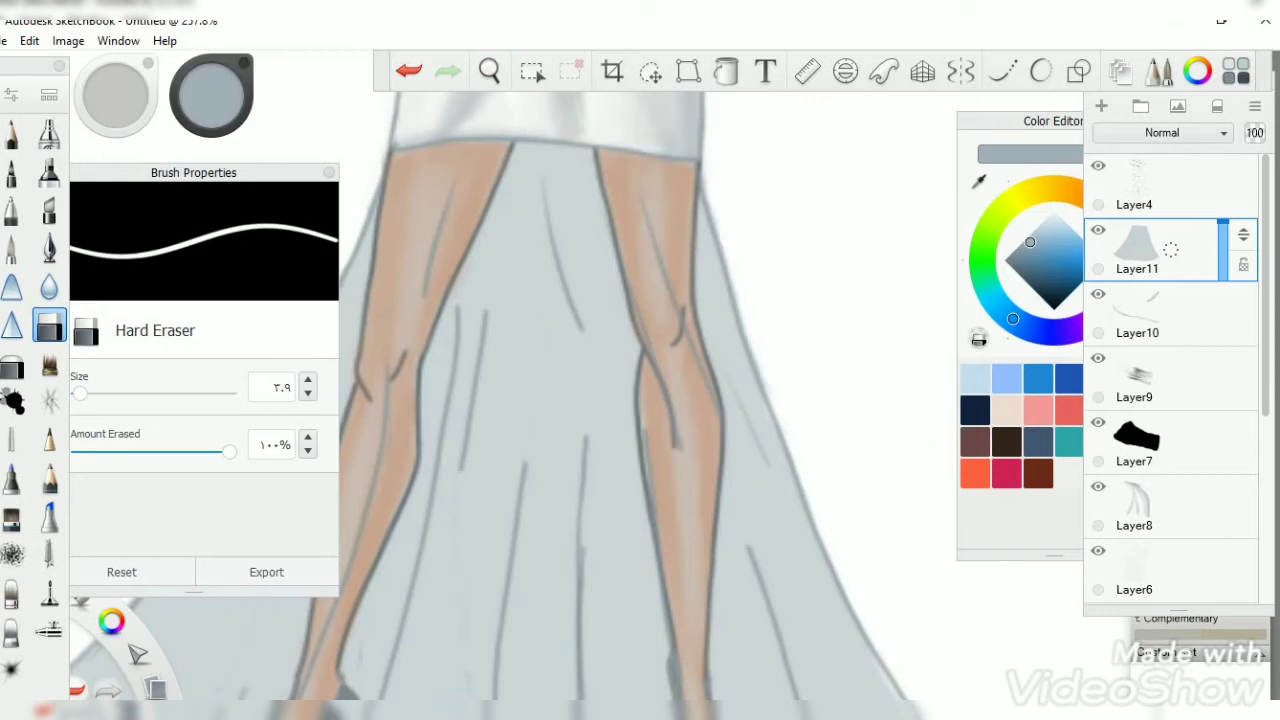
drag(549, 194, 634, 366)
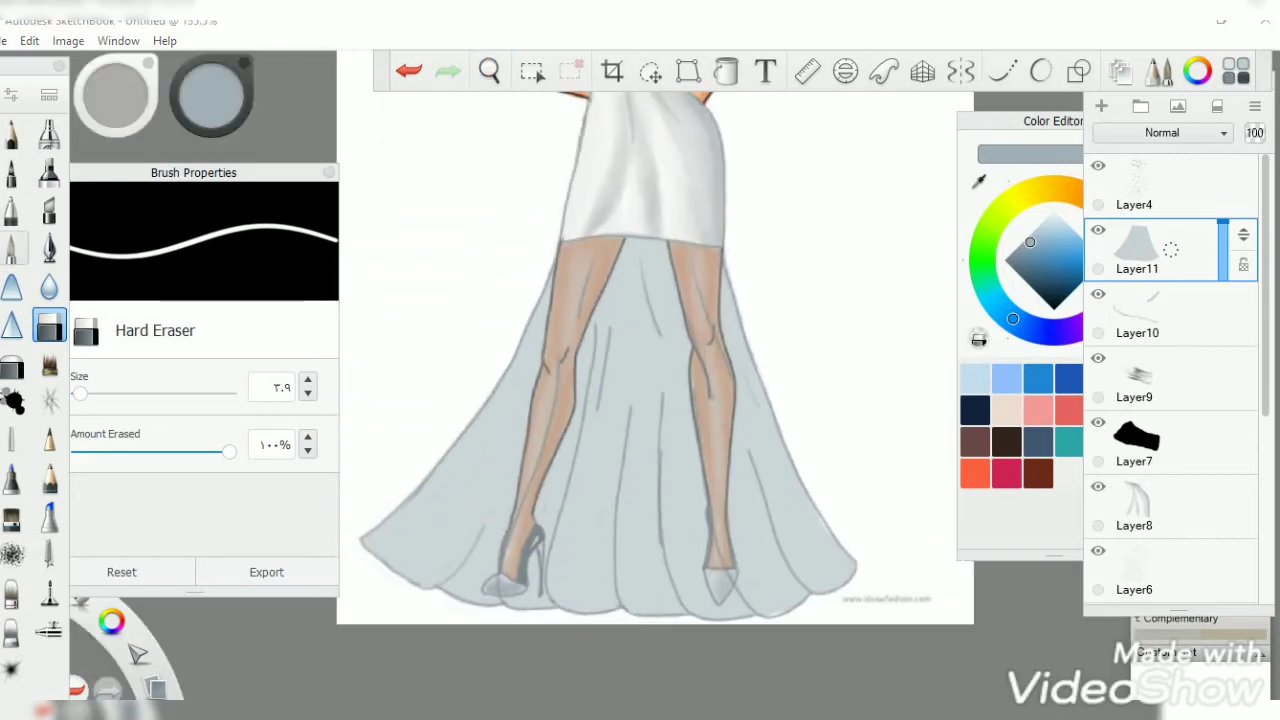
Step: Try painting pale blue highlights along the overskirt folds and edges with the Paintbrush at size 7.9 and 54% opacity
click(12, 248)
click(1053, 120)
click(1057, 214)
drag(115, 423, 90, 423)
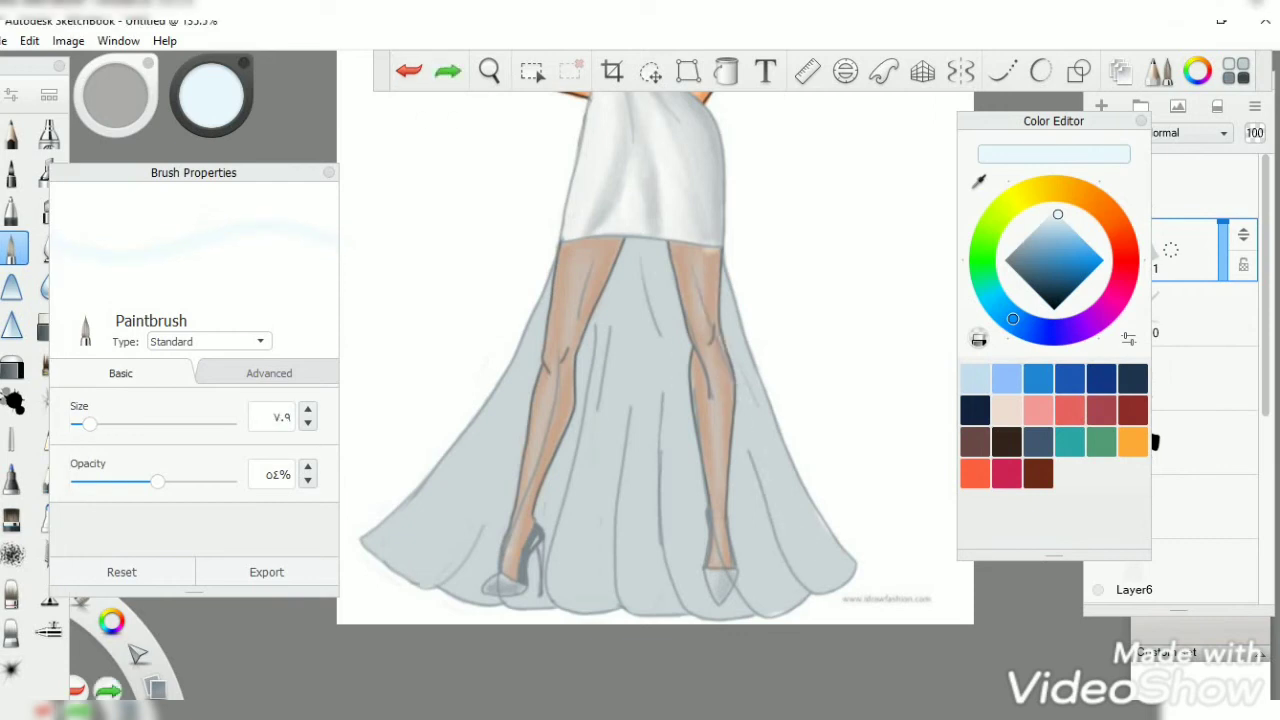
drag(820, 560, 700, 280)
drag(380, 545, 600, 240)
drag(600, 586, 600, 240)
drag(720, 586, 690, 298)
drag(630, 612, 630, 388)
drag(520, 582, 600, 338)
drag(780, 576, 710, 374)
drag(595, 310, 625, 250)
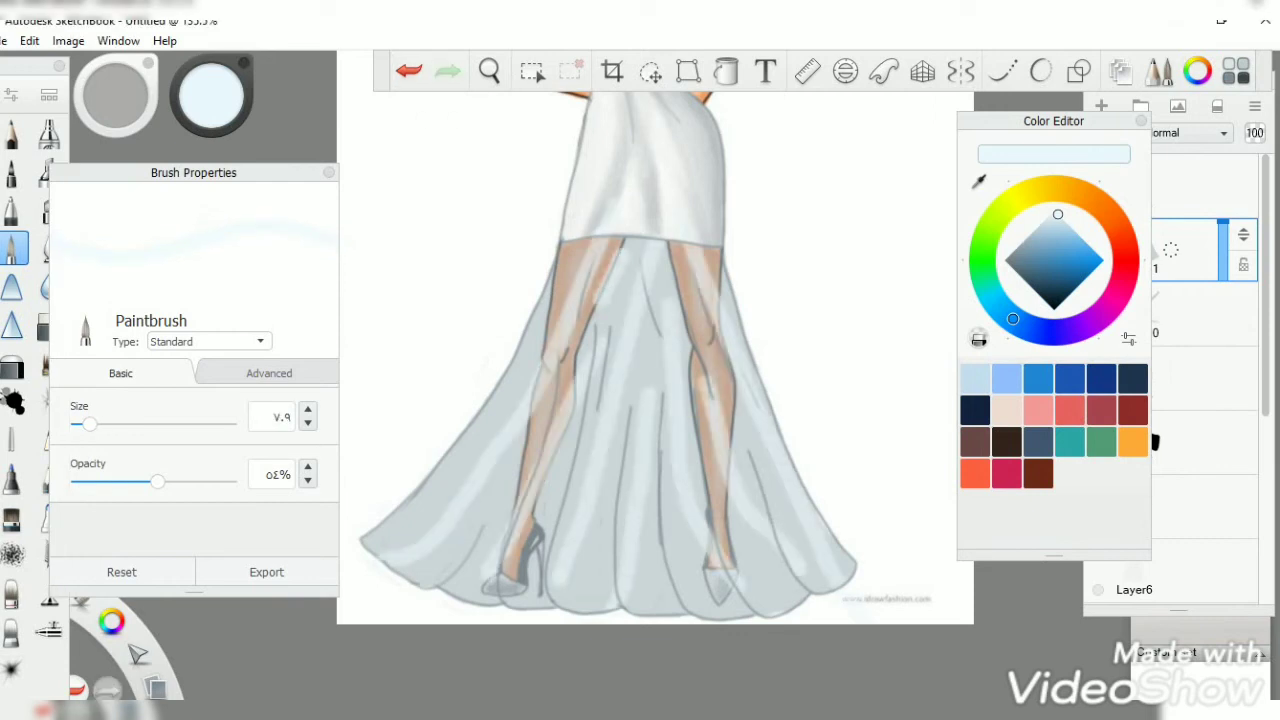
Step: Try painting medium gray shadows along the overskirt folds and hem scallops with the Paintbrush at 54% opacity
click(1008, 256)
drag(810, 545, 672, 262)
drag(600, 528, 660, 292)
drag(455, 552, 620, 286)
drag(740, 328, 712, 258)
drag(868, 600, 735, 325)
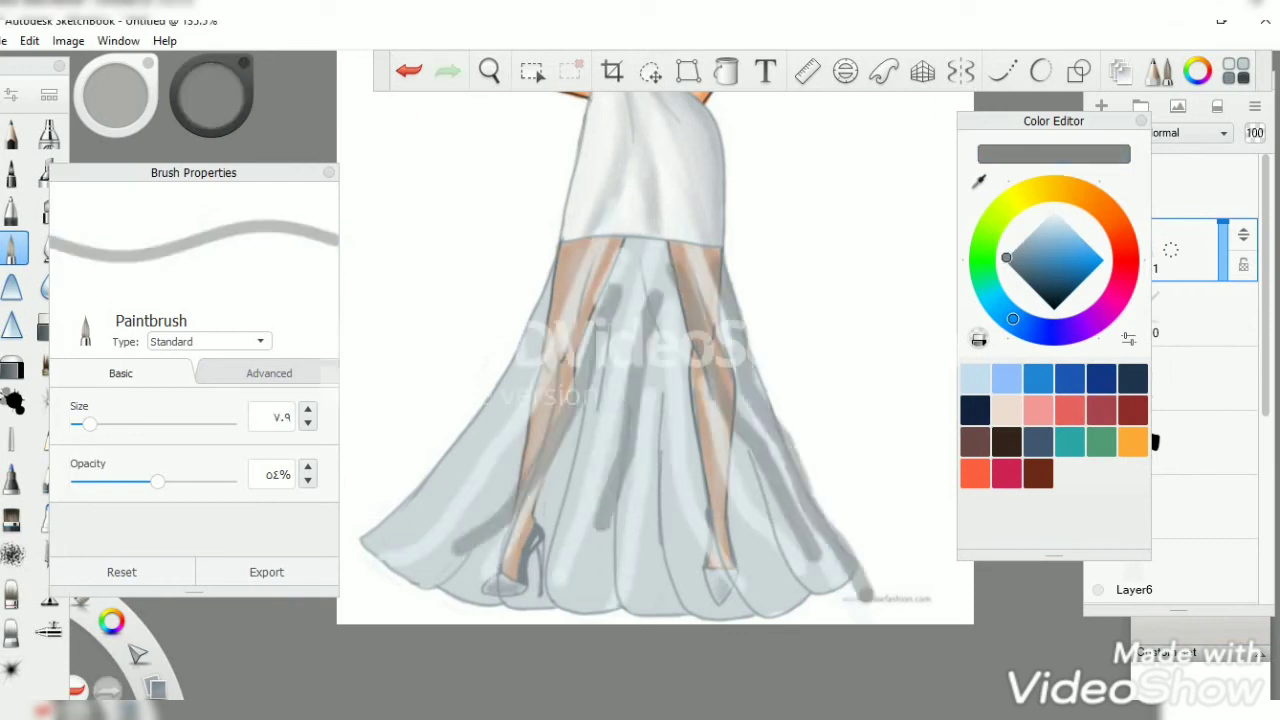
drag(386, 550, 540, 332)
click(767, 585)
drag(765, 610, 730, 552)
drag(705, 615, 680, 550)
drag(640, 615, 625, 528)
drag(565, 600, 558, 498)
drag(520, 590, 508, 528)
mouse_move(470, 600)
mouse_down()
mouse_move(450, 555)
mouse_move(405, 540)
mouse_up()
Step: Undo all the trial highlight and shadow strokes on the overskirt
key(ctrl+z)
key(ctrl+z)
key(ctrl+z)
key(ctrl+z)
key(ctrl+z)
key(ctrl+z)
key(ctrl+z)
key(ctrl+z)
key(ctrl+z)
key(ctrl+z)
key(ctrl+z)
key(ctrl+z)
key(ctrl+z)
key(ctrl+z)
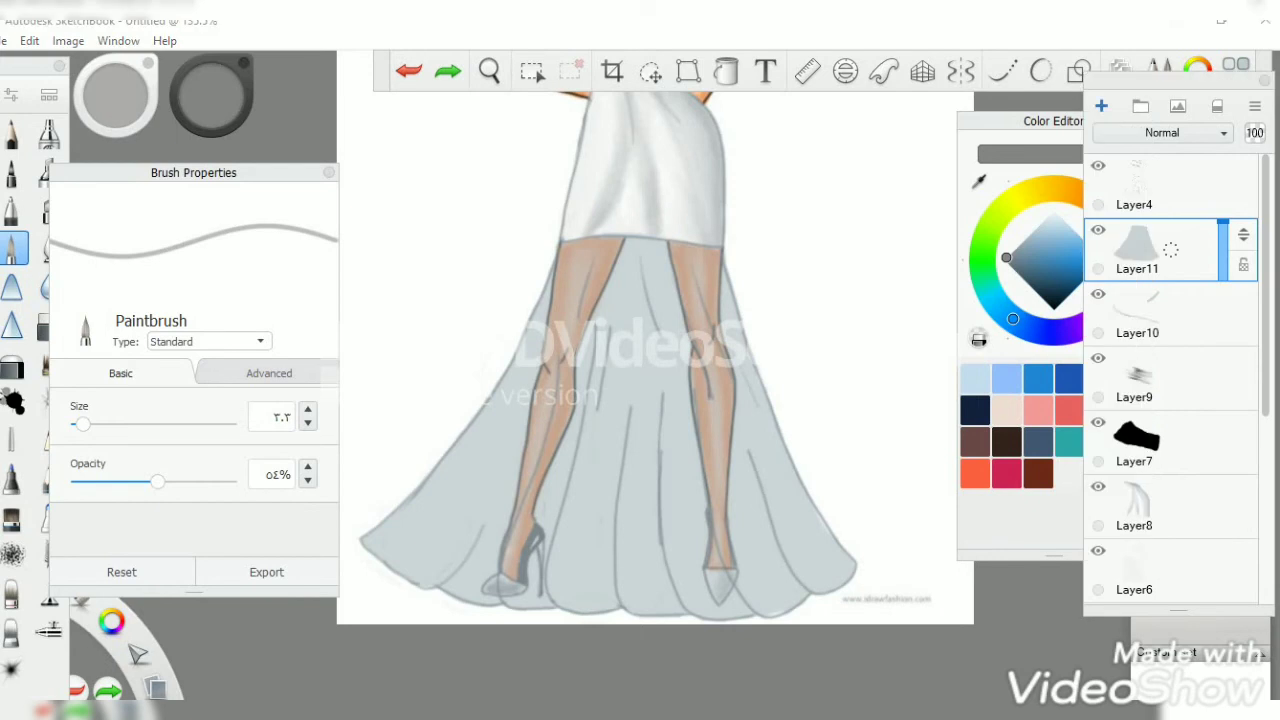
Step: On a new layer above Layer11, paint medium gray fold shadows across the overskirt with the Paintbrush at size 3.3 and 54% opacity
key(ctrl+shift+n)
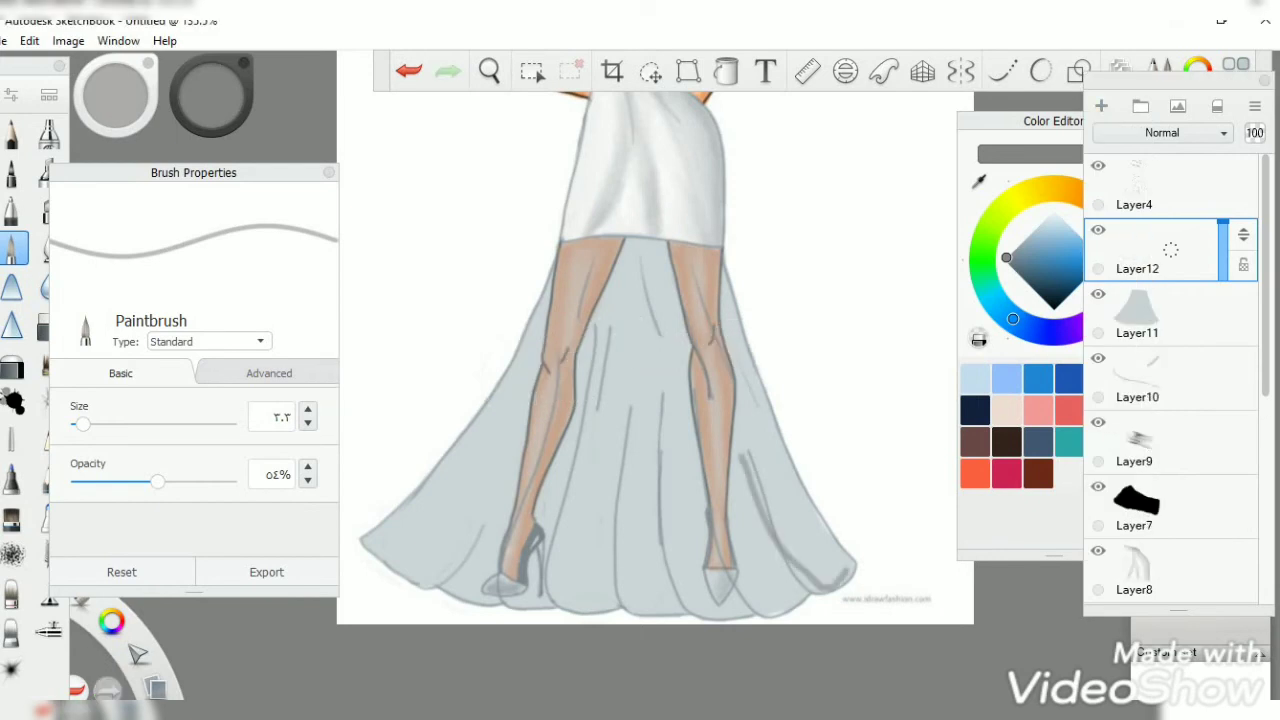
drag(675, 548, 670, 460)
drag(635, 610, 622, 446)
drag(595, 608, 562, 396)
drag(535, 605, 508, 482)
drag(505, 590, 455, 512)
drag(470, 592, 400, 520)
drag(448, 555, 372, 478)
mouse_move(582, 246)
mouse_down()
mouse_move(712, 256)
mouse_move(676, 356)
mouse_up()
drag(600, 268, 540, 398)
drag(725, 276, 838, 548)
Step: Blend the gray fold shadows with the Colorless Soft Flat Brush at size 15.6, 28% flow and 32% strength
click(12, 592)
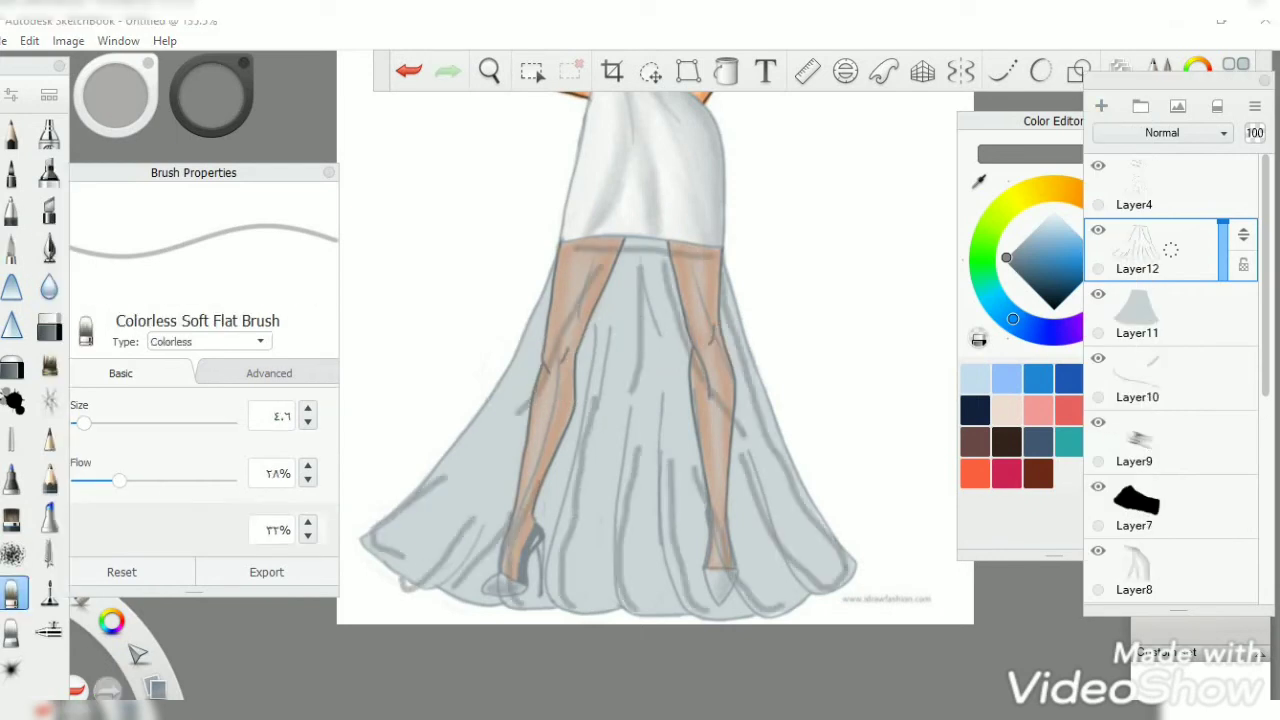
scroll(655, 400, up, 3)
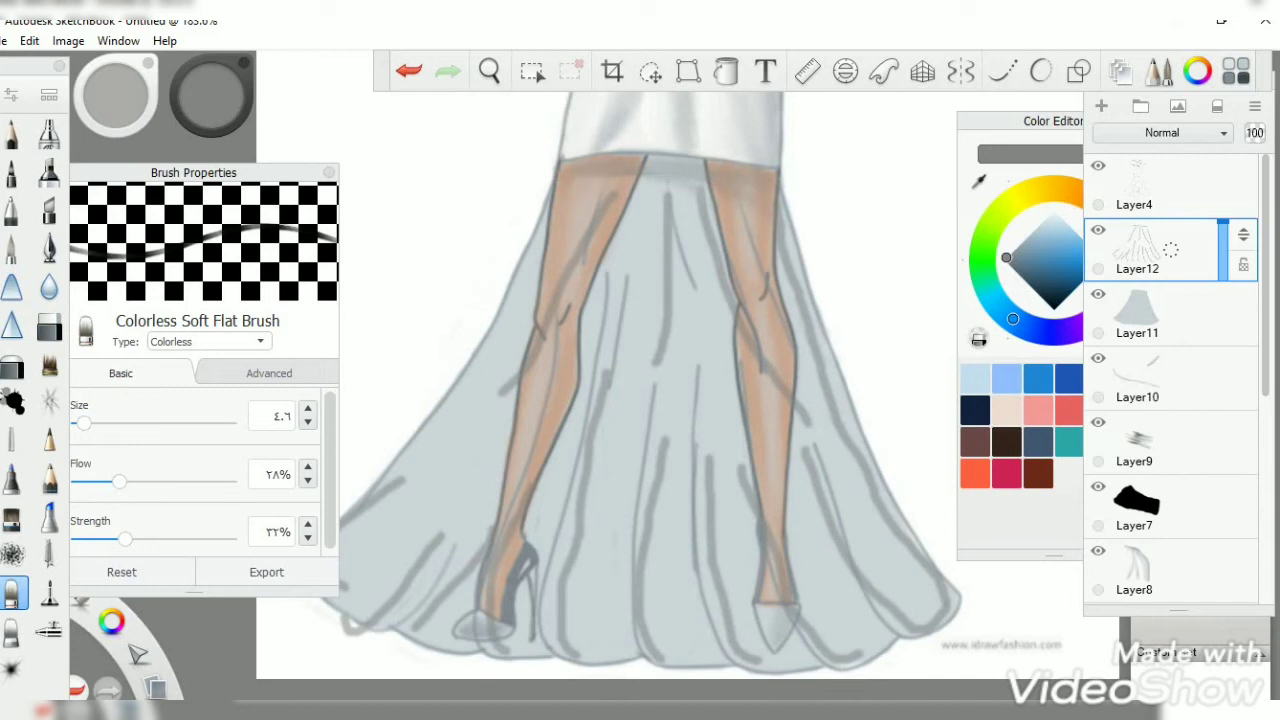
key(bracketright)
key(bracketright)
key(bracketright)
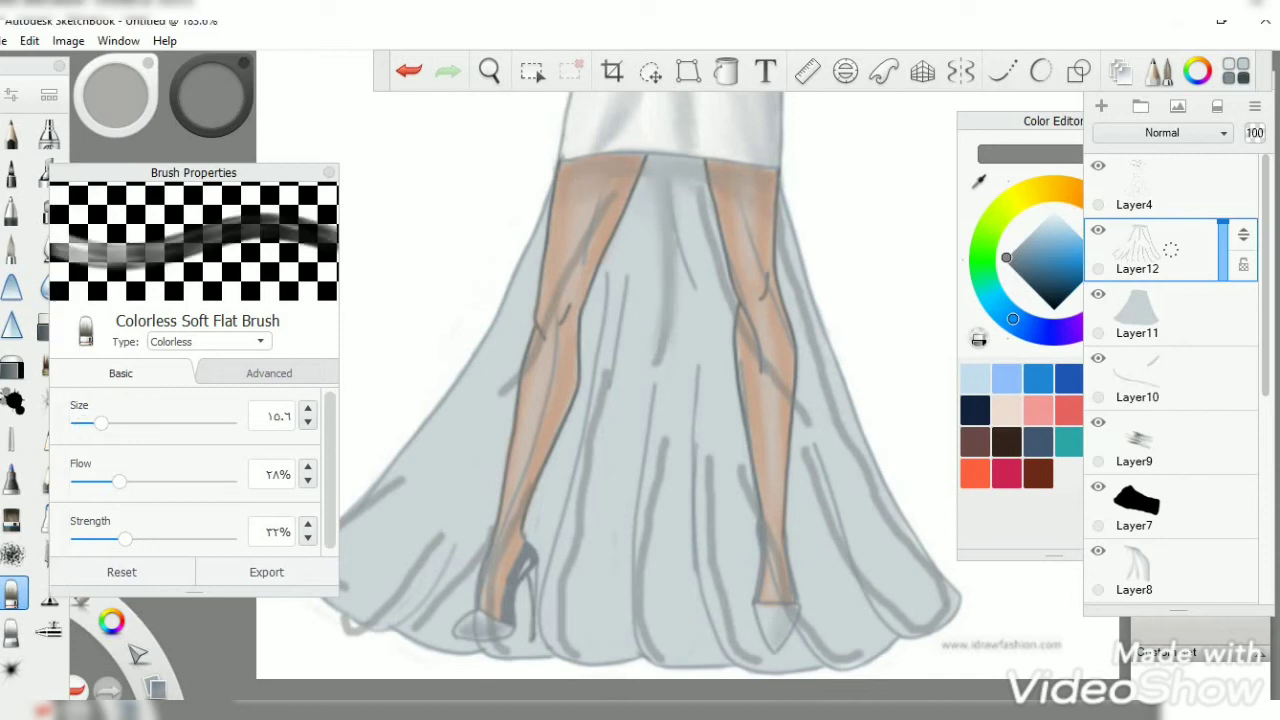
mouse_move(771, 214)
mouse_down()
mouse_move(845, 440)
mouse_move(925, 590)
mouse_move(905, 640)
mouse_up()
mouse_move(870, 590)
mouse_down()
mouse_move(820, 470)
mouse_move(870, 650)
mouse_move(740, 450)
mouse_up()
mouse_move(724, 620)
mouse_down()
mouse_move(706, 330)
mouse_move(650, 660)
mouse_move(660, 395)
mouse_move(605, 350)
mouse_up()
mouse_move(617, 262)
mouse_down()
mouse_move(562, 622)
mouse_move(471, 663)
mouse_move(450, 600)
mouse_move(366, 615)
mouse_move(500, 425)
mouse_move(345, 600)
mouse_move(575, 215)
mouse_move(520, 400)
mouse_up()
Step: On Layer4, soften away the hard fold lines inside the overskirt with the Colorless Soft Flat Brush at size 9.2
click(1134, 185)
key(e)
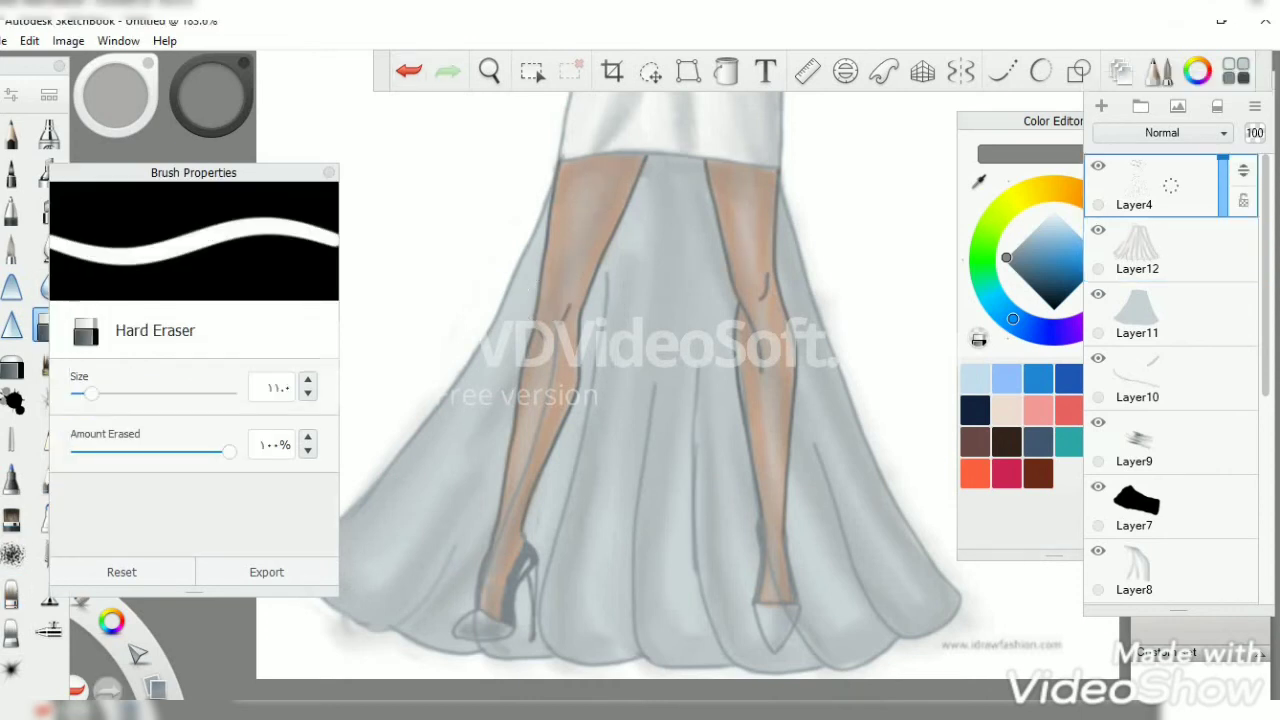
key(e)
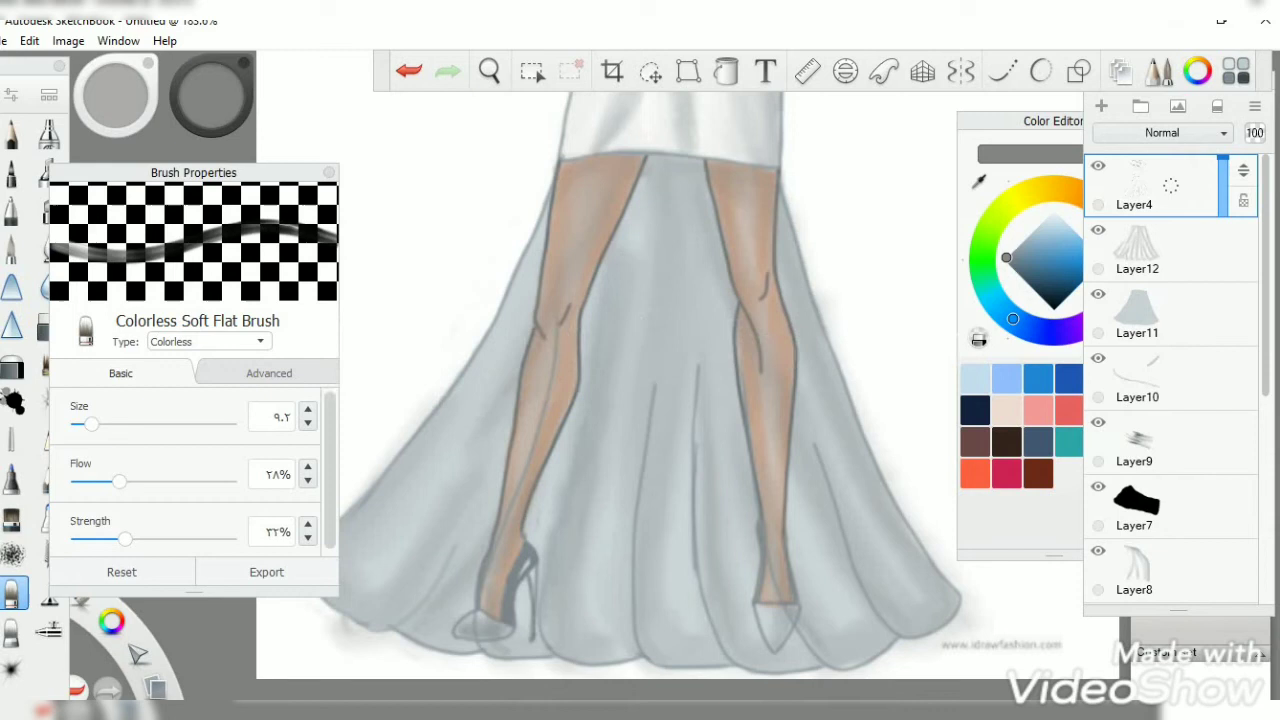
mouse_move(636, 634)
mouse_down()
mouse_move(650, 420)
mouse_move(700, 500)
mouse_move(700, 610)
mouse_up()
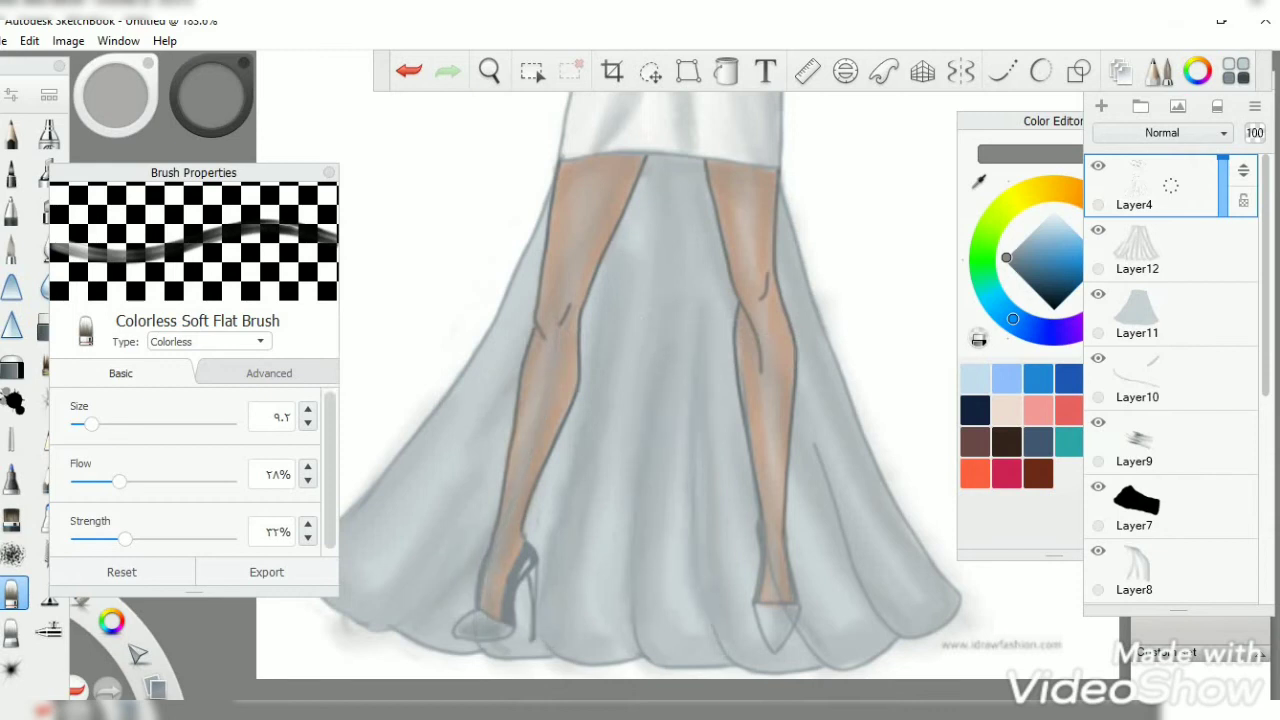
Step: On Layer12, add dark gray accent strokes along the deepest overskirt folds with the Paintbrush at size 3.3 and 54% opacity
click(1150, 250)
click(13, 248)
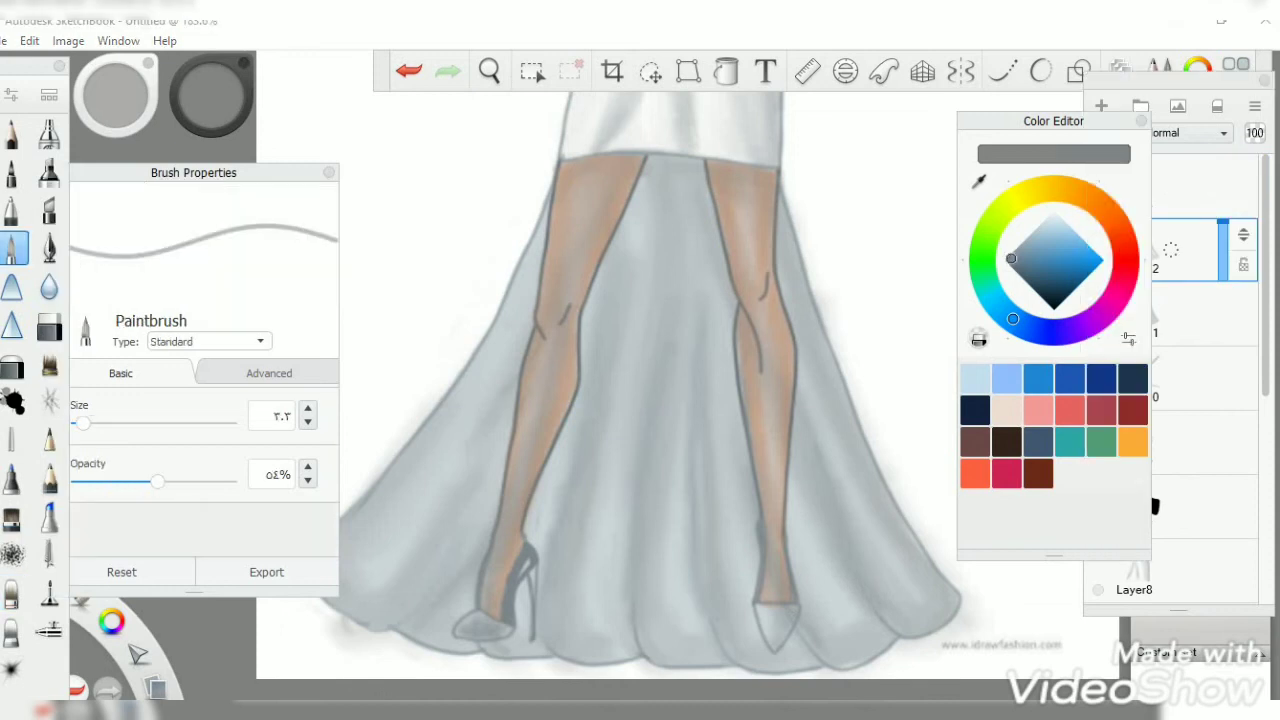
click(1026, 282)
drag(778, 215, 888, 530)
drag(702, 362, 702, 574)
drag(606, 338, 578, 520)
drag(655, 420, 650, 528)
drag(538, 362, 480, 484)
drag(770, 412, 820, 526)
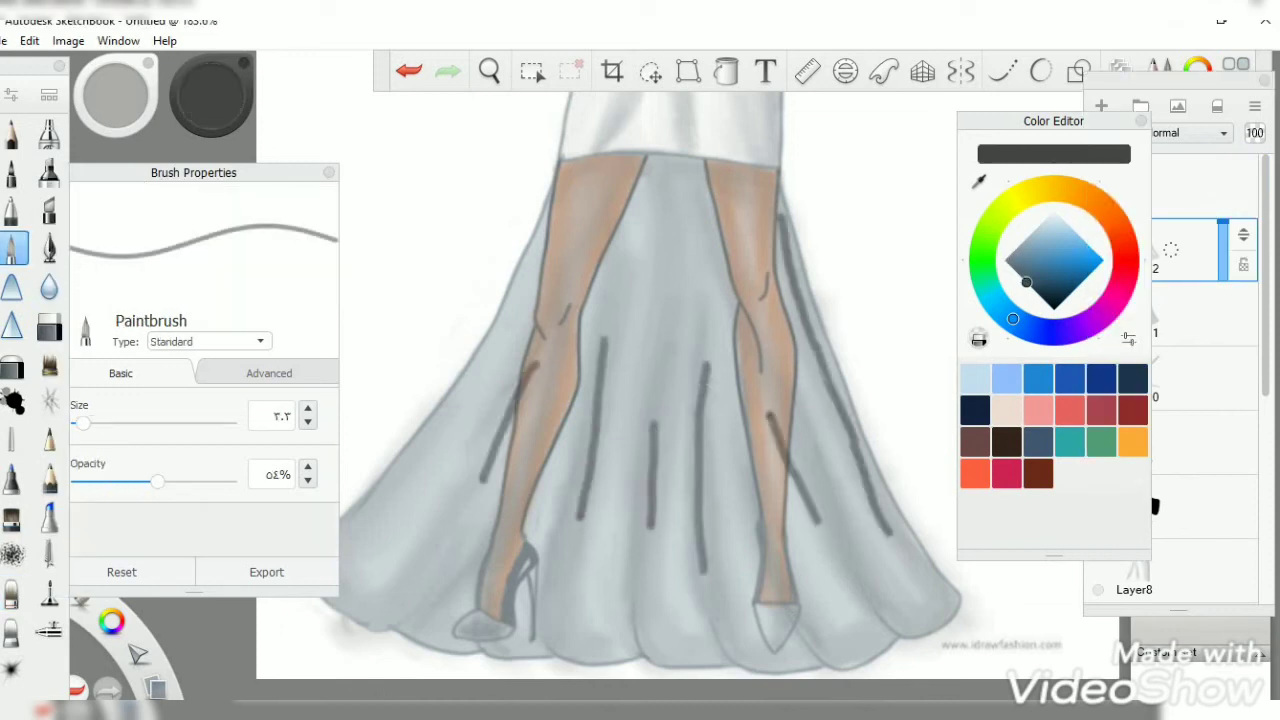
Step: Blend the dark gray fold accents into the overskirt with the Colorless Soft Flat Brush at size 9.2
click(13, 595)
drag(540, 306, 432, 560)
drag(580, 560, 628, 210)
drag(655, 590, 660, 335)
drag(702, 640, 710, 250)
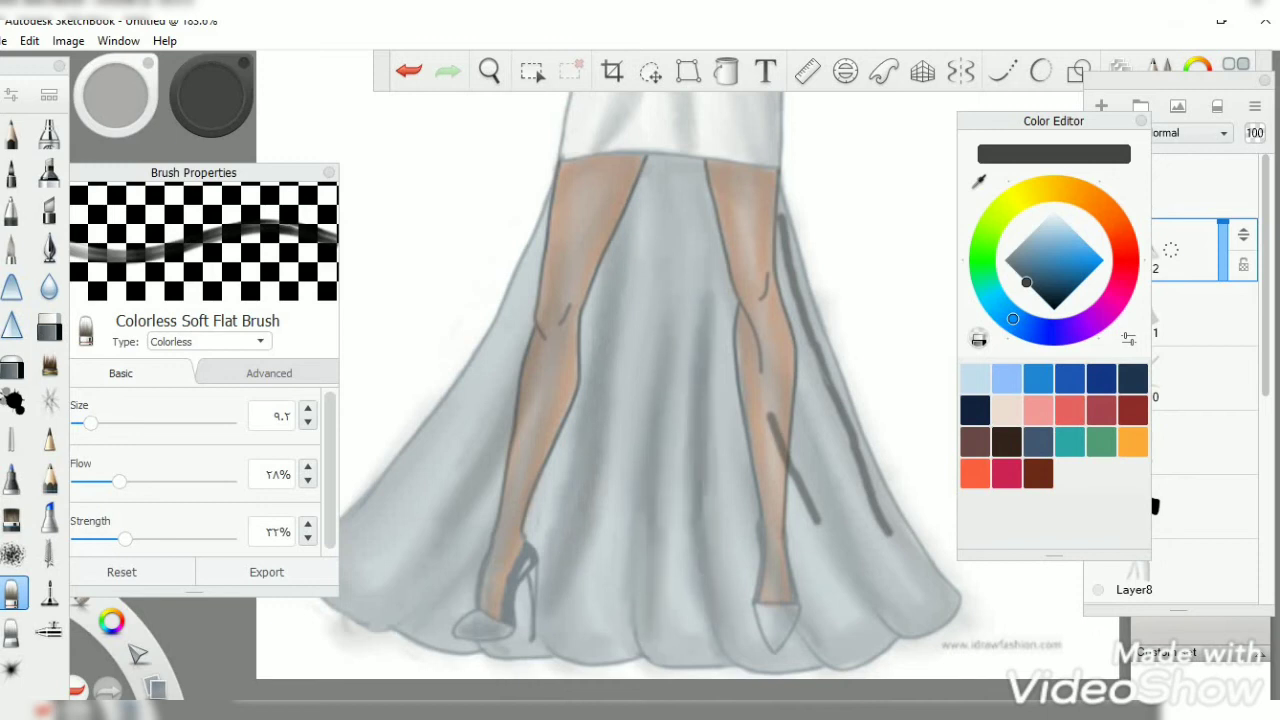
drag(770, 410, 835, 565)
mouse_move(760, 370)
mouse_down()
mouse_move(800, 525)
mouse_move(765, 365)
mouse_move(795, 505)
mouse_up()
mouse_move(872, 392)
mouse_down()
mouse_move(895, 545)
mouse_move(920, 575)
mouse_up()
drag(830, 400, 775, 160)
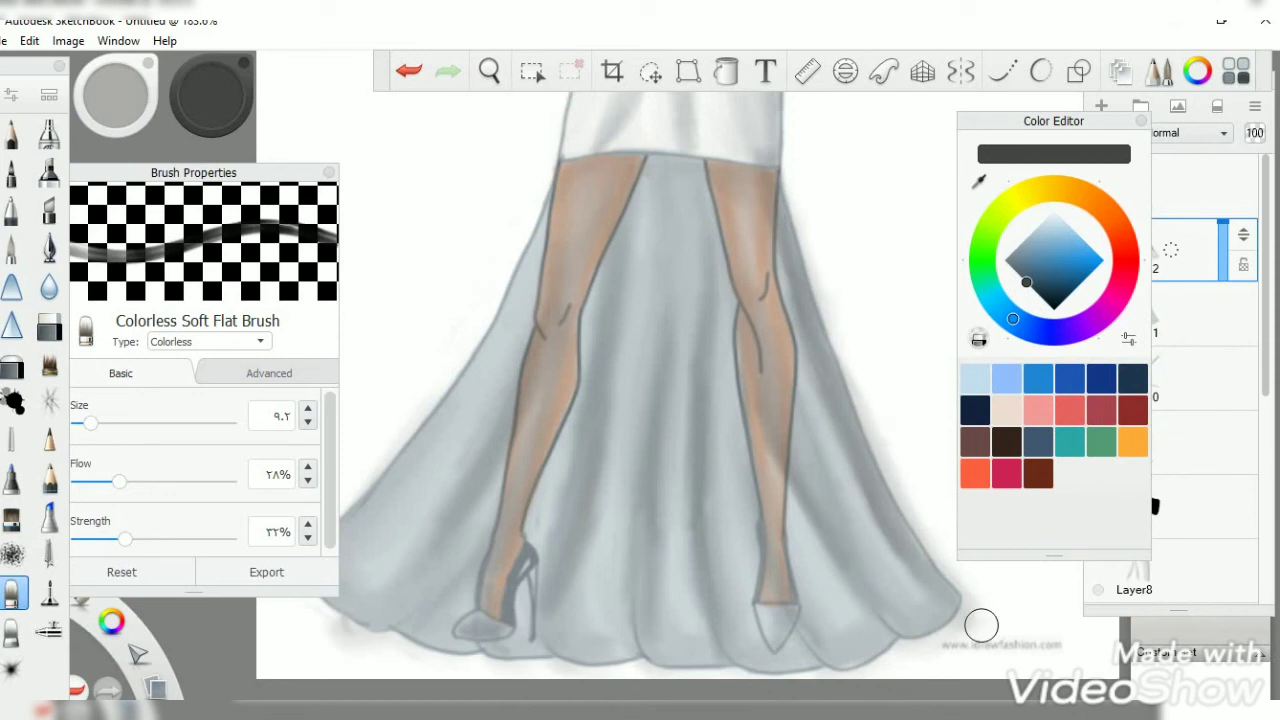
Step: Dab dark gray shadows into the overskirt's hem scallops with the Paintbrush at size 3.3, and blend them with the Colorless Soft Flat Brush
click(12, 247)
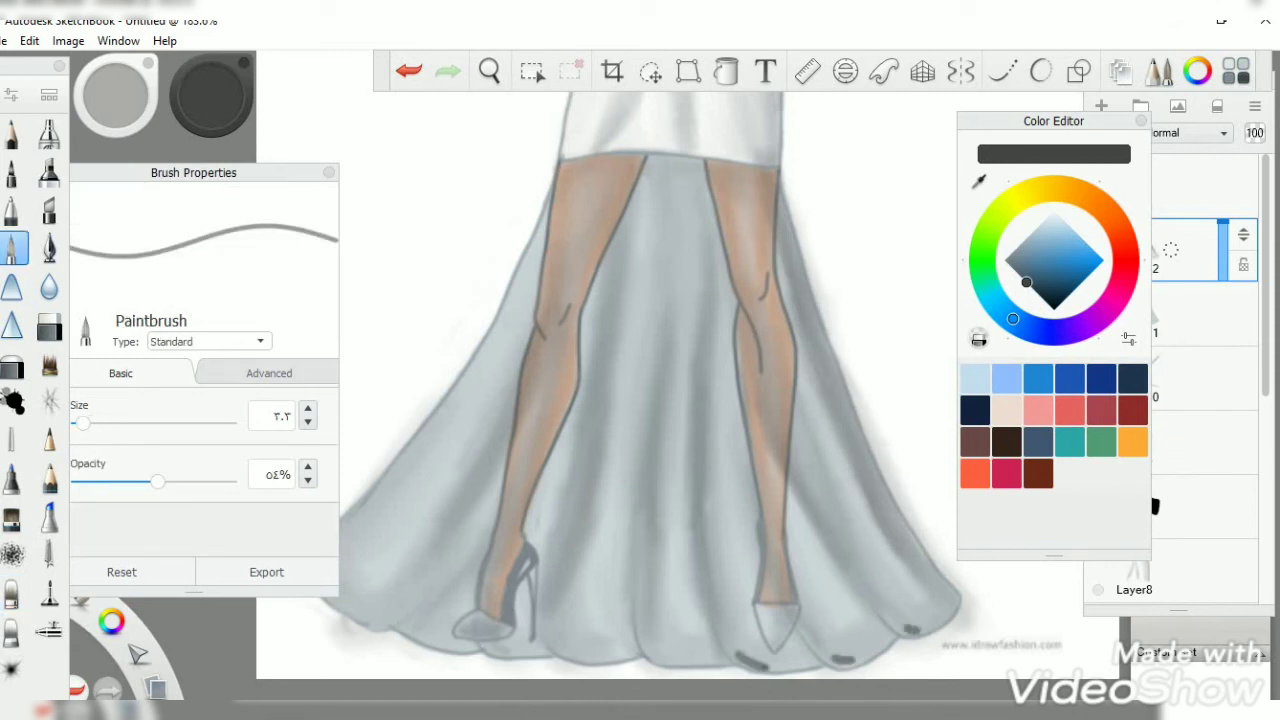
click(12, 592)
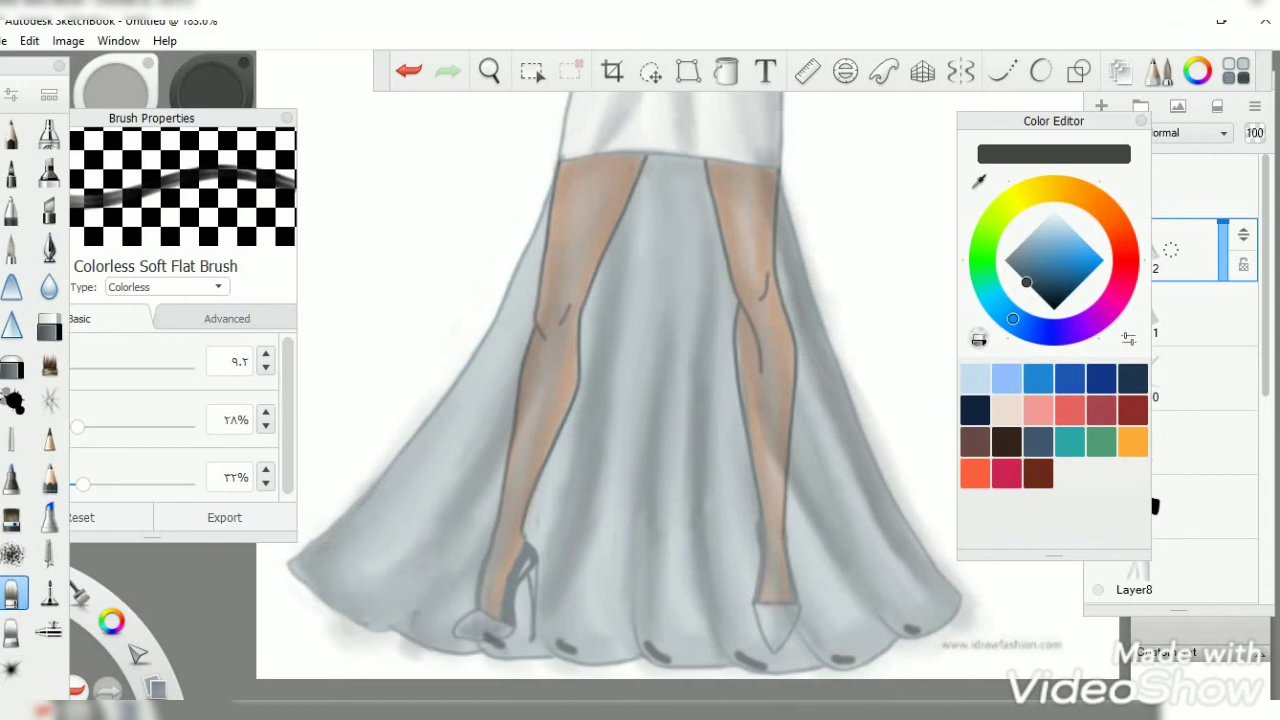
click(409, 70)
click(12, 247)
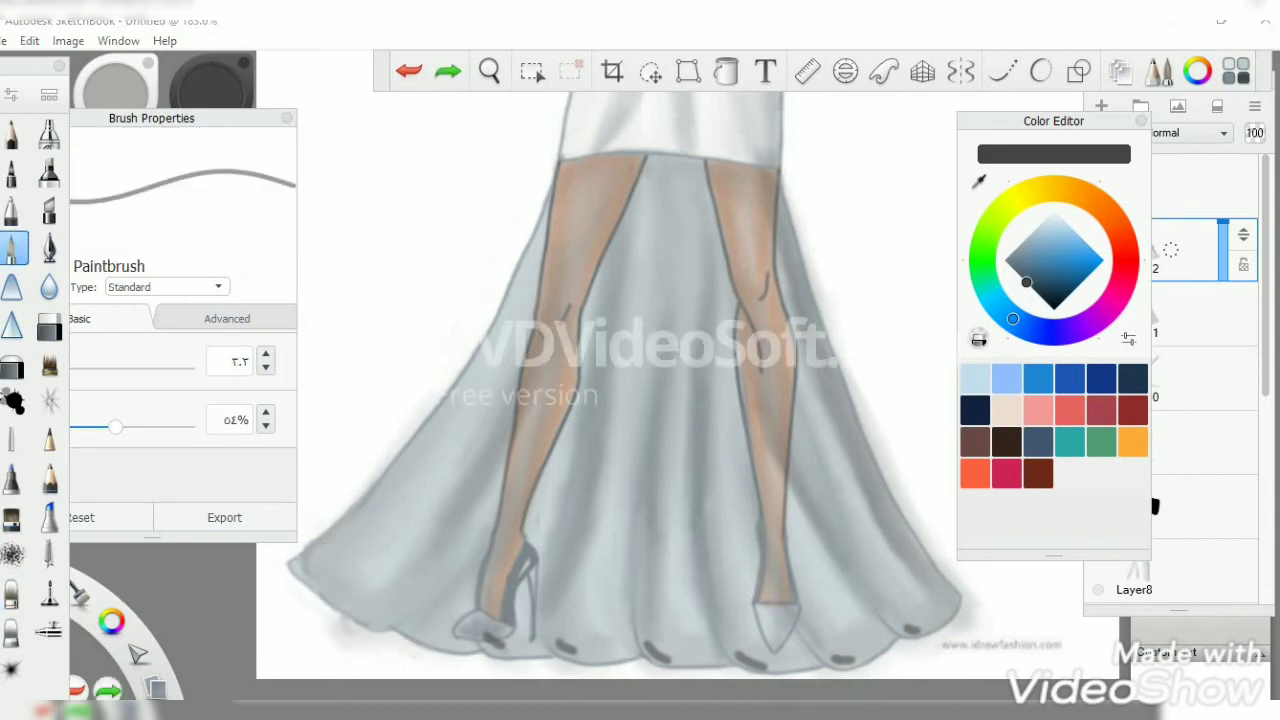
click(12, 592)
drag(345, 585, 380, 535)
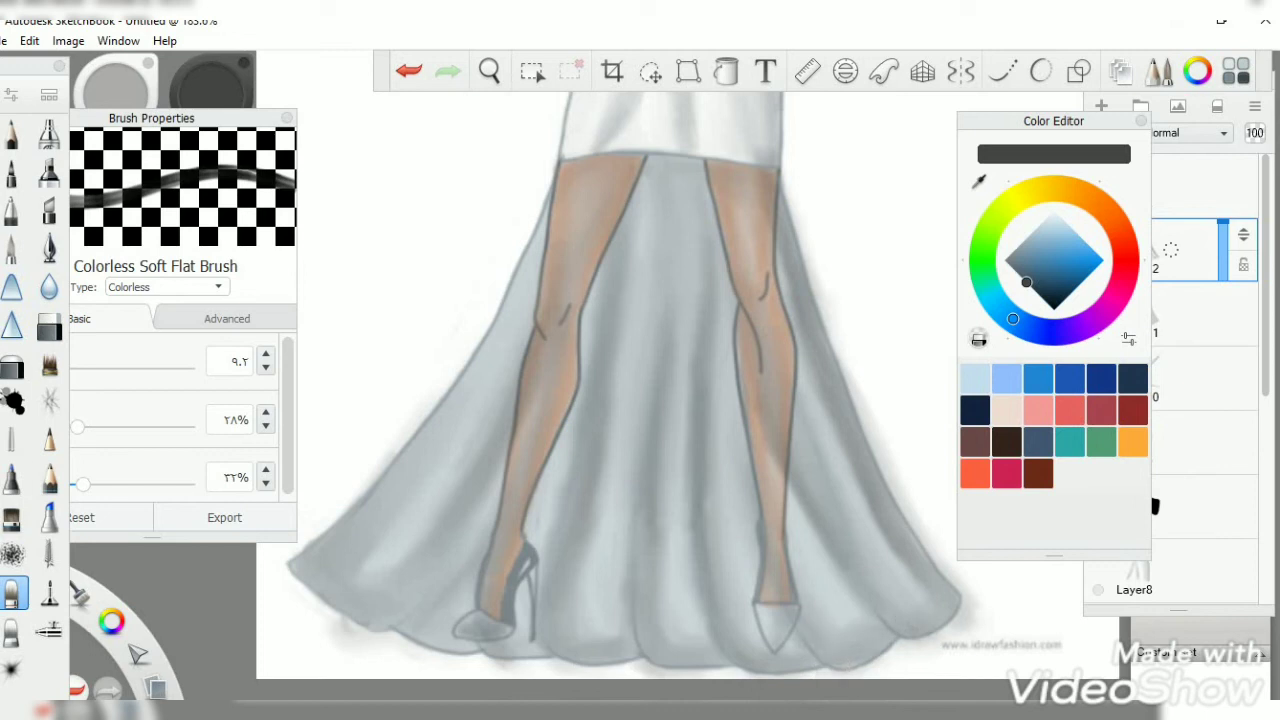
Step: Paint short dark gathers below the dress hem with the Paintbrush at size 1.4, and blend them downward using the Colorless Soft Flat Brush at size 5.9
click(12, 247)
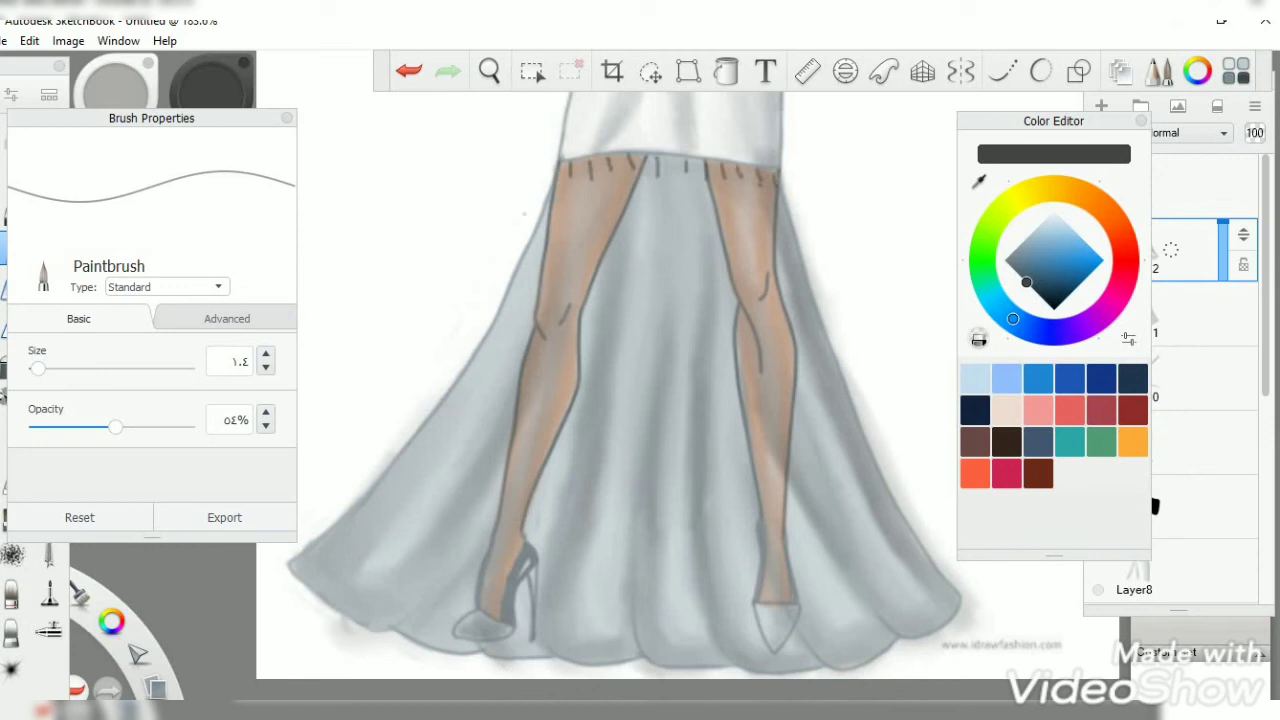
click(12, 593)
scroll(675, 360, up, 3)
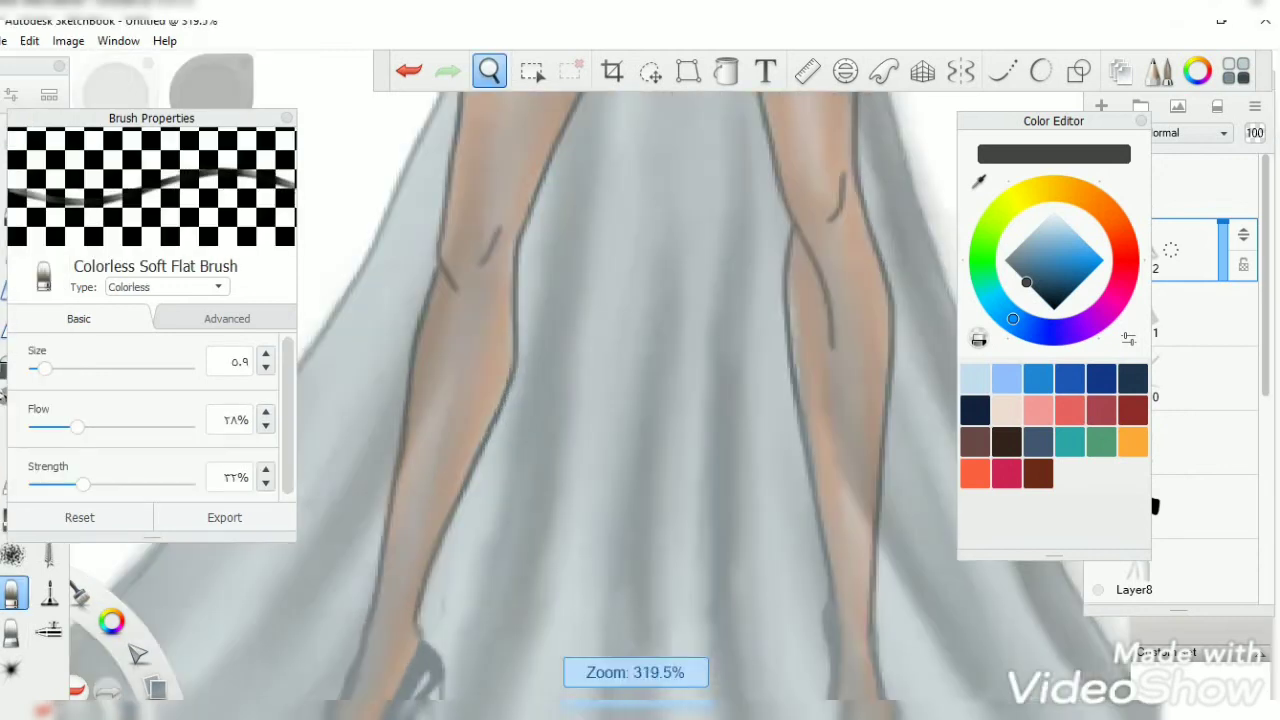
drag(728, 290, 718, 215)
drag(678, 268, 648, 222)
drag(630, 284, 618, 205)
mouse_move(588, 280)
mouse_down()
mouse_move(600, 196)
mouse_move(563, 206)
mouse_up()
drag(526, 288, 530, 208)
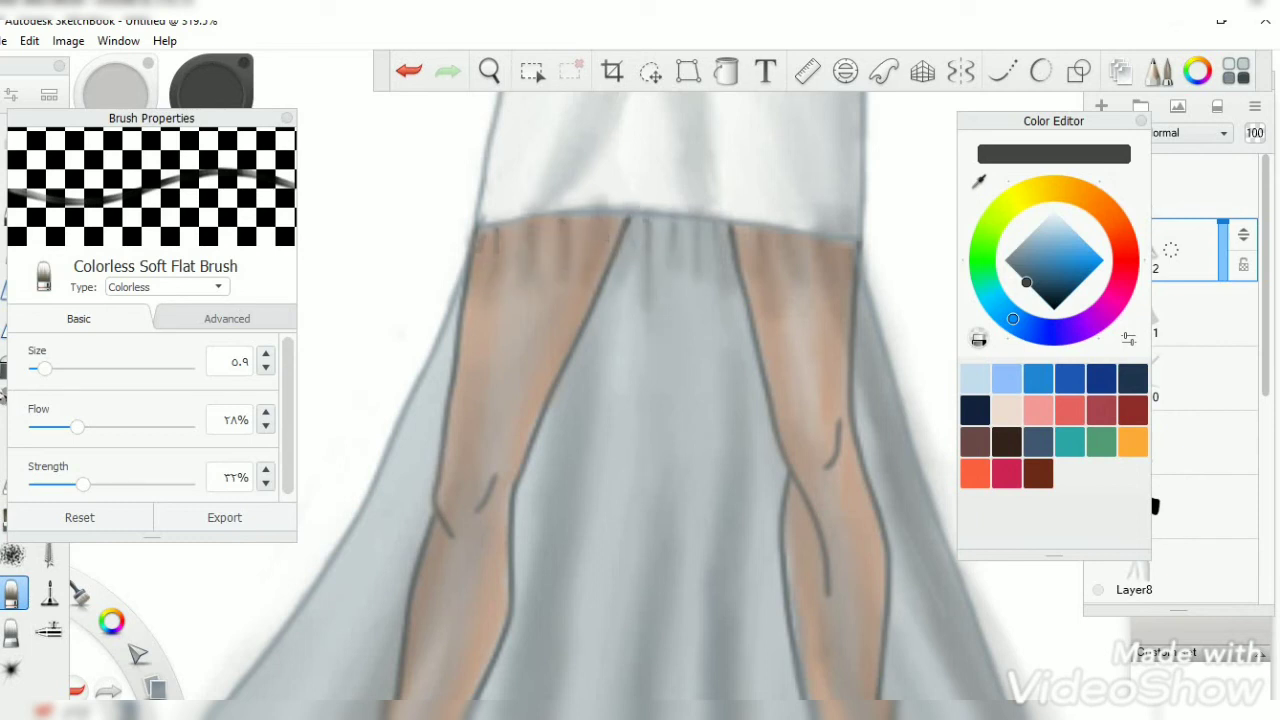
drag(631, 352, 630, 276)
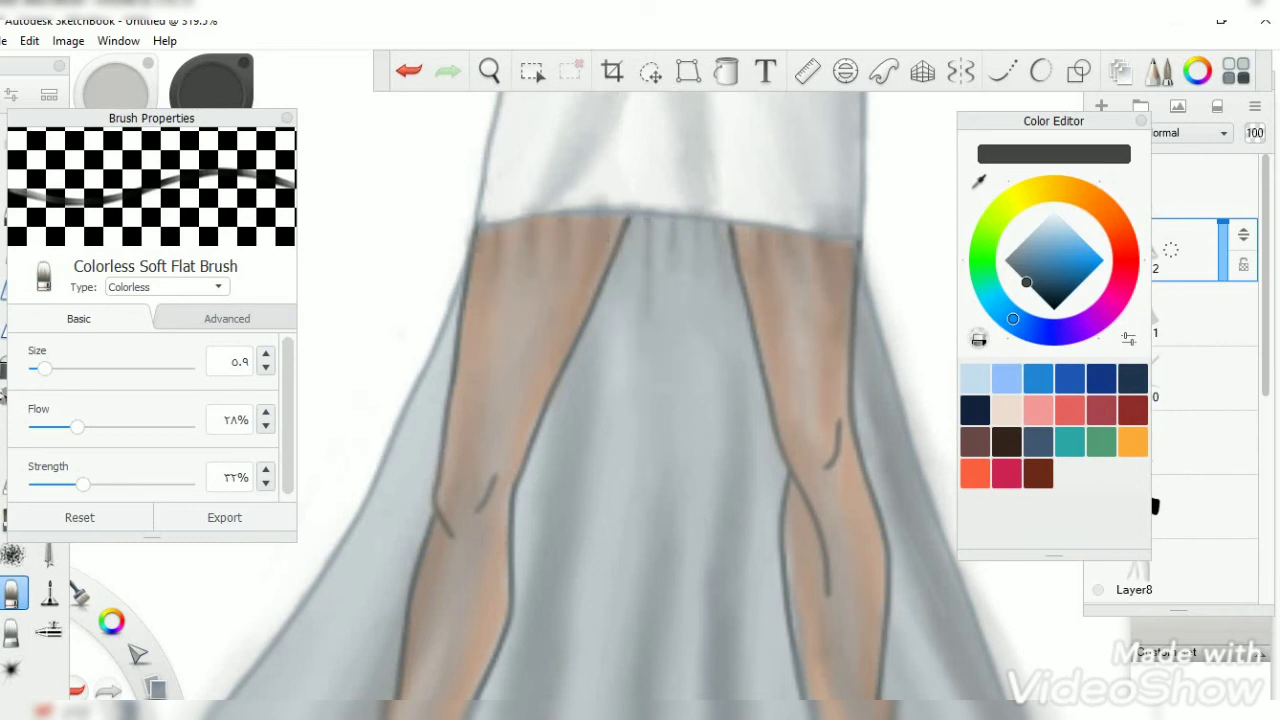
Step: Try darkening the overskirt's upper left corner below the dress hem, and undo those strokes
drag(462, 268, 484, 232)
drag(450, 300, 480, 232)
key(ctrl+z)
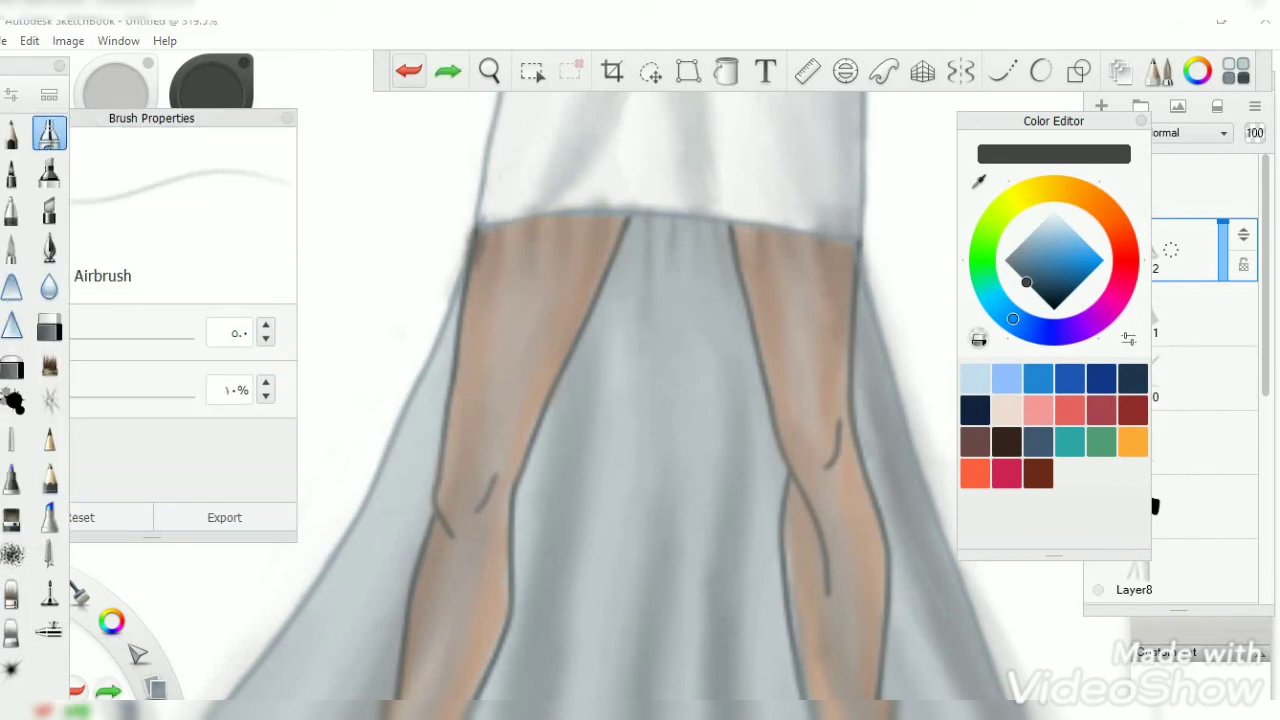
key(ctrl+z)
Step: Deepen the gathers in dark gray and highlight between them in white with the Airbrush at size 5.0 and 10% flow, undoing the last stroke
mouse_move(828, 262)
mouse_down()
mouse_move(730, 270)
mouse_move(575, 255)
mouse_up()
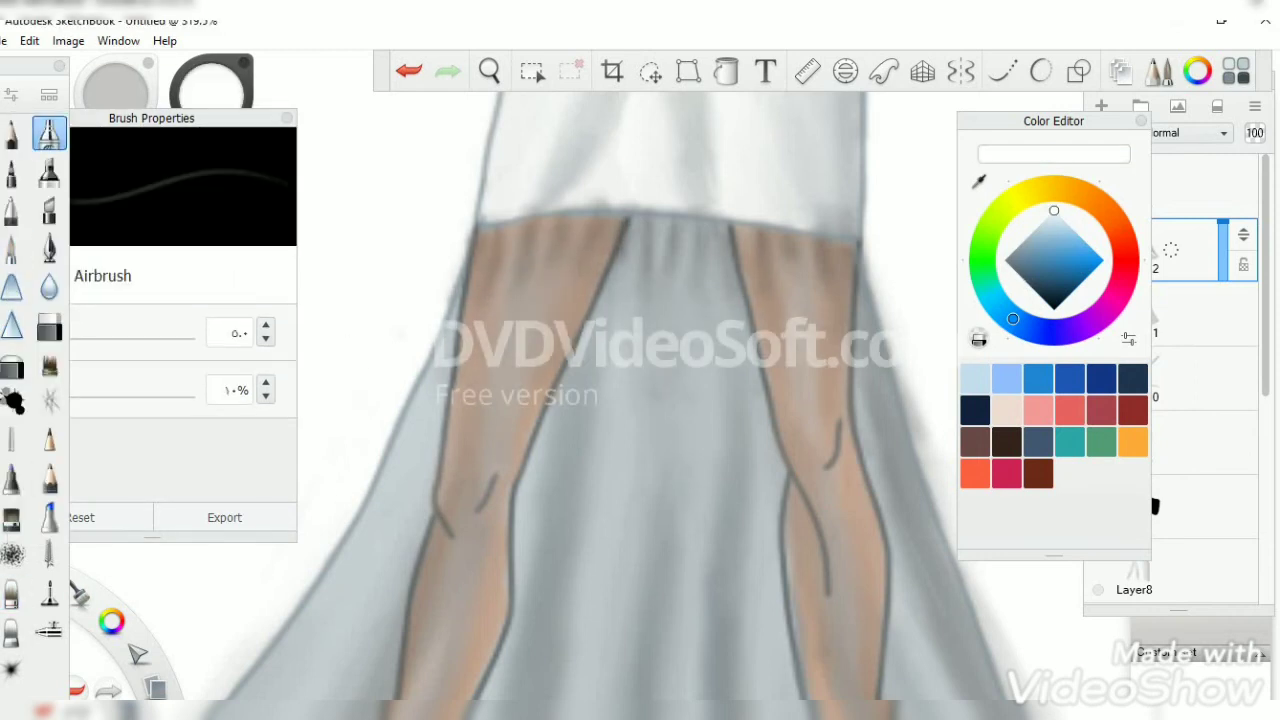
mouse_move(657, 282)
mouse_down()
mouse_move(520, 300)
mouse_move(469, 290)
mouse_up()
drag(718, 230, 760, 410)
drag(780, 240, 830, 415)
drag(840, 255, 900, 570)
click(489, 70)
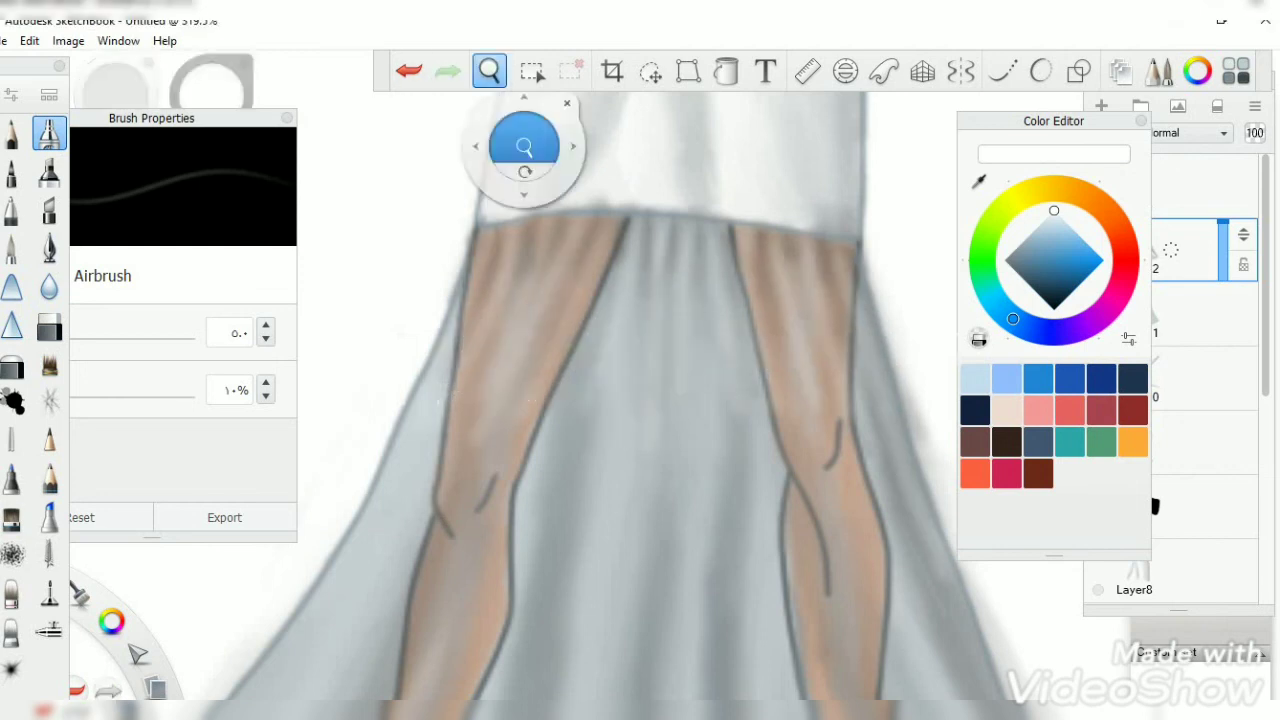
drag(523, 149, 509, 290)
key(ctrl+z)
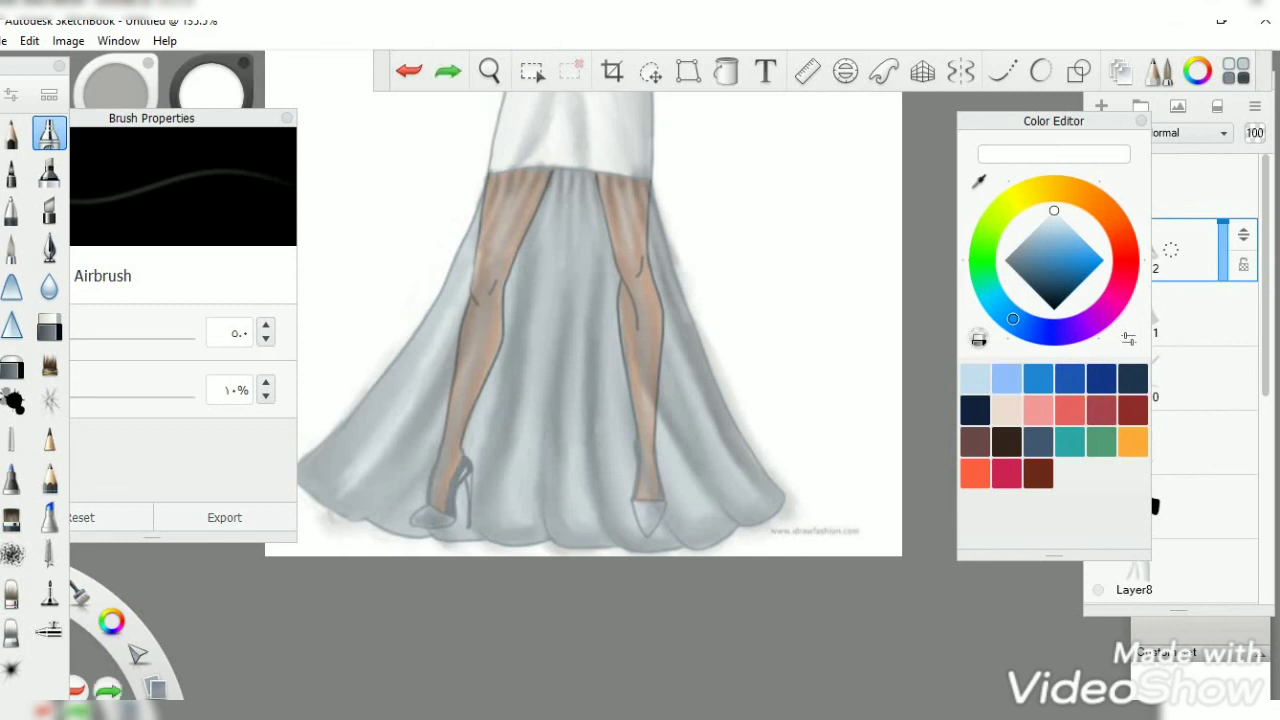
Step: Highlight the overskirt's folds beside and between the legs in white with the Airbrush at size 5.0, and blend them with the Colorless Soft Flat Brush
drag(581, 290, 580, 440)
drag(611, 275, 615, 430)
drag(630, 315, 640, 515)
mouse_move(630, 275)
mouse_down()
mouse_move(700, 430)
mouse_move(740, 475)
mouse_up()
key(ctrl+z)
drag(665, 335, 745, 485)
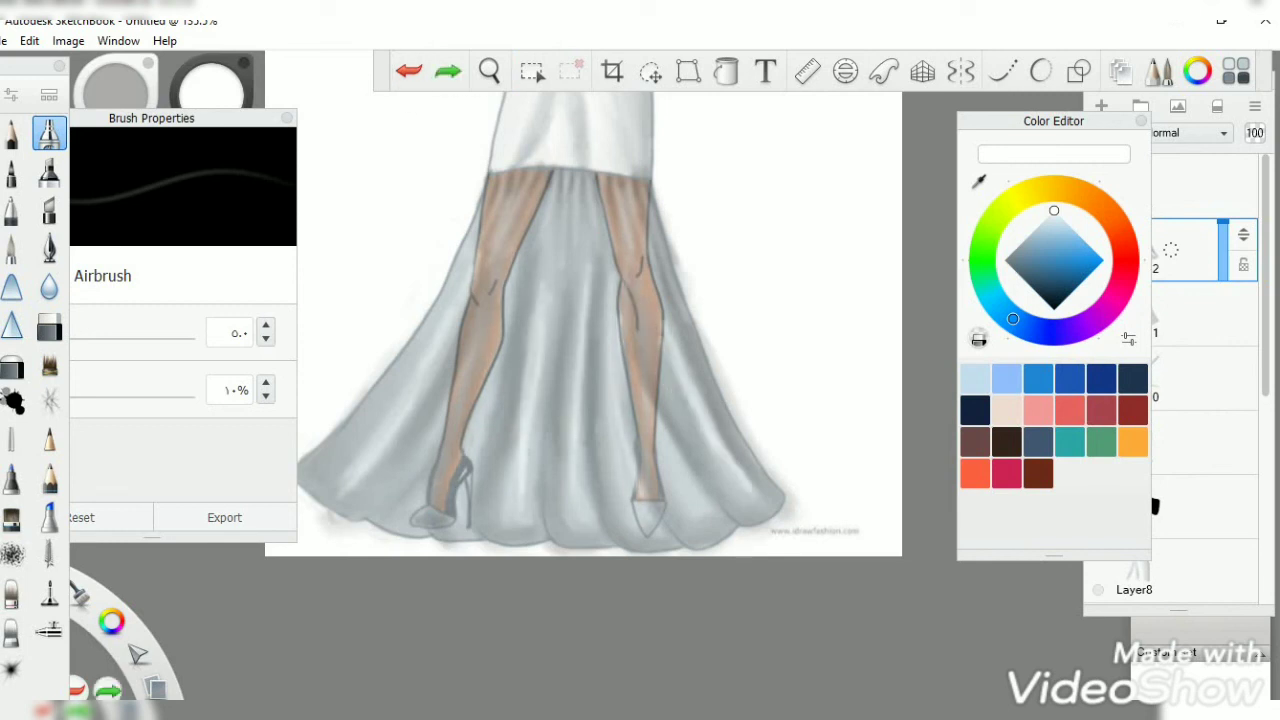
drag(630, 220, 690, 390)
click(12, 592)
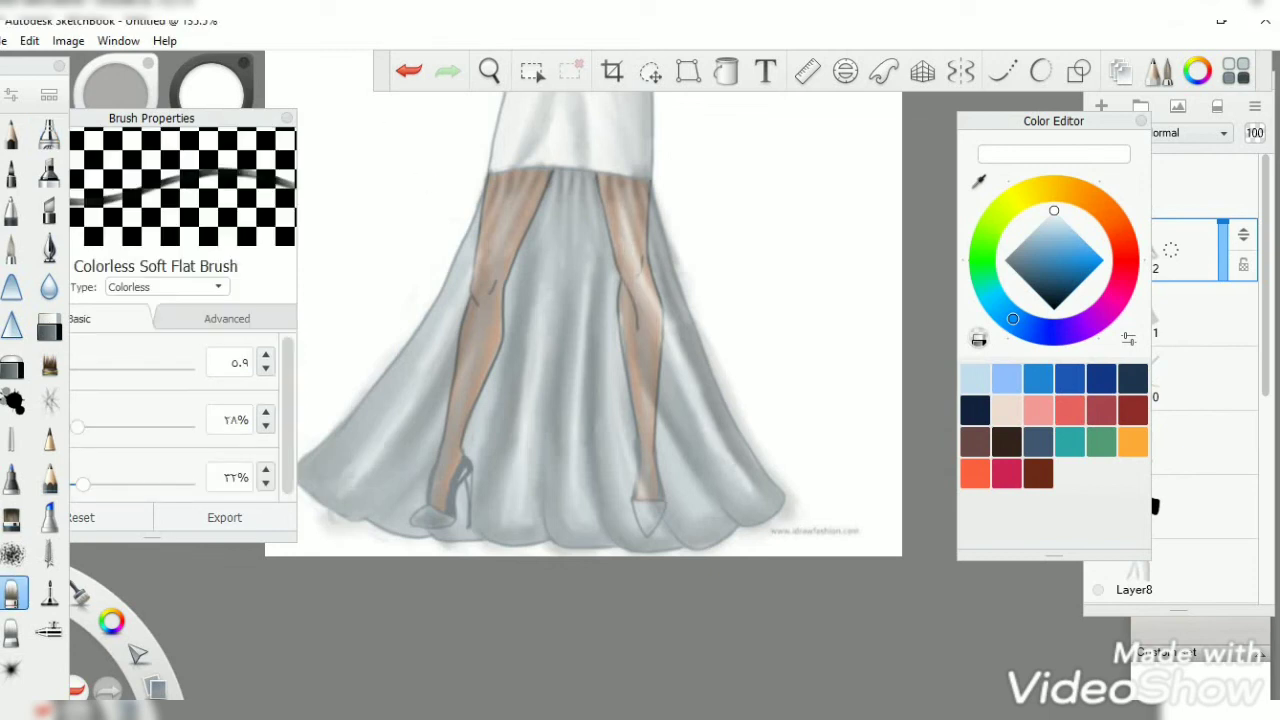
Step: Brush white Airbrush highlights upward from the overskirt's hem, undoing the first stroke, and blend them using the Colorless Soft Flat Brush at size 5.9
click(49, 133)
drag(495, 512, 515, 415)
key(ctrl+z)
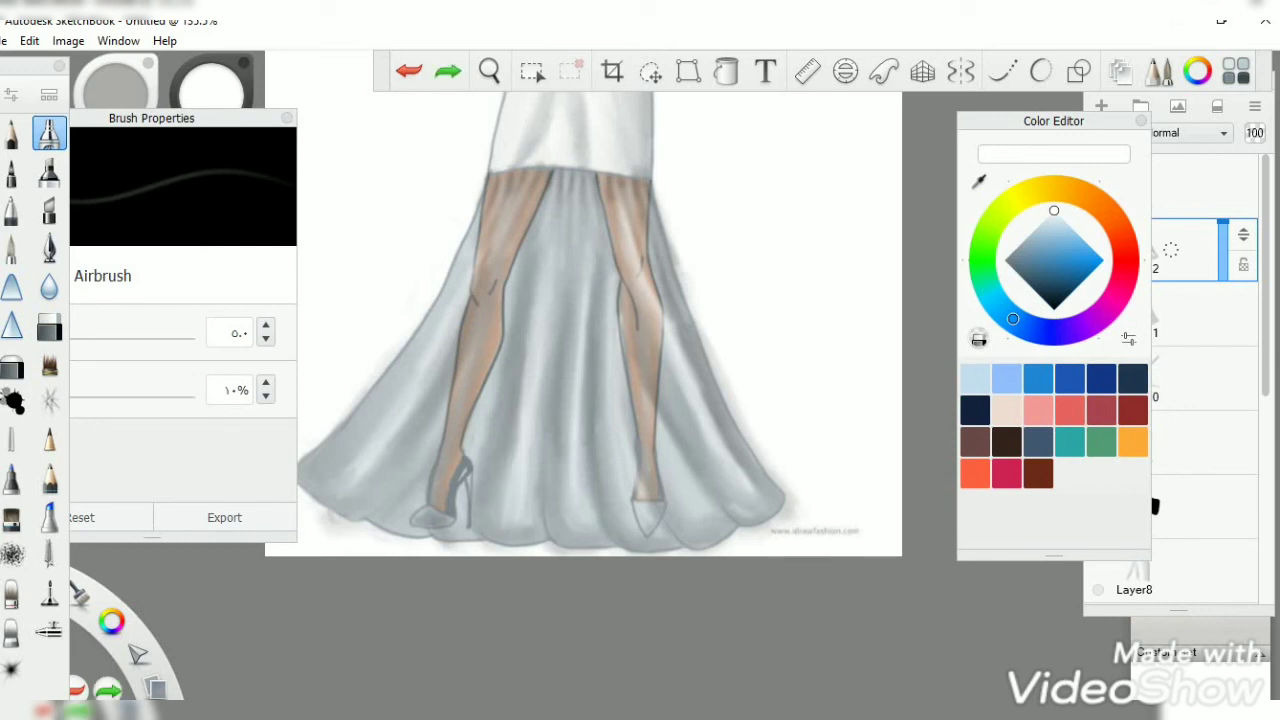
drag(670, 482, 706, 434)
drag(611, 495, 614, 330)
drag(575, 532, 565, 356)
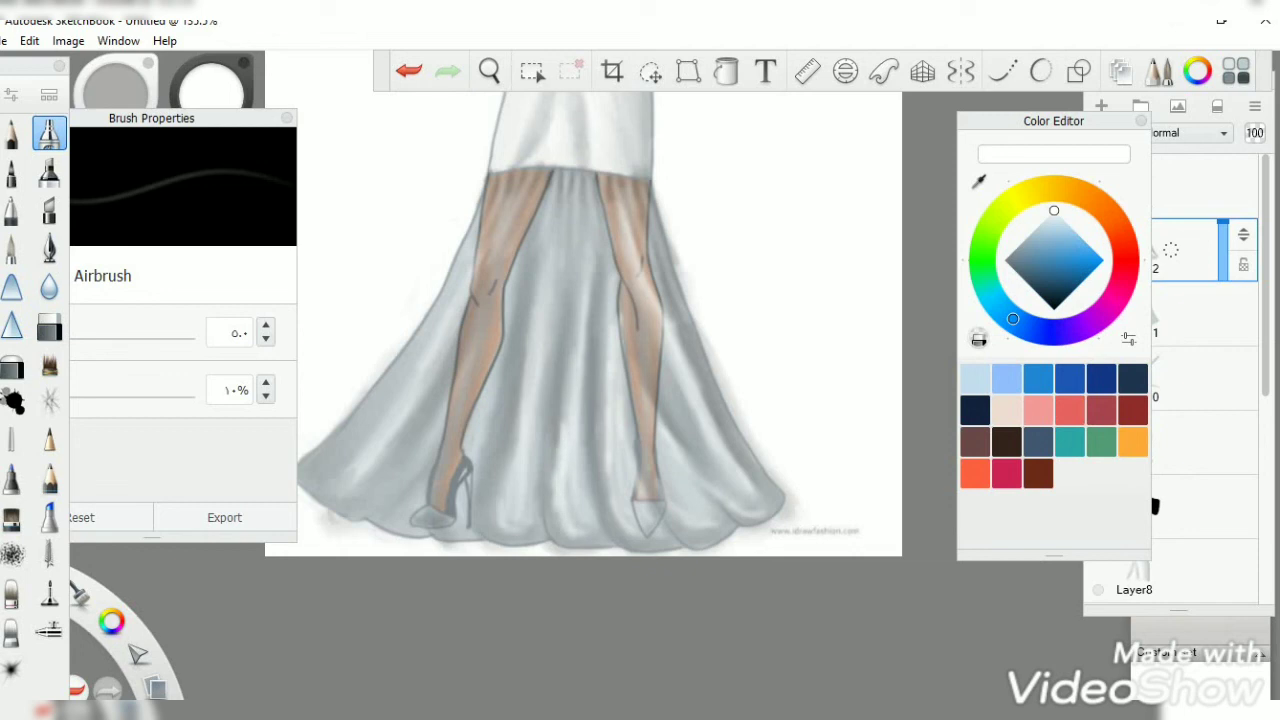
mouse_move(320, 498)
mouse_down()
mouse_move(350, 420)
mouse_move(435, 305)
mouse_up()
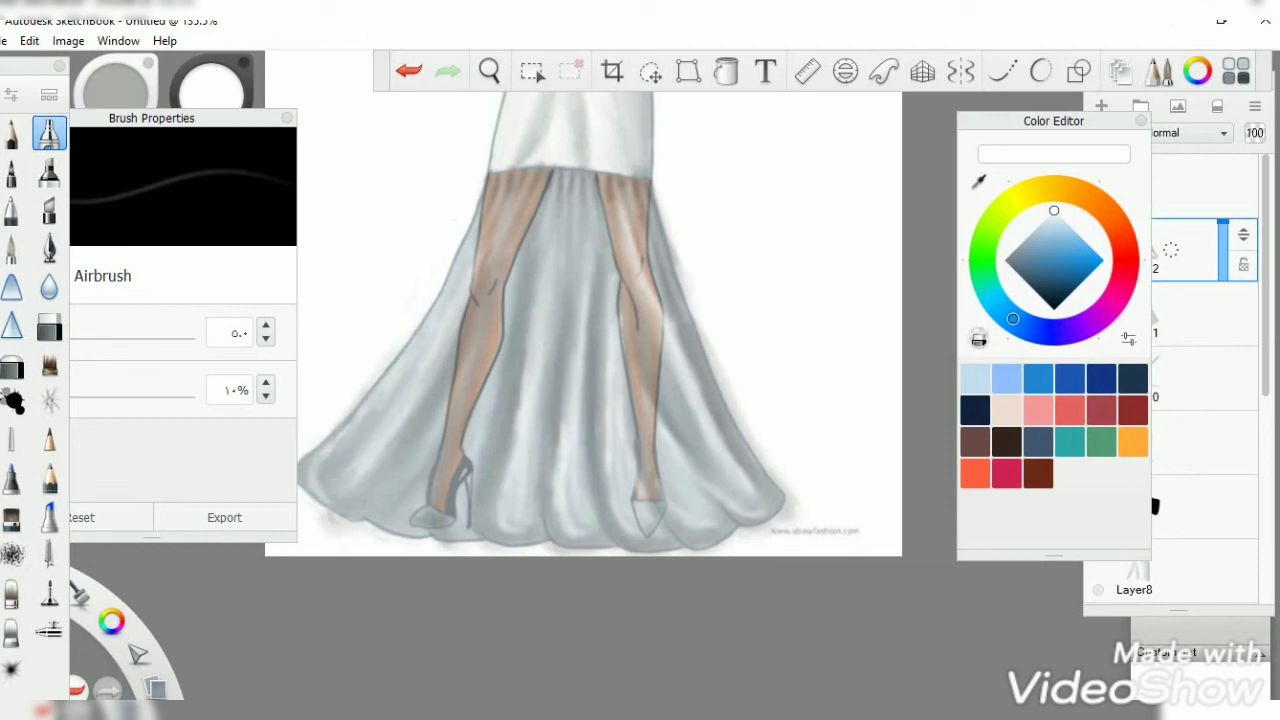
click(12, 594)
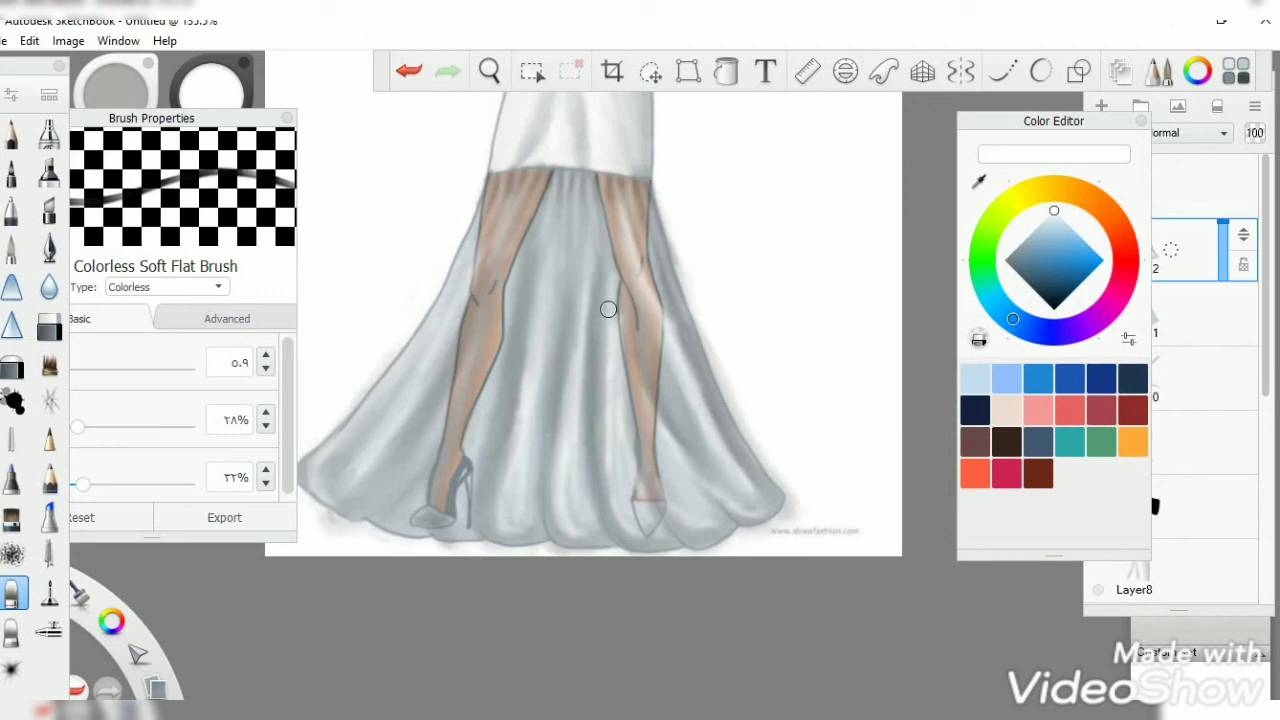
click(12, 248)
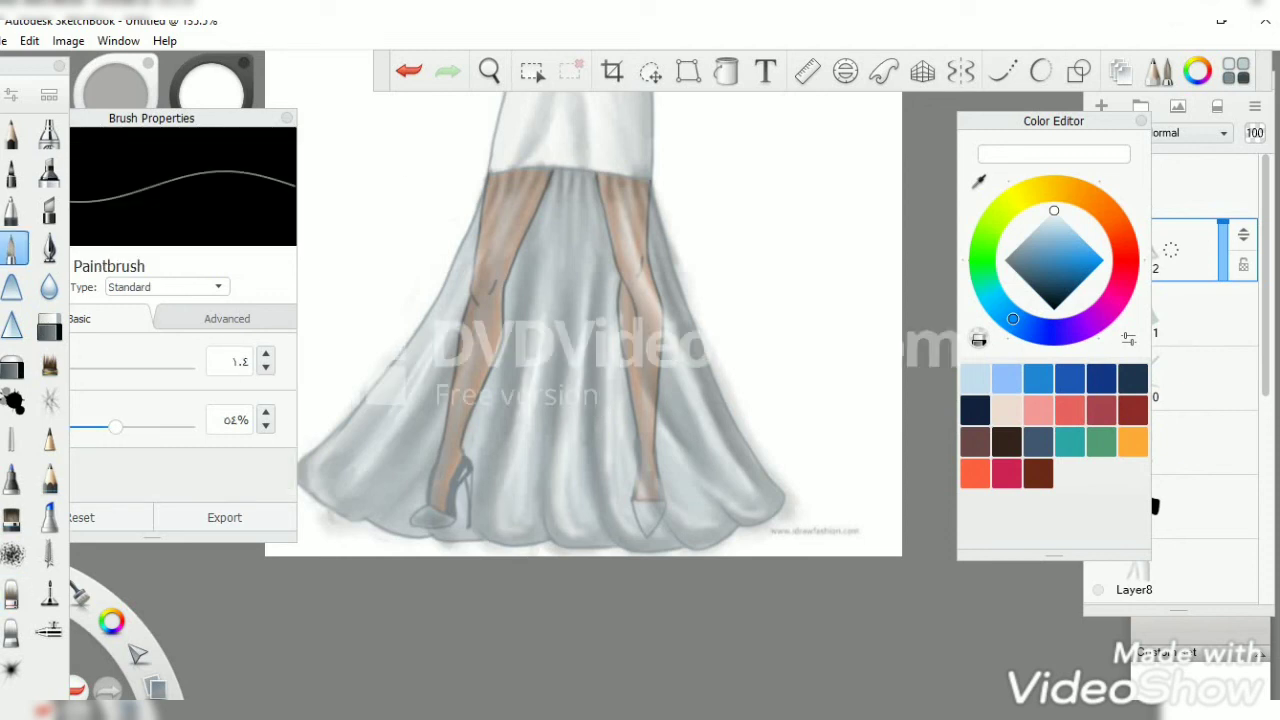
click(12, 594)
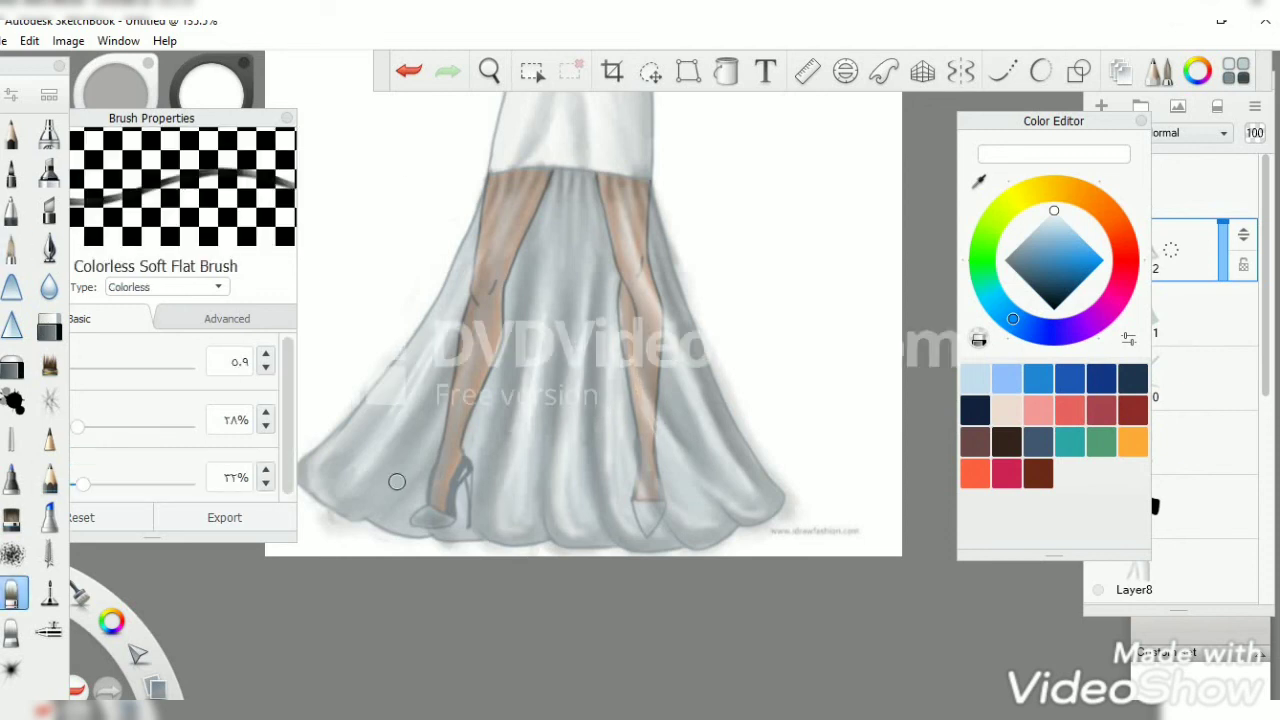
Step: Erase the gray smudges outside the overskirt's side edges and scalloped hem with the Hard Eraser at size 3.3
key(e)
drag(671, 394, 657, 386)
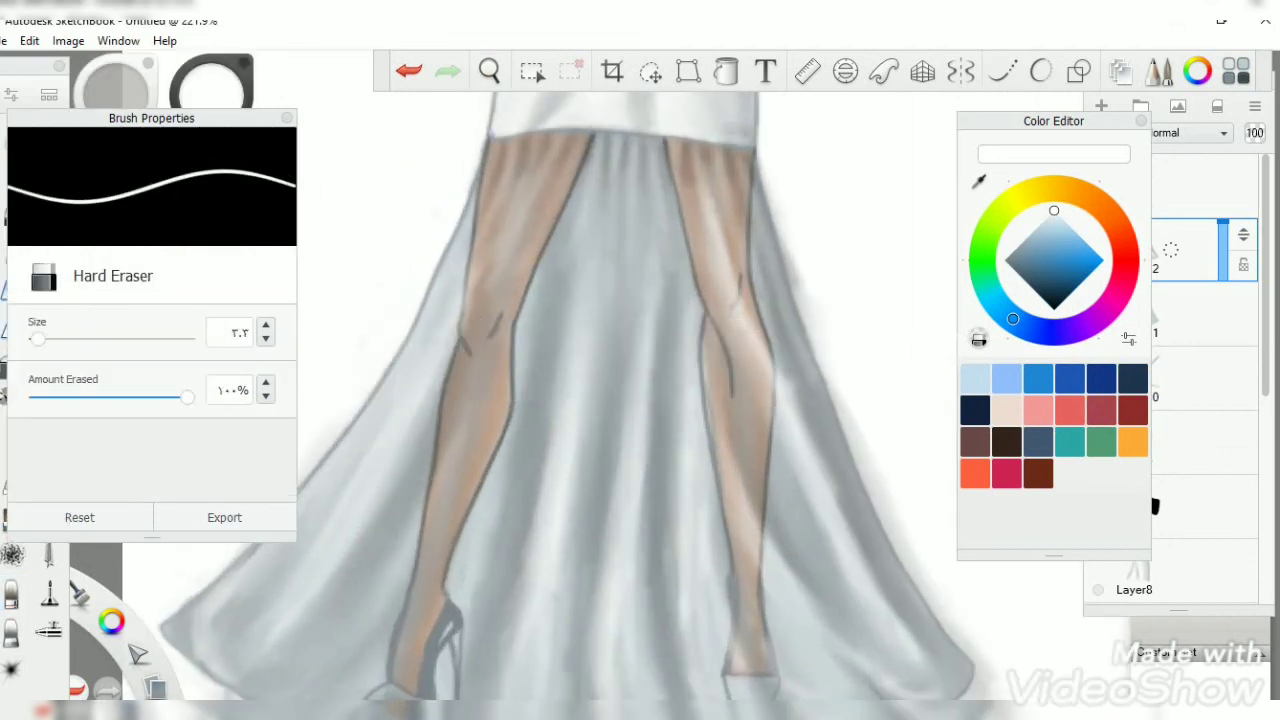
mouse_move(774, 182)
mouse_down()
mouse_move(805, 348)
mouse_move(910, 560)
mouse_move(948, 601)
mouse_up()
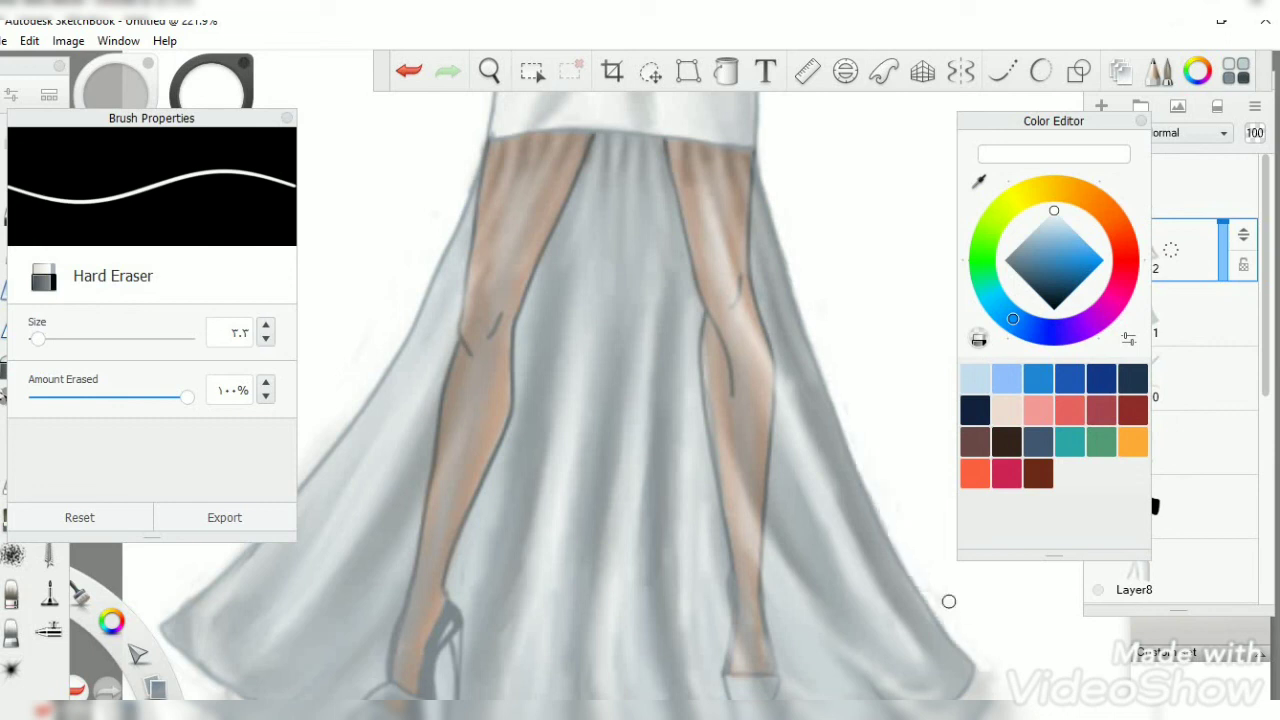
scroll(431, 172, down, 5)
scroll(431, 172, right, 5)
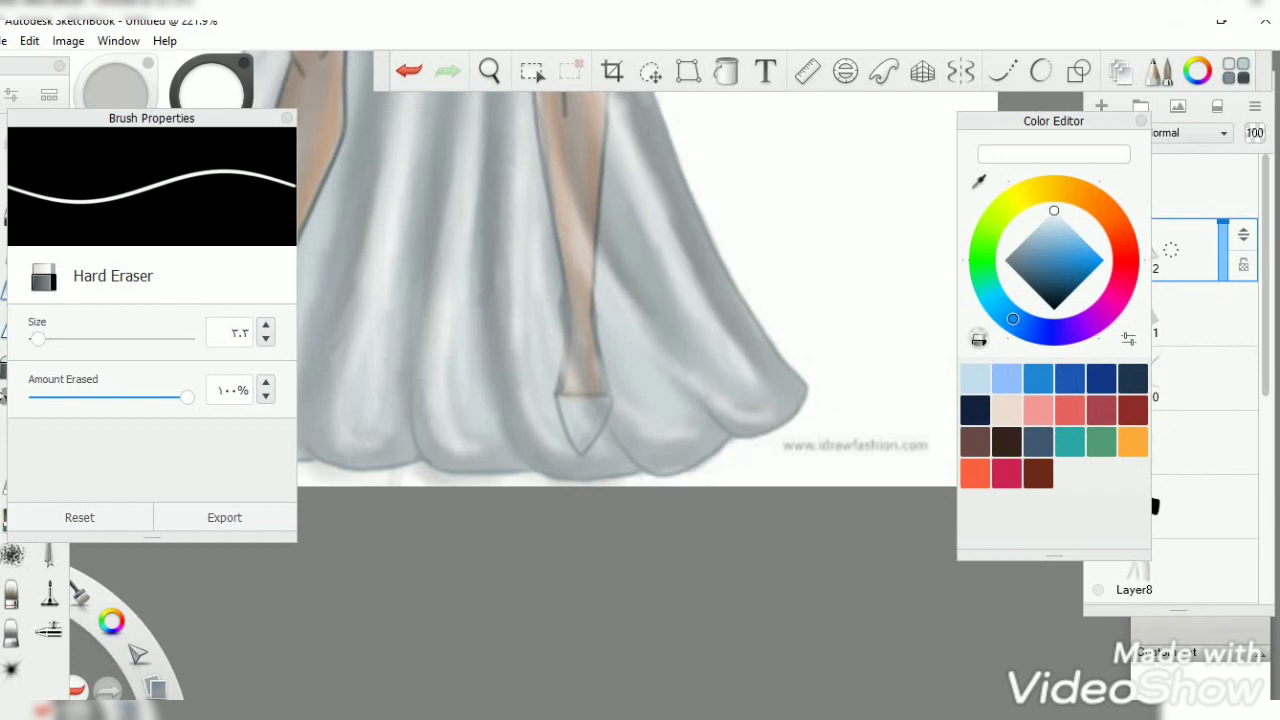
scroll(586, 243, up, 2)
scroll(586, 243, left, 5)
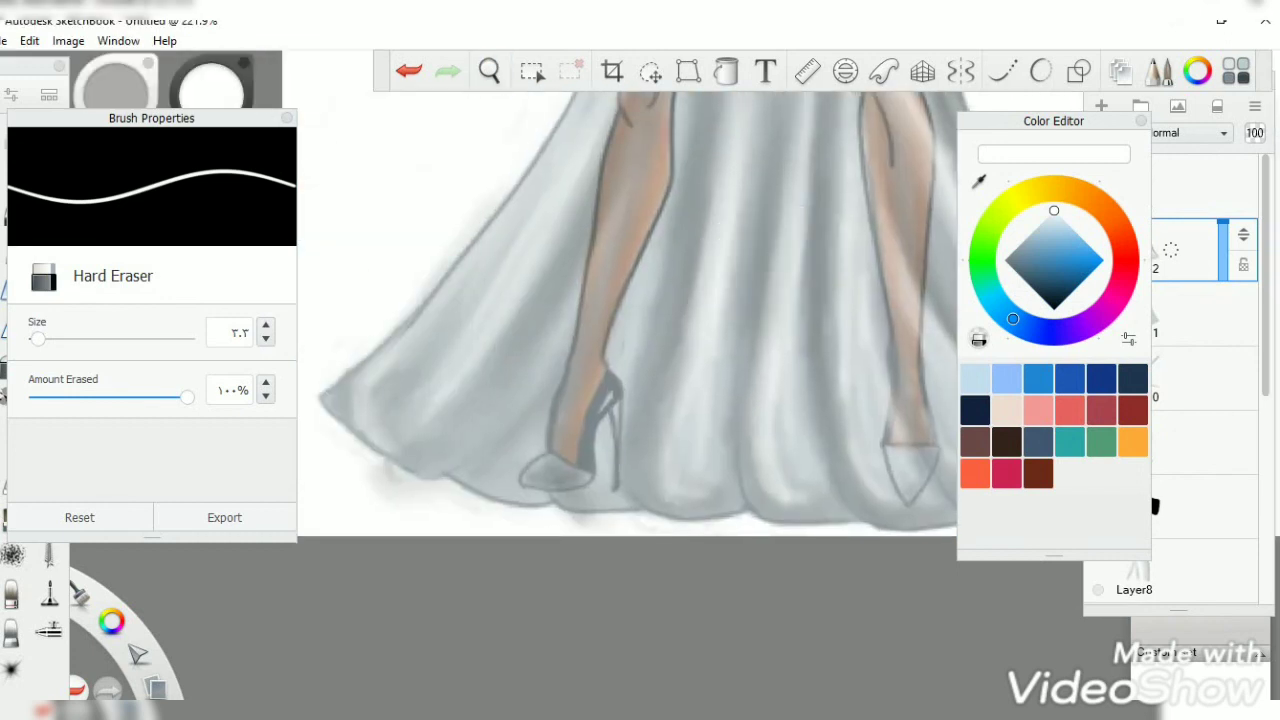
drag(460, 494, 385, 465)
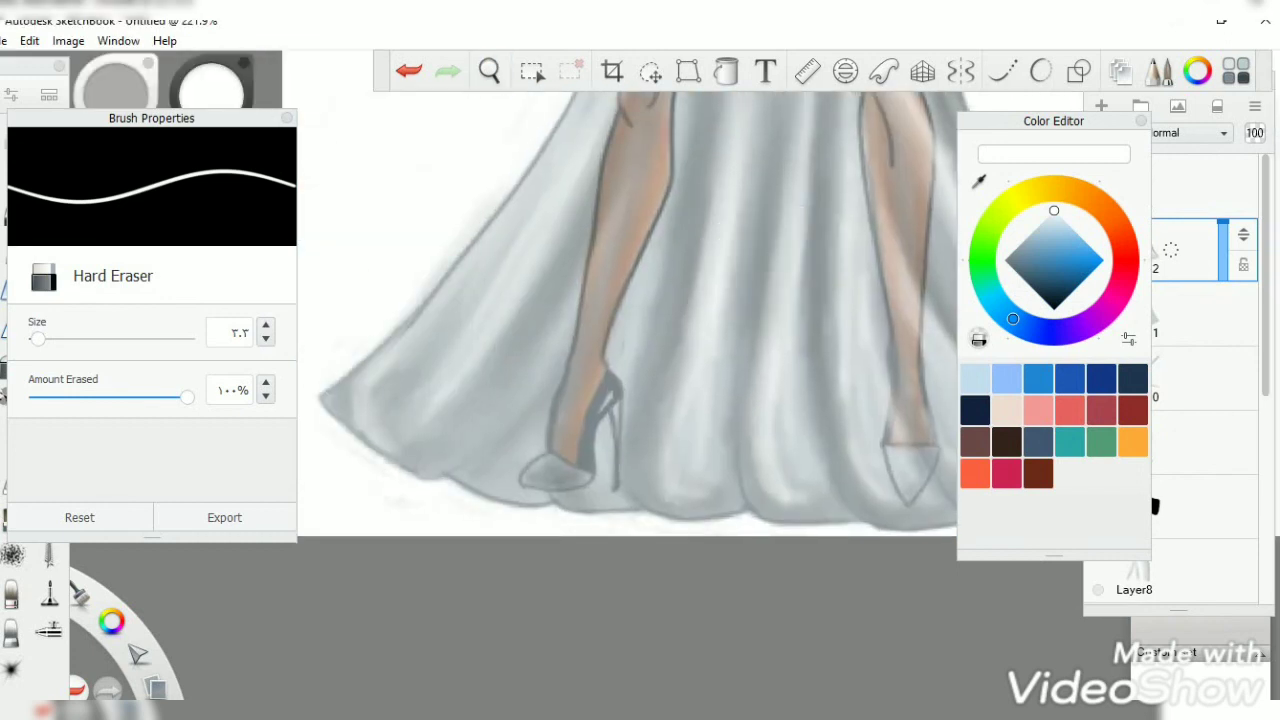
Step: Draw a curved black hat brim line across the head with the Pencil at size 2.2 and a Steady Stroke of 40
click(489, 70)
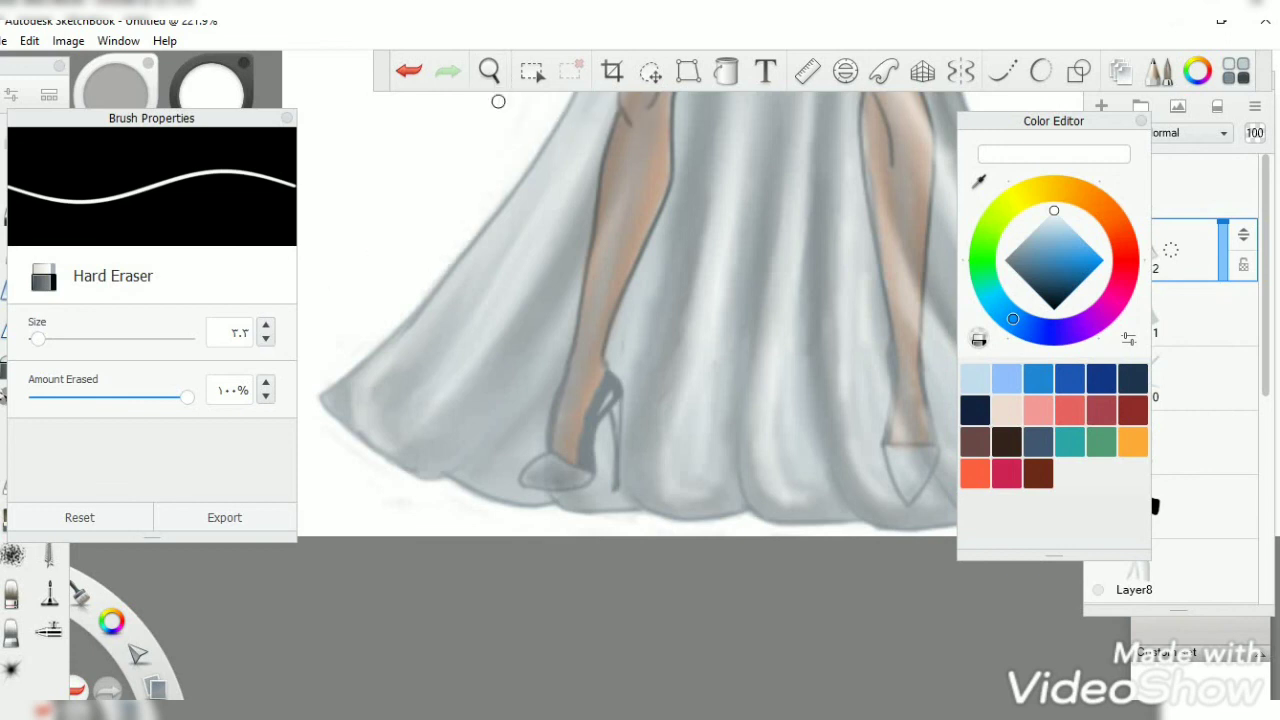
scroll(537, 310, down, 5)
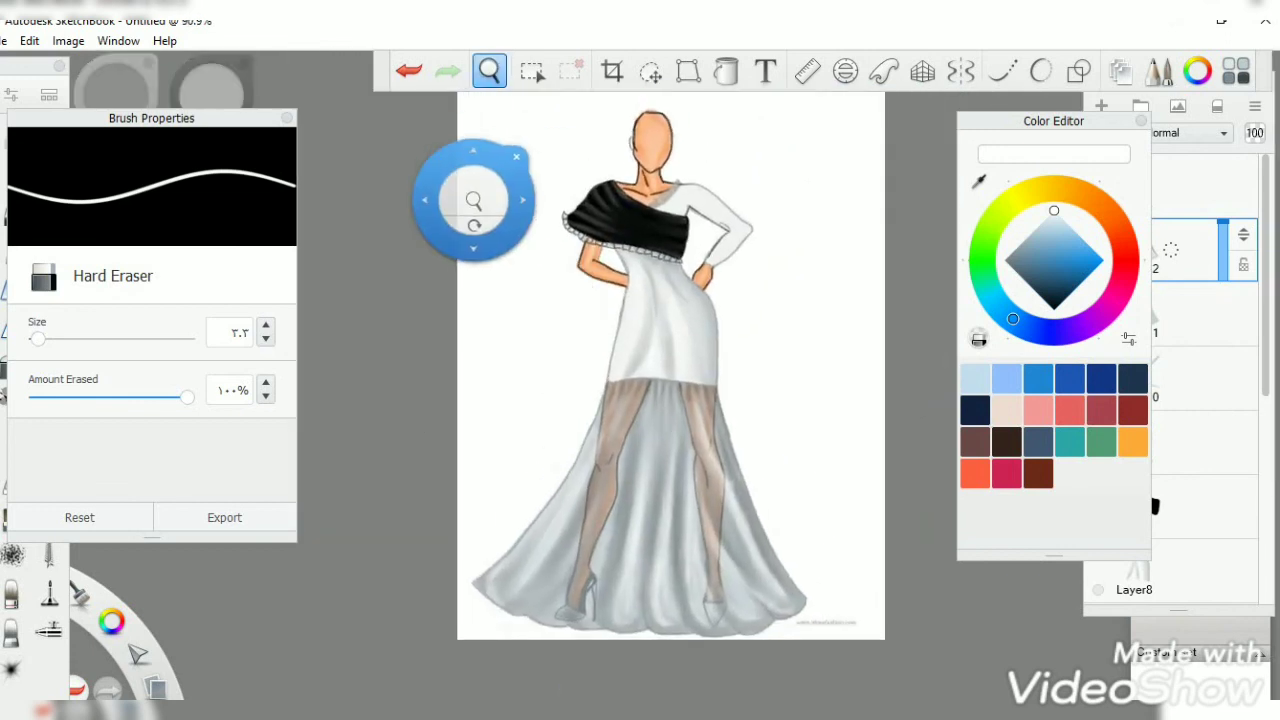
key(Escape)
drag(86, 338, 60, 338)
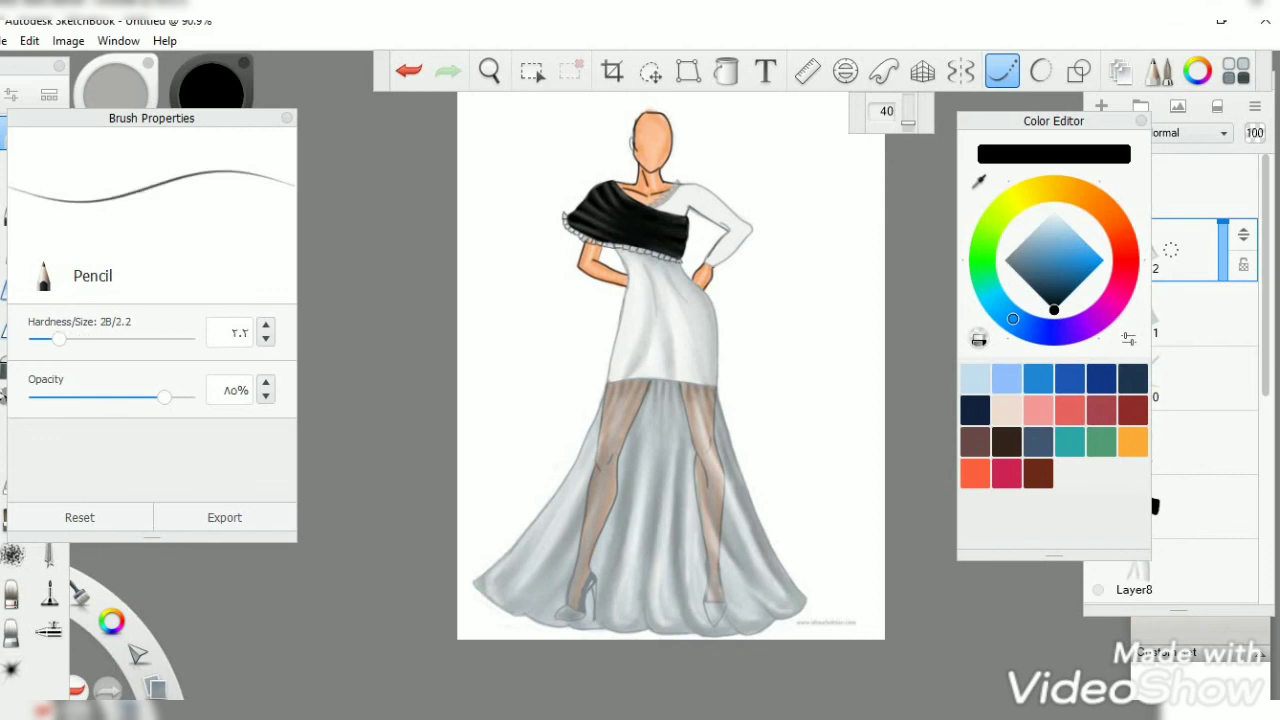
Step: Add the designer's name as a text layer, and rotate and move it along the overskirt's right edge below the dress hem
text(tzainab)
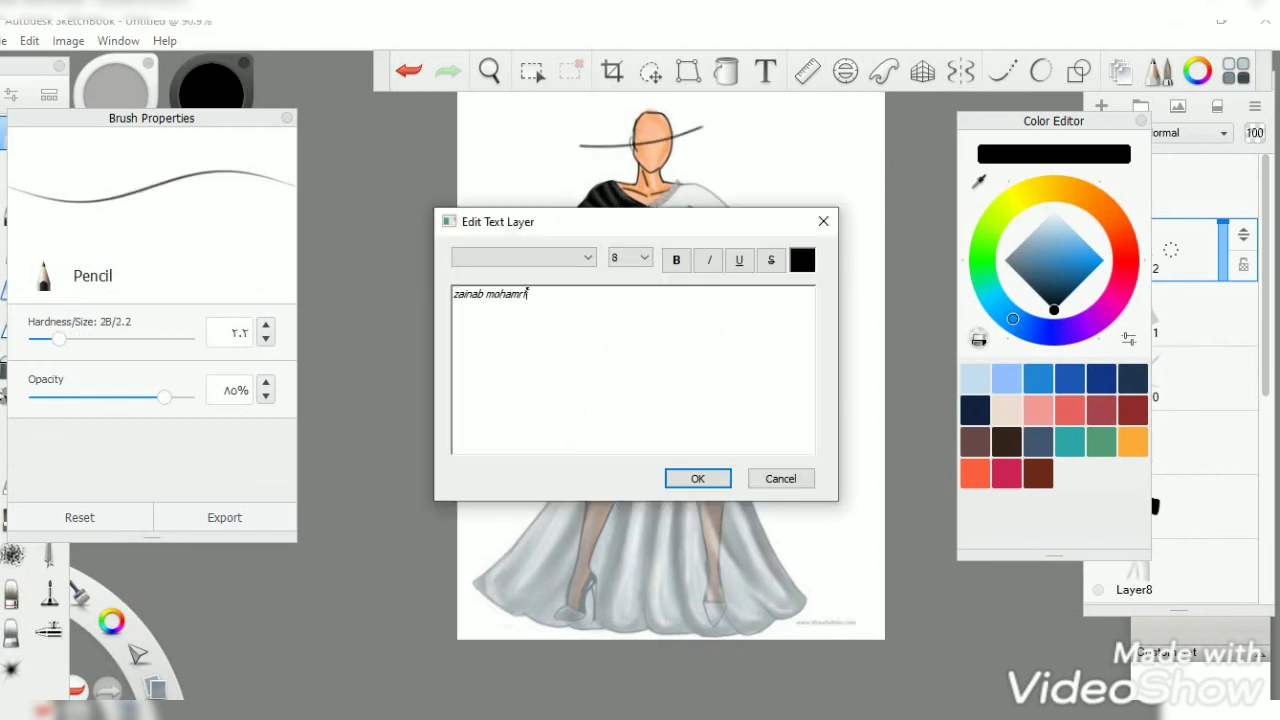
text( mohamm)
key(Return)
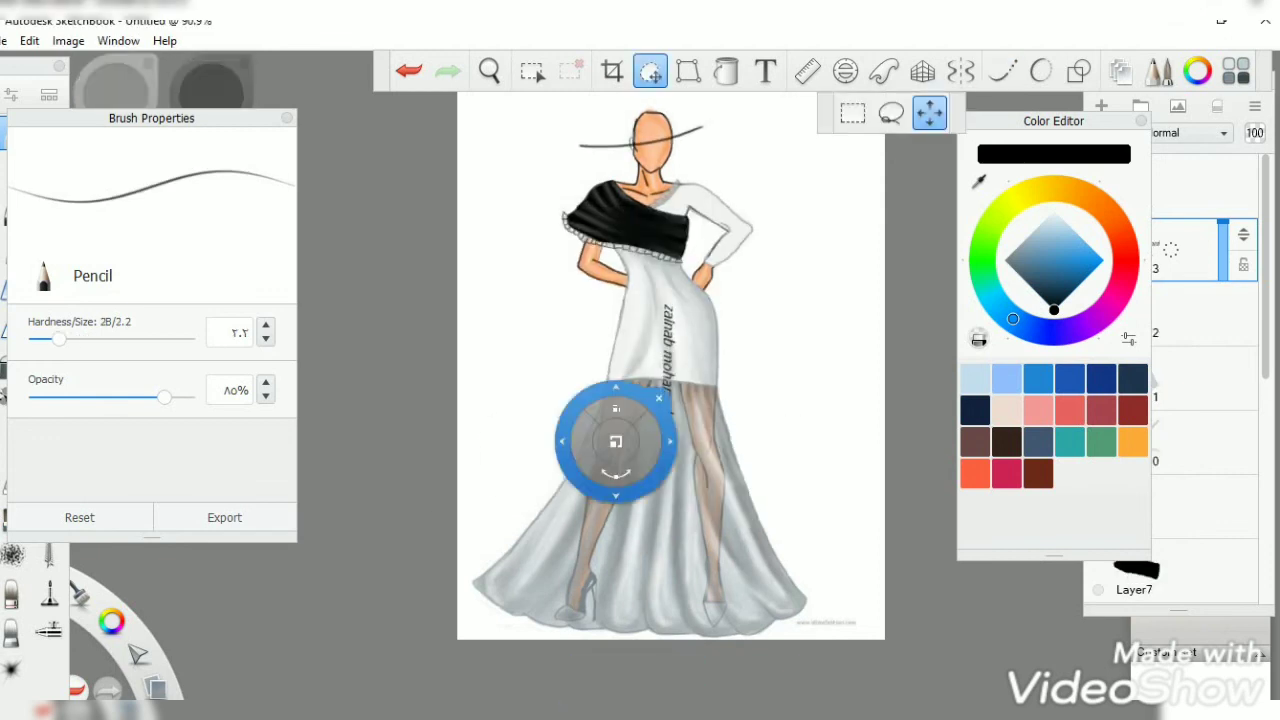
drag(608, 443, 755, 520)
drag(797, 470, 742, 450)
key(space)
drag(637, 383, 511, 281)
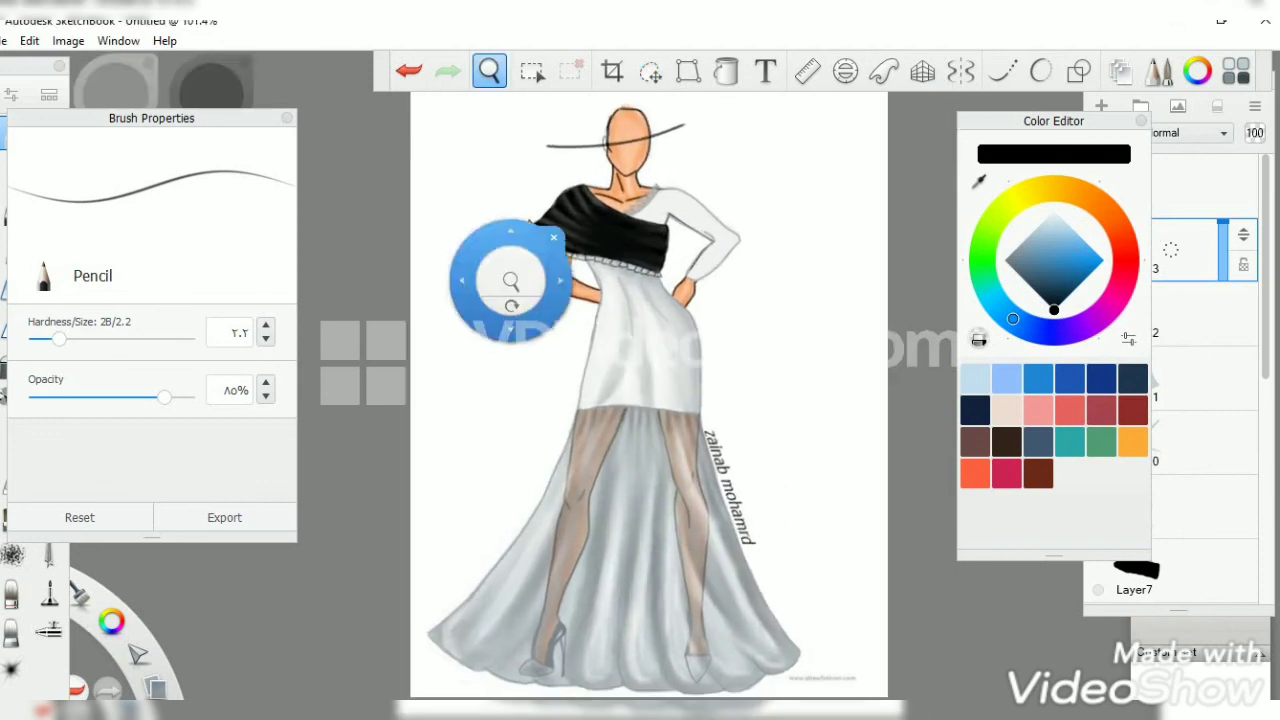
click(14, 249)
click(49, 133)
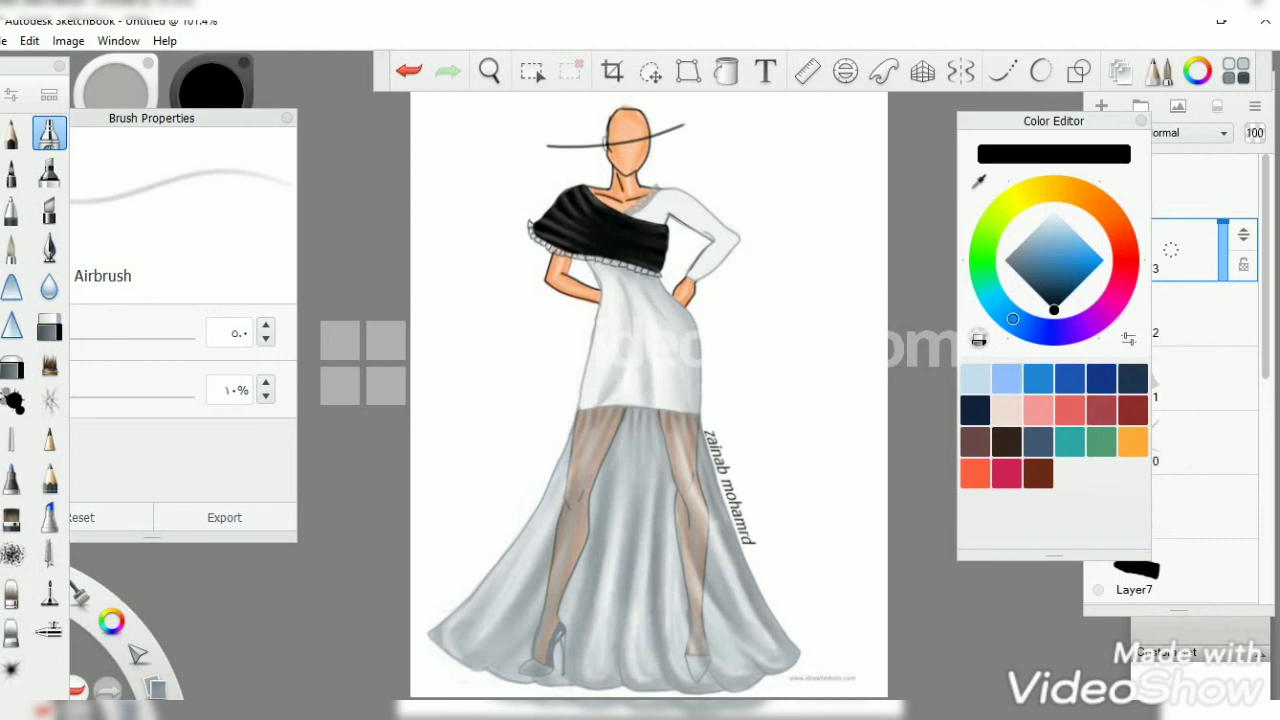
click(489, 70)
scroll(538, 400, down, 3)
click(49, 325)
click(49, 440)
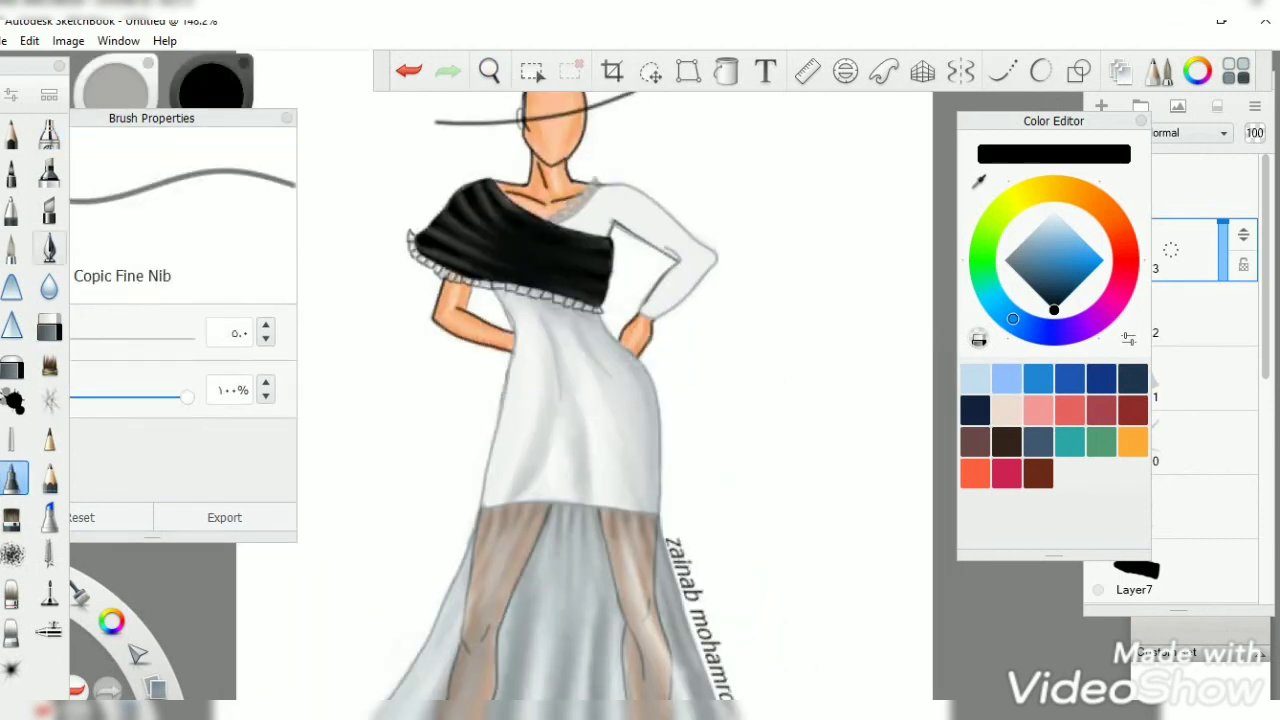
click(14, 249)
click(14, 210)
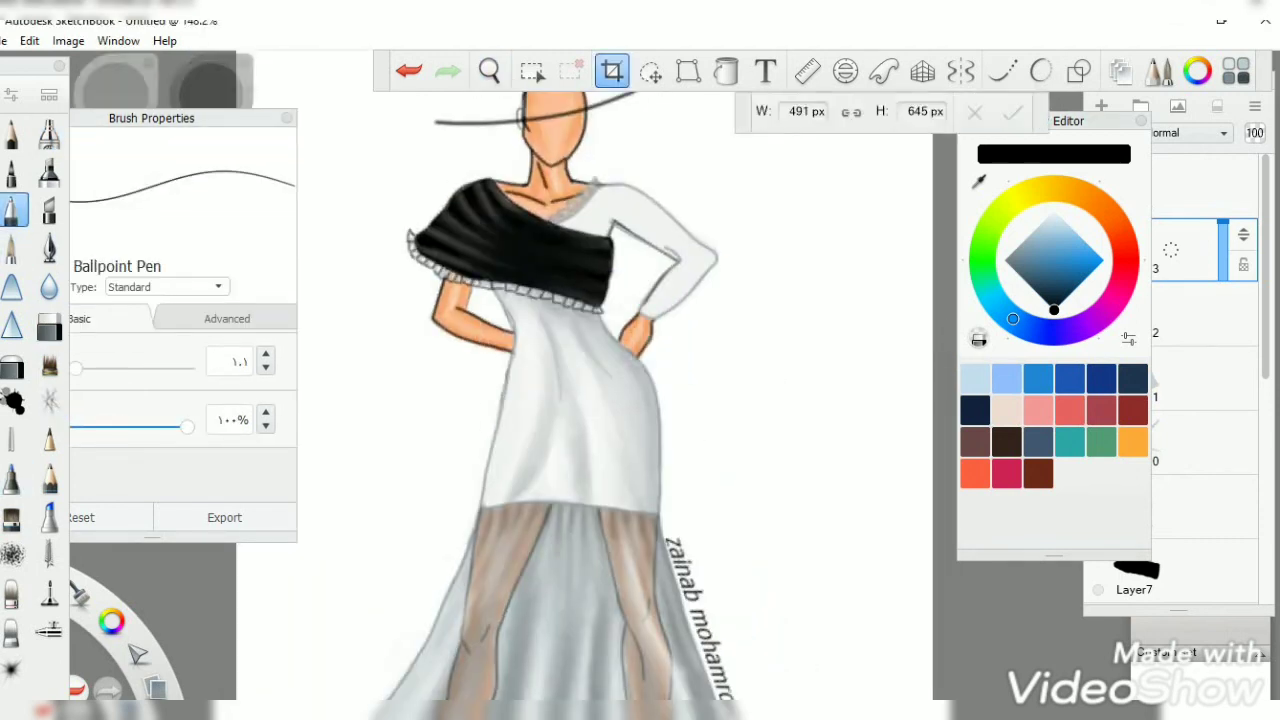
click(1160, 186)
click(49, 133)
click(14, 249)
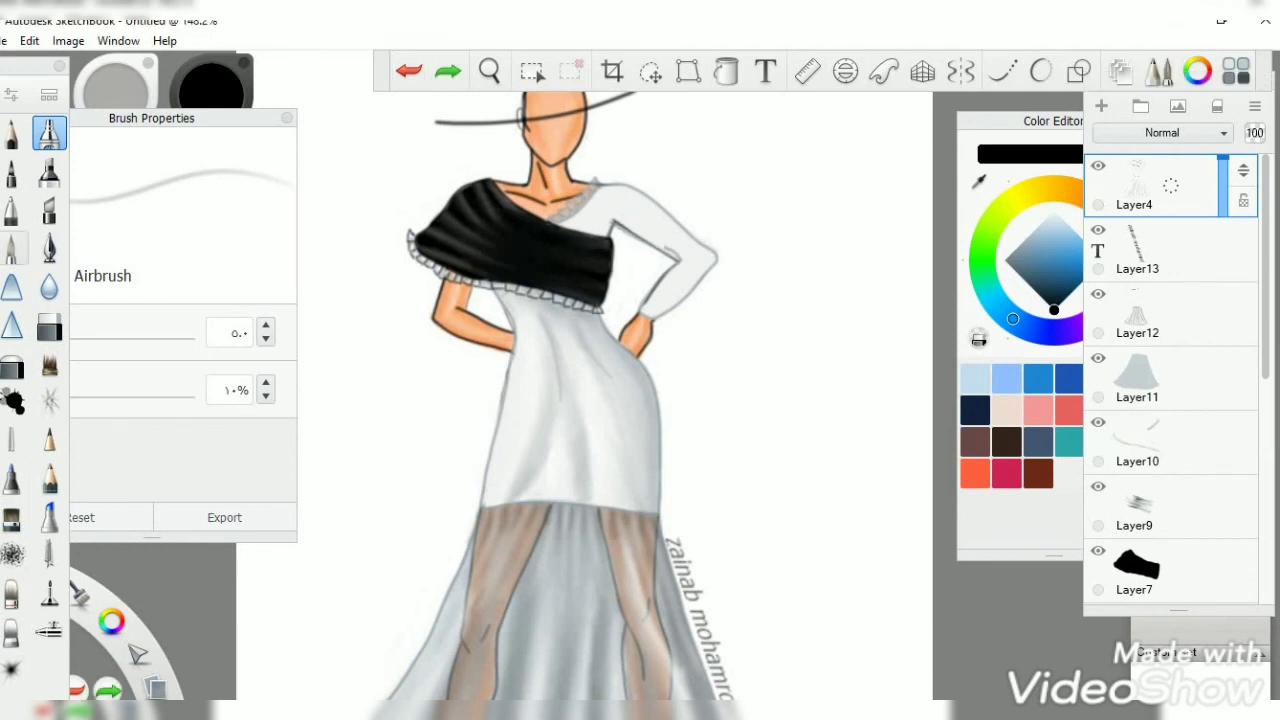
Step: Paint black fold lines along the bent sleeve and shoulder on a new layer with the Paintbrush at size 1.4
click(1160, 315)
scroll(560, 400, up, 3)
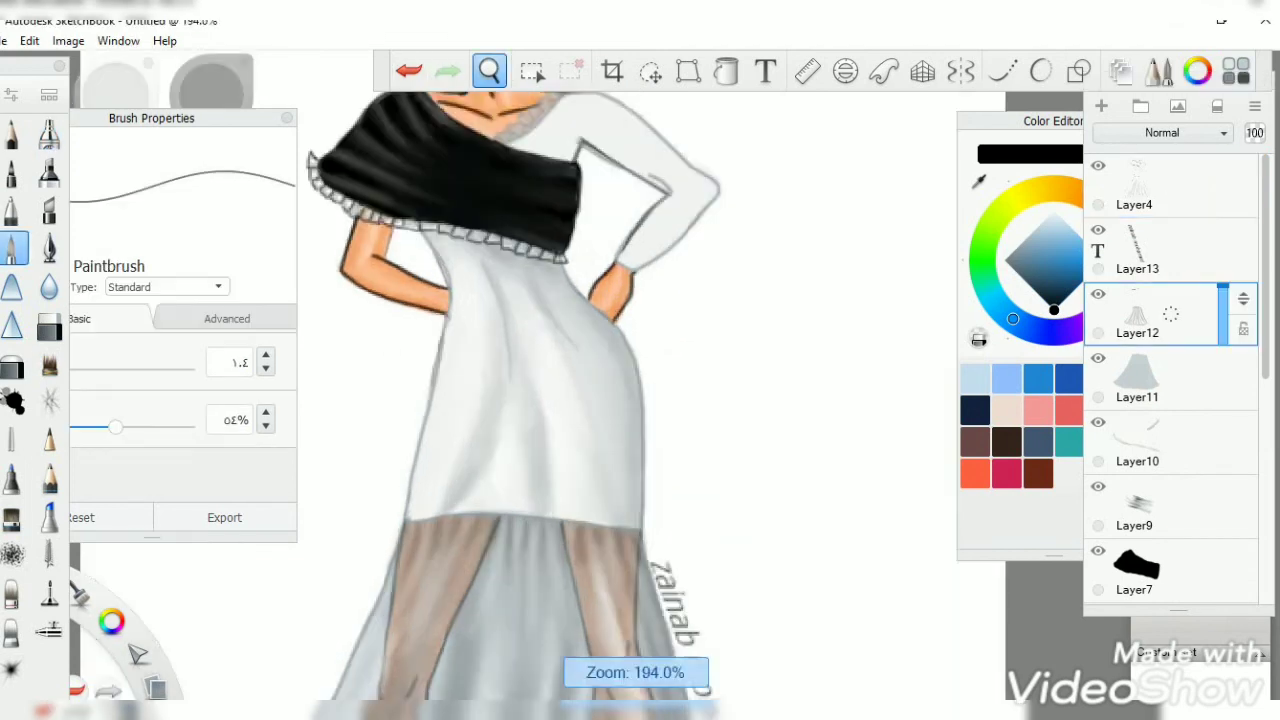
drag(642, 243, 716, 296)
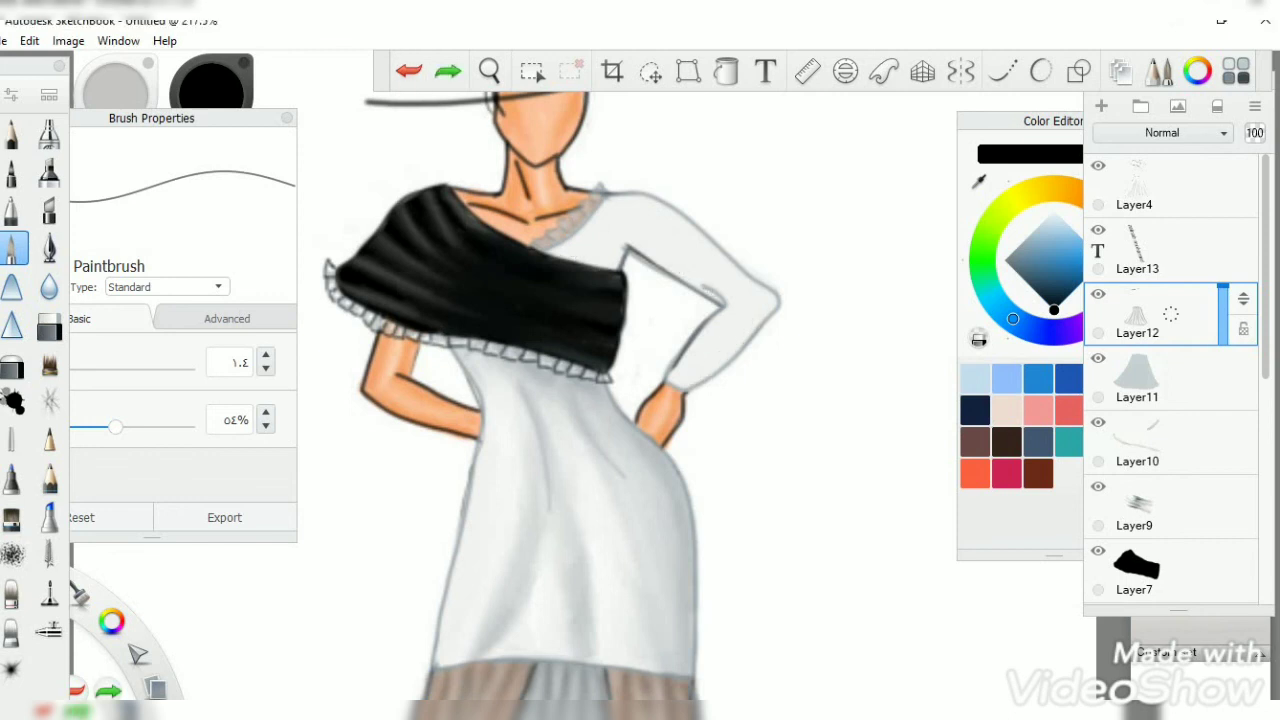
key(ctrl+shift+n)
drag(640, 245, 710, 285)
mouse_move(735, 305)
mouse_down()
mouse_move(768, 350)
mouse_move(734, 382)
mouse_up()
drag(644, 204, 720, 262)
drag(586, 262, 614, 266)
Step: Blend the sleeve folds into soft gray with the Colorless Soft Flat Brush at size 5.9, adding white Paintbrush highlights
click(12, 592)
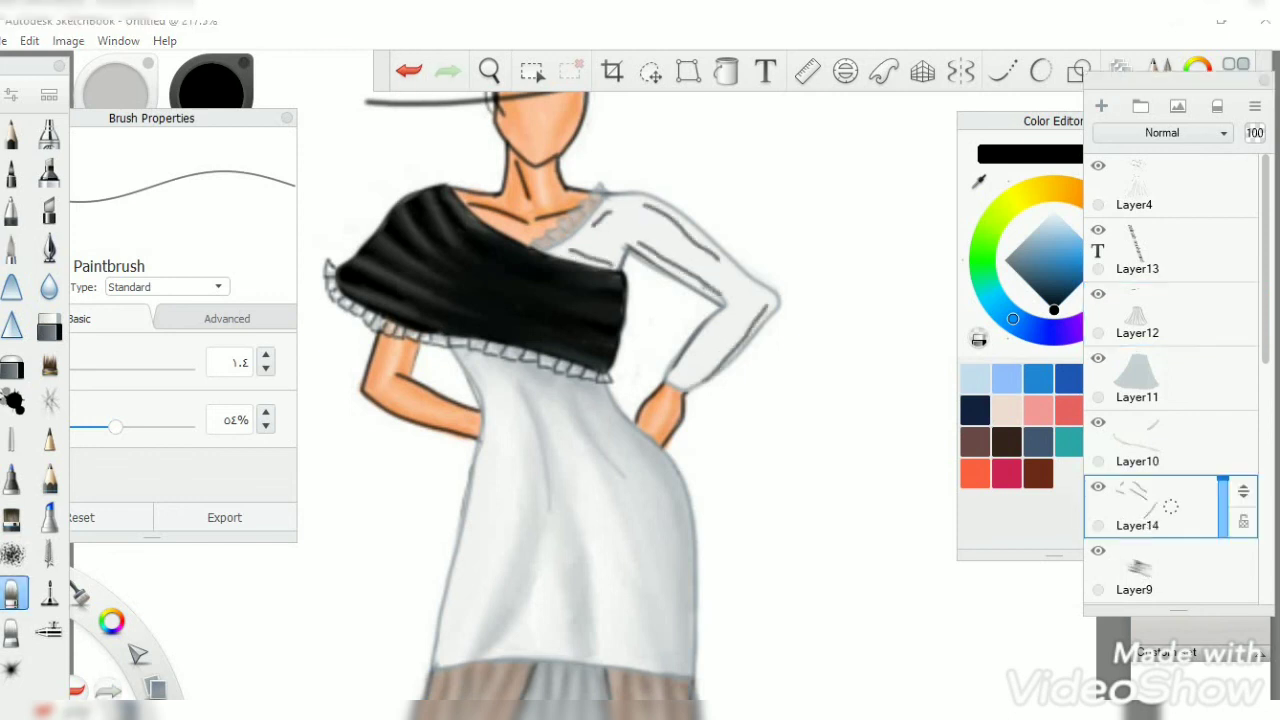
mouse_move(620, 198)
mouse_down()
mouse_move(762, 294)
mouse_move(705, 385)
mouse_up()
drag(745, 295, 690, 395)
drag(690, 270, 605, 238)
mouse_move(720, 295)
mouse_down()
mouse_move(630, 245)
mouse_move(730, 305)
mouse_up()
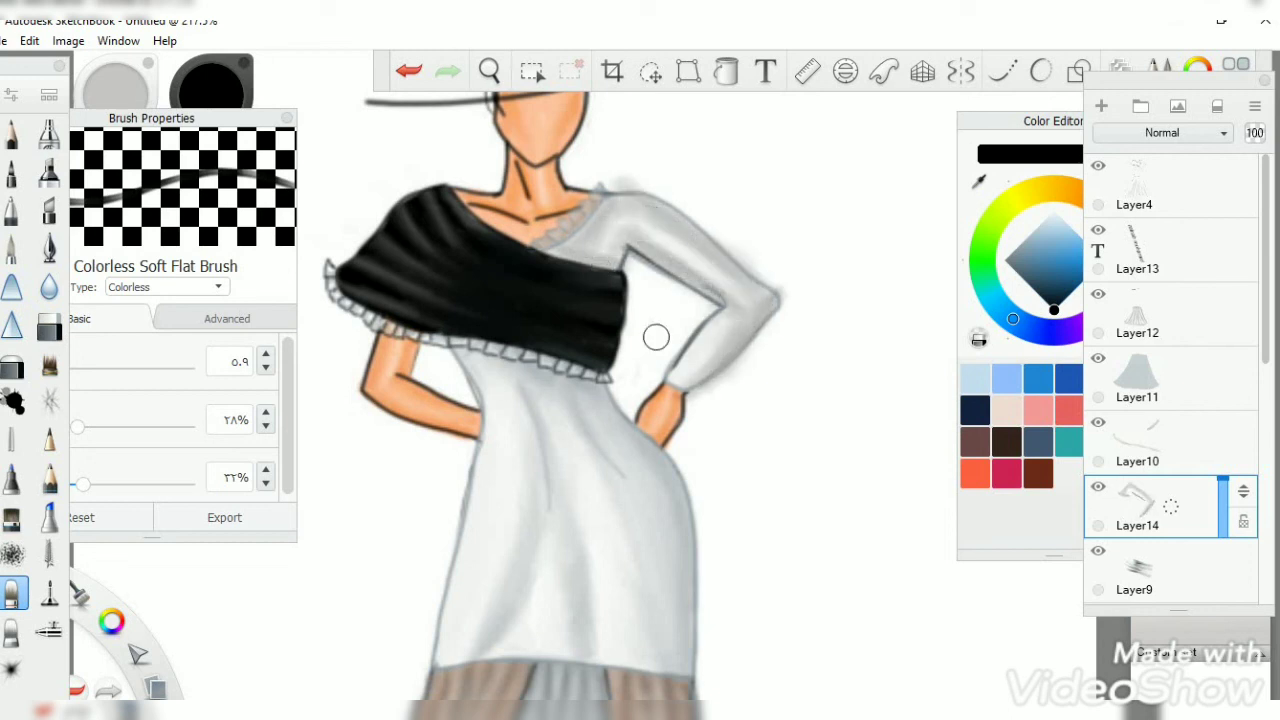
click(12, 247)
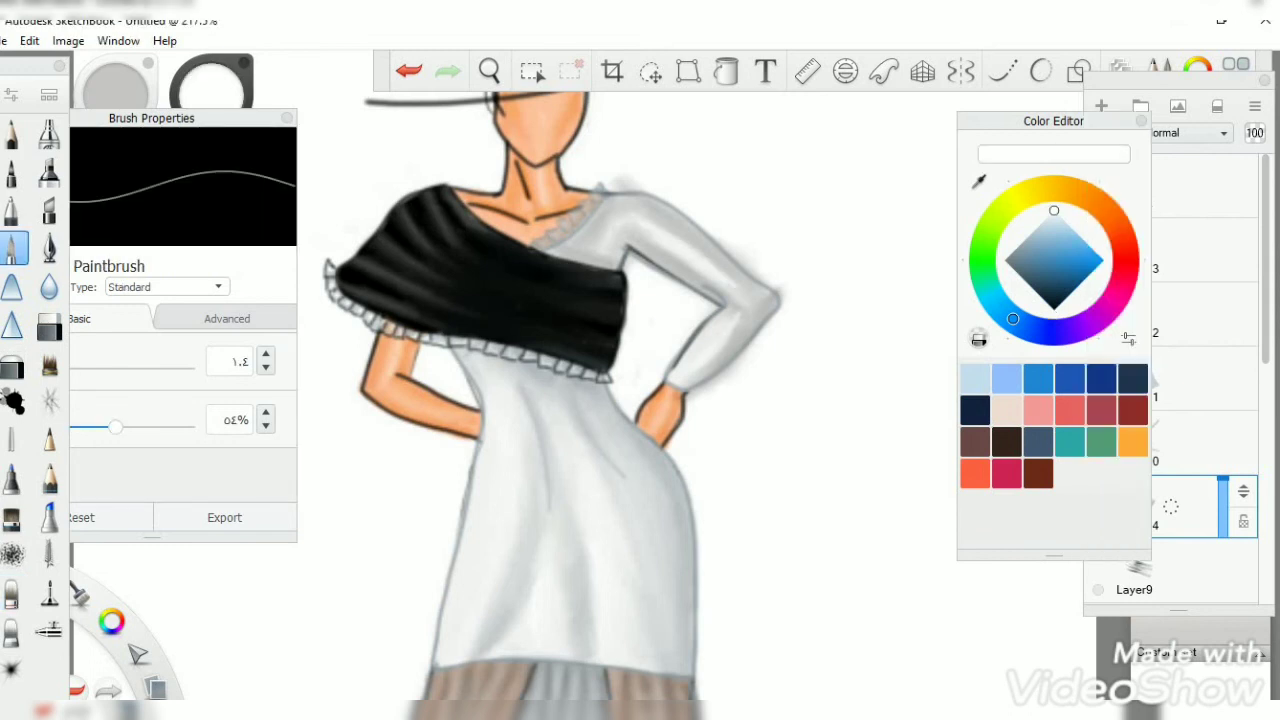
click(12, 592)
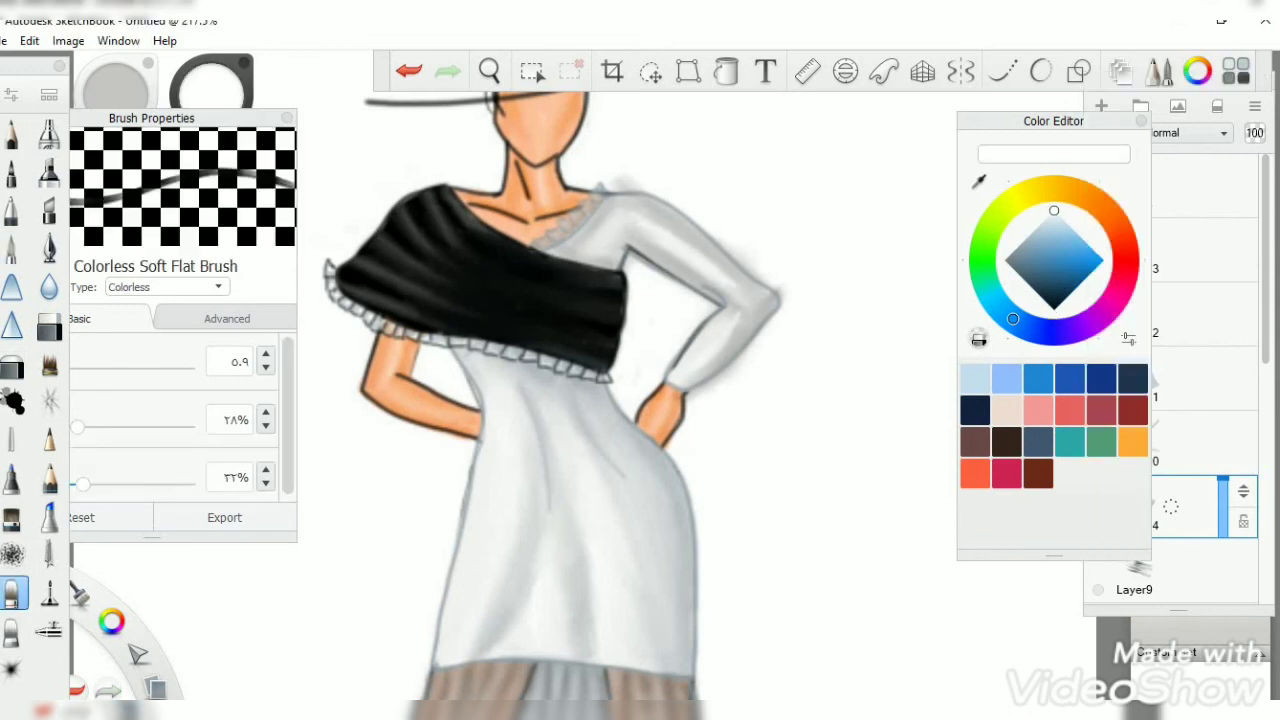
Step: Erase the smudges outside the sleeve's outline on Layer14 with the Hard Eraser at size 3.3
click(1150, 185)
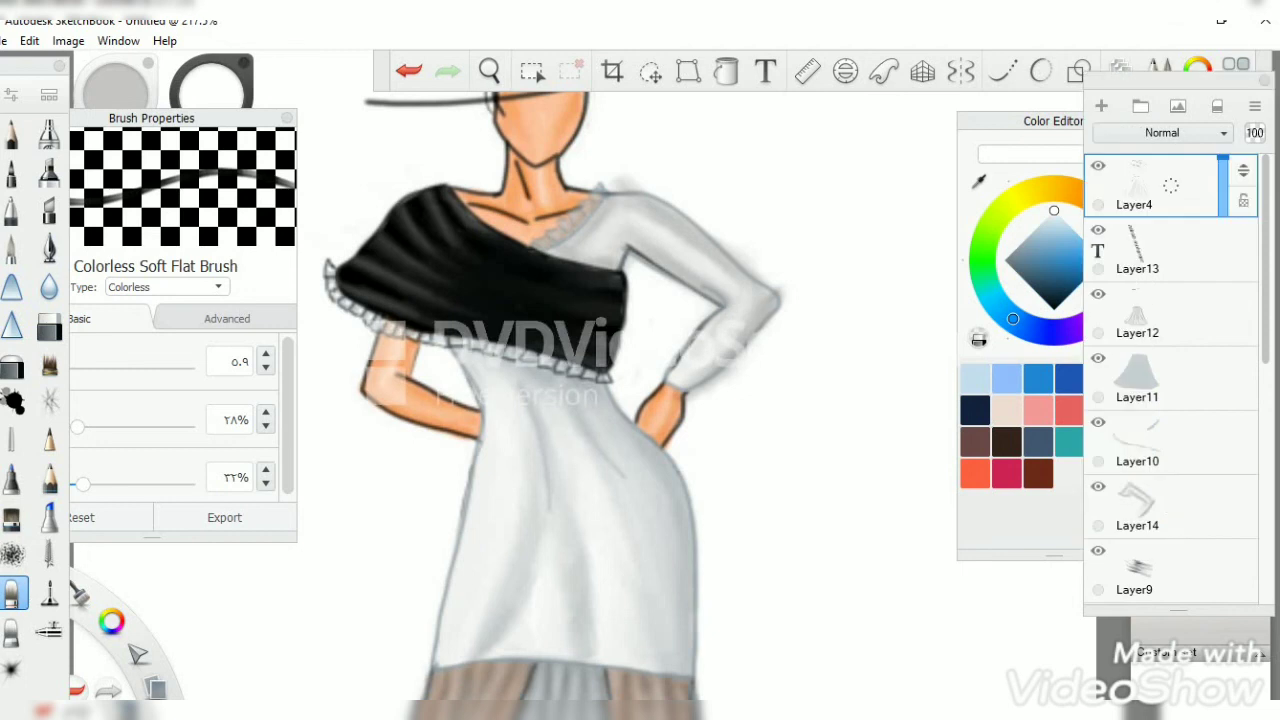
key(e)
scroll(586, 286, up, 2)
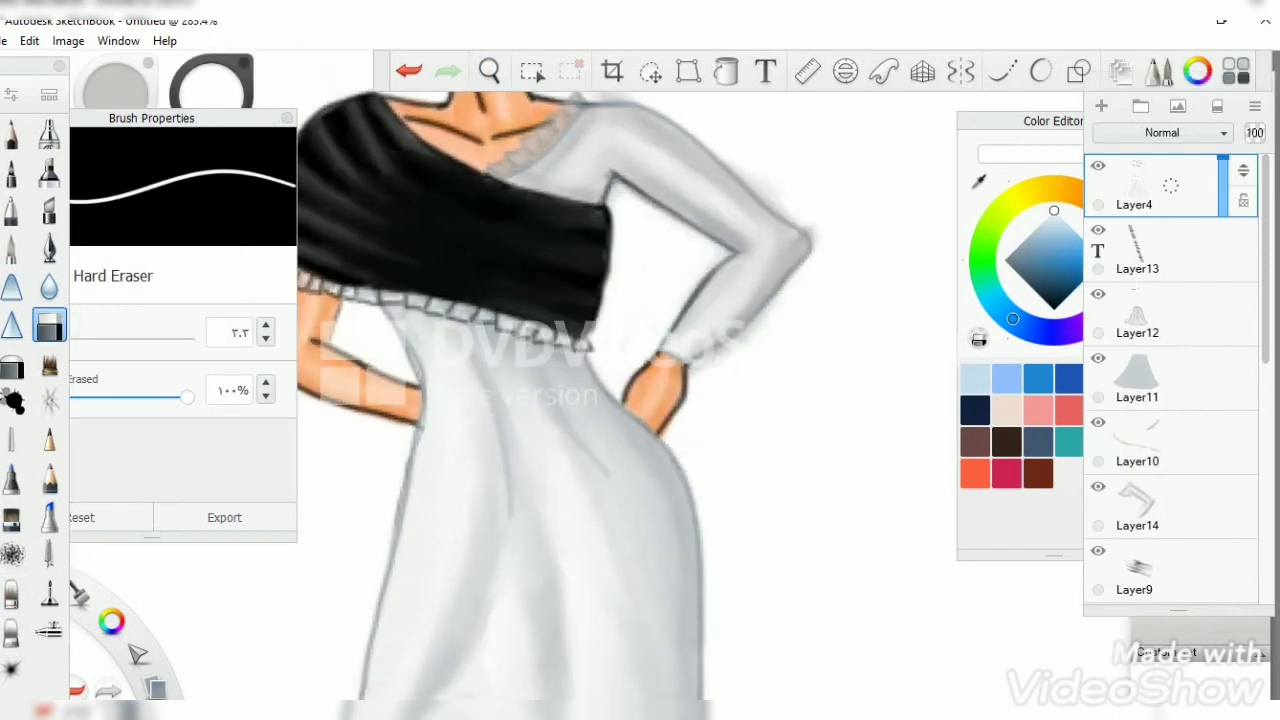
click(1150, 505)
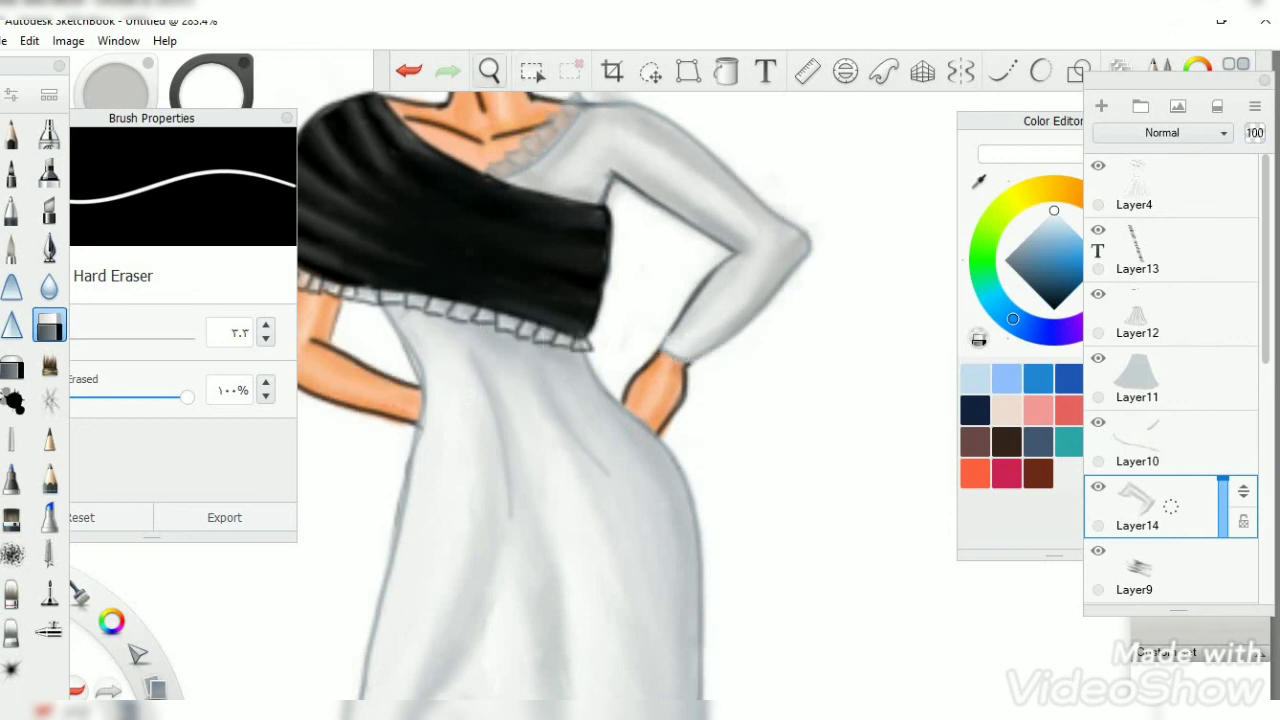
scroll(540, 400, up, 2)
Step: Shade the frilled ruffle along the black wrap on Layer10 in black with the Airbrush at size 5.0 and 10% flow
click(1150, 440)
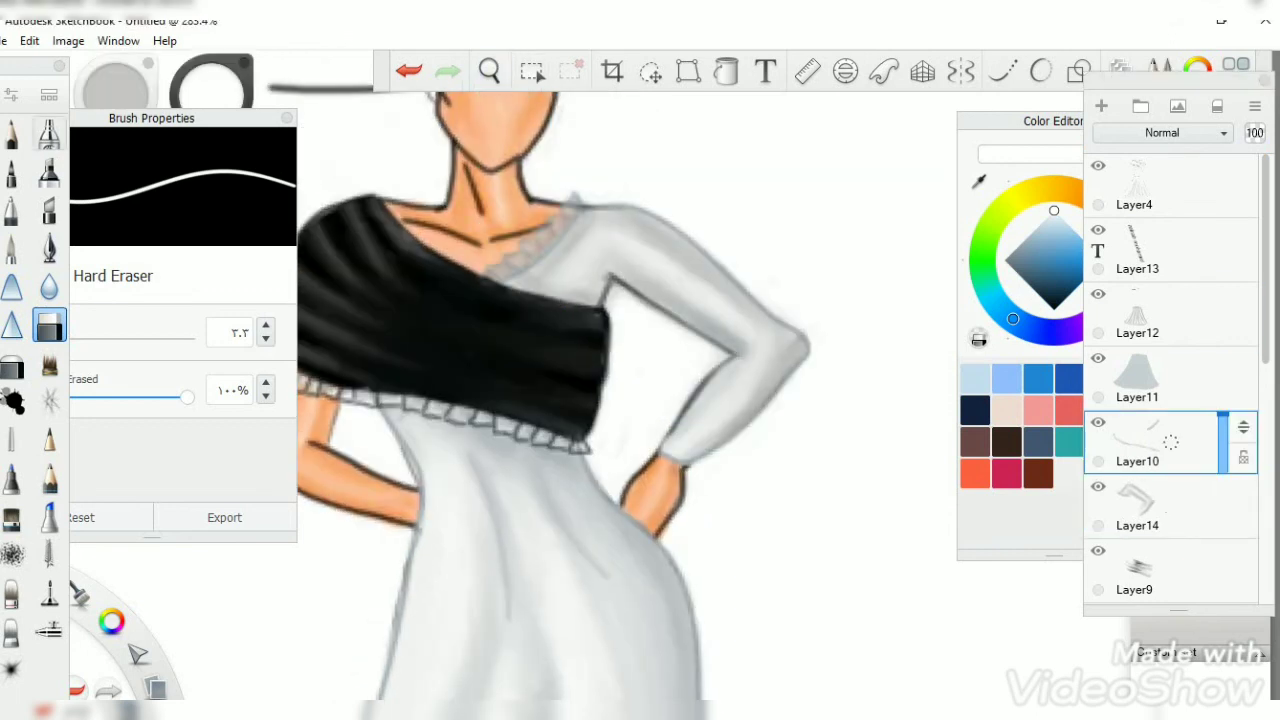
click(49, 133)
click(408, 70)
click(489, 70)
drag(748, 300, 760, 285)
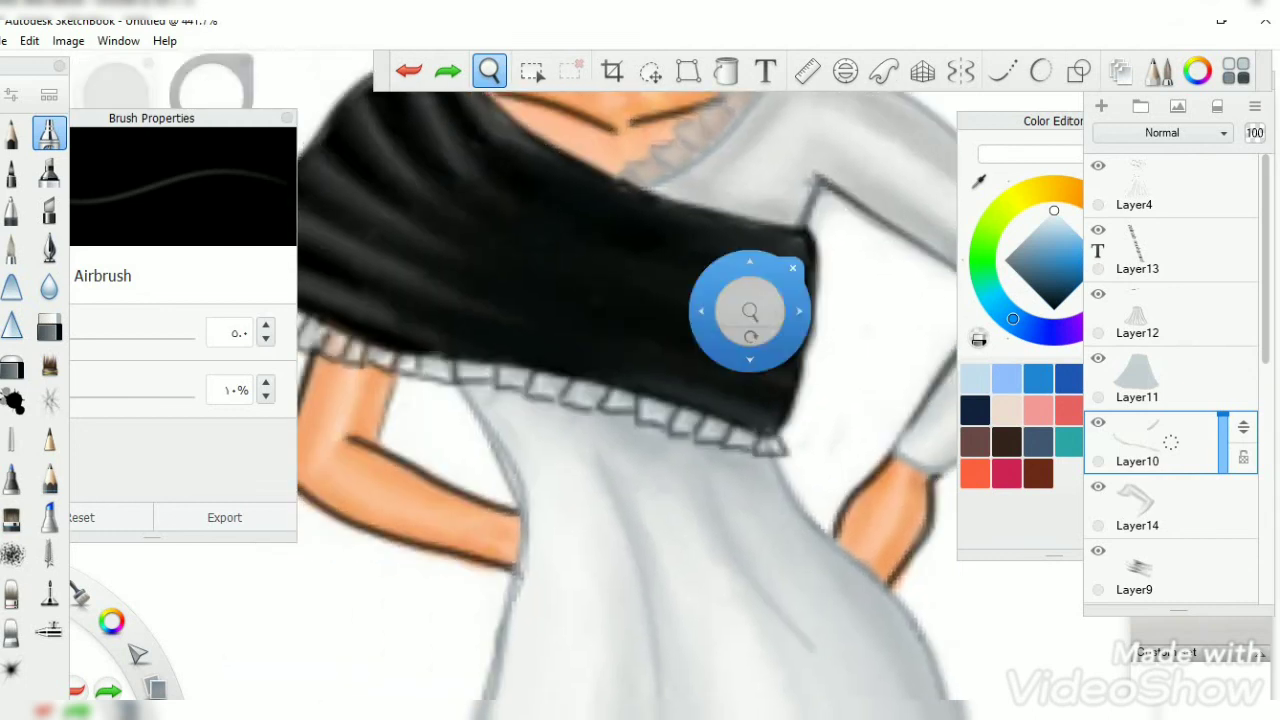
click(1054, 310)
mouse_move(765, 450)
mouse_down()
mouse_move(535, 385)
mouse_move(575, 390)
mouse_move(410, 372)
mouse_move(326, 342)
mouse_up()
scroll(640, 400, up, 2)
drag(600, 400, 710, 420)
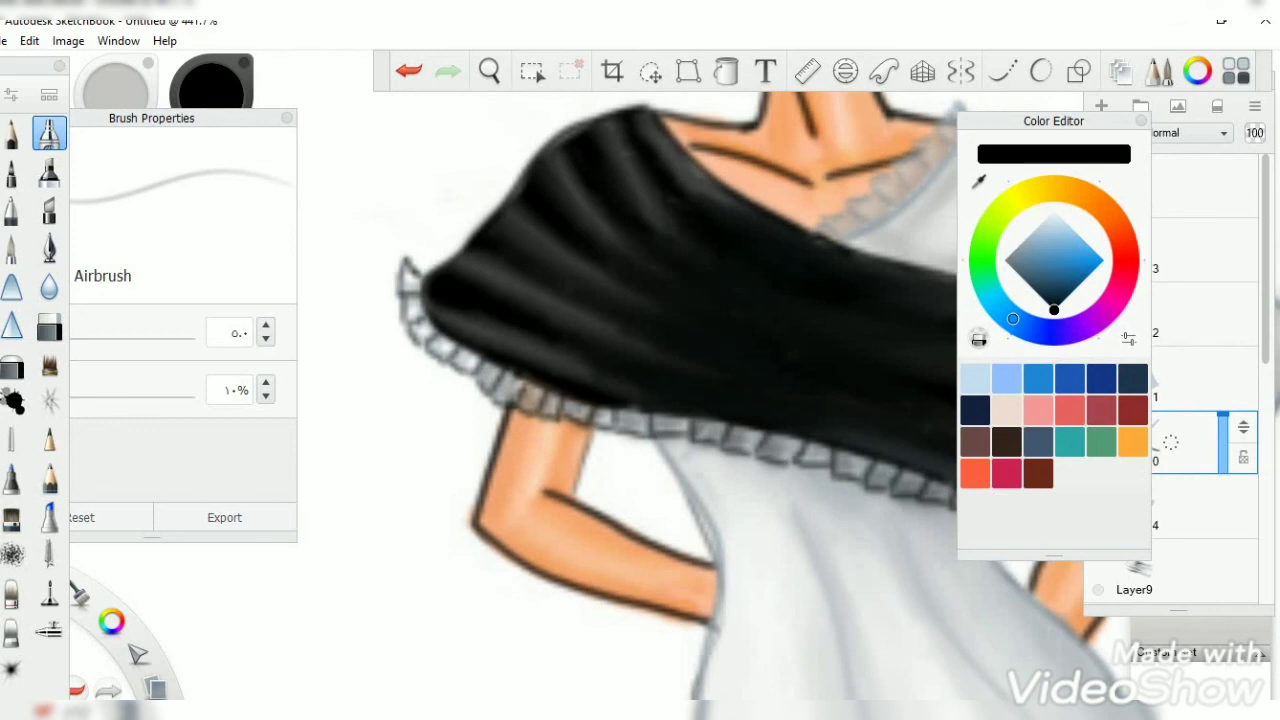
drag(470, 366, 442, 350)
Step: Lower the opacity of Layer2 to 42
scroll(408, 280, down, 8)
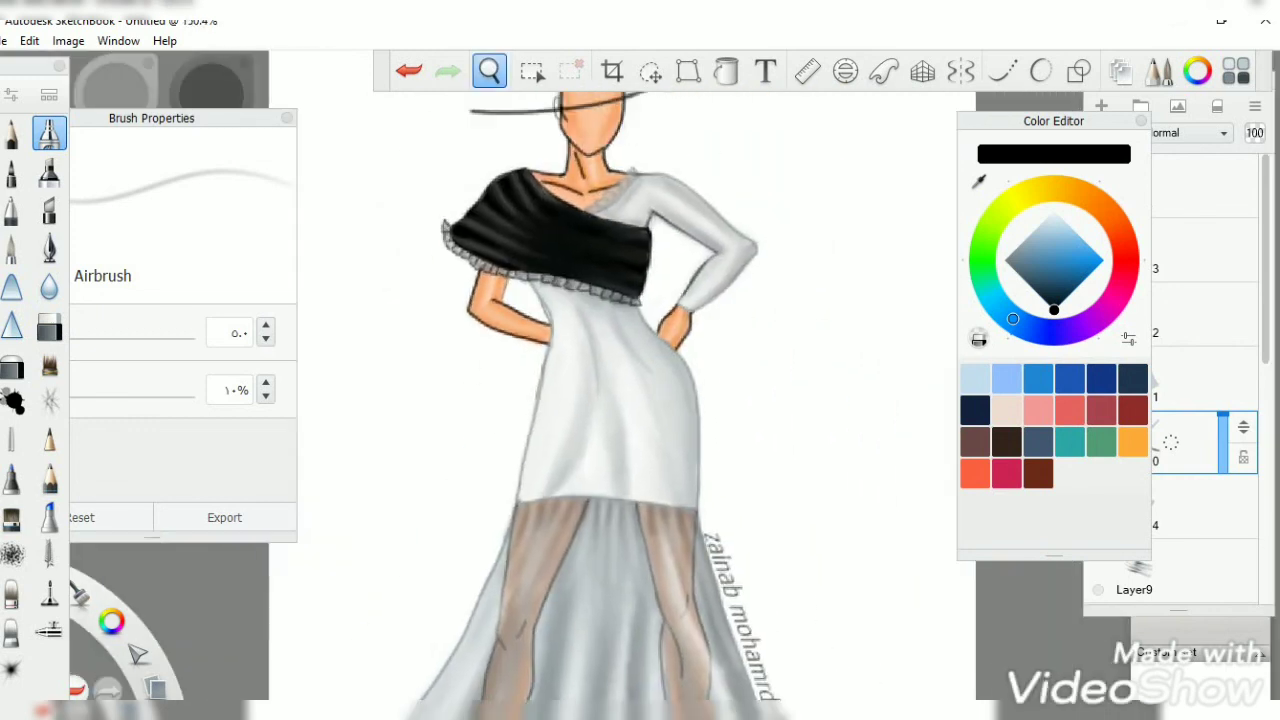
scroll(620, 400, down, 1)
click(1200, 250)
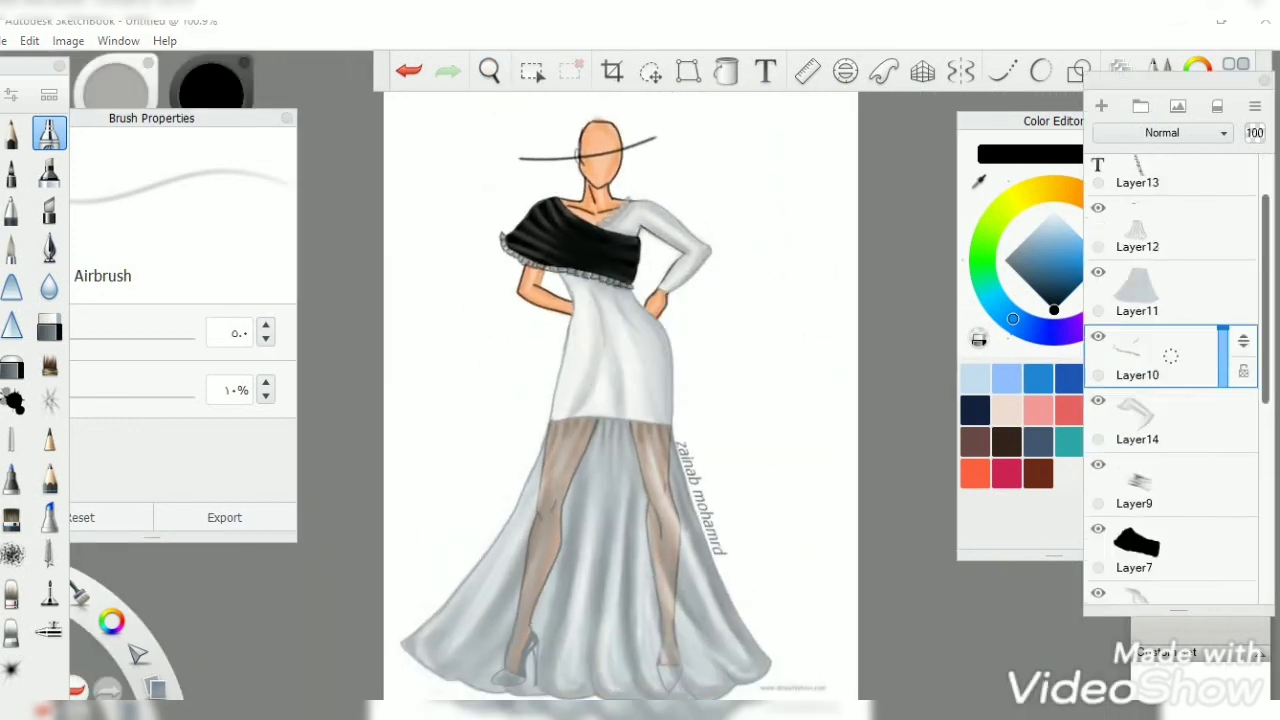
scroll(1170, 380, down, 2)
drag(1222, 340, 1222, 368)
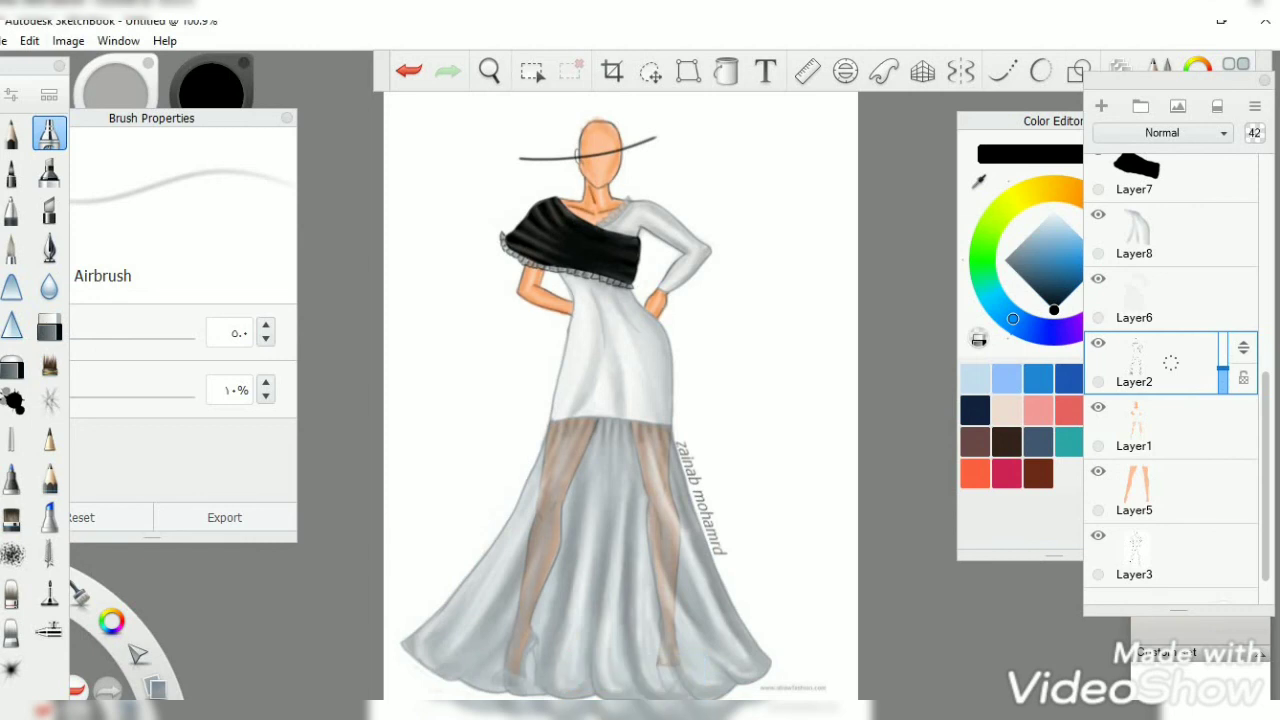
Step: Save the finished illustration as a TIF file
click(5, 40)
click(100, 194)
key(Return)
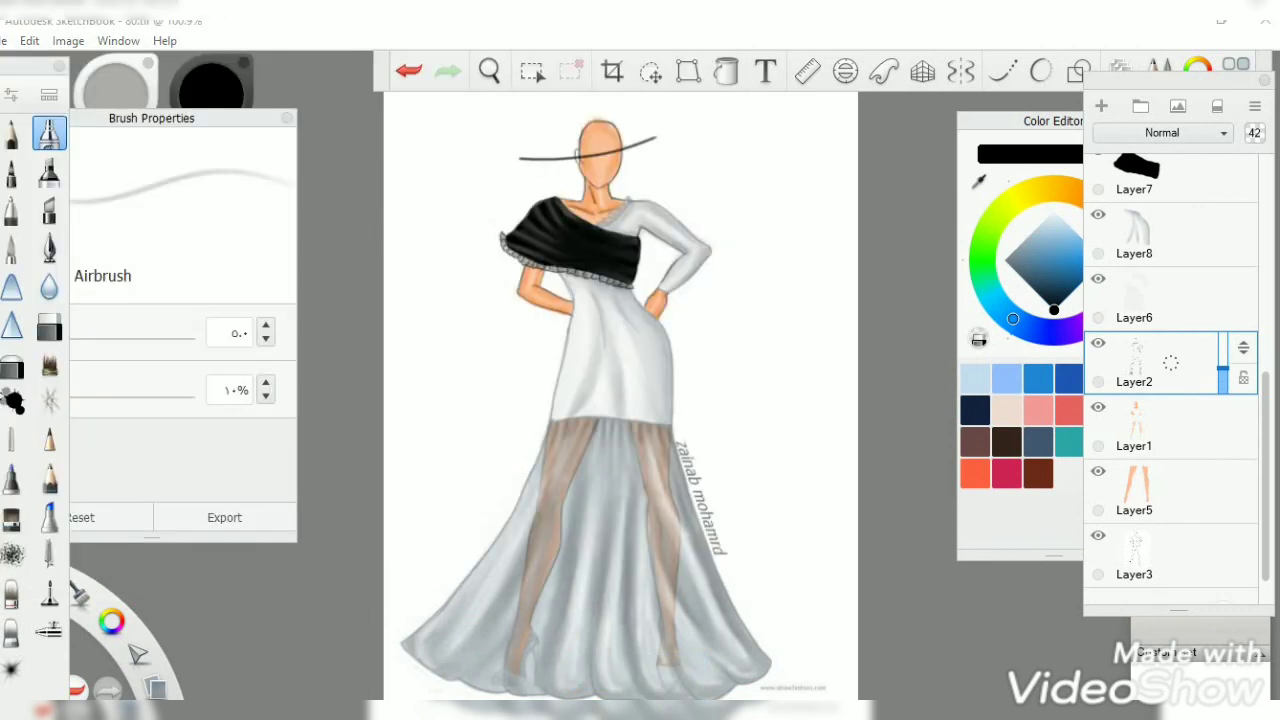